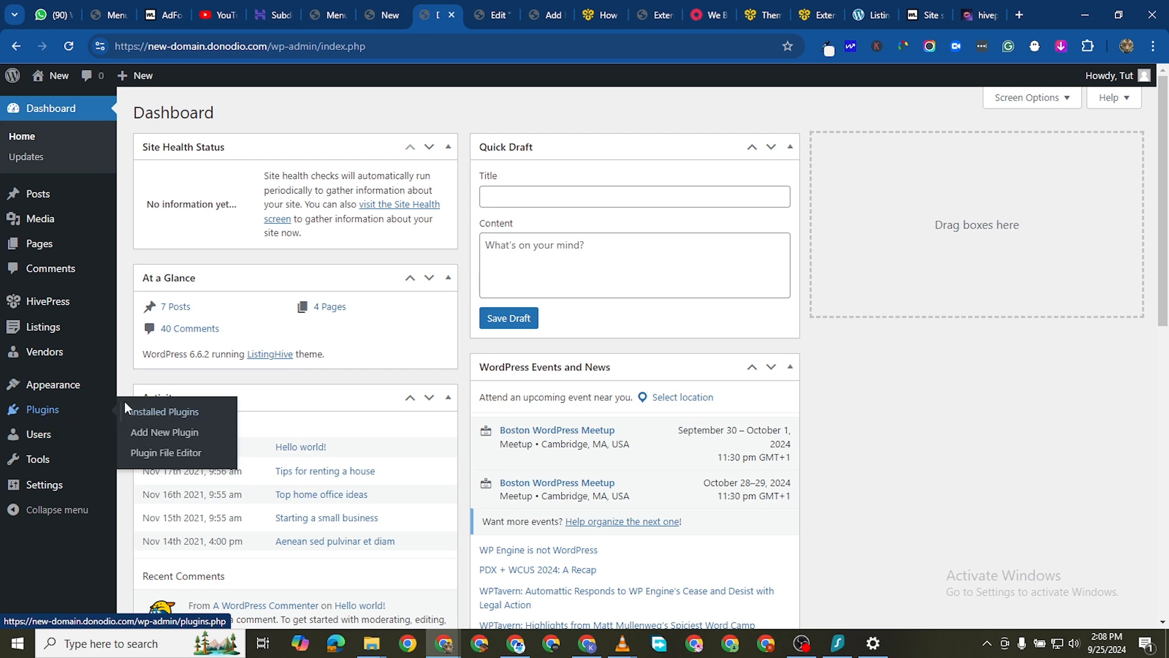
Step: Search the plugin directory for "elementor" and install Elementor Website Builder
click(146, 432)
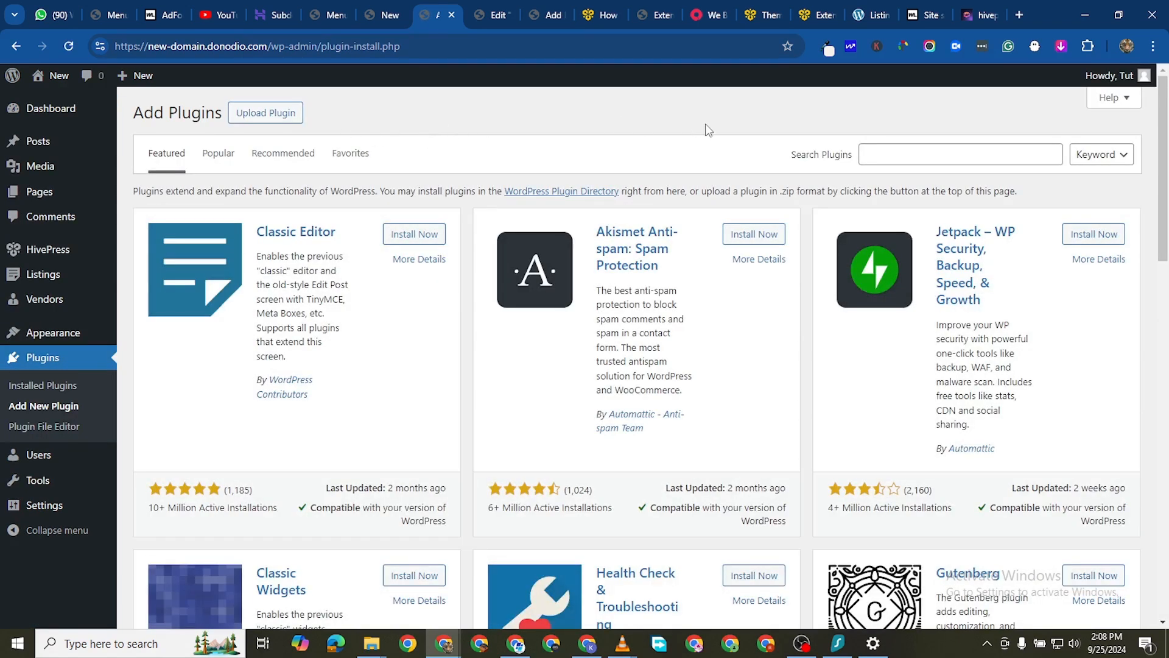
click(882, 159)
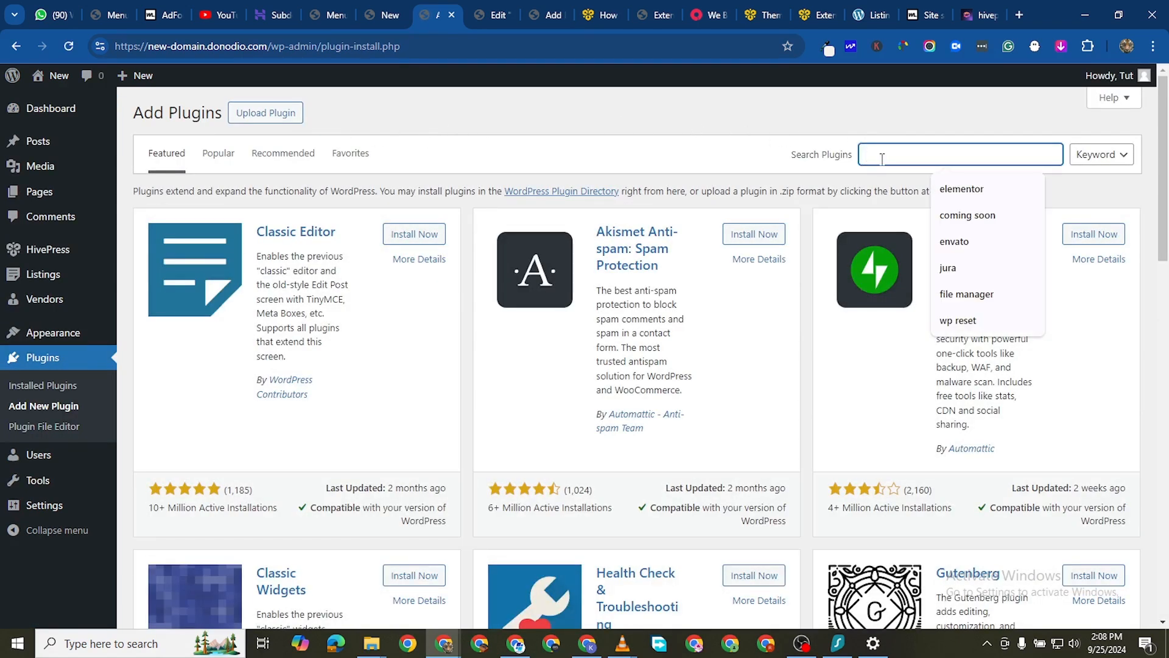
text(elementor)
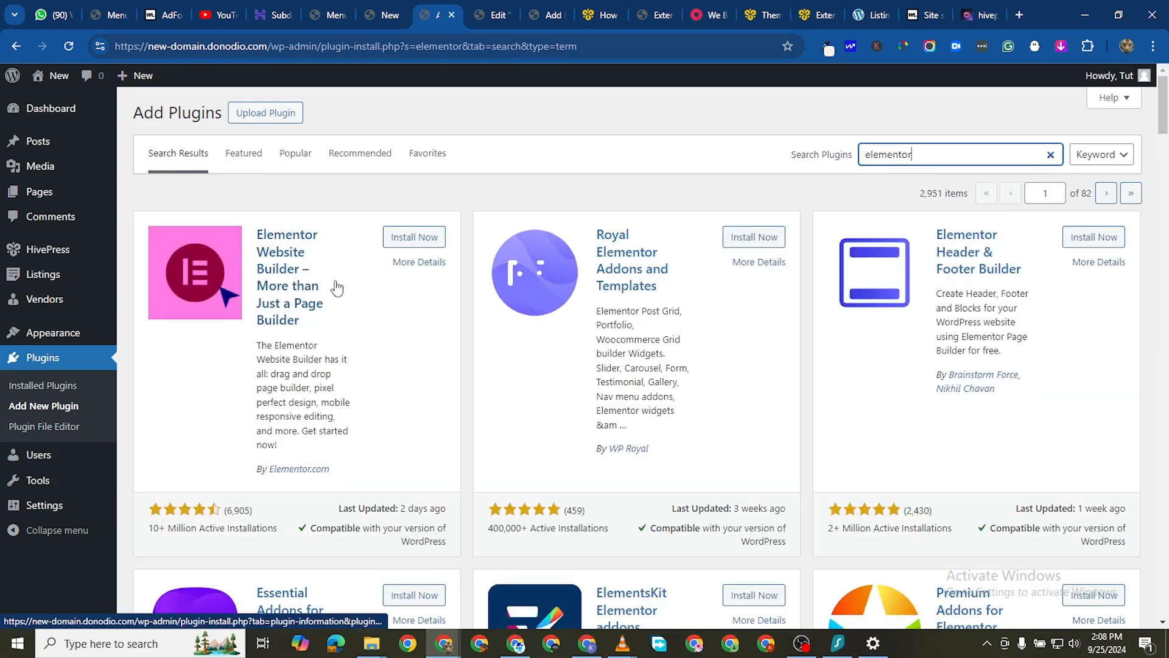
click(415, 241)
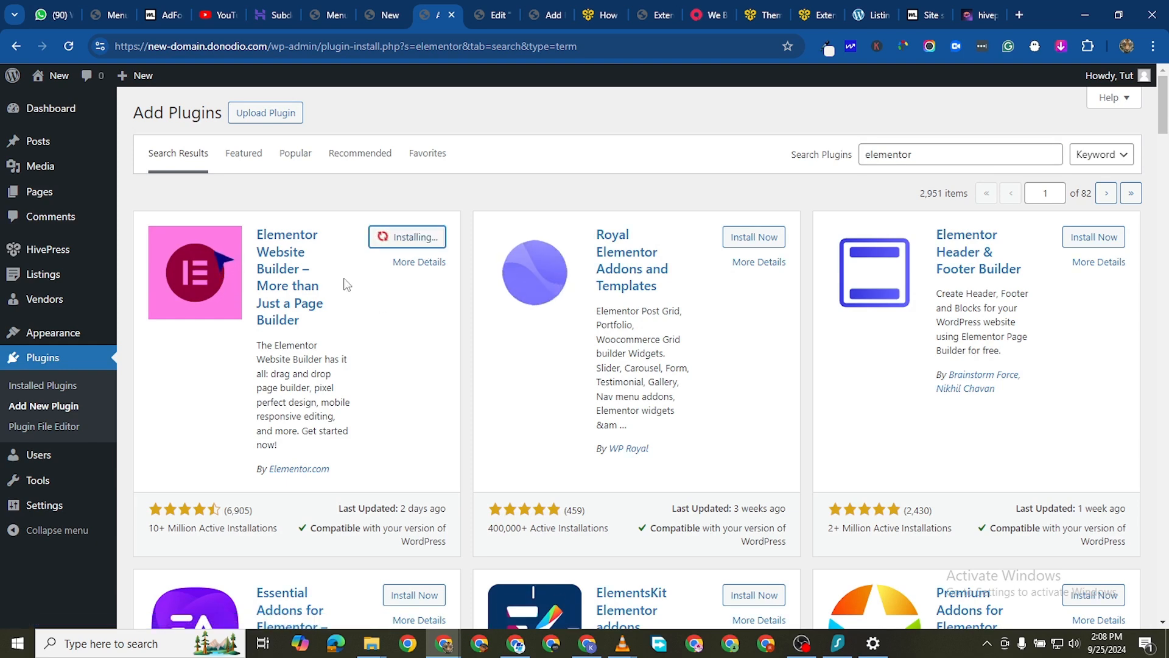
Step: Install the ElementsKit Elementor addons plugin from the same search results
scroll(703, 256, down, 3)
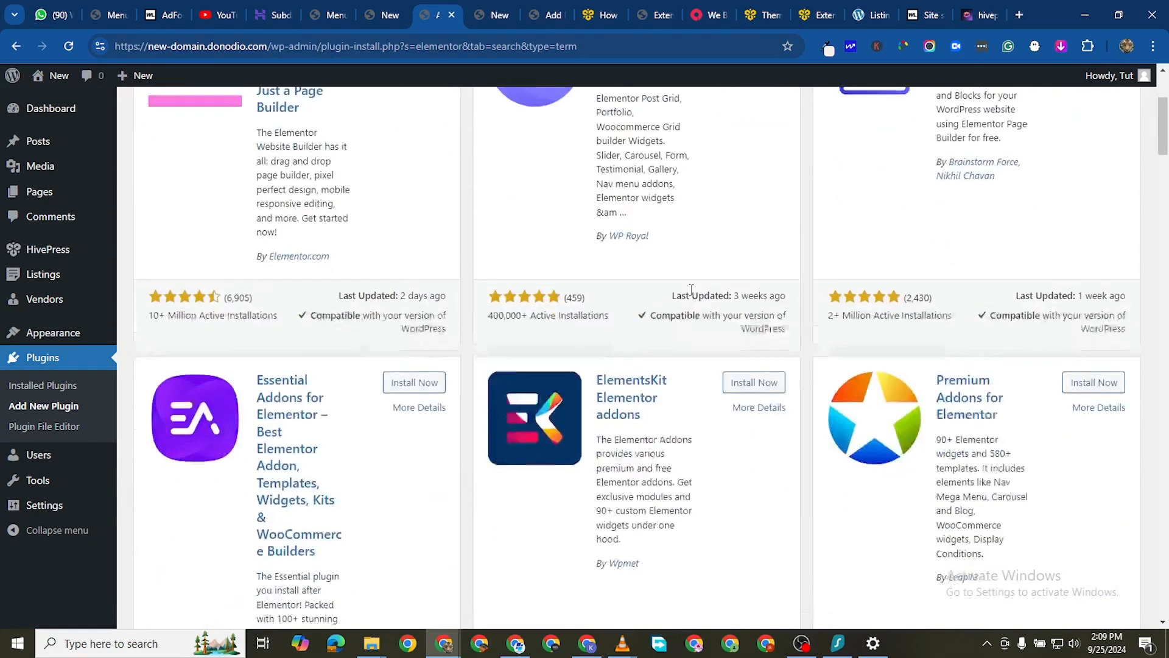
scroll(749, 390, down, 3)
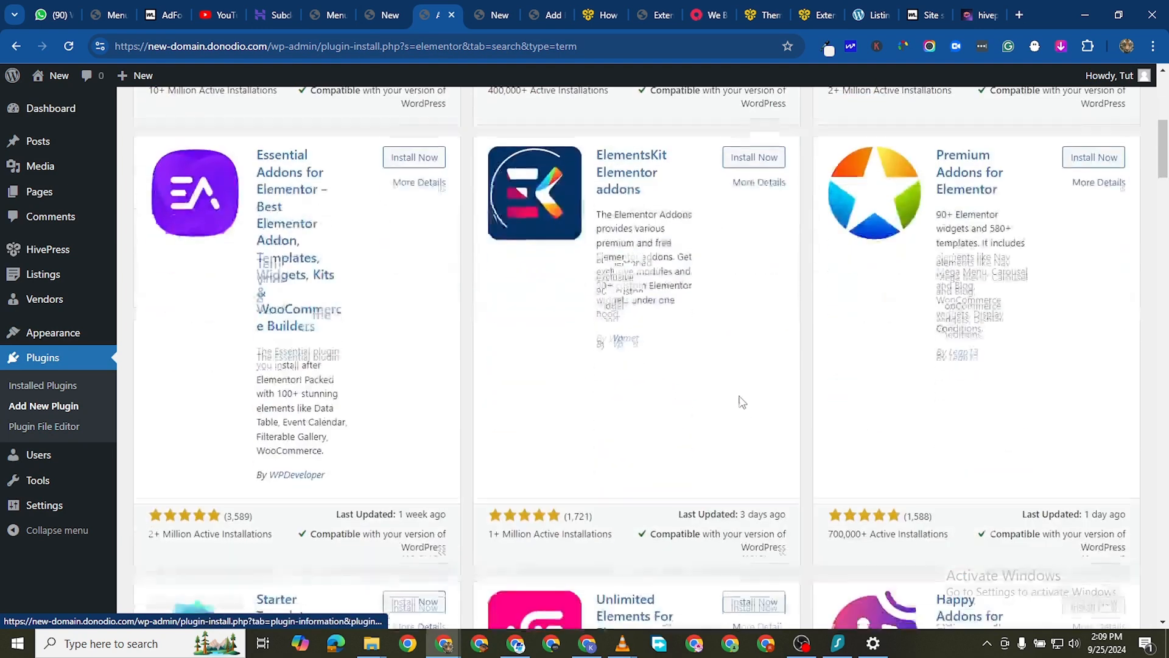
scroll(627, 341, up, 2)
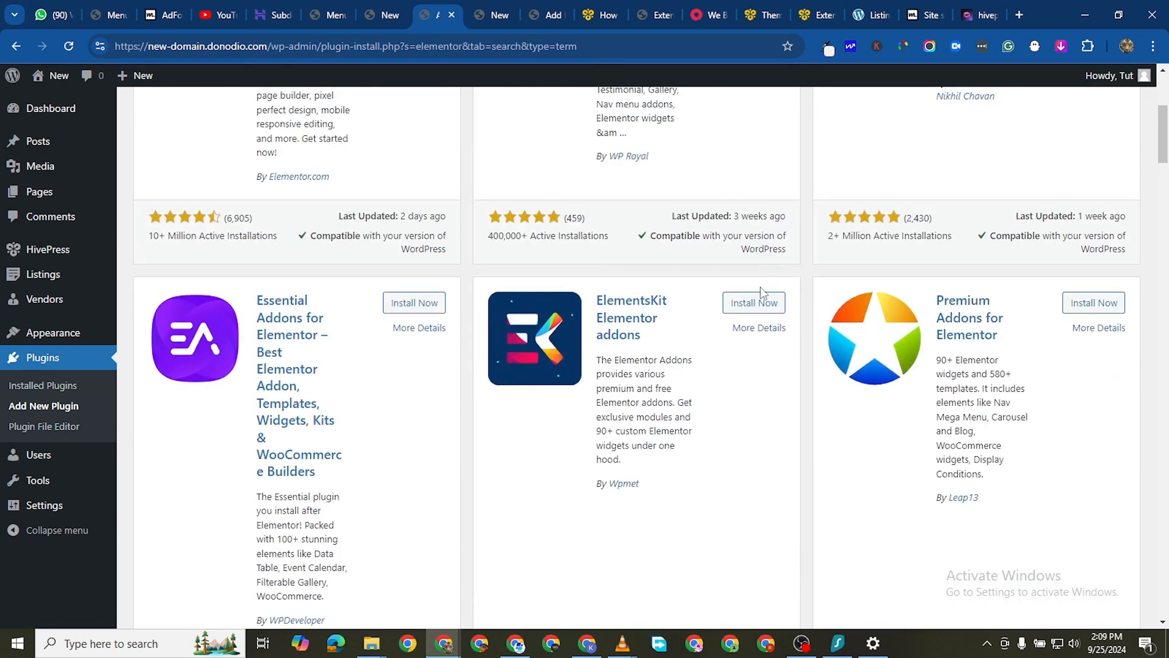
click(761, 303)
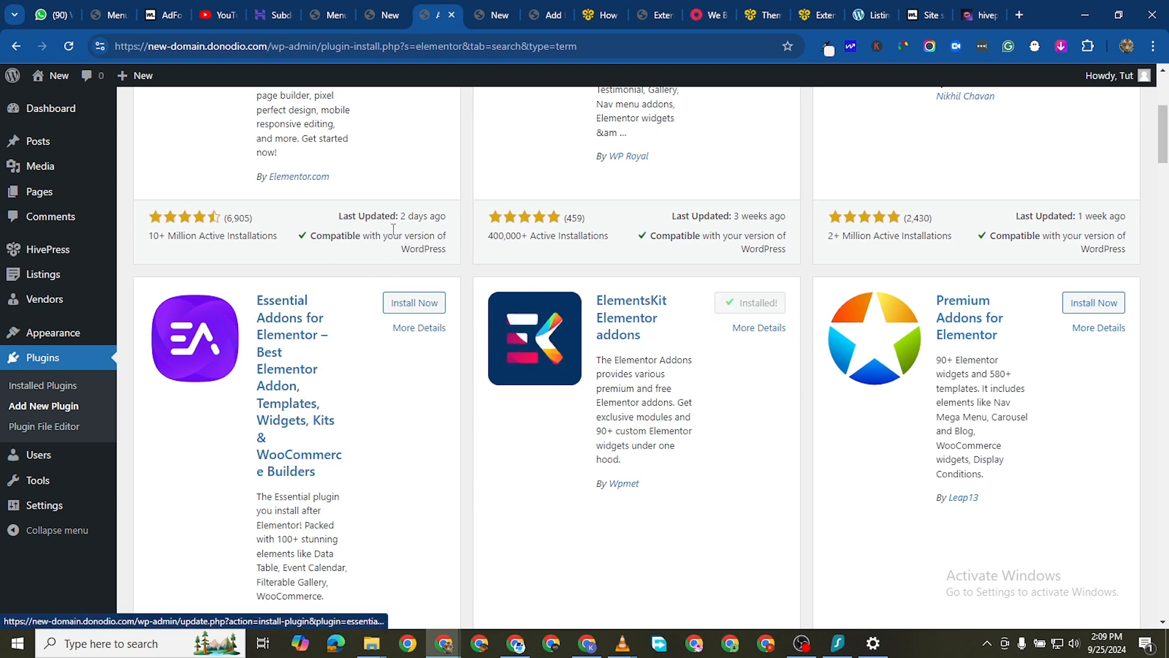
scroll(401, 329, up, 2)
scroll(401, 329, down, 3)
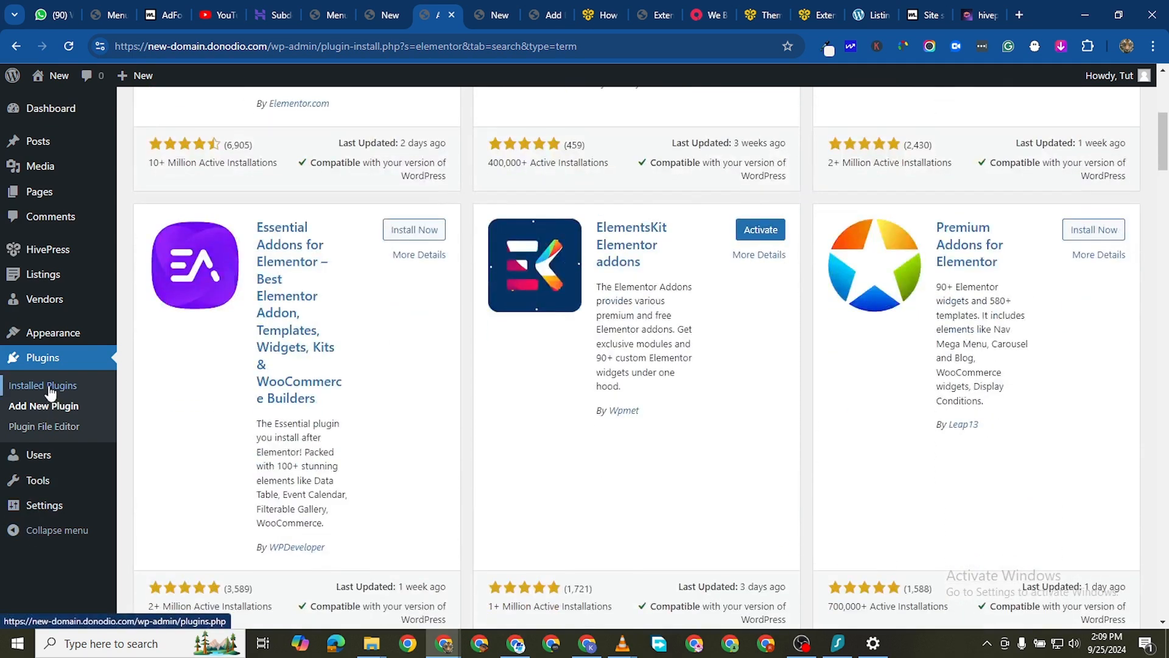
Step: Bulk-activate Elementor and ElementsKit Lite in the list of installed plugins
click(44, 386)
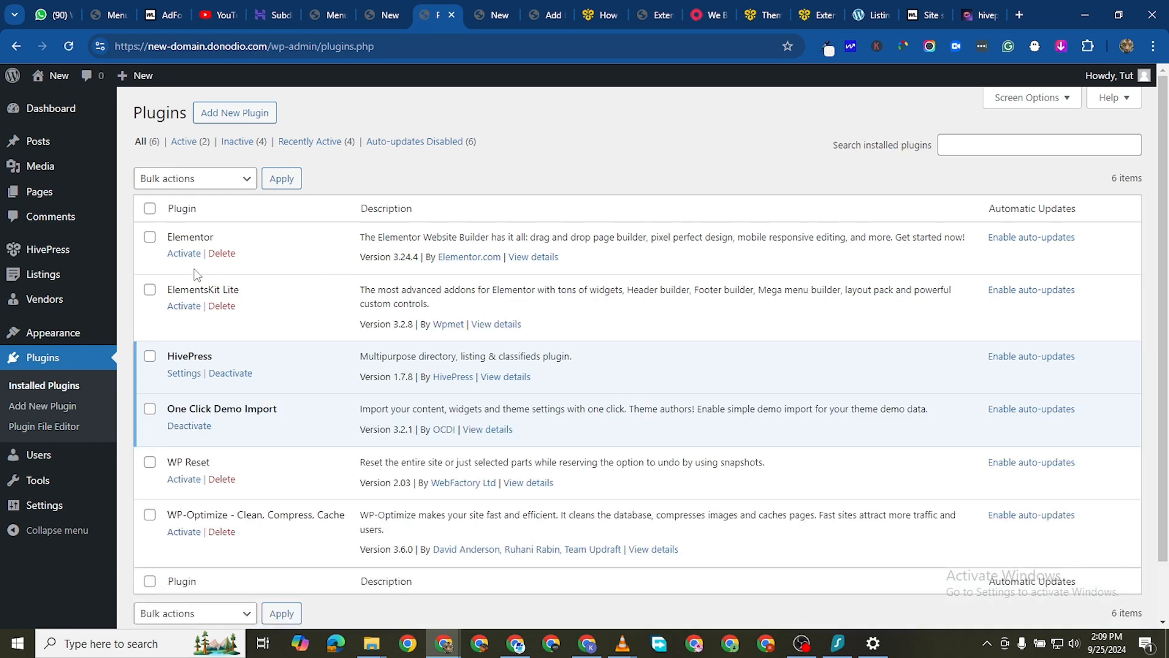
click(150, 237)
click(150, 290)
click(178, 183)
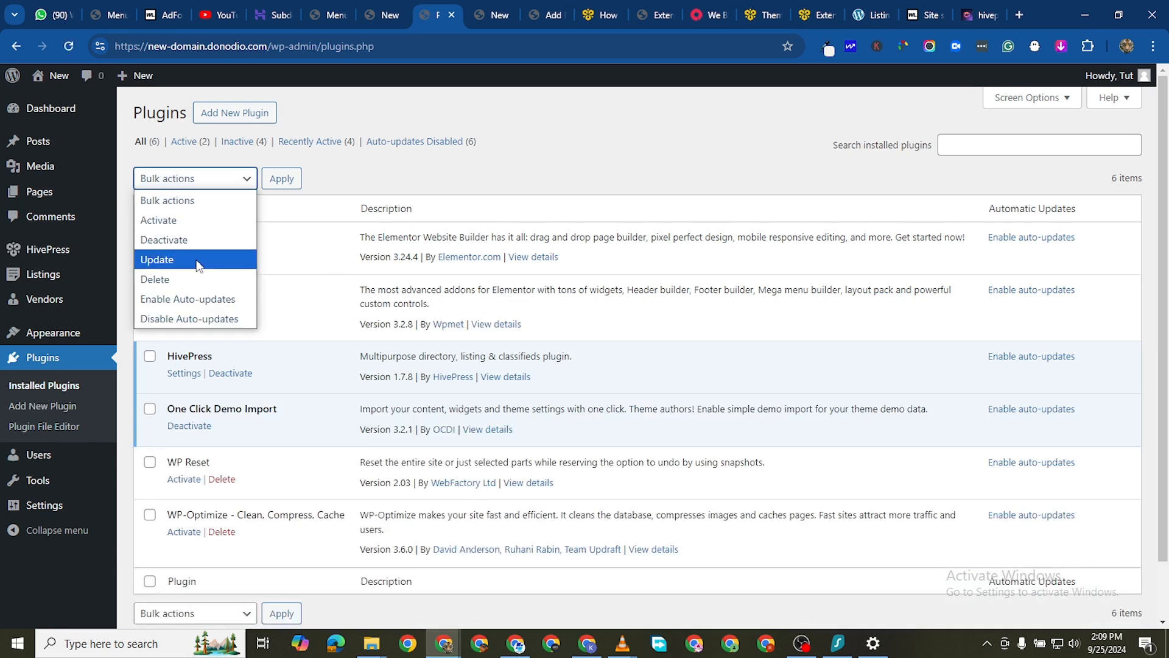
click(196, 220)
click(282, 179)
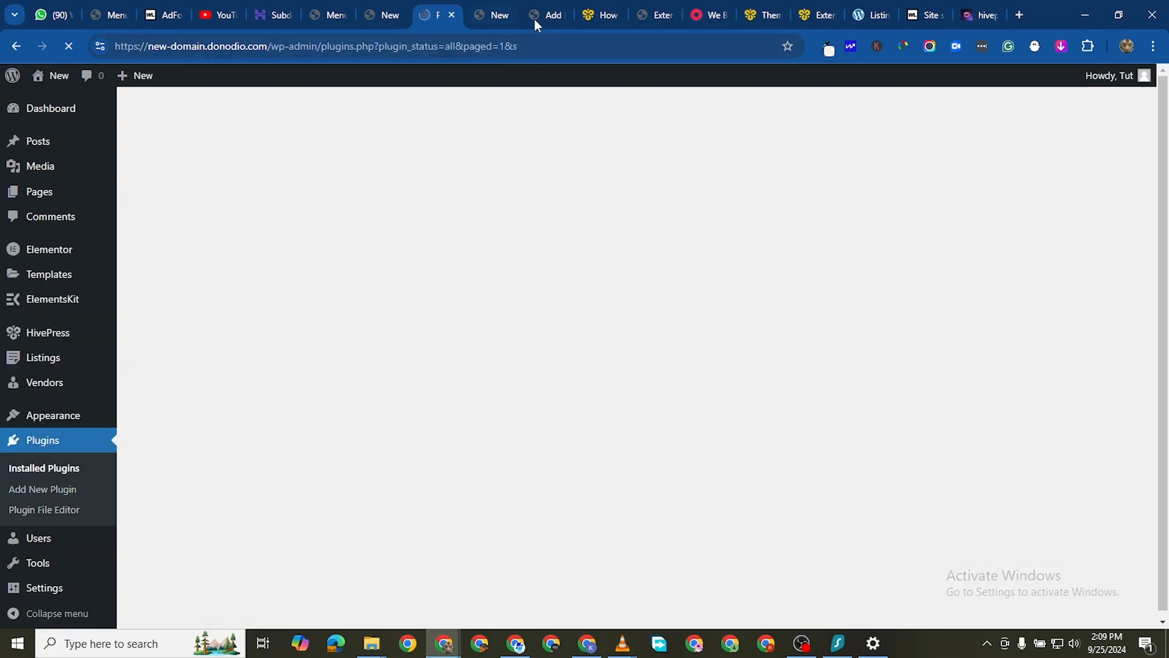
Step: Examine the header on the site's home page and on the Add Details listing submission page
click(529, 18)
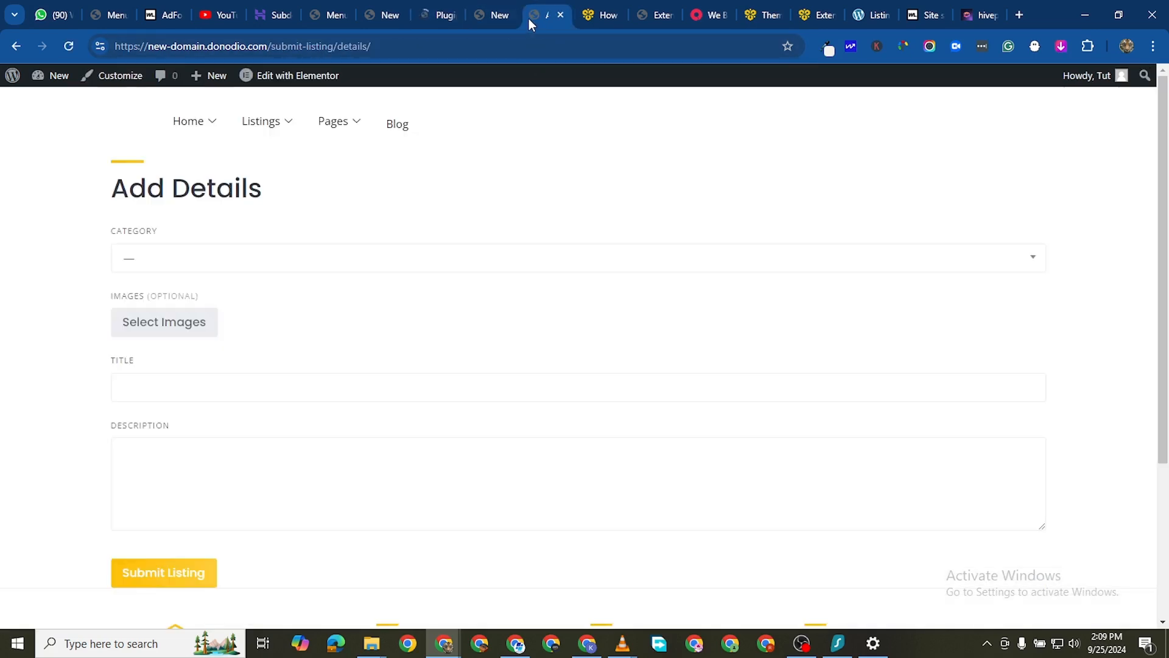
click(496, 15)
scroll(725, 157, down, 1)
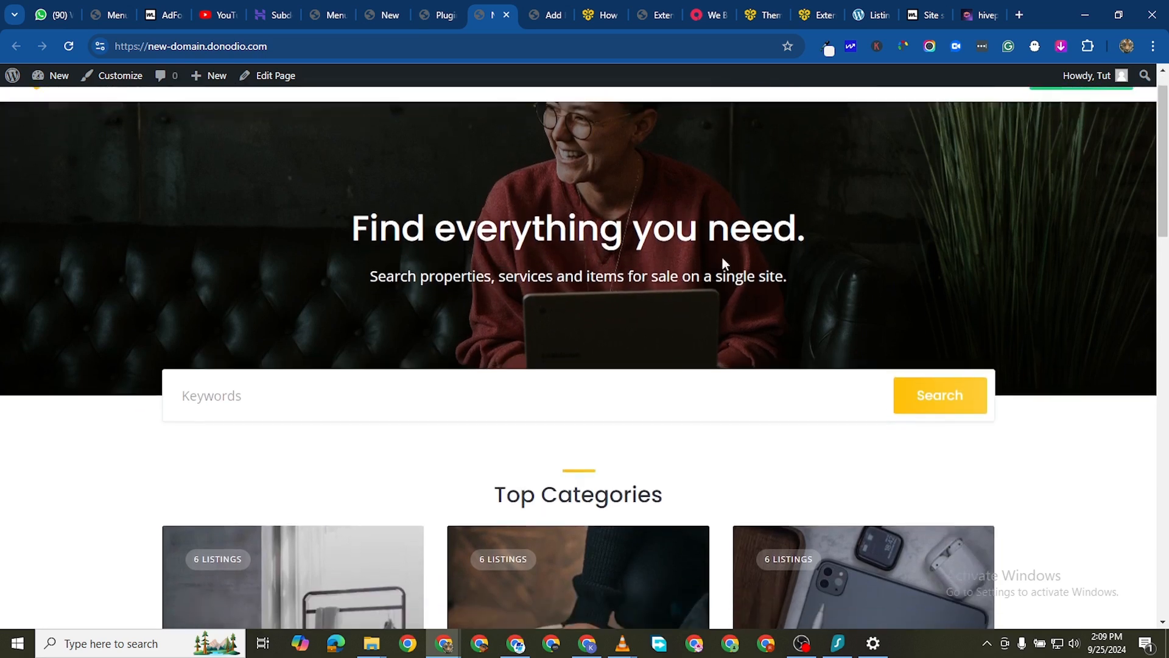
scroll(722, 256, up, 1)
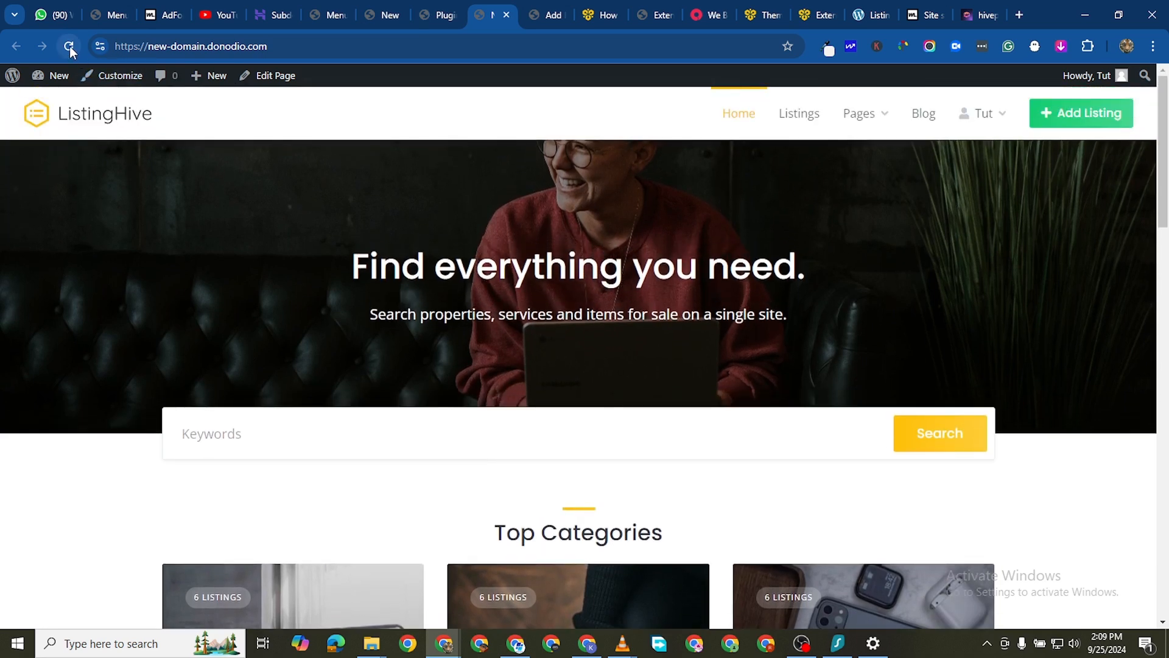
click(543, 14)
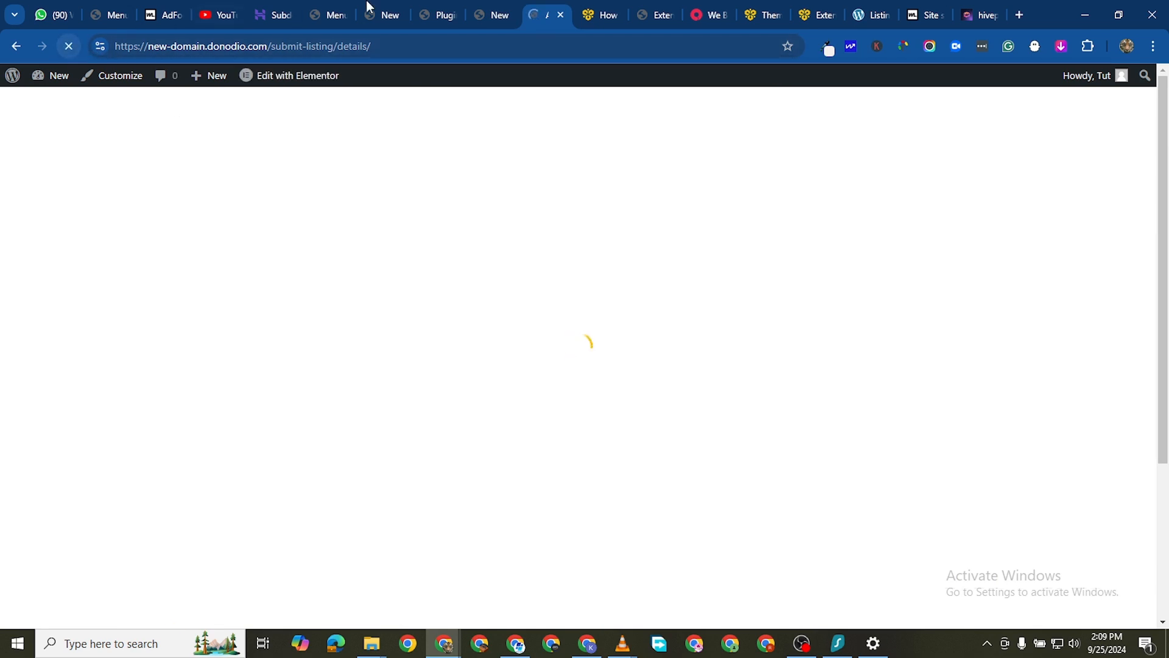
click(492, 14)
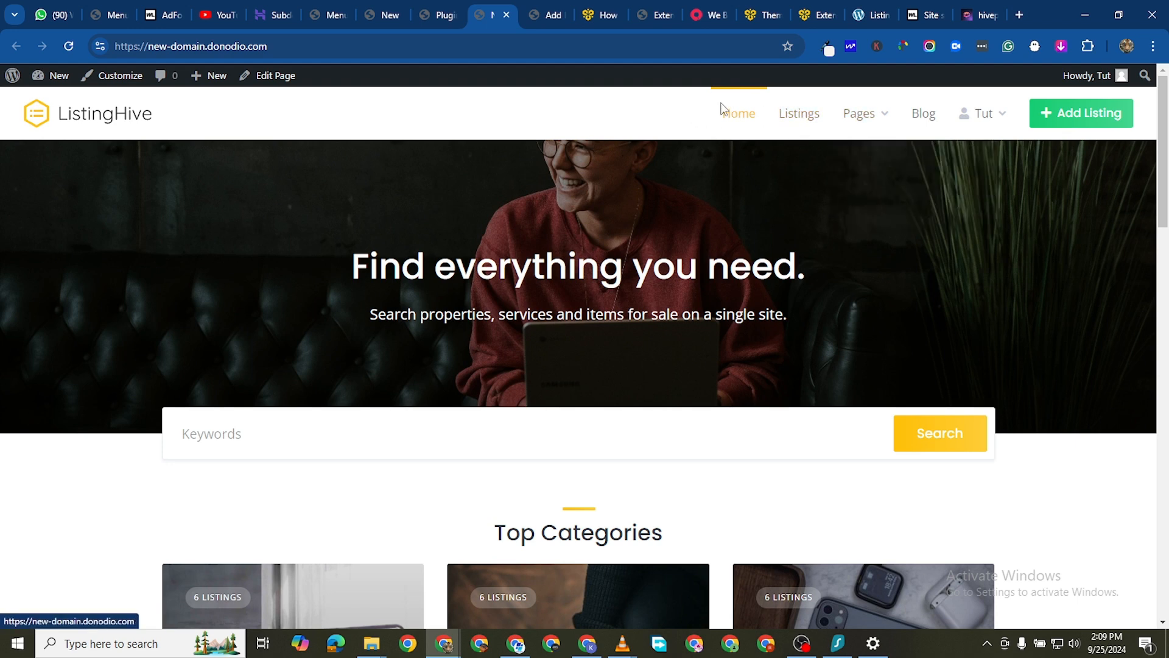
click(436, 16)
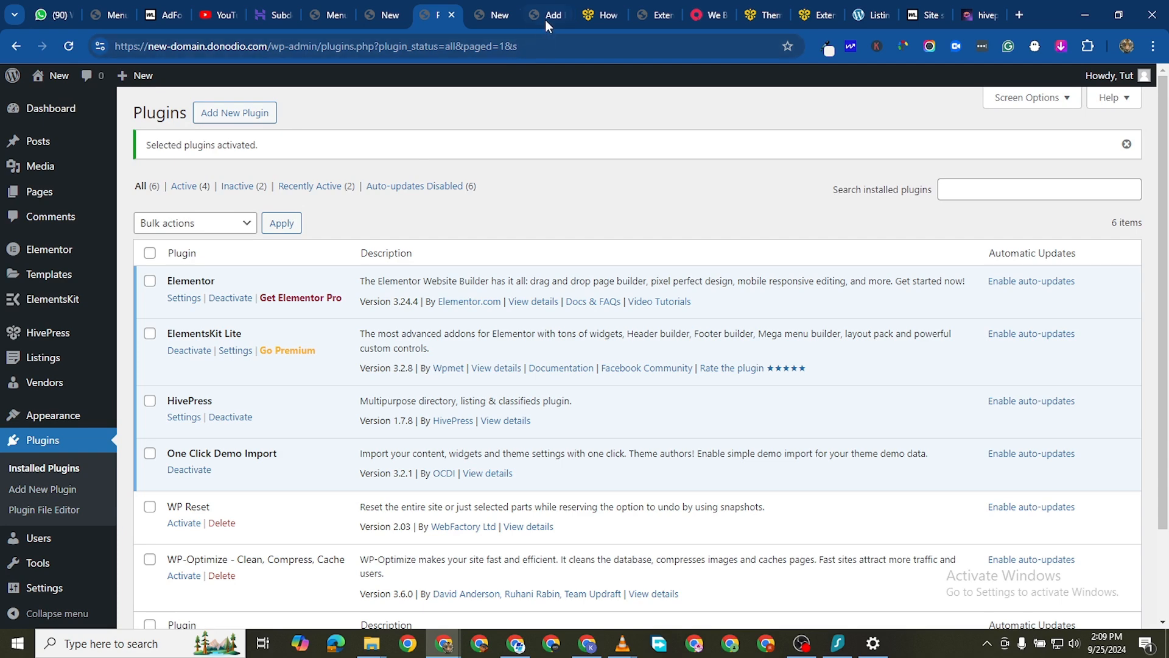
Step: Close the browser tab of the Add Details page and return to the installed plugins list
click(546, 20)
click(565, 14)
click(437, 20)
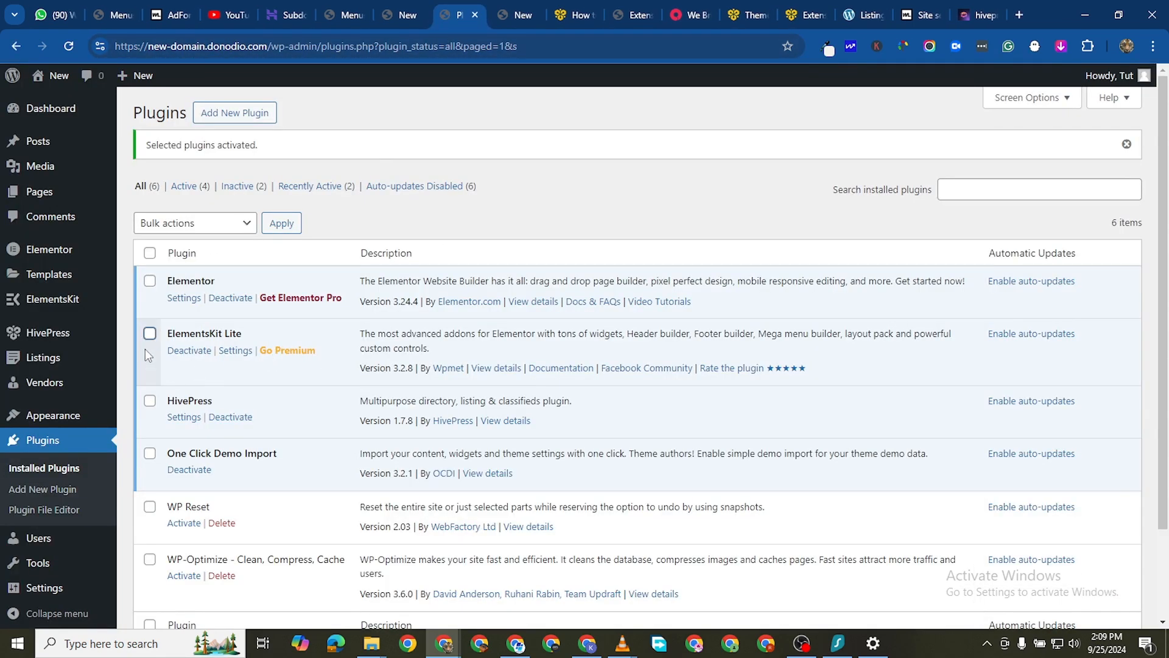
Step: Go through the ElementsKit settings to its Header Footer templates and move the existing Header template to the trash
click(240, 351)
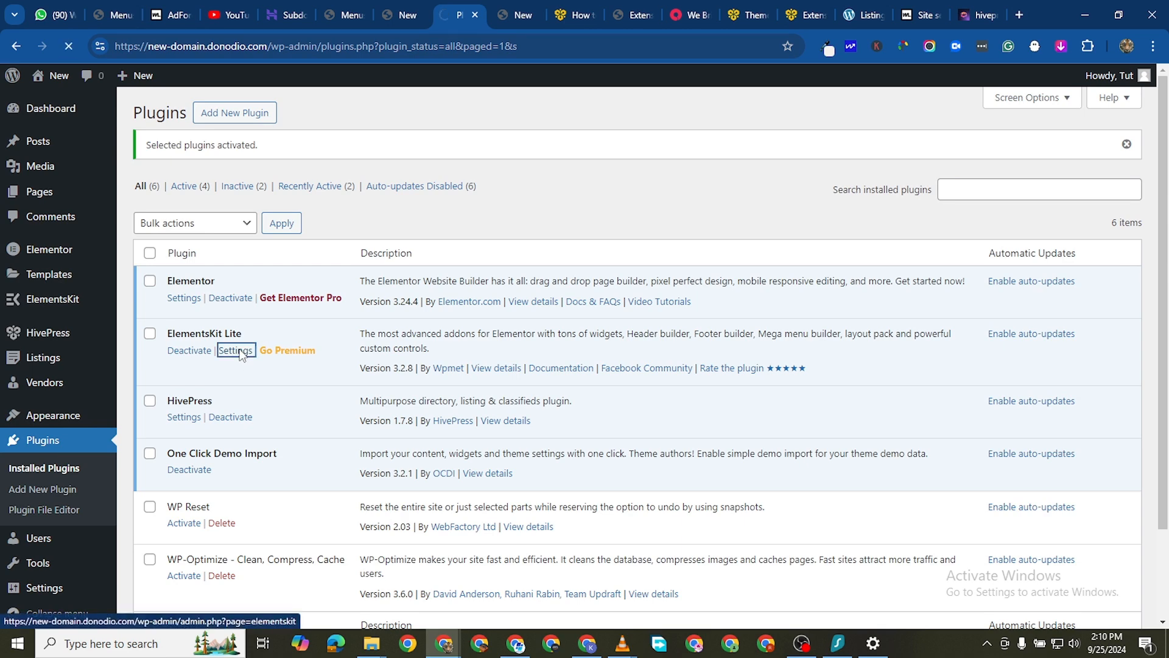
scroll(485, 358, down, 5)
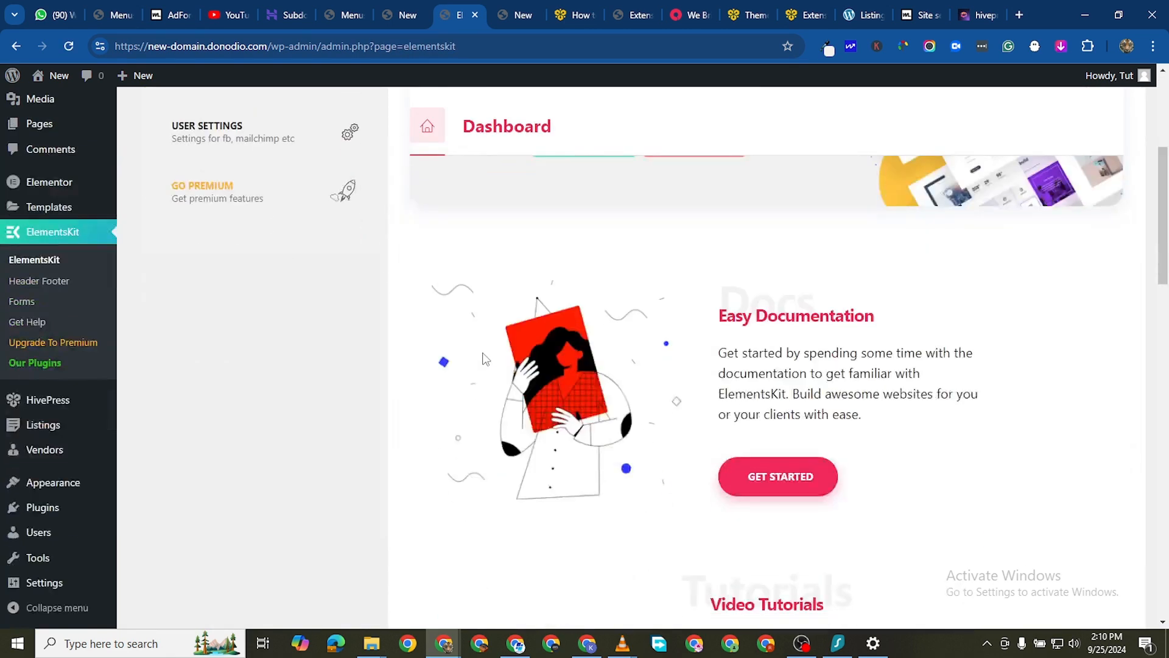
scroll(485, 358, down, 18)
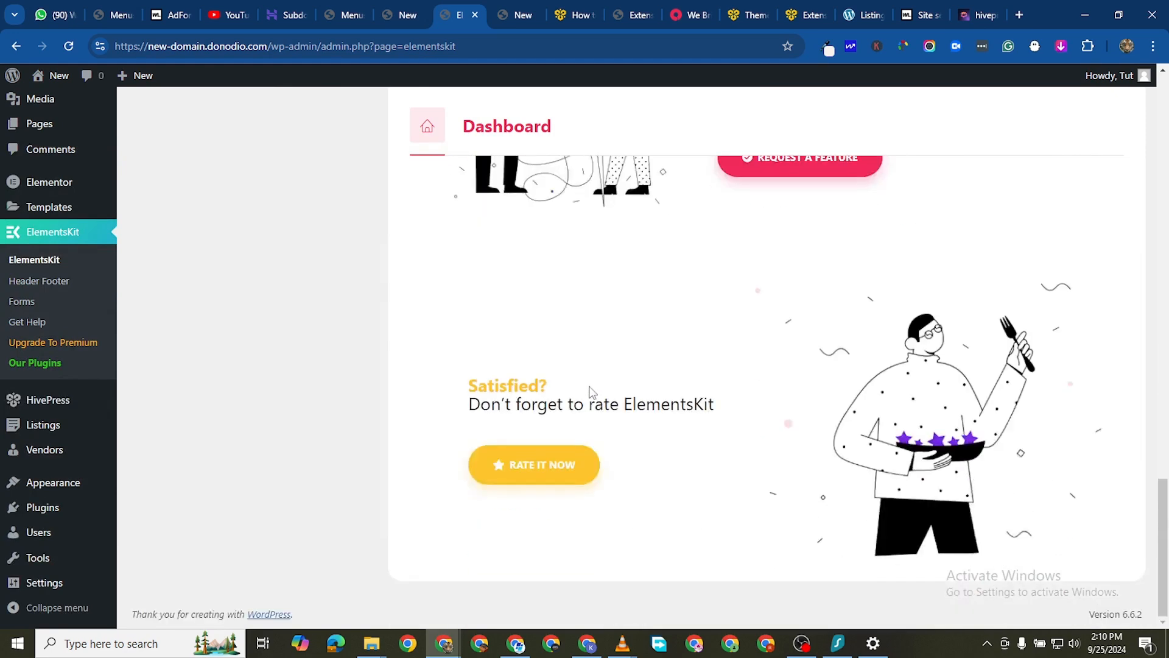
scroll(593, 384, up, 20)
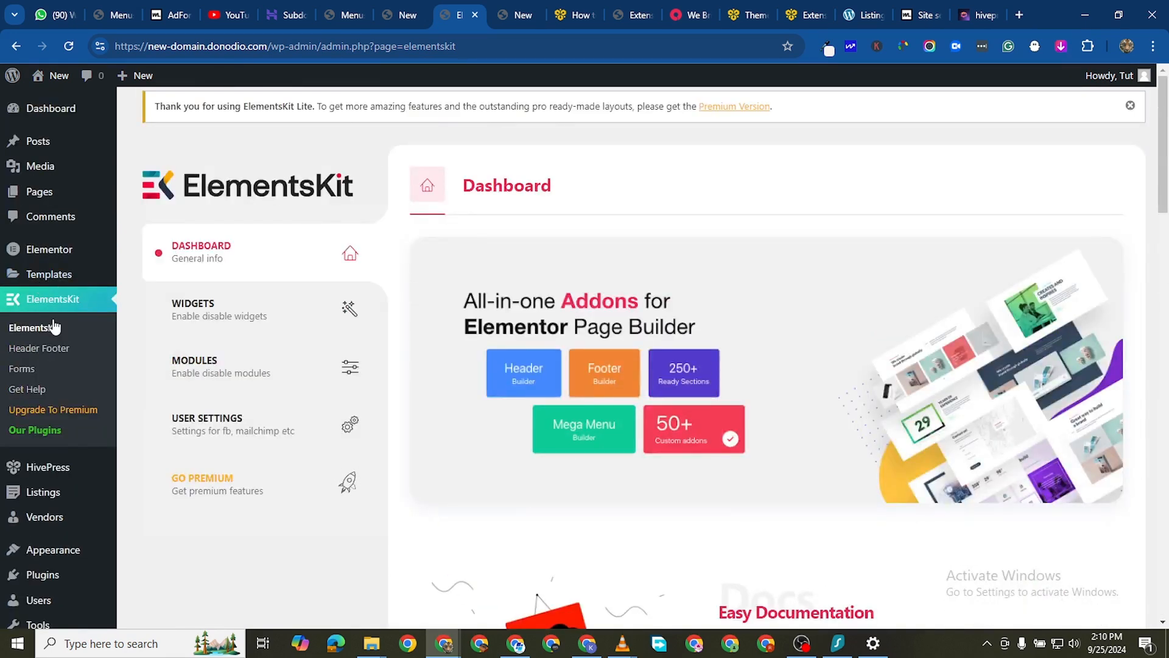
click(39, 352)
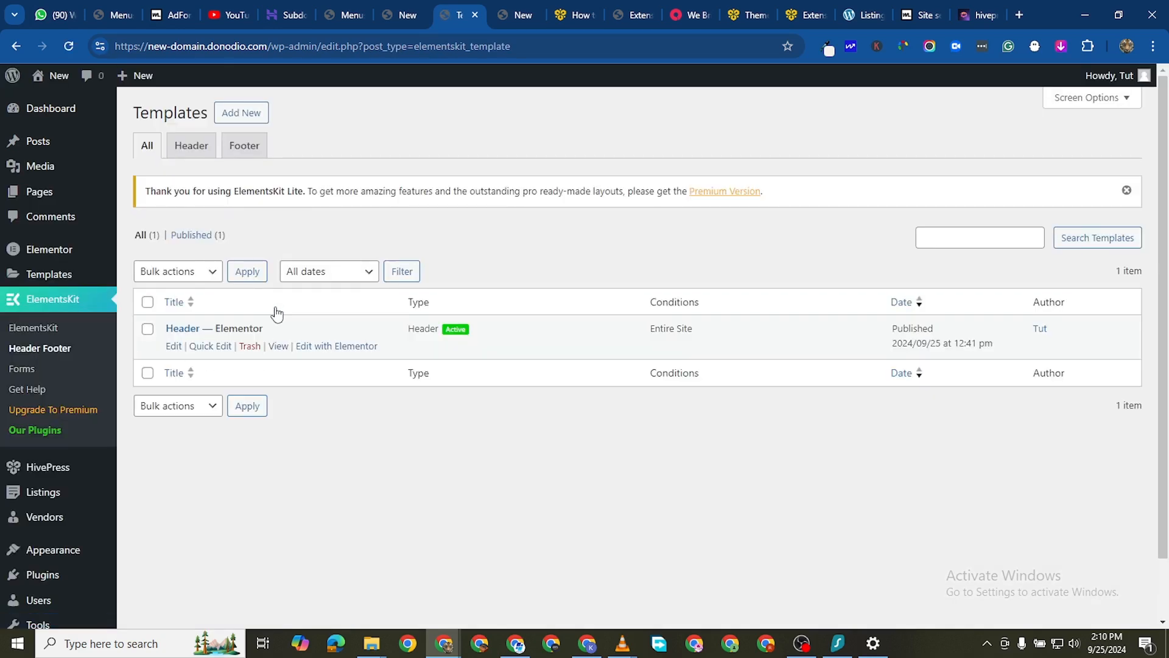
click(249, 346)
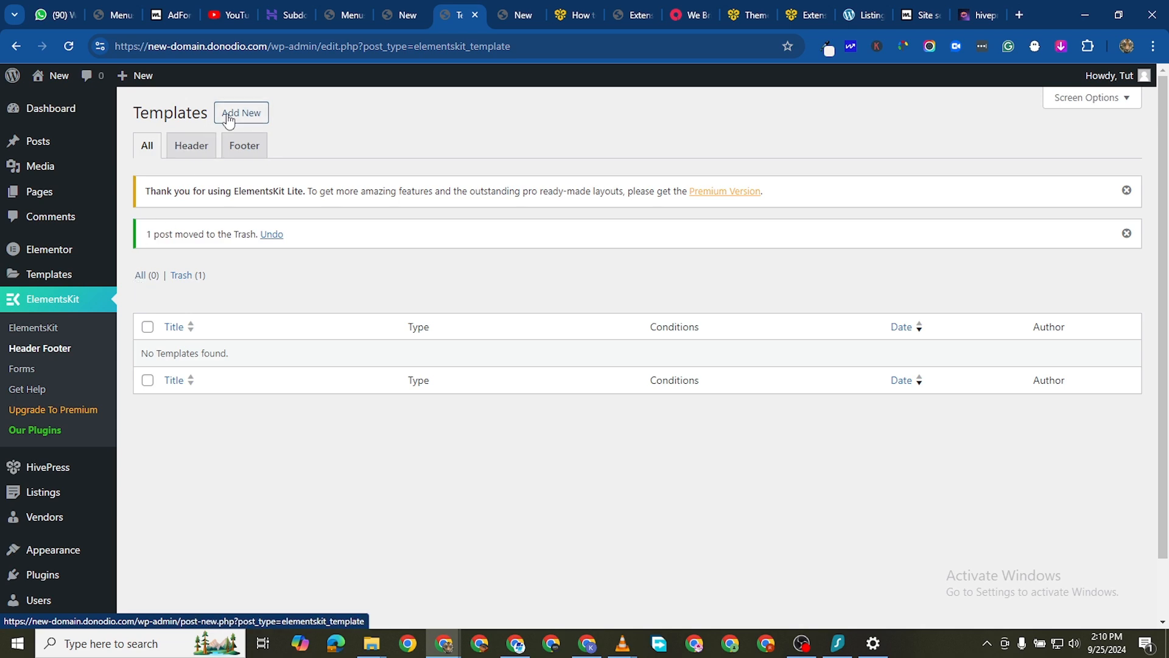
Step: Create and save a new ElementsKit template titled Header, of type Header, with the Entire Site condition and activation left off
click(251, 117)
click(555, 235)
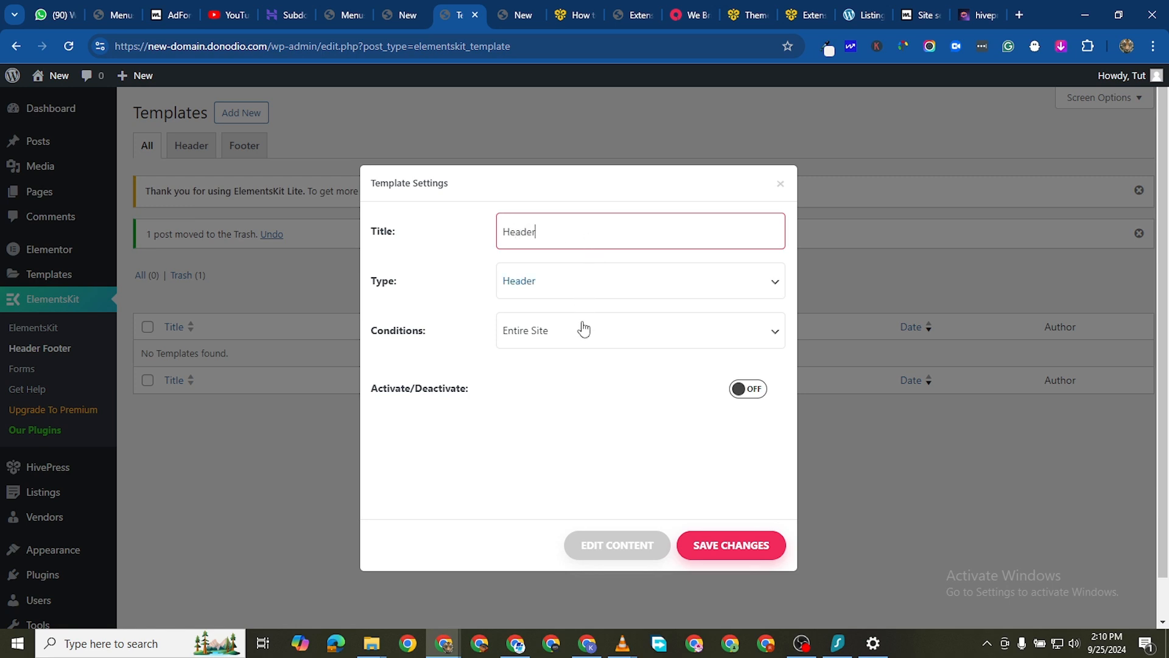
click(631, 345)
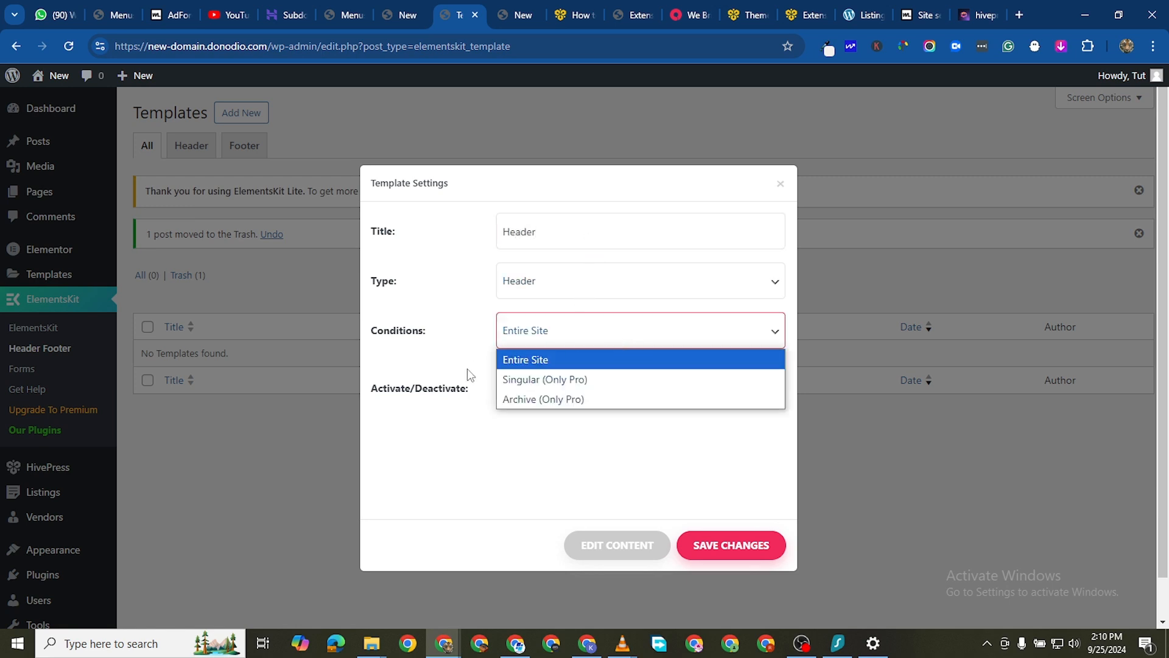
click(481, 463)
click(736, 545)
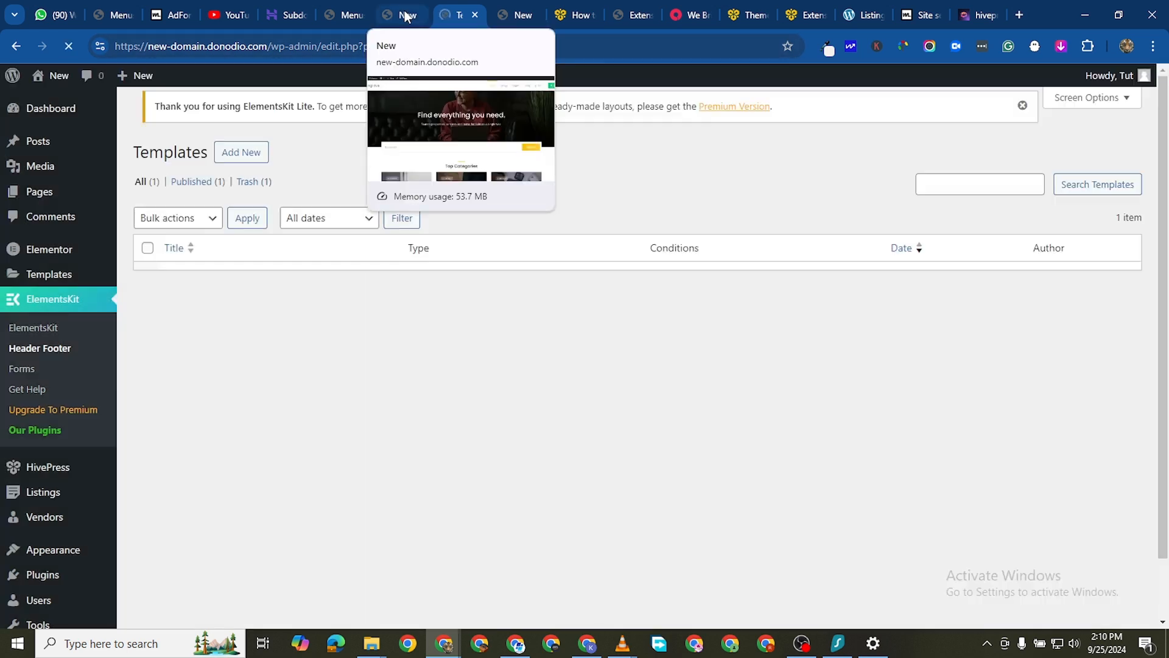
click(407, 15)
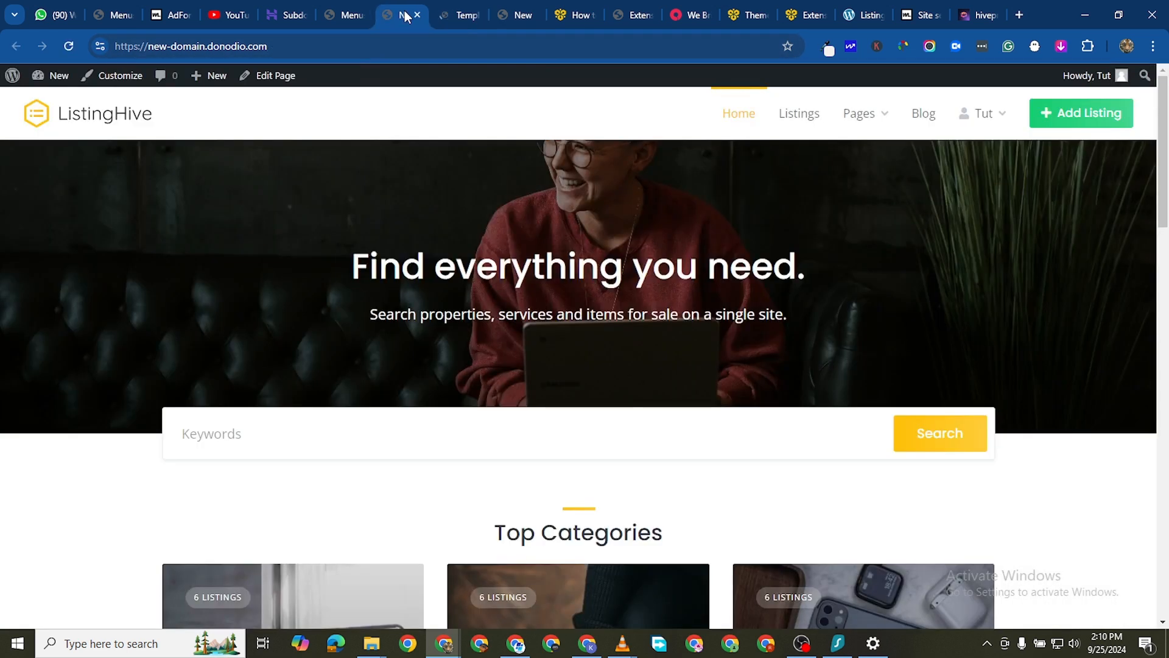
click(448, 15)
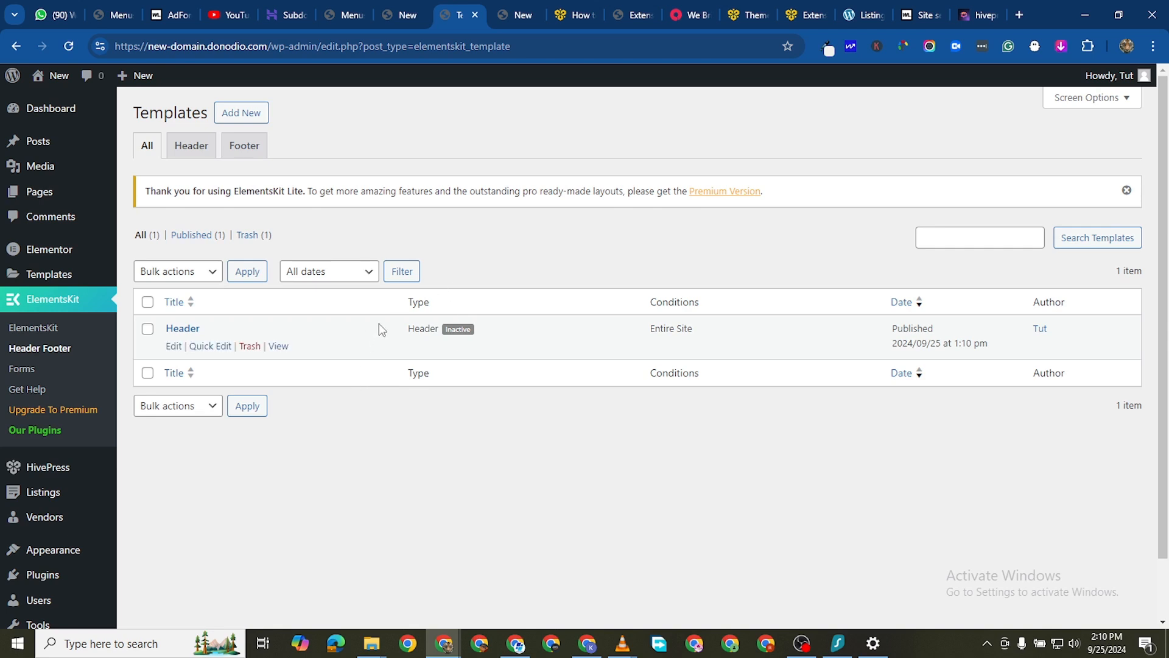
Step: Dismiss the open mega menu item settings on the site's Menus admin page and reload that page
click(405, 16)
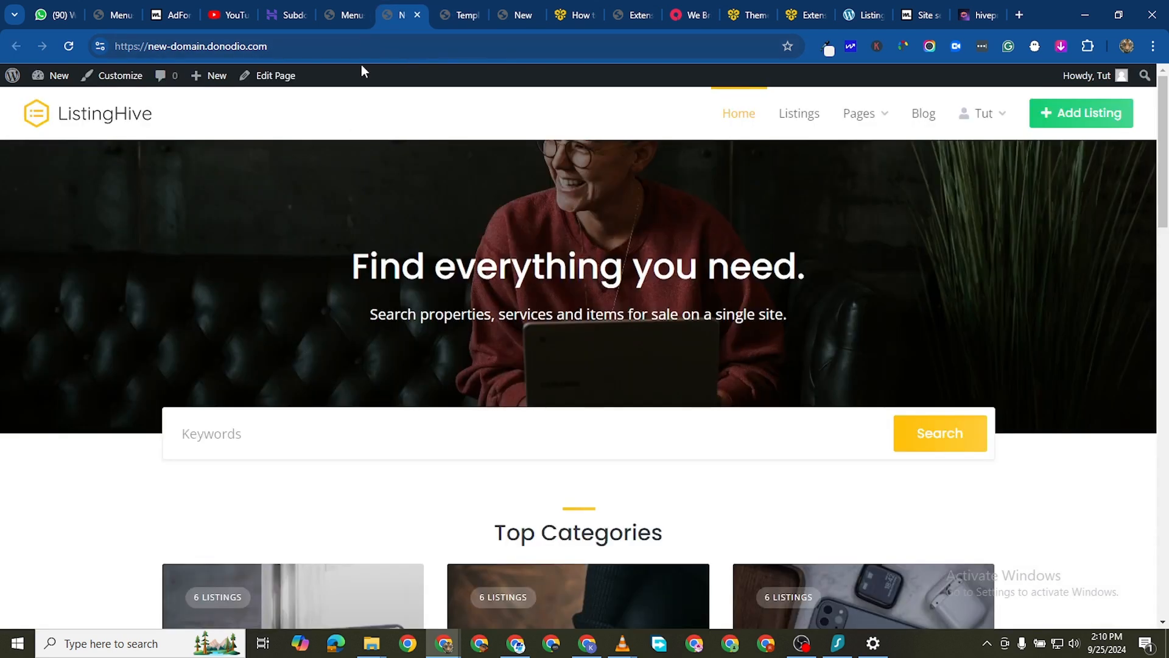
click(359, 19)
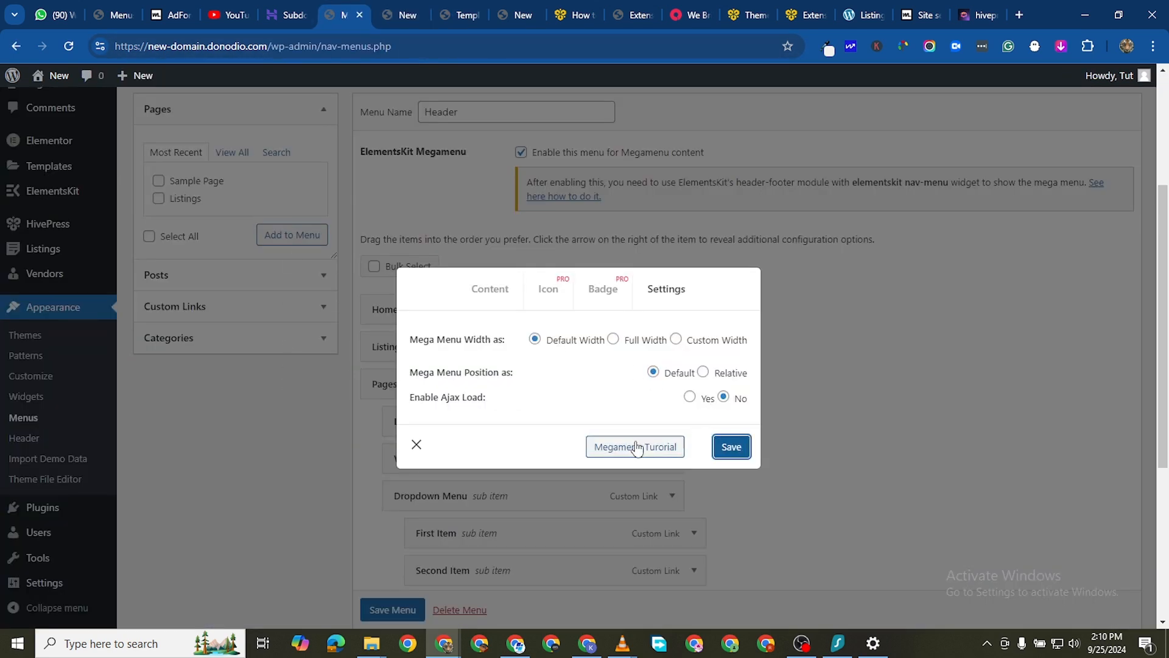
click(416, 444)
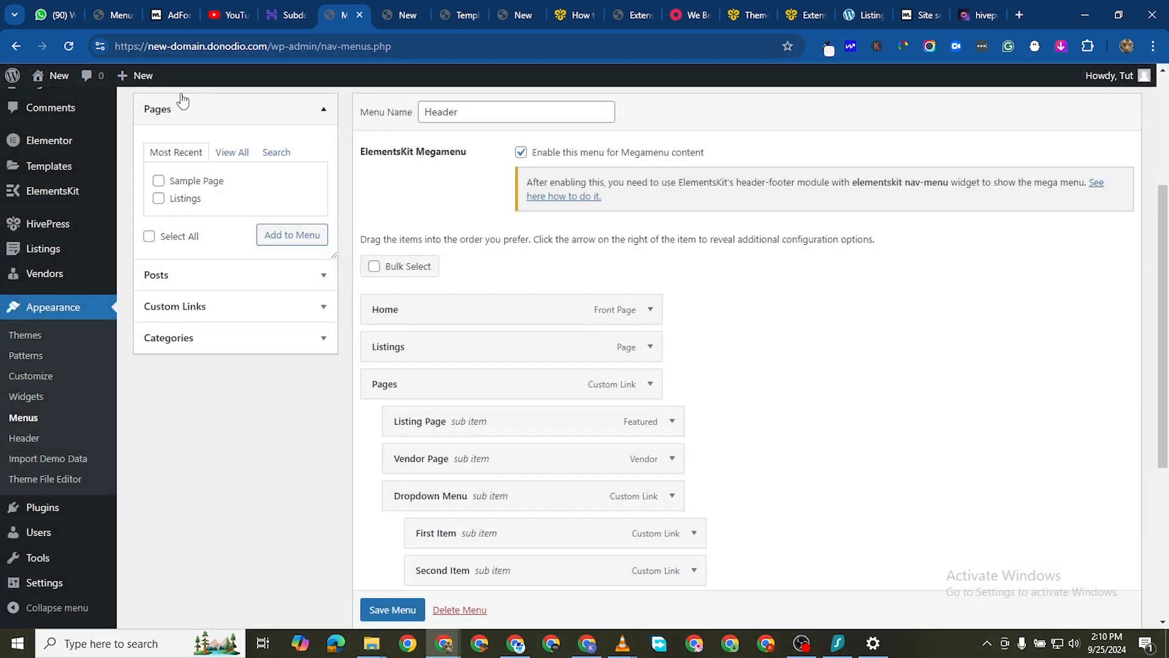
click(73, 47)
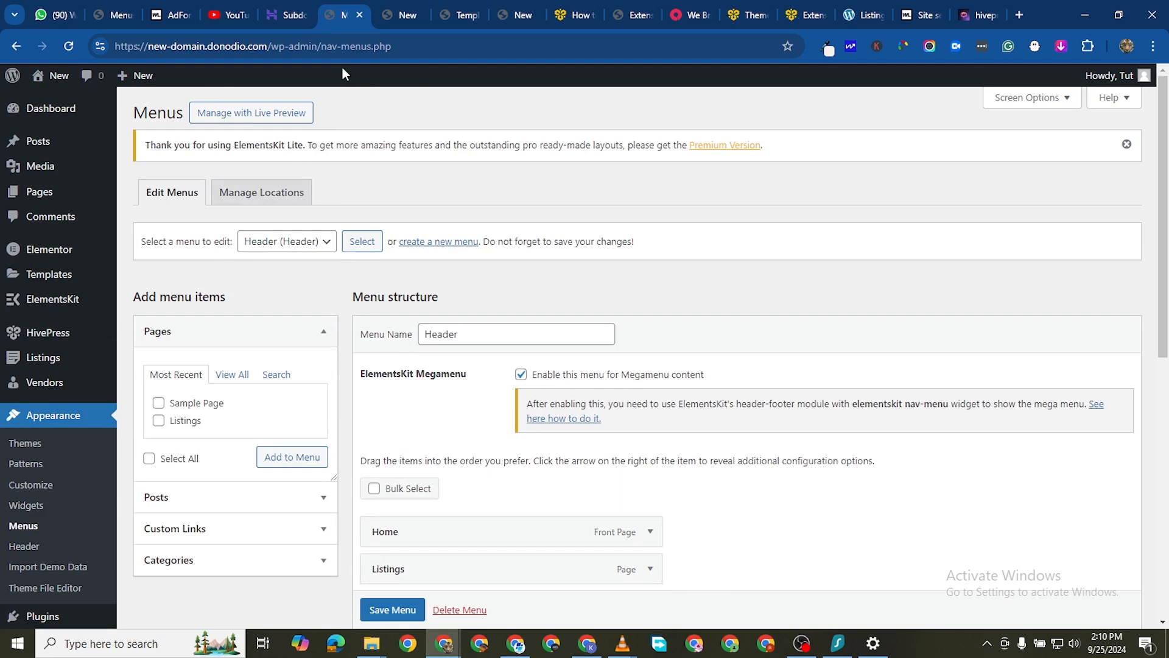
click(525, 16)
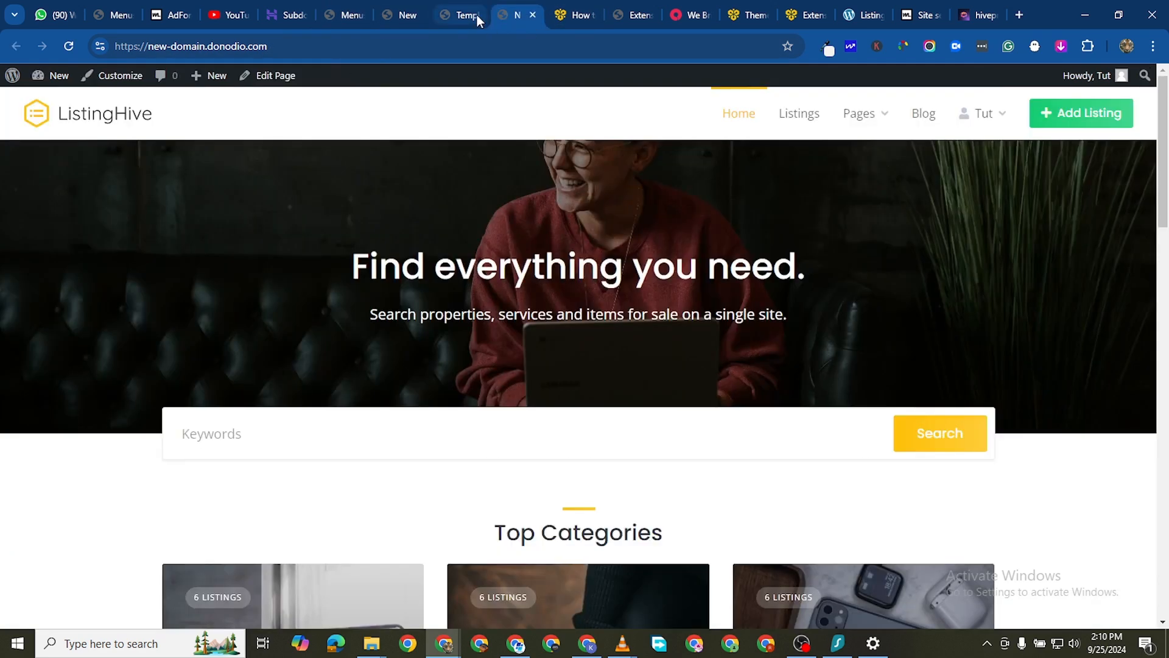
click(477, 14)
click(506, 24)
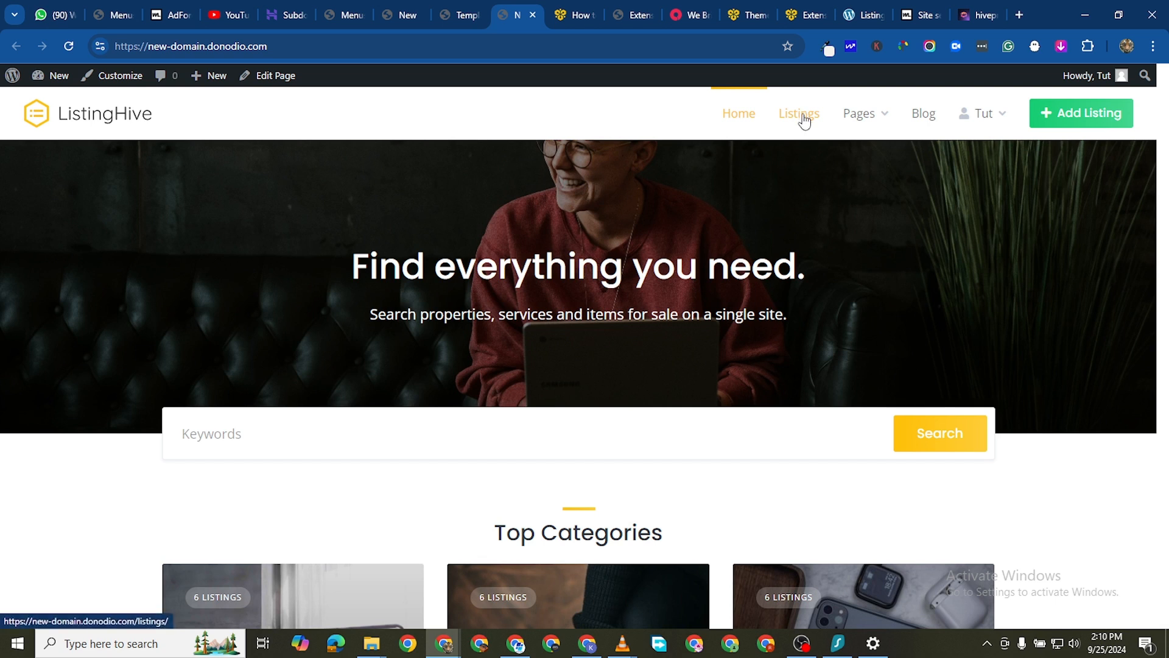
click(456, 16)
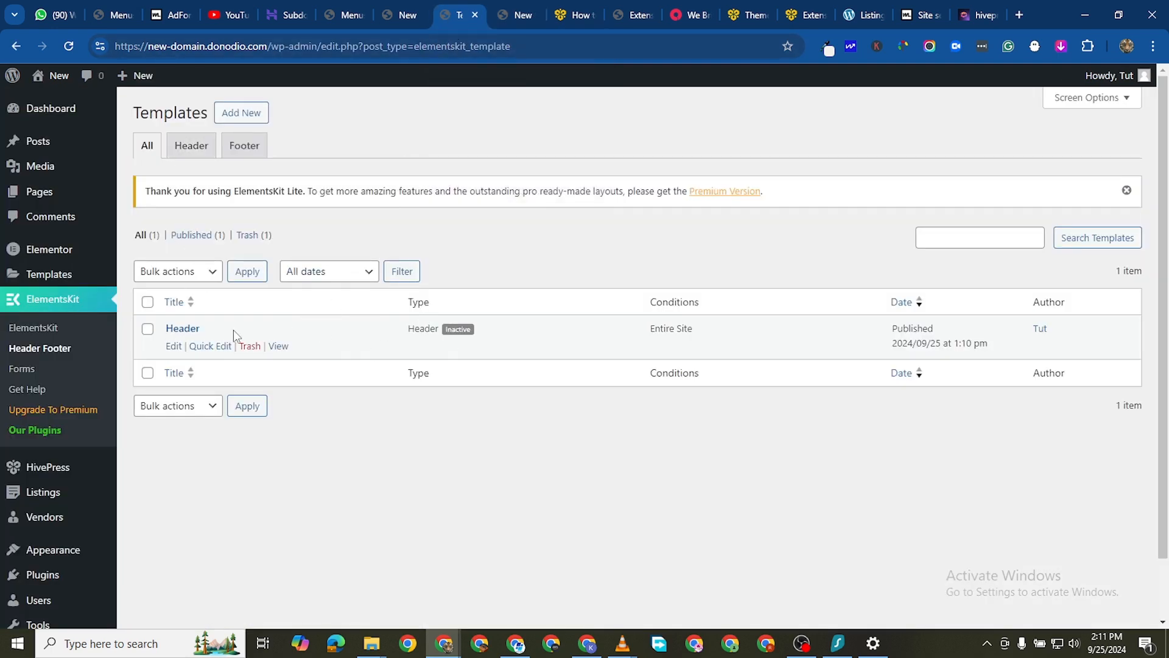
Step: Close the browser tabs of the demo import guide, theme and extension pages and return to the site's home page
click(626, 16)
click(571, 16)
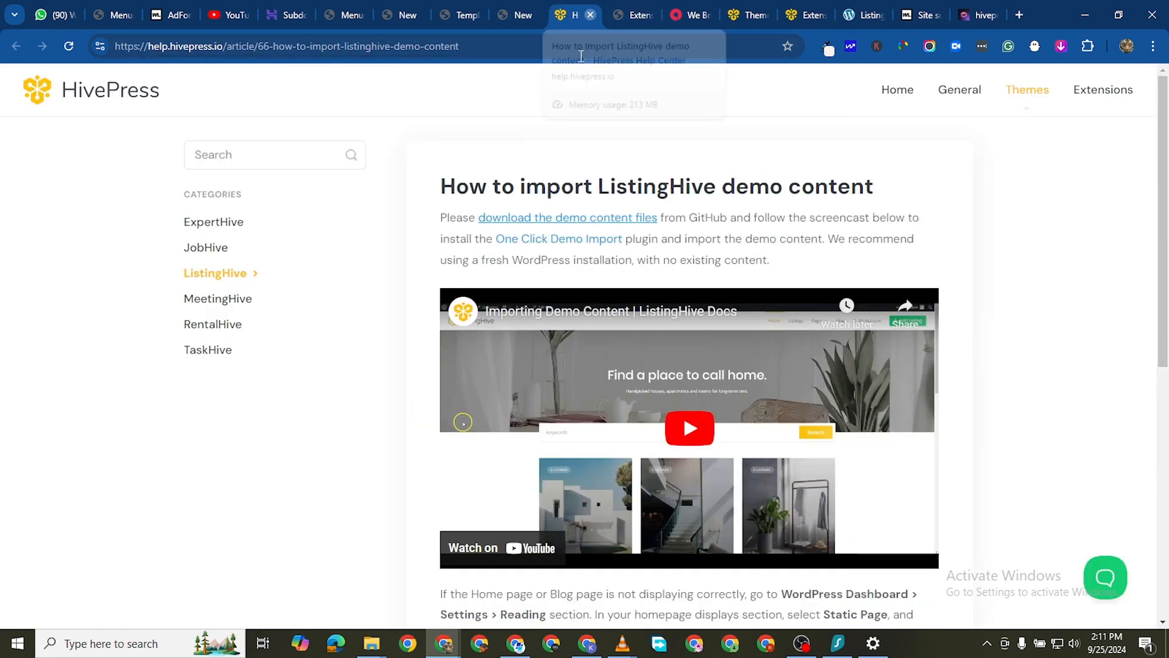
click(590, 15)
click(590, 15)
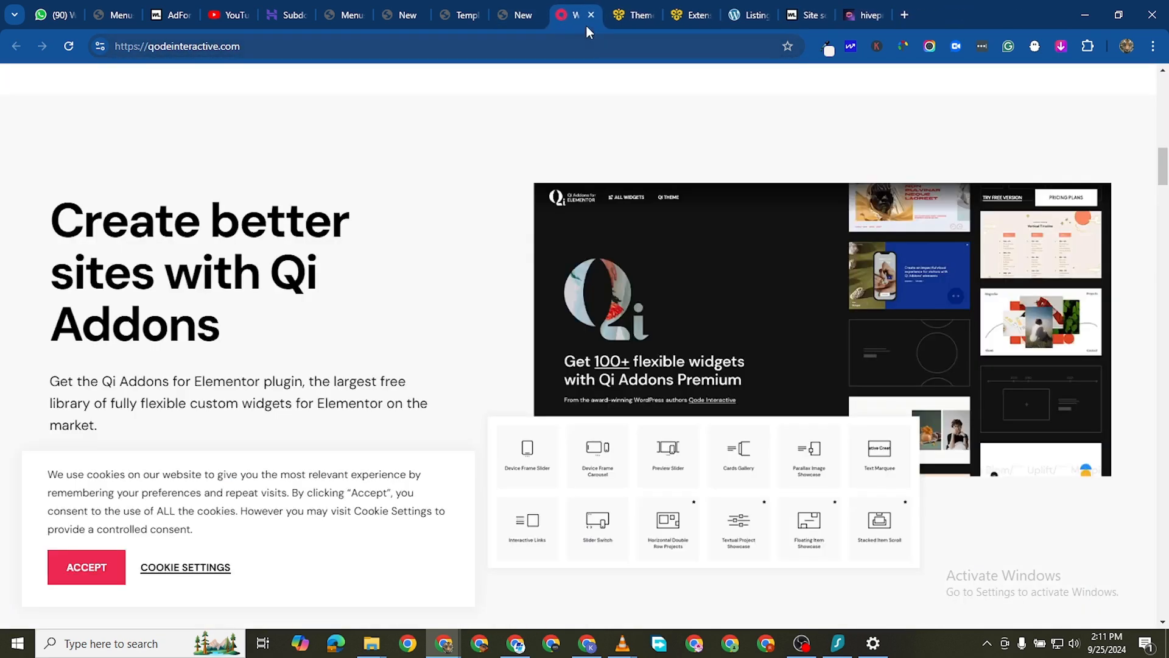
click(642, 16)
click(649, 14)
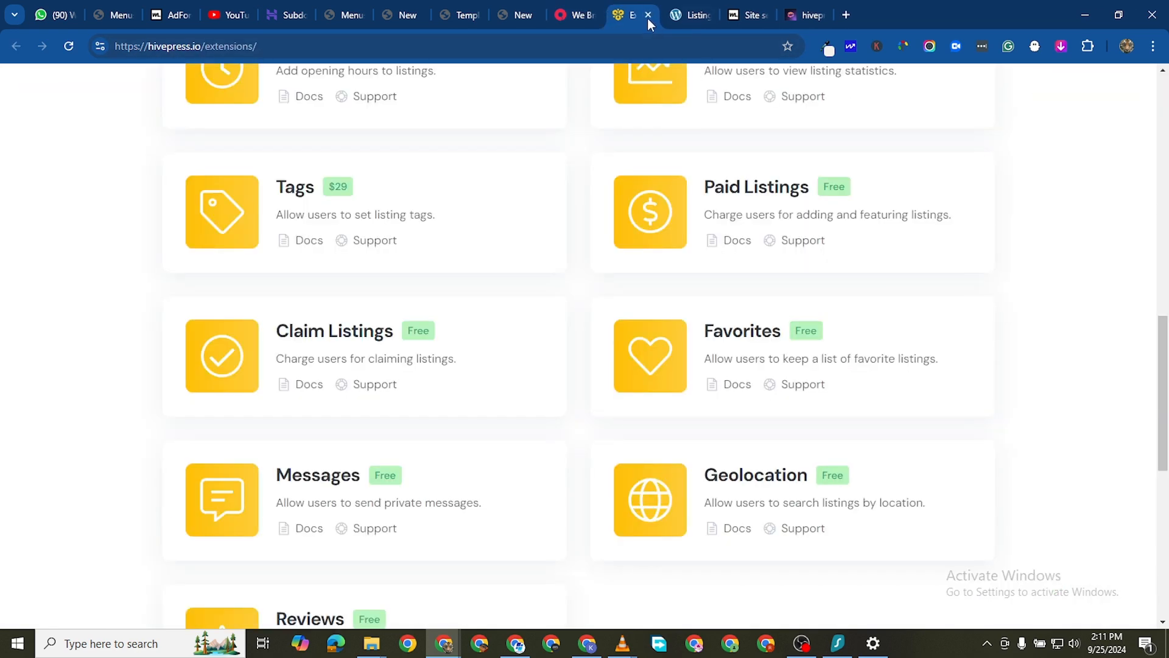
click(647, 16)
click(524, 14)
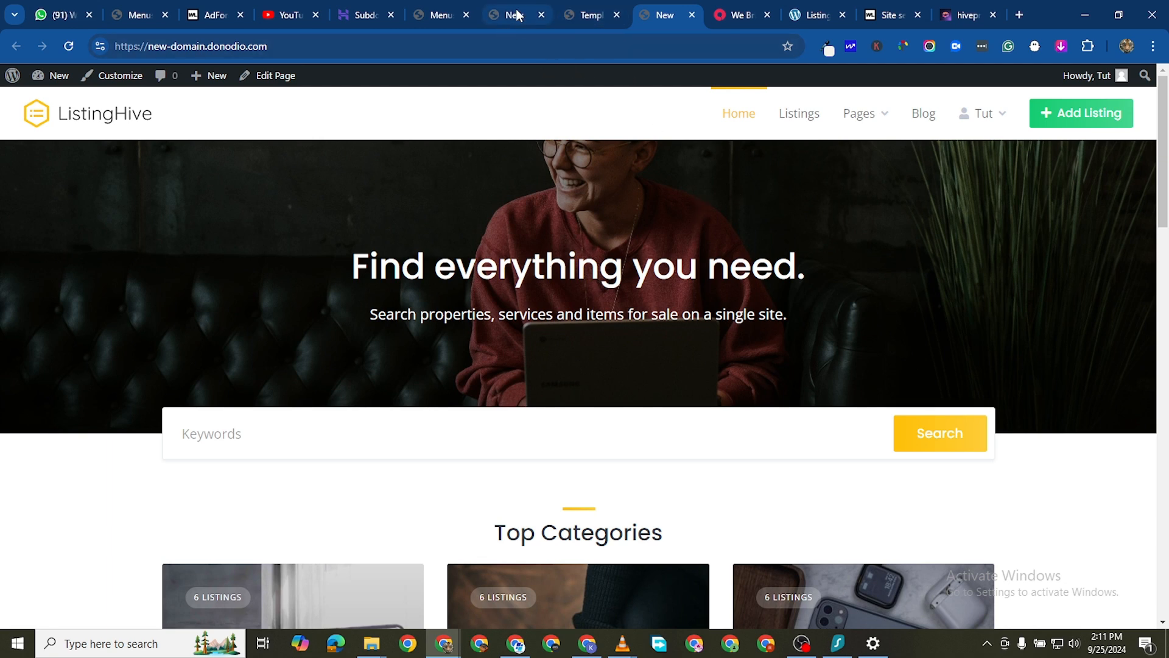
click(587, 20)
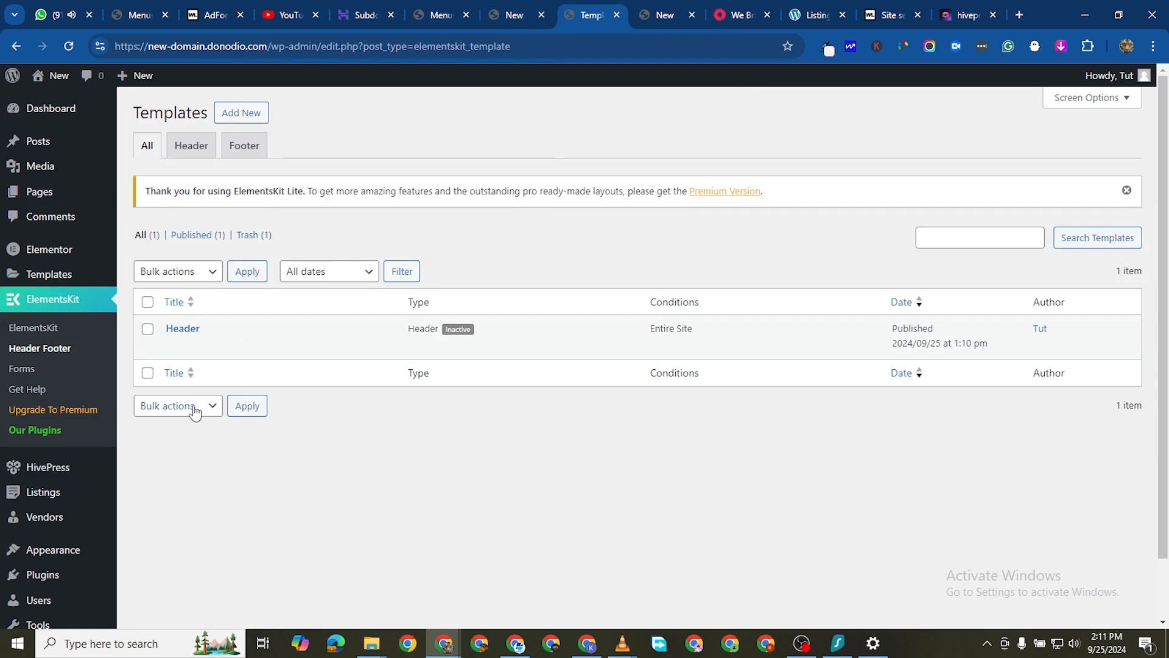
click(652, 15)
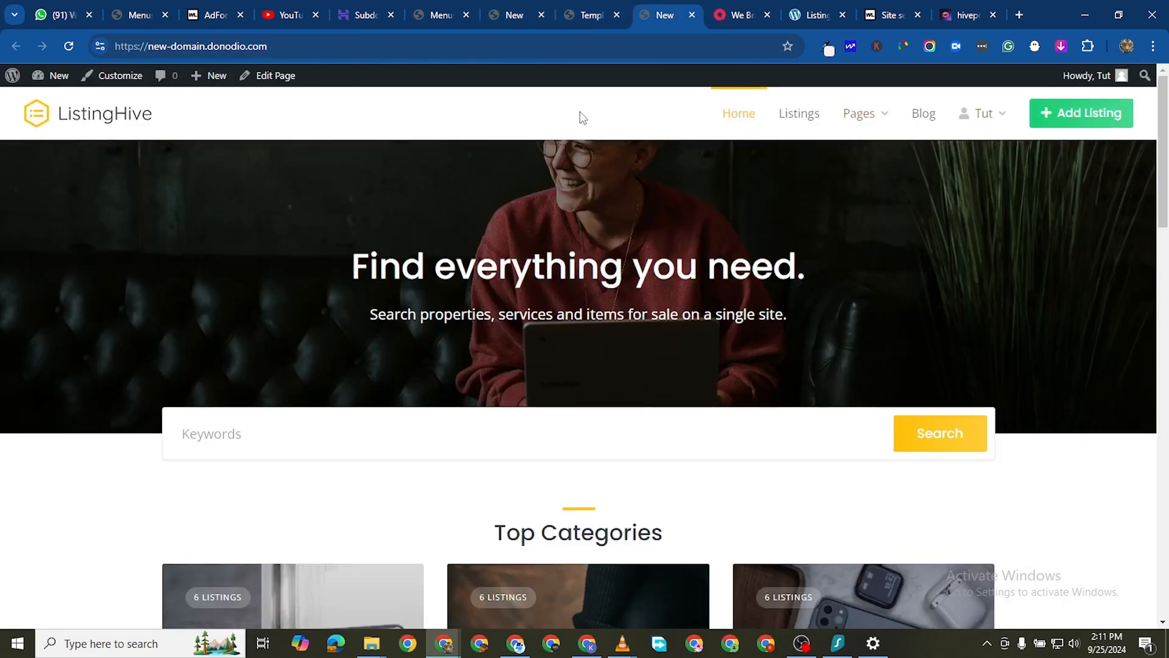
click(576, 15)
click(513, 17)
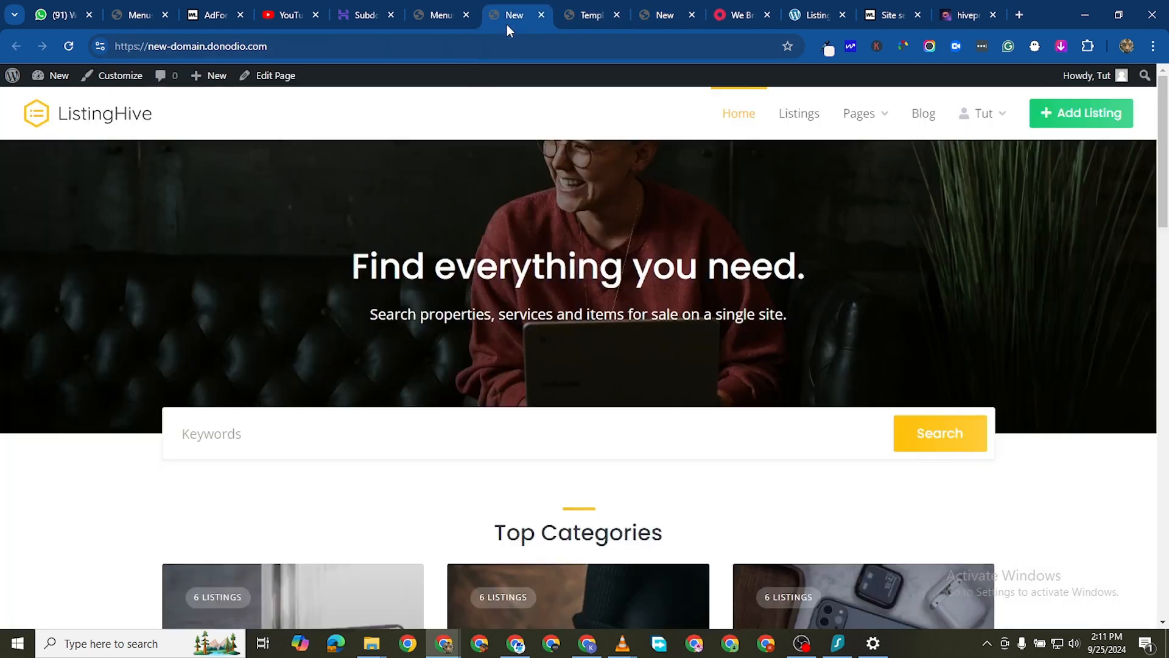
Step: Save the Header menu on the Menus admin page with the ElementsKit Megamenu option enabled
click(437, 18)
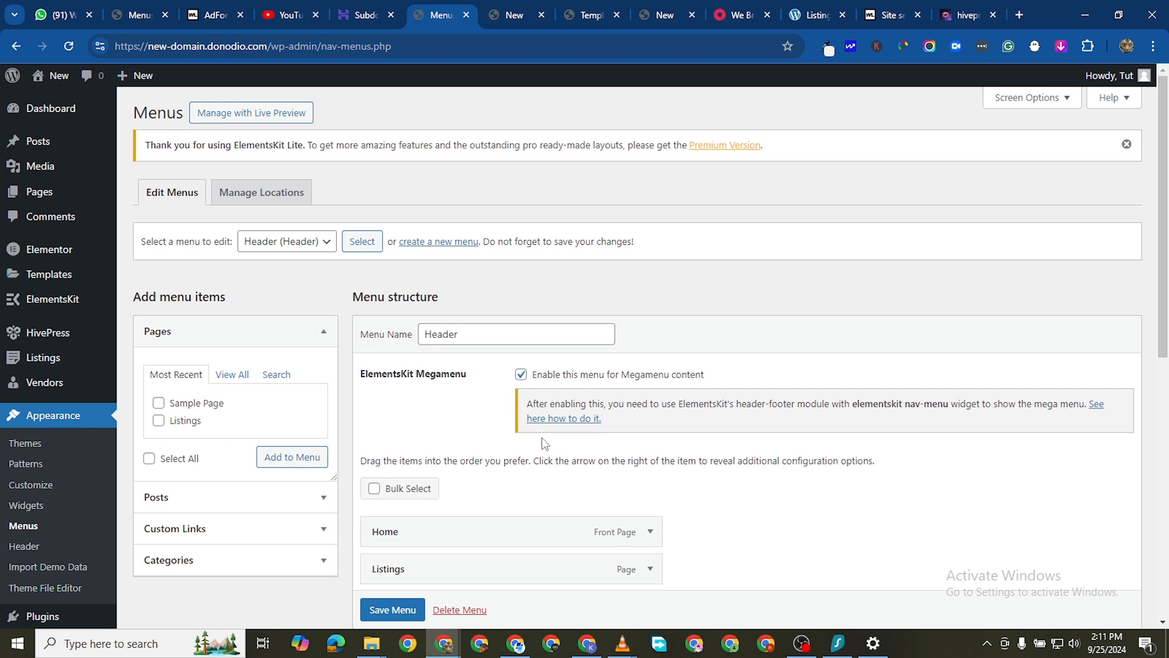
scroll(407, 431, down, 2)
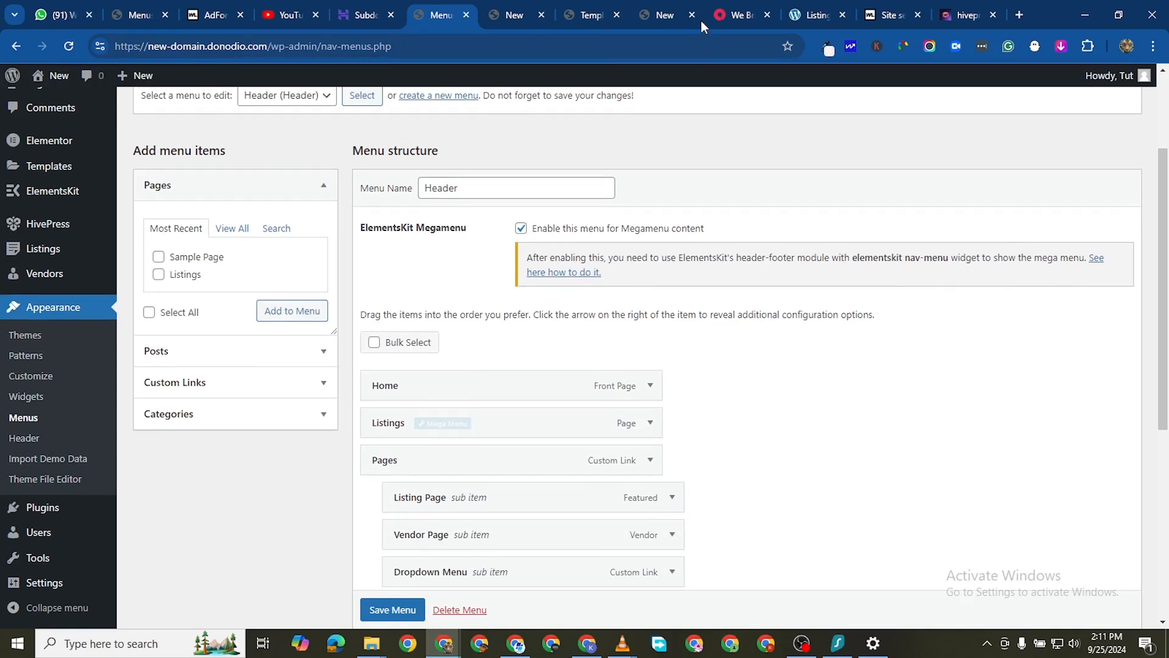
click(500, 19)
click(435, 7)
scroll(395, 609, down, 1)
click(395, 609)
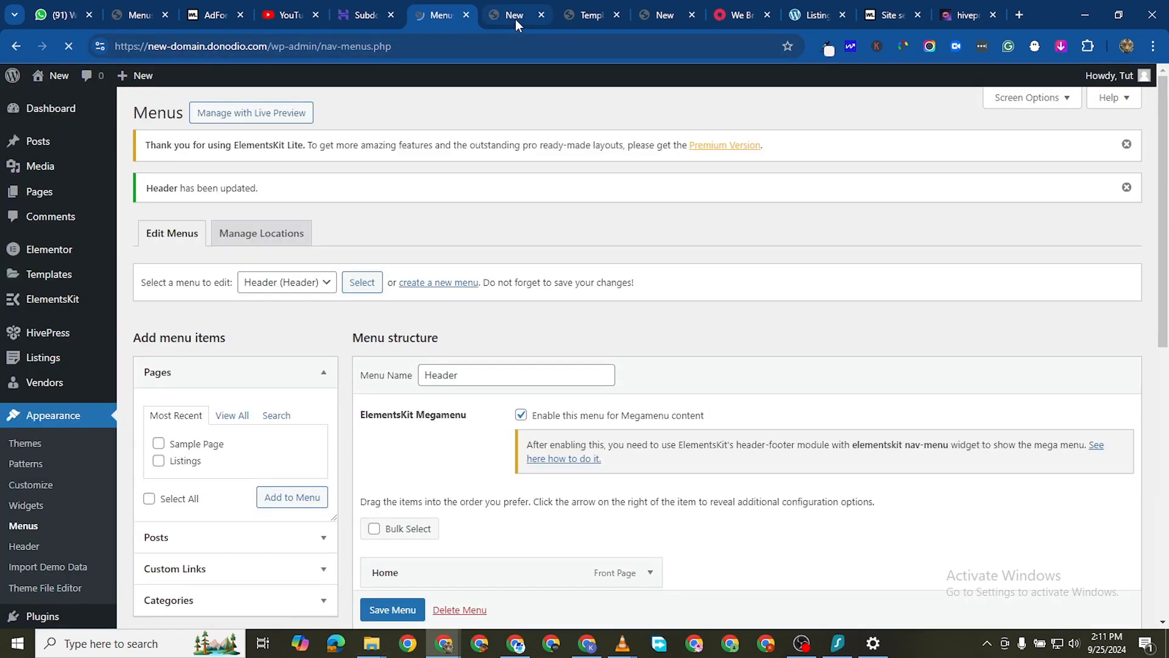
Step: Activate the ElementsKit Header template with type Header and the Entire Site condition, and save its settings
click(515, 20)
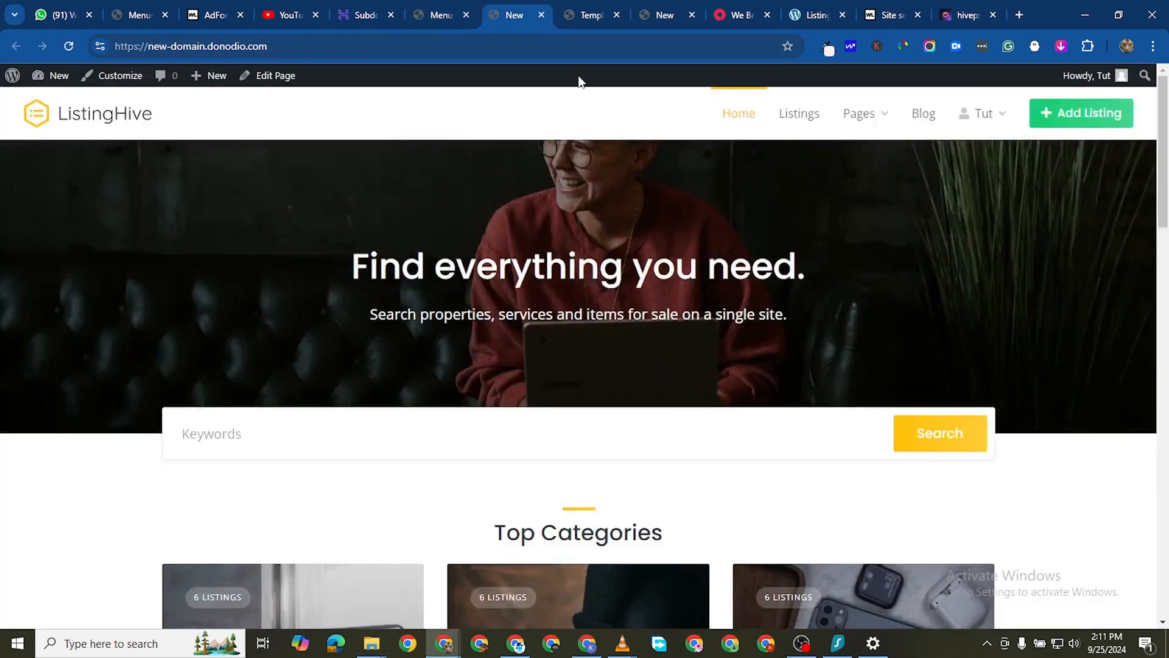
click(570, 21)
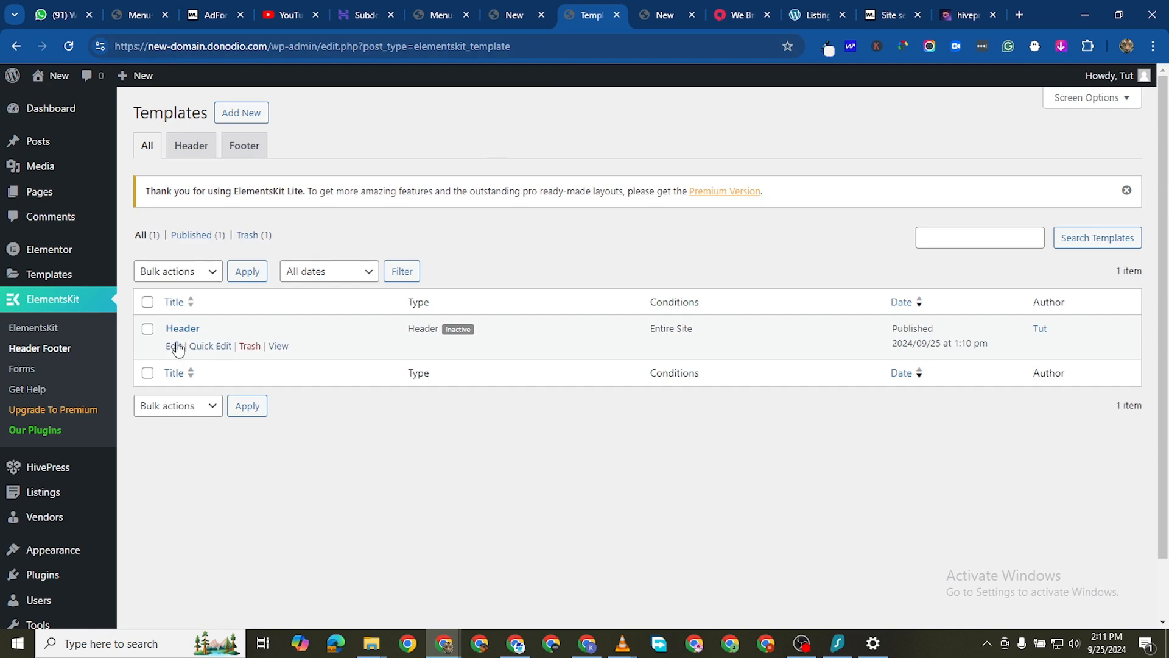
click(176, 347)
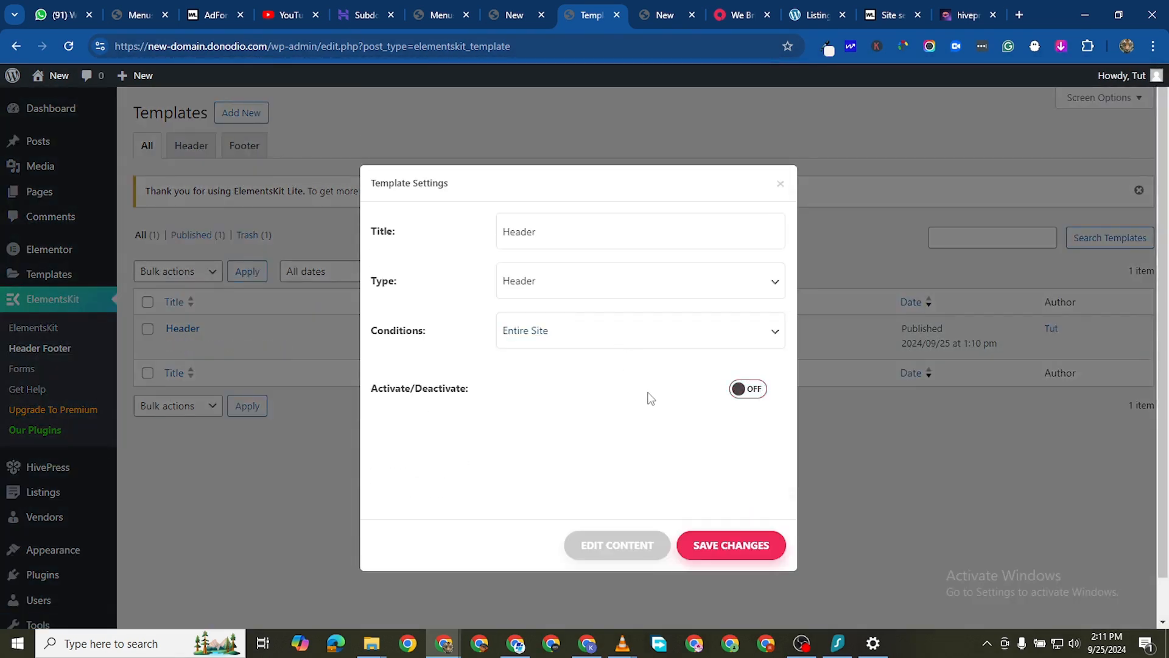
click(740, 388)
click(599, 349)
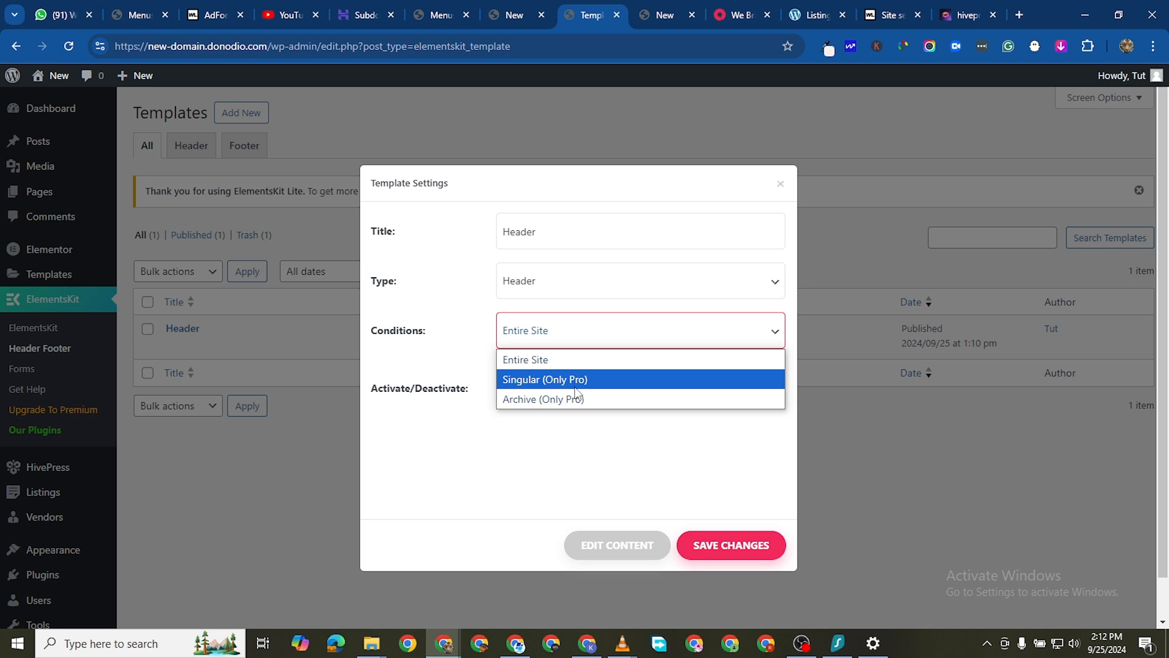
click(465, 488)
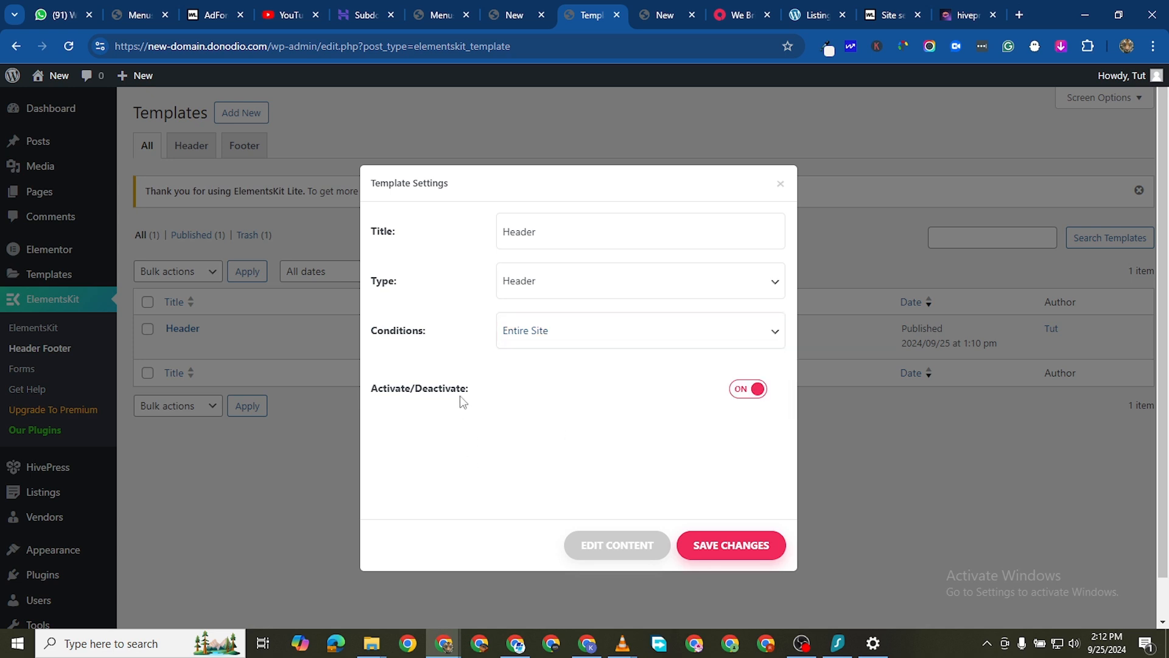
click(568, 281)
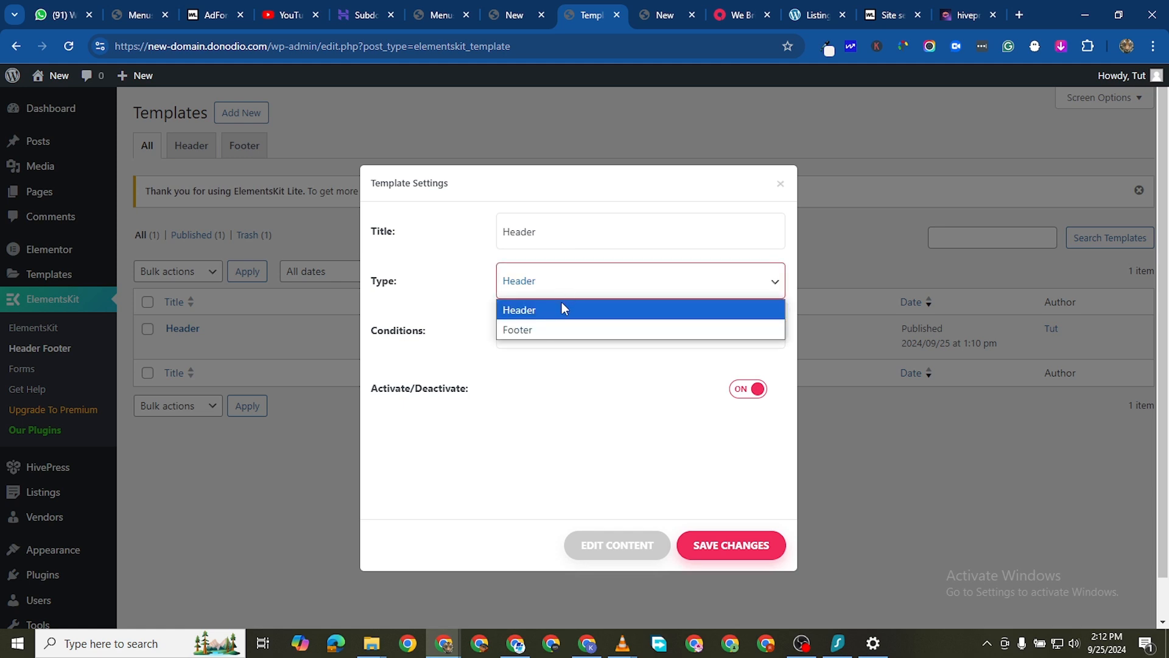
click(561, 308)
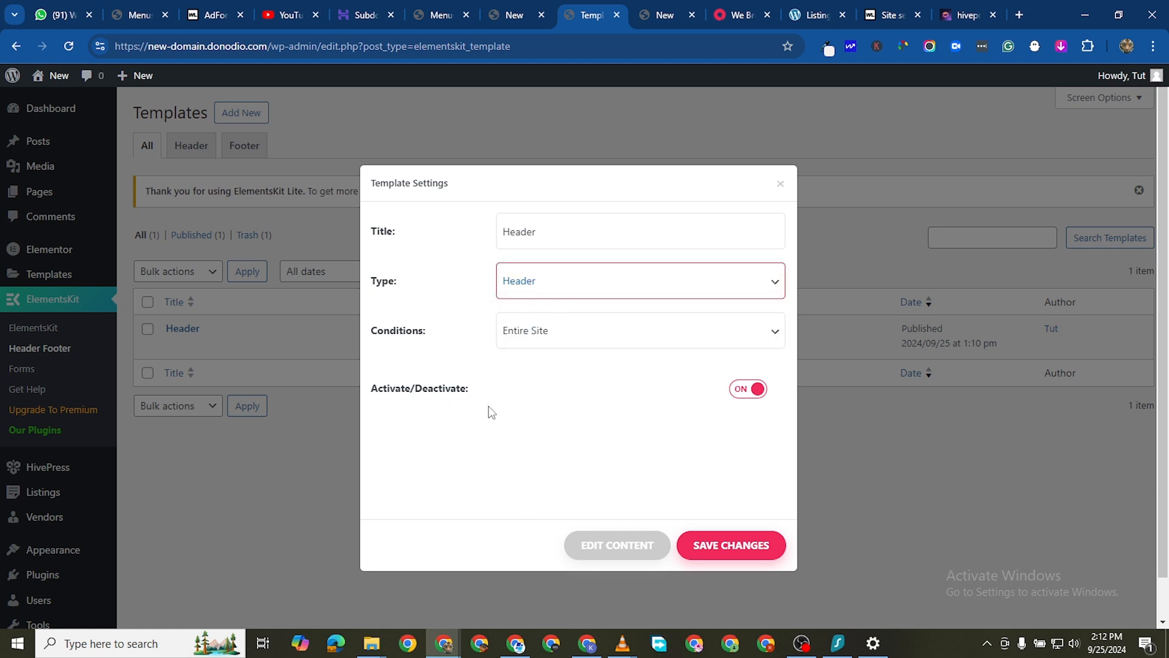
click(717, 548)
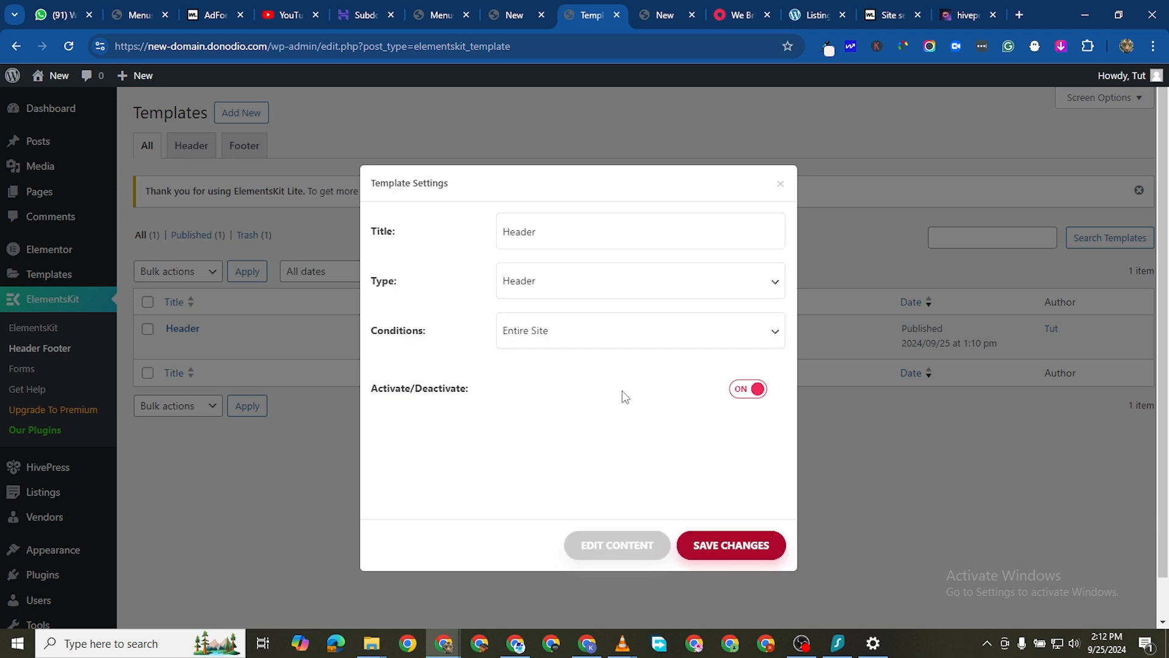
Step: Open the Header template's content in the Elementor editor, preview the template, and close the preview
click(616, 550)
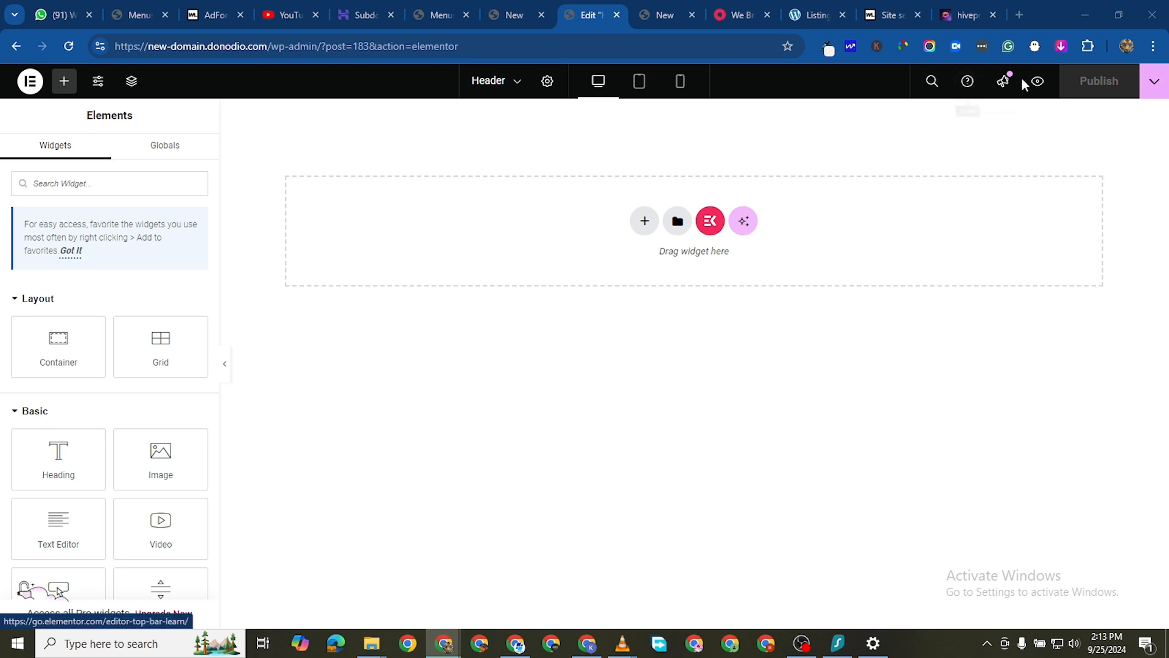
click(1038, 81)
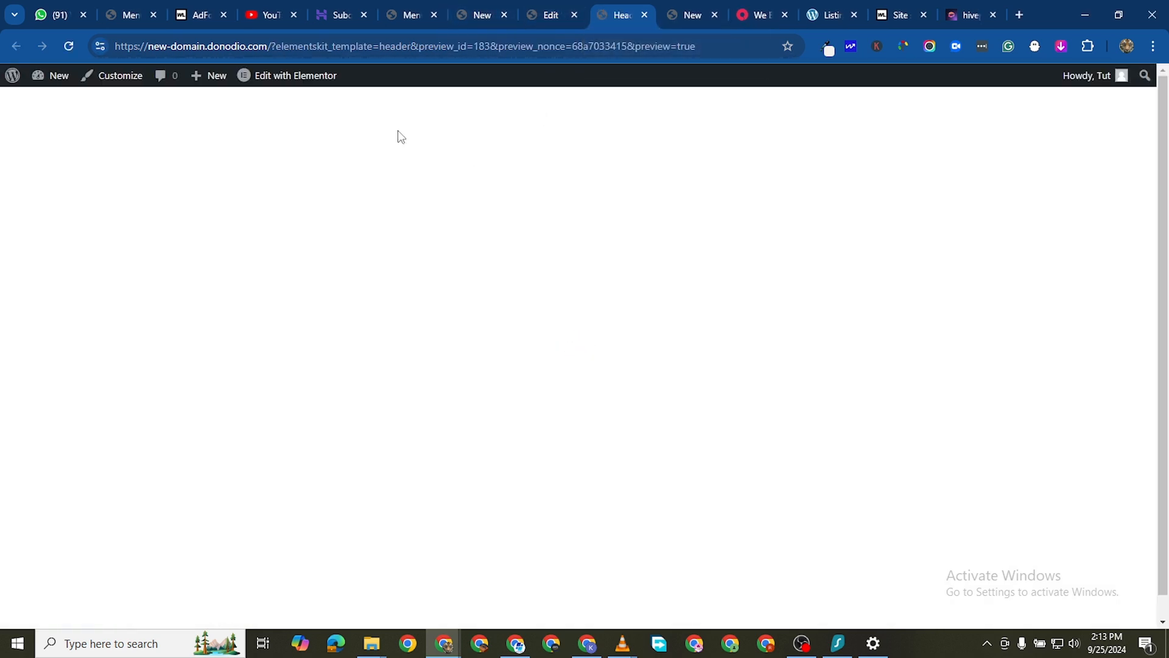
click(644, 15)
Step: Reload the site's home page and check how its header area and upper sections display
click(496, 16)
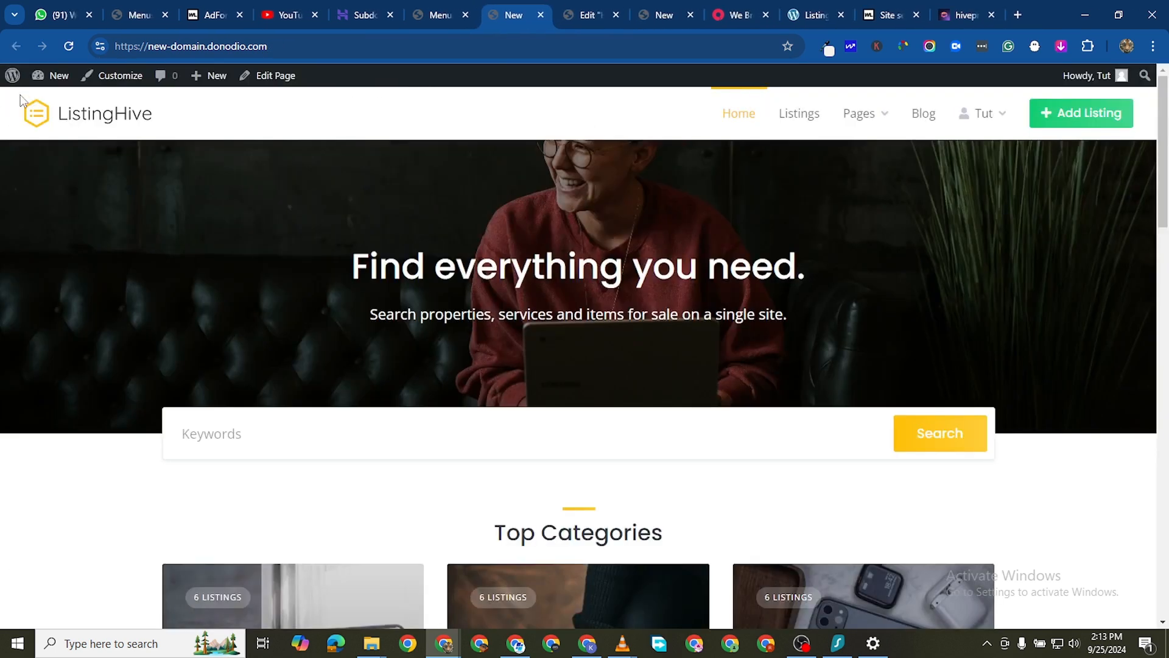
click(69, 46)
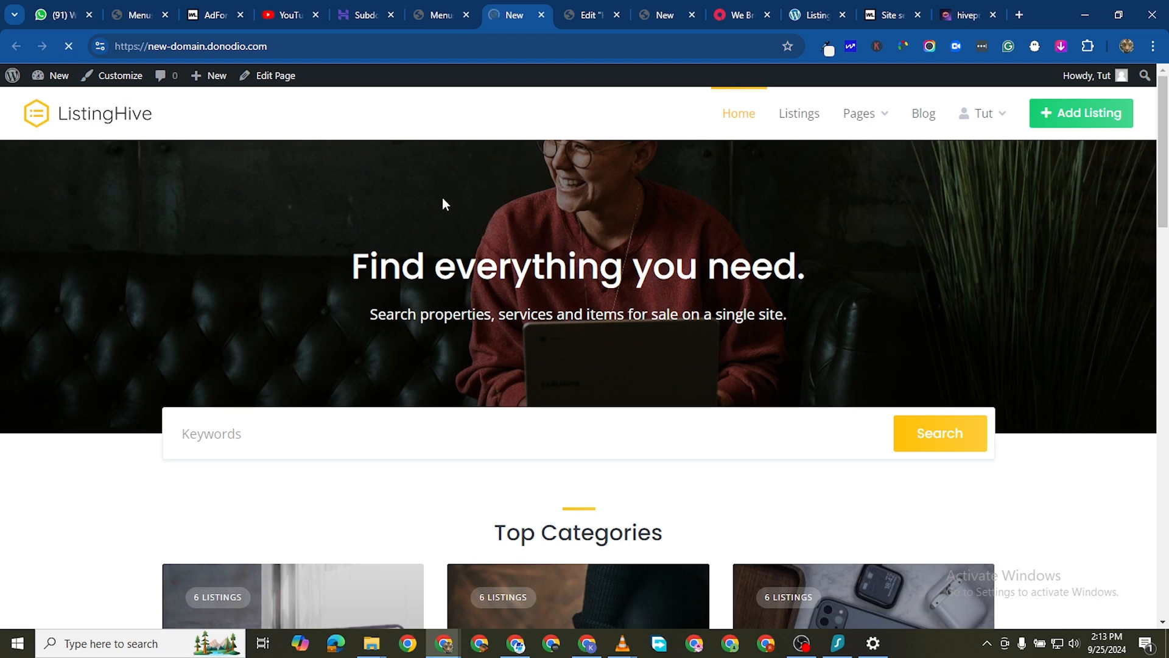
scroll(442, 197, down, 5)
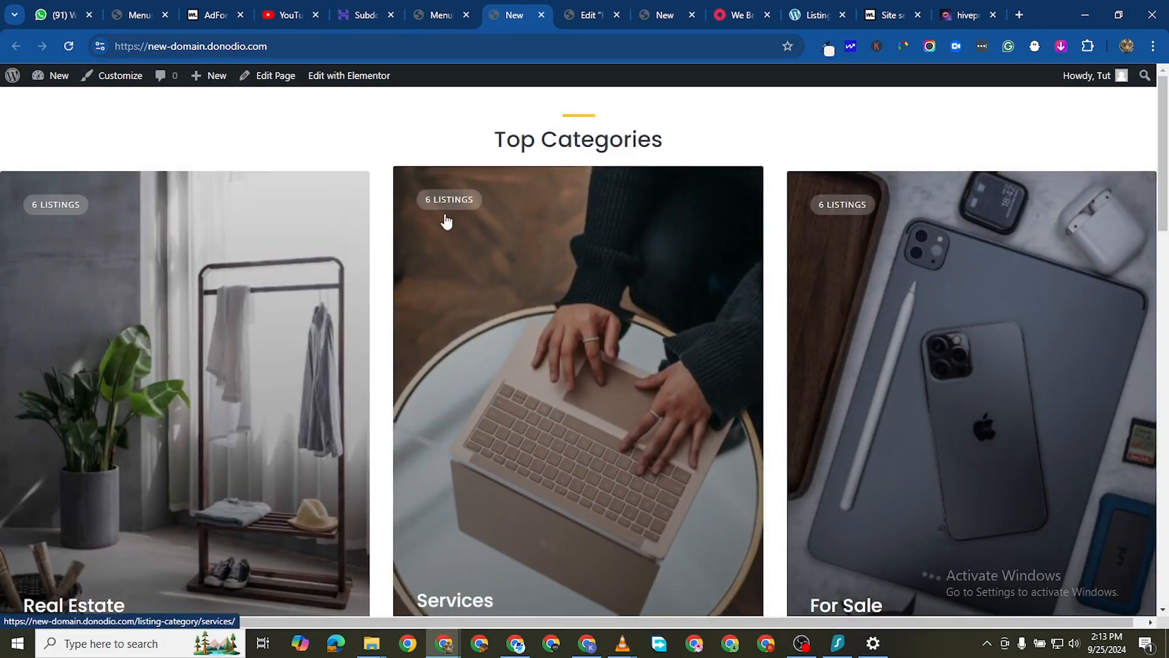
scroll(444, 207, down, 1)
Step: Review the Header menu's items and mega menu setting on the Menus admin page and save the menu again
click(440, 17)
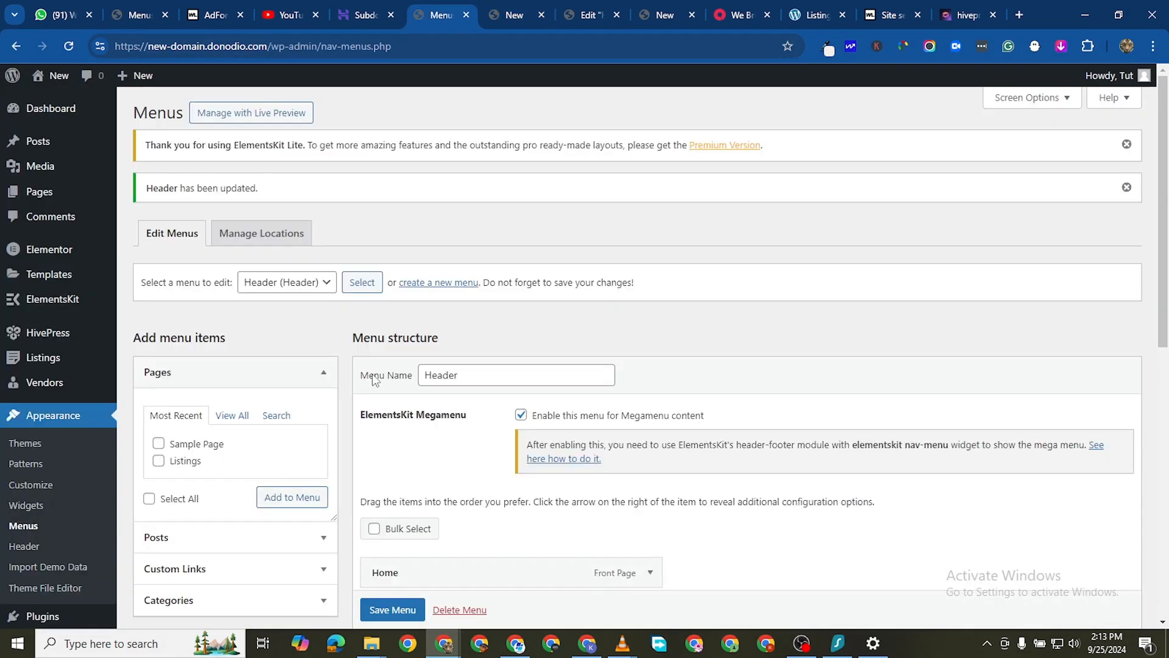
scroll(342, 224, down, 5)
scroll(343, 224, up, 2)
scroll(334, 225, up, 1)
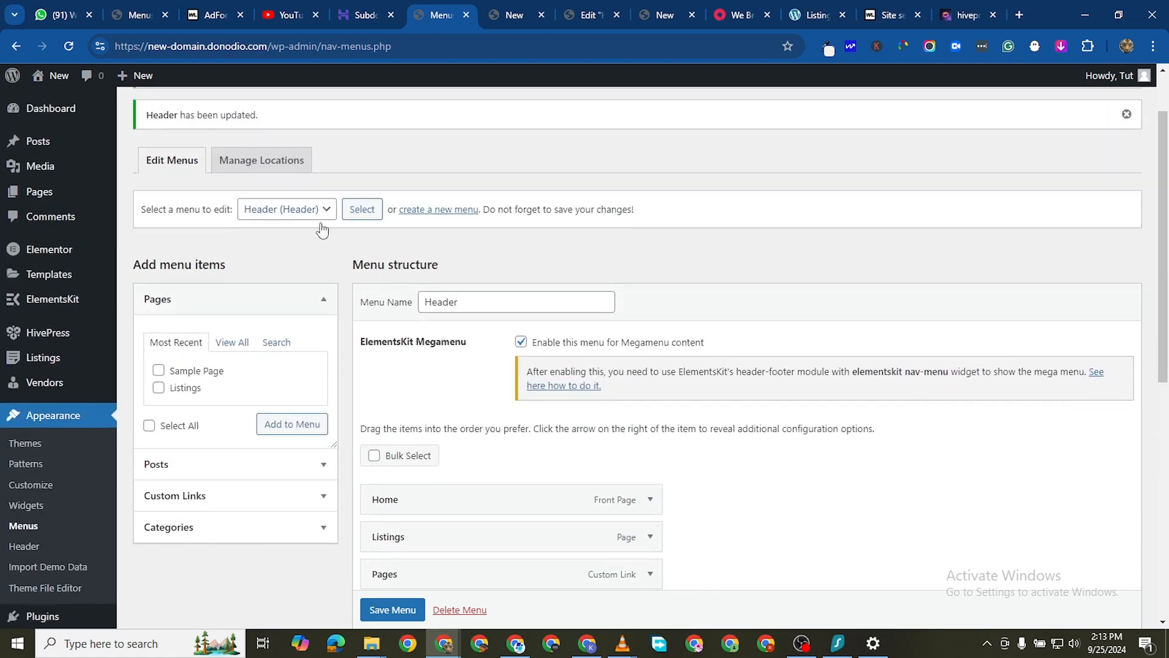
scroll(322, 230, down, 2)
scroll(443, 179, up, 1)
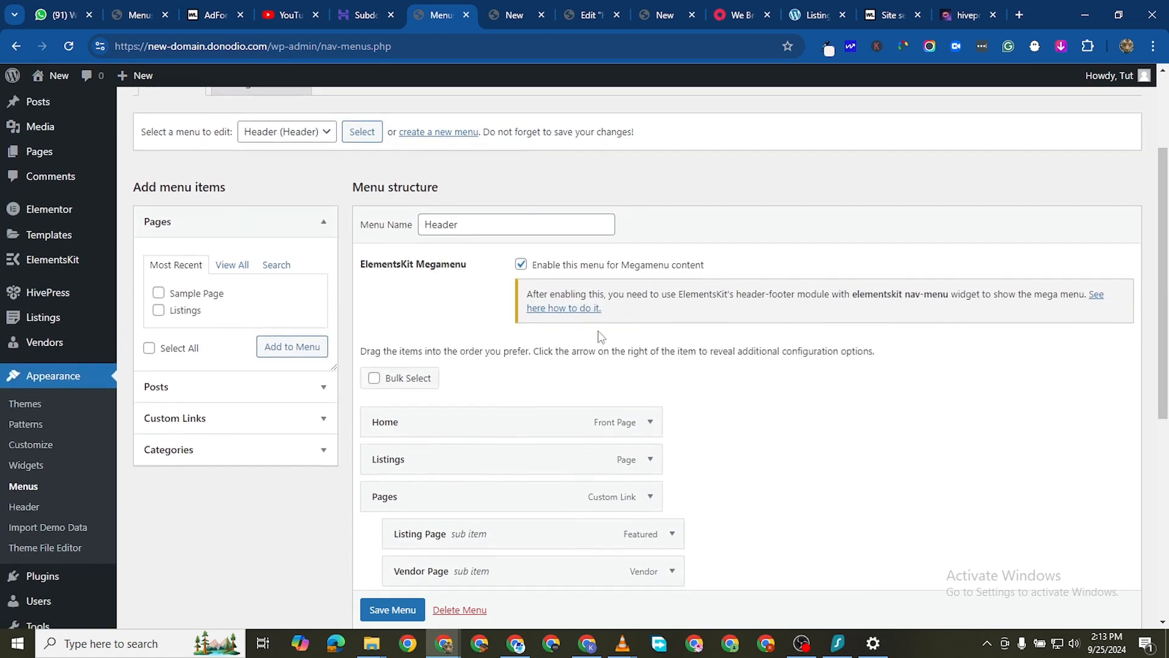
scroll(463, 365, down, 3)
scroll(488, 562, up, 2)
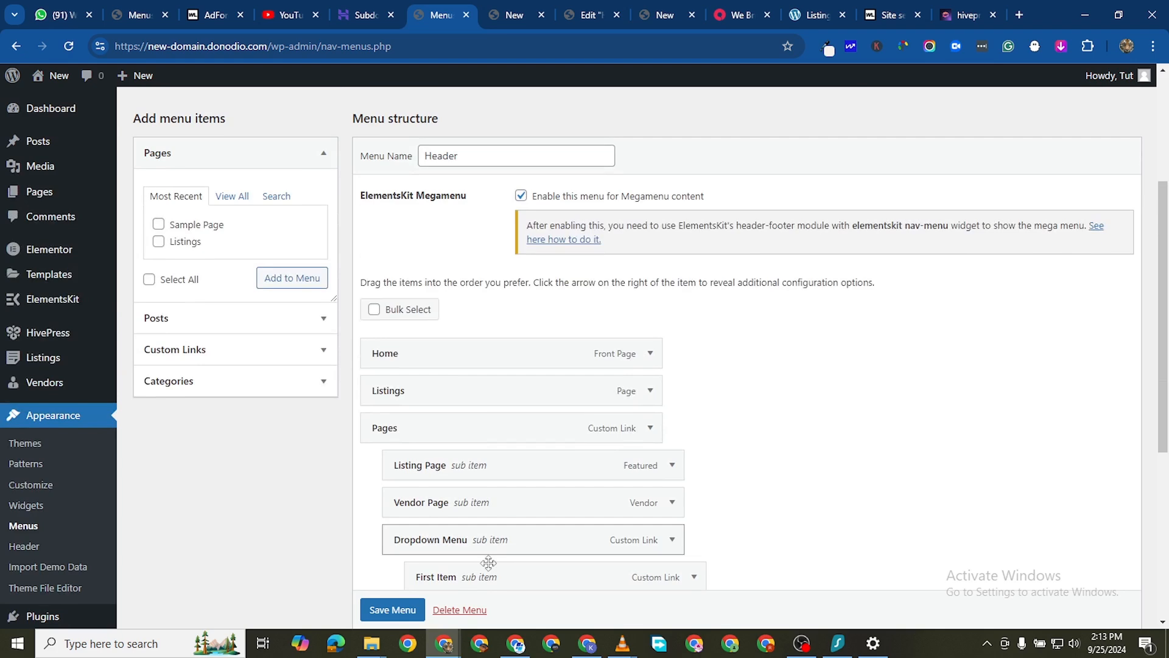
scroll(392, 610, down, 1)
click(393, 610)
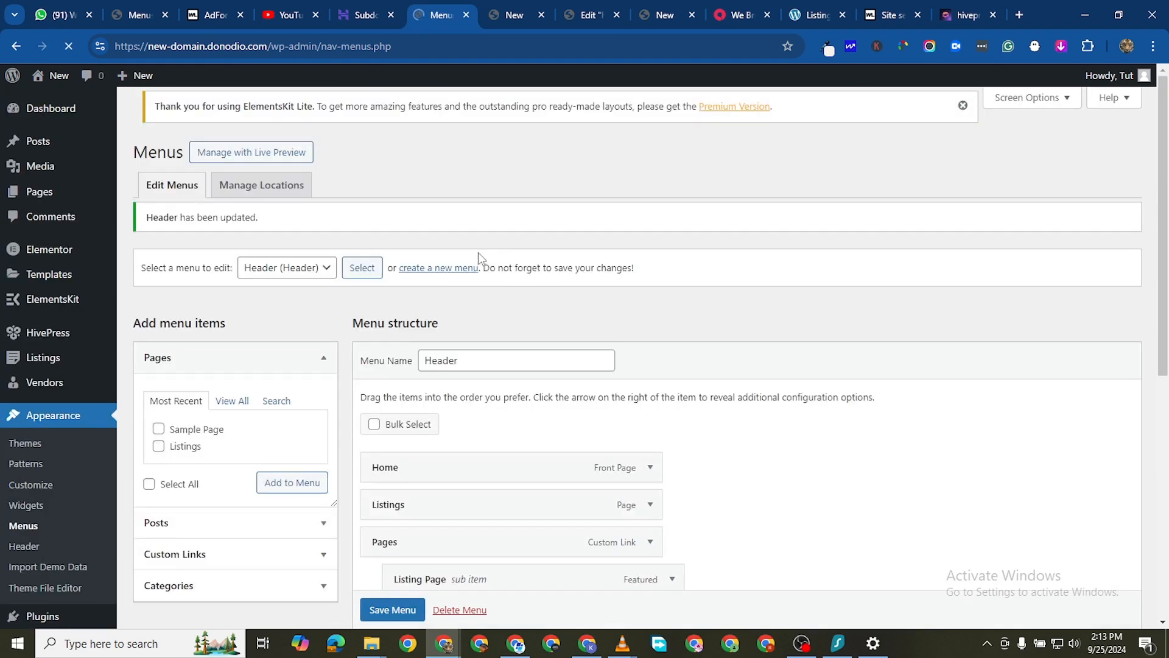
scroll(491, 374, down, 3)
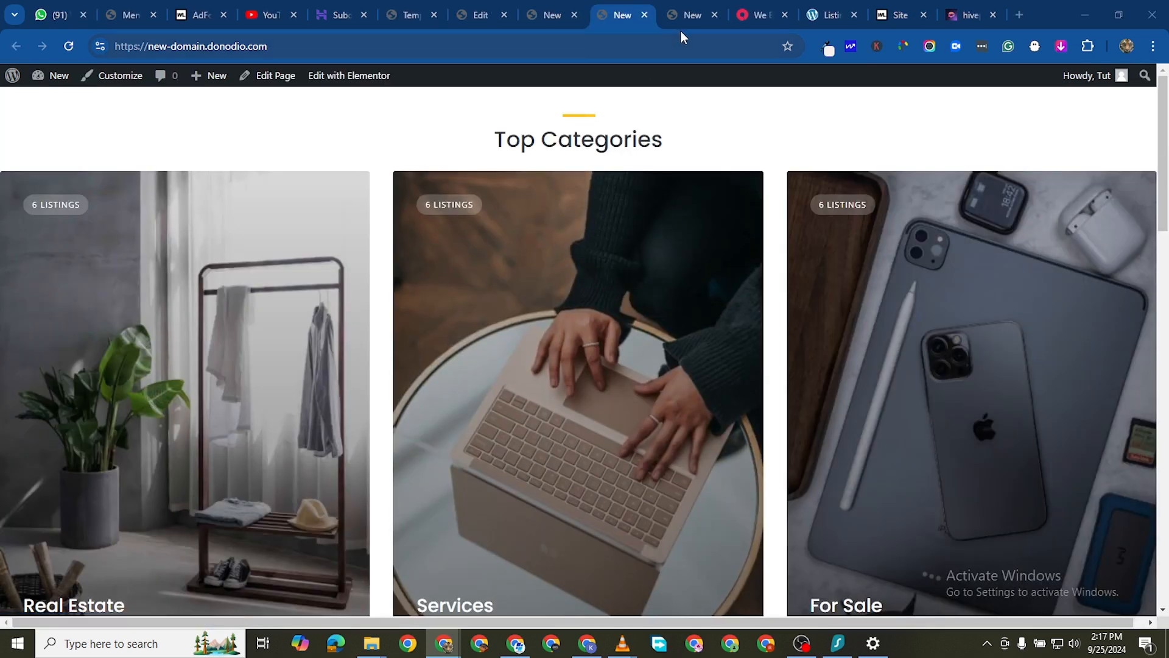
Step: Check the home page in its duplicate browser tabs and close one of the duplicates
scroll(506, 365, down, 4)
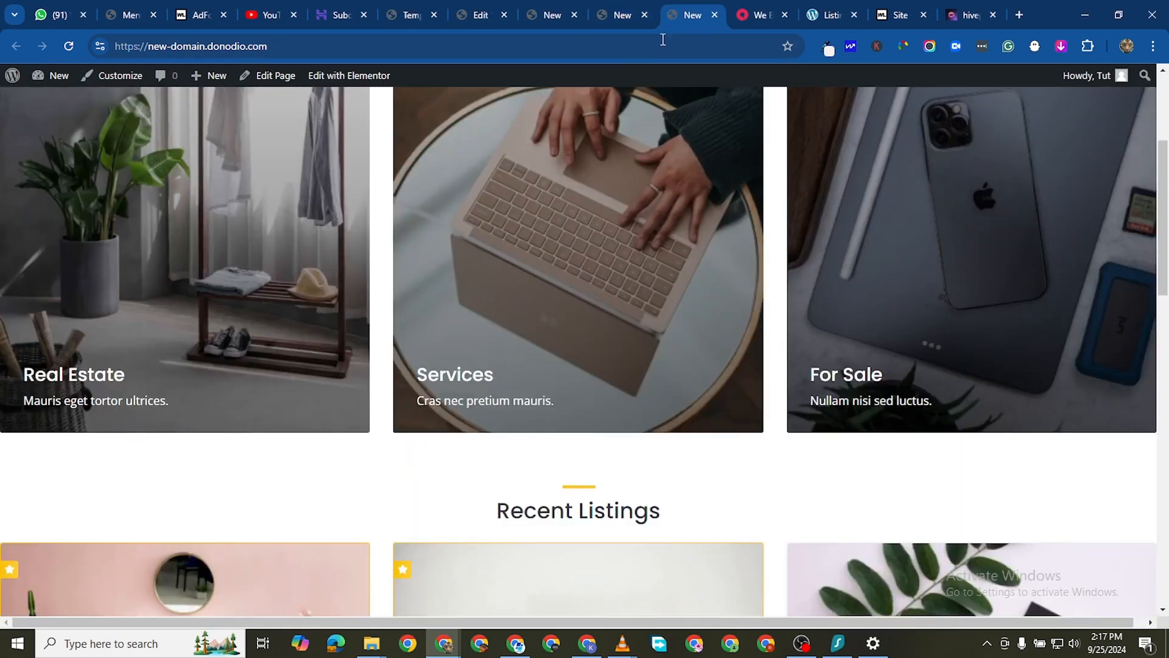
scroll(506, 365, up, 4)
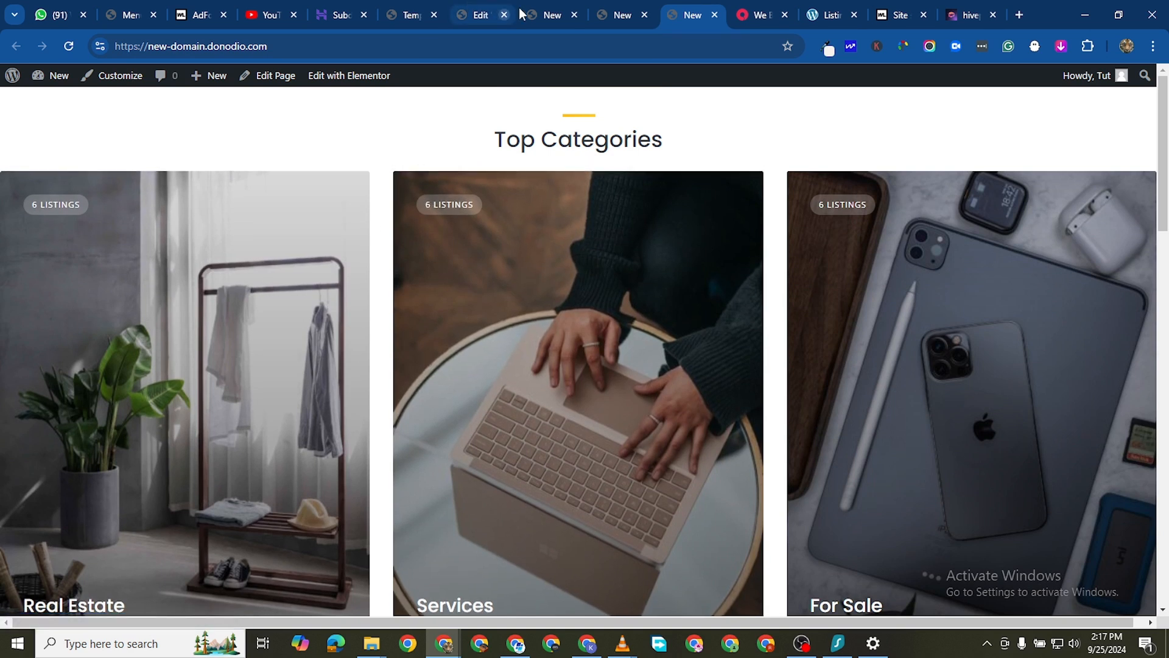
click(620, 15)
click(537, 19)
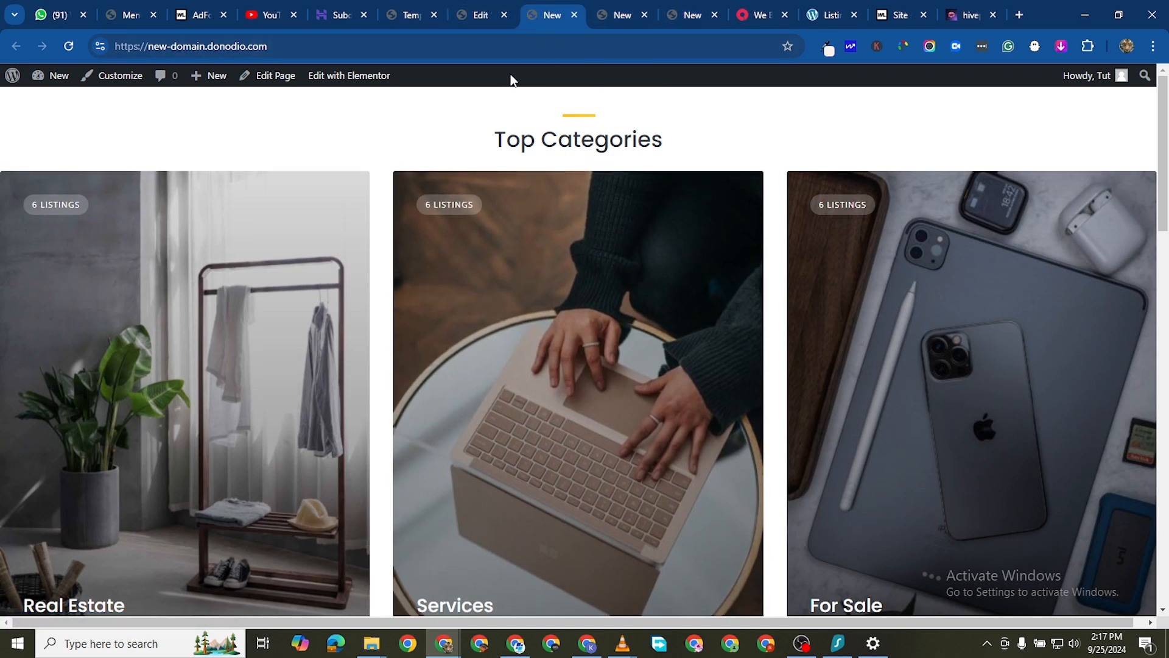
click(627, 16)
click(646, 16)
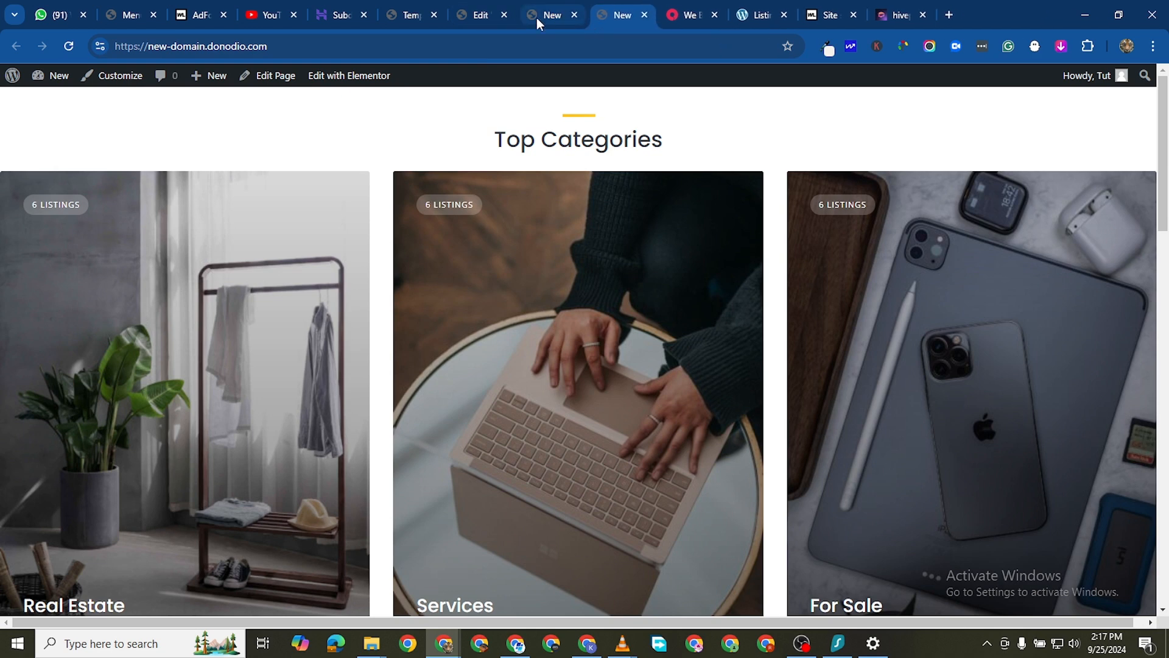
Step: Close the remaining duplicate home page tab and return to the ElementsKit Templates list
click(554, 19)
click(573, 16)
click(478, 17)
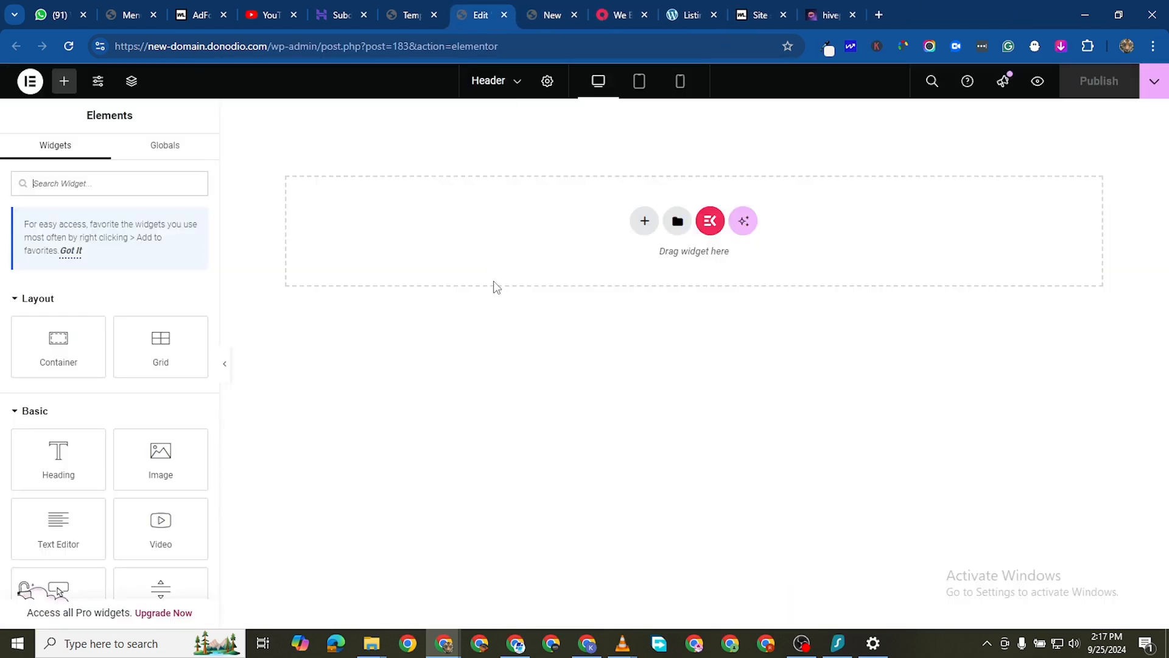
click(473, 17)
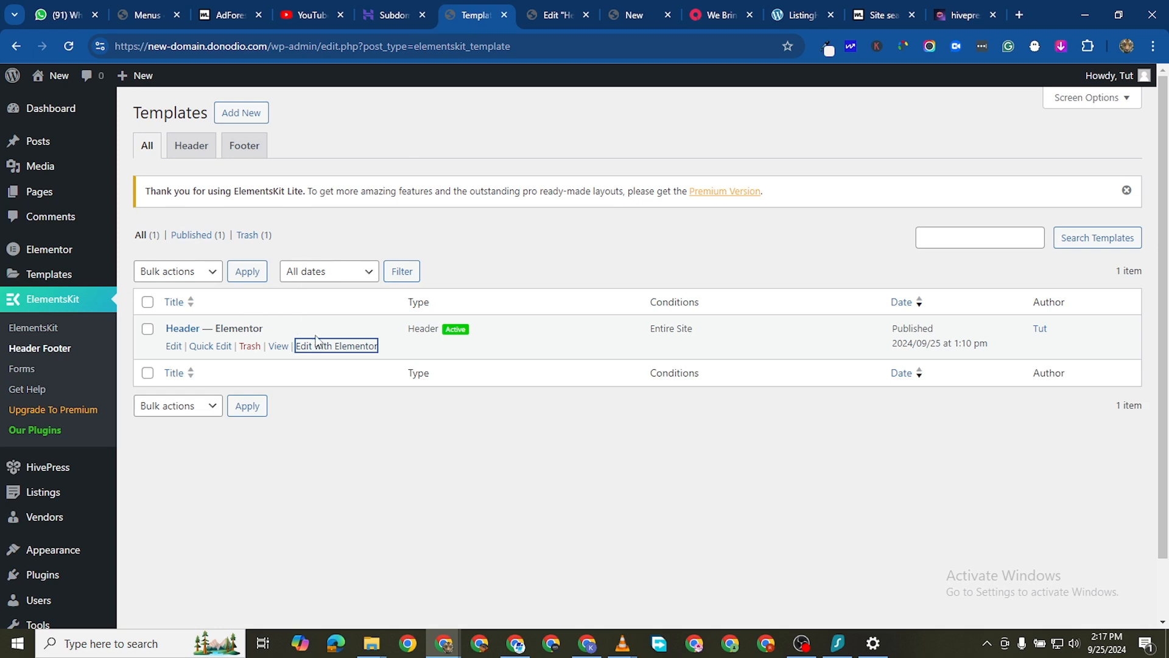
Step: Find the ElementsKit Nav Menu widget by searching for "nav" and add it to the empty Header template
click(531, 18)
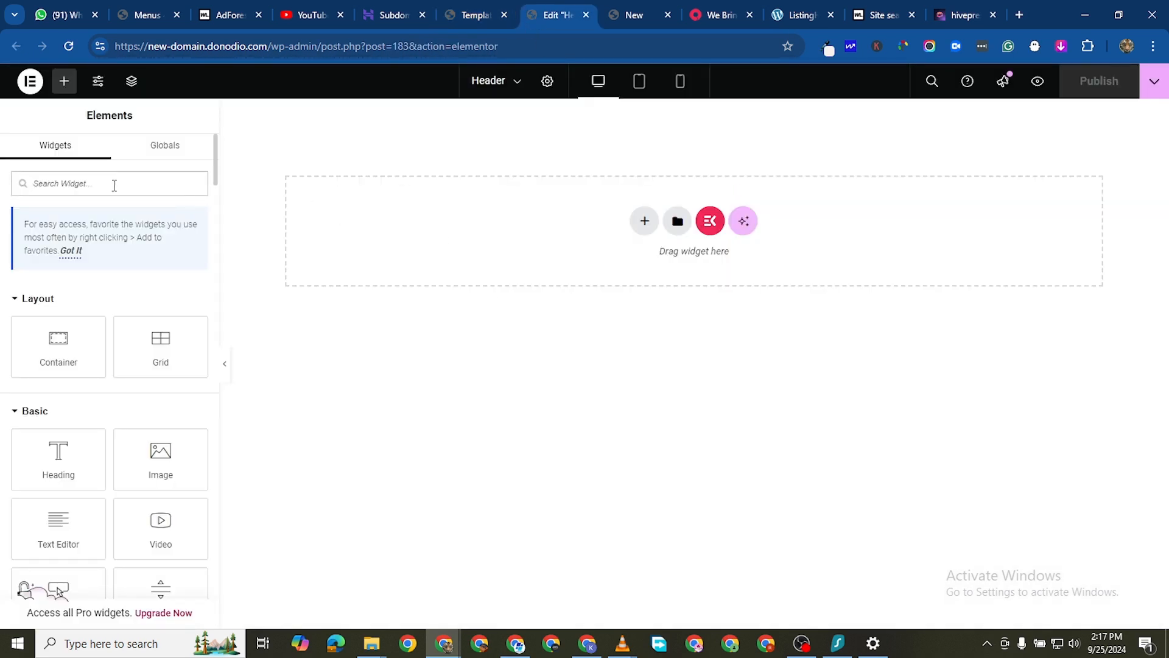
text(nav)
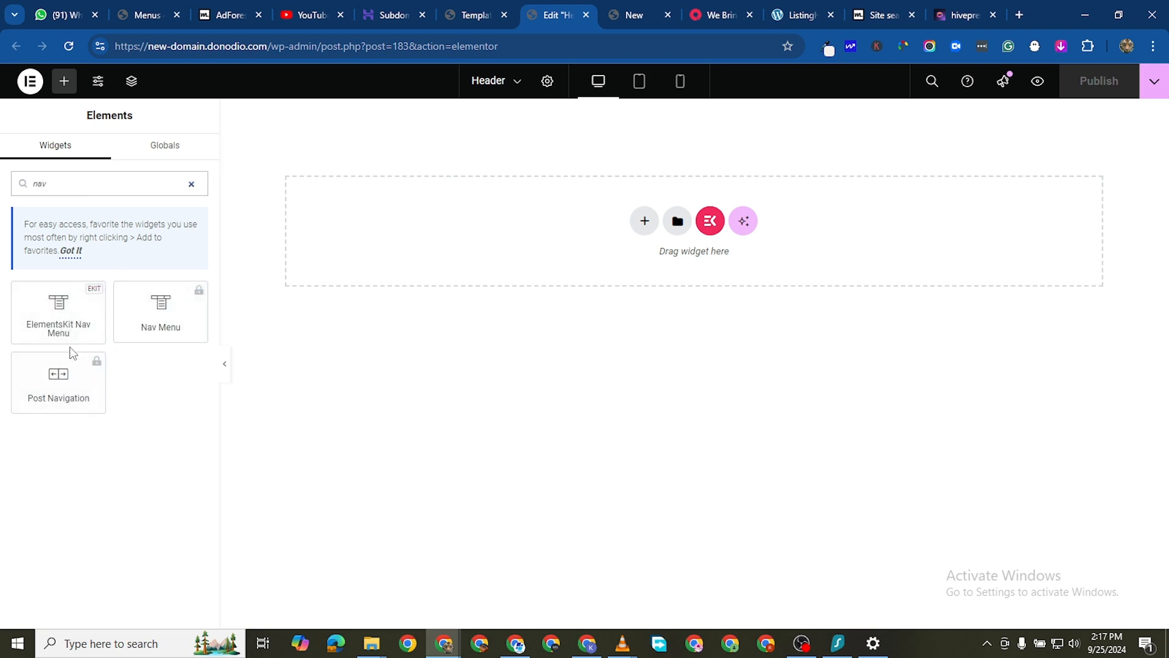
drag(55, 326, 577, 232)
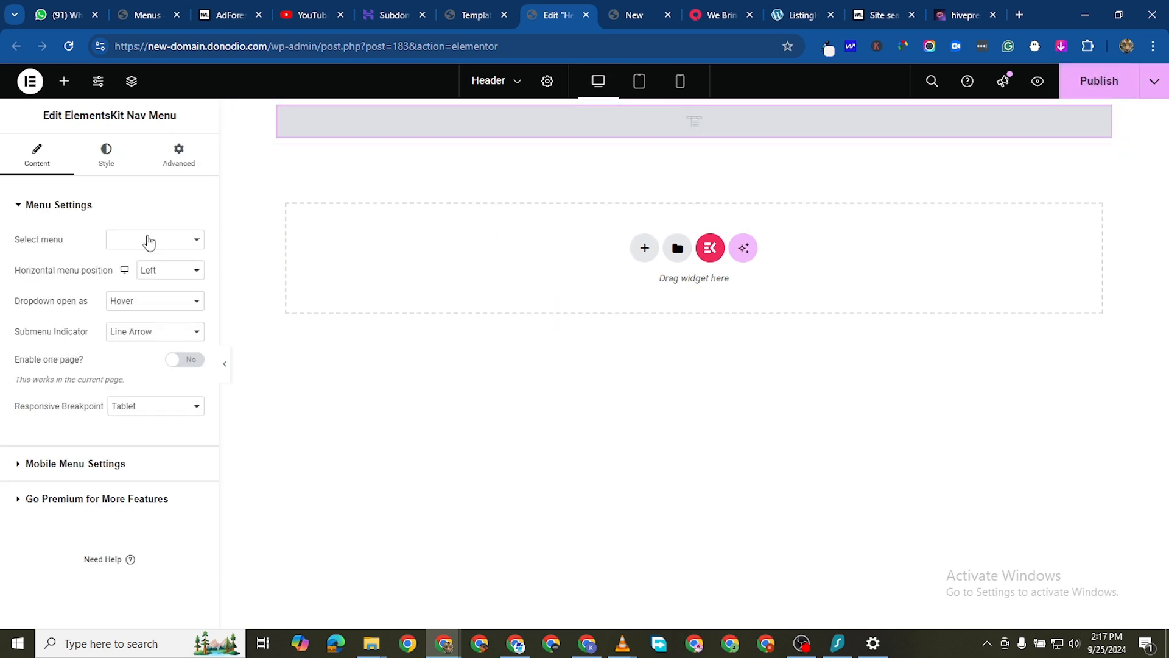
Step: Assign the Header menu to the ElementsKit Nav Menu widget and publish the template
click(149, 211)
click(77, 207)
click(176, 242)
click(177, 277)
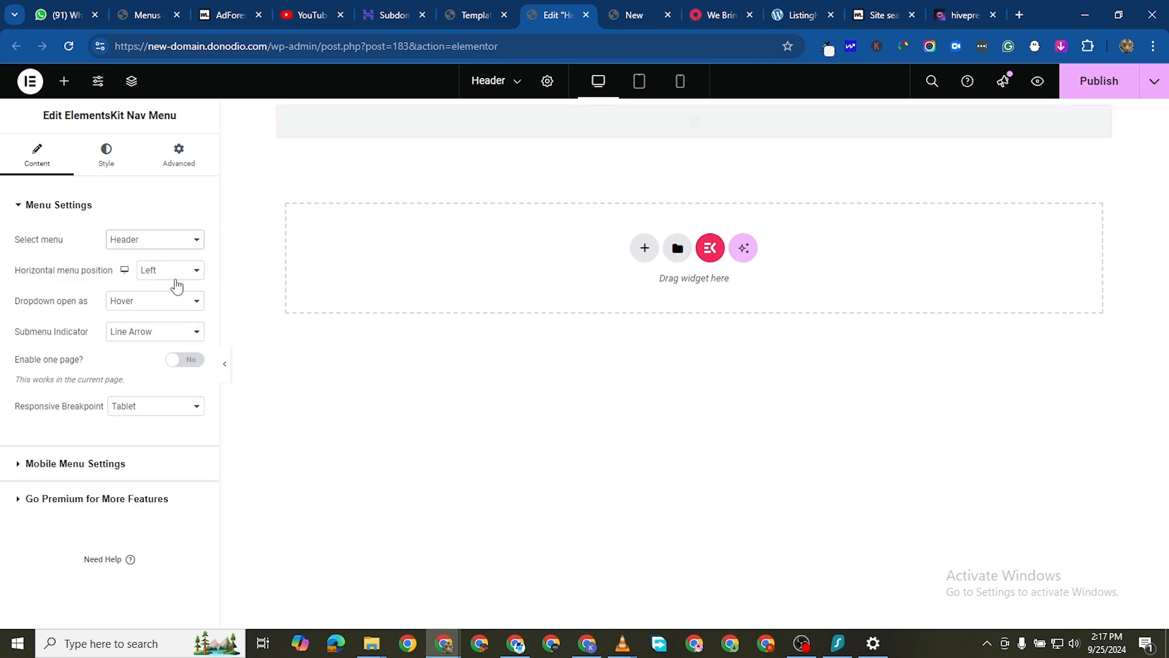
click(1105, 81)
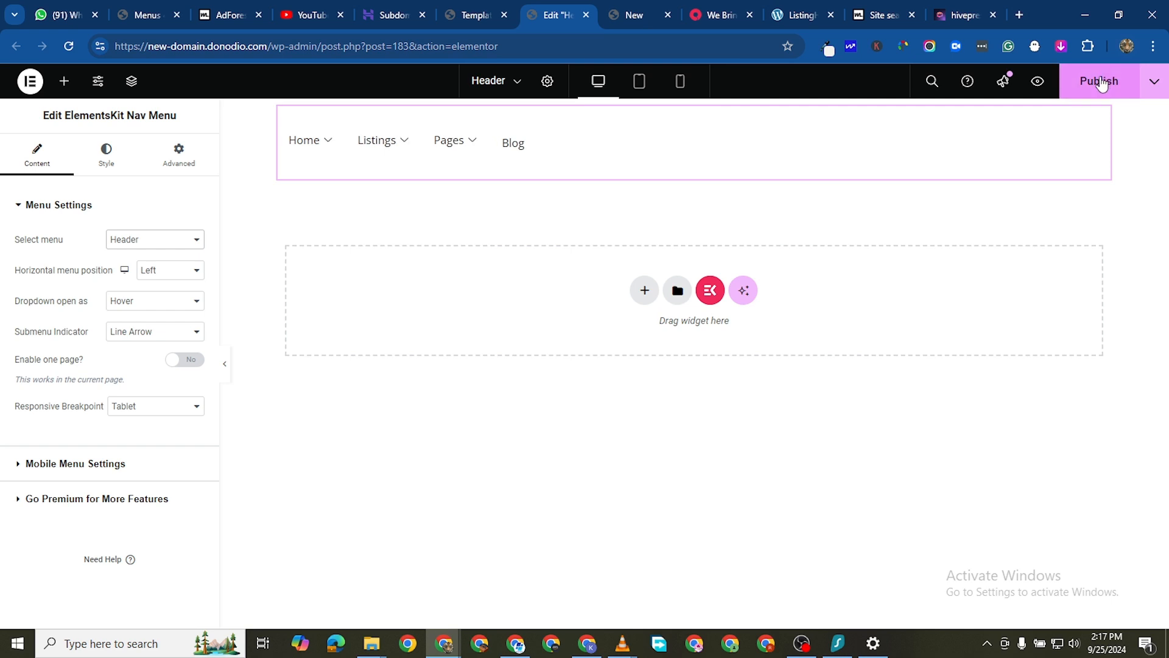
Step: Check the new navigation on the home page and review the Header menu's items on the Menus admin page
click(620, 14)
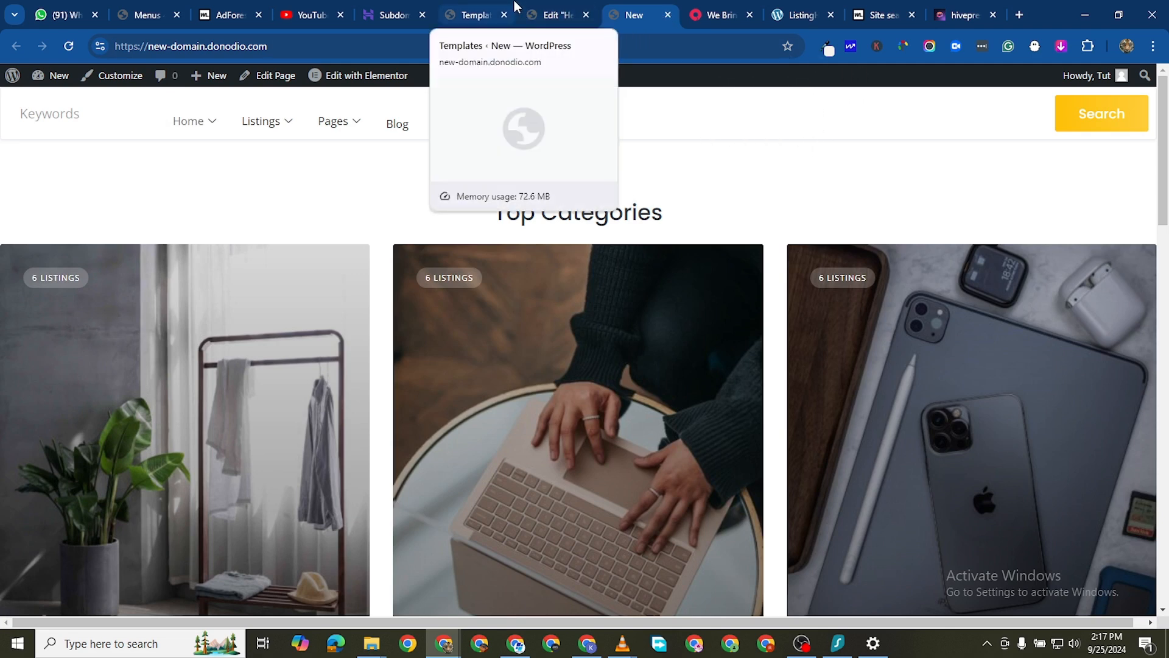
click(475, 15)
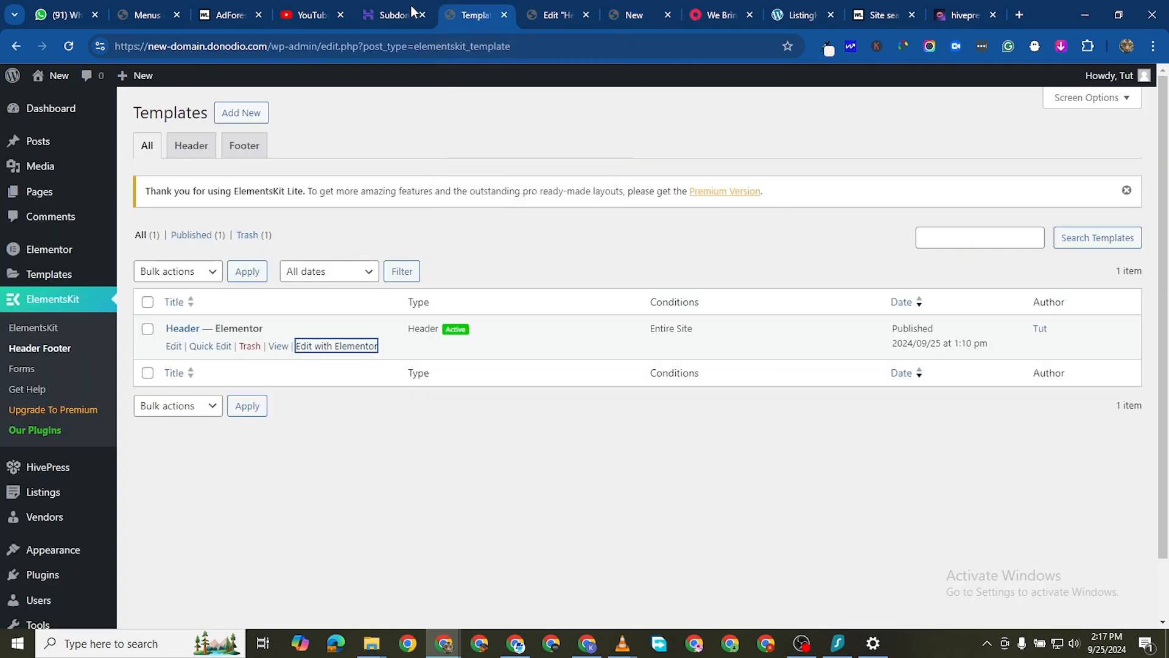
click(59, 278)
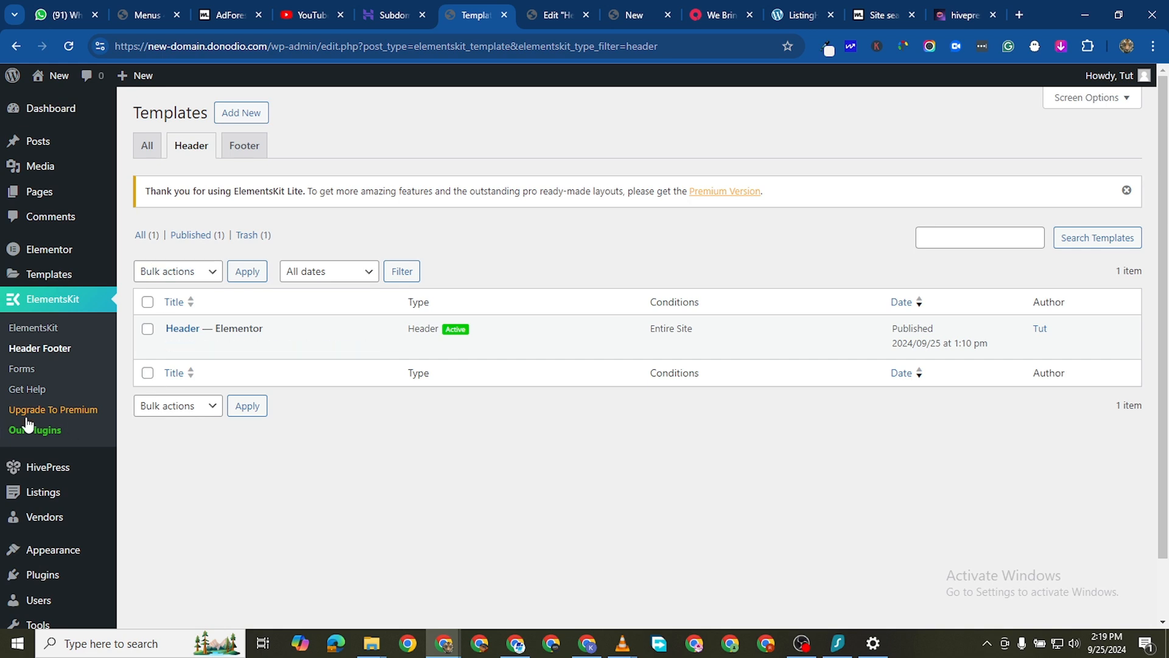
mouse_move(62, 550)
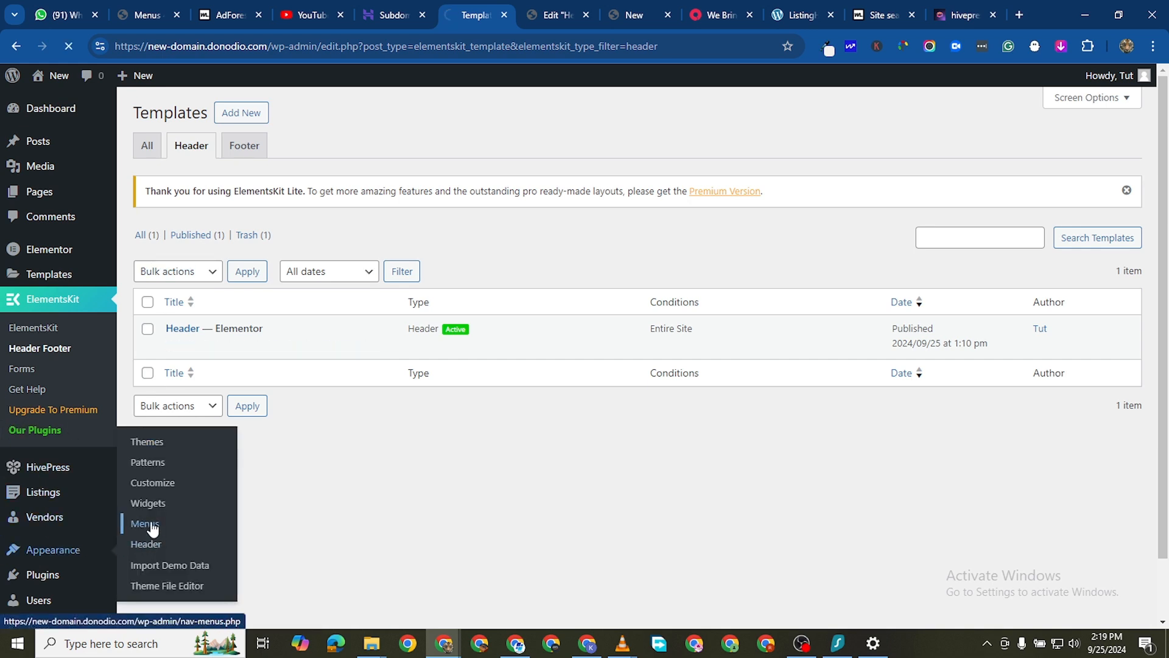
scroll(183, 502, down, 5)
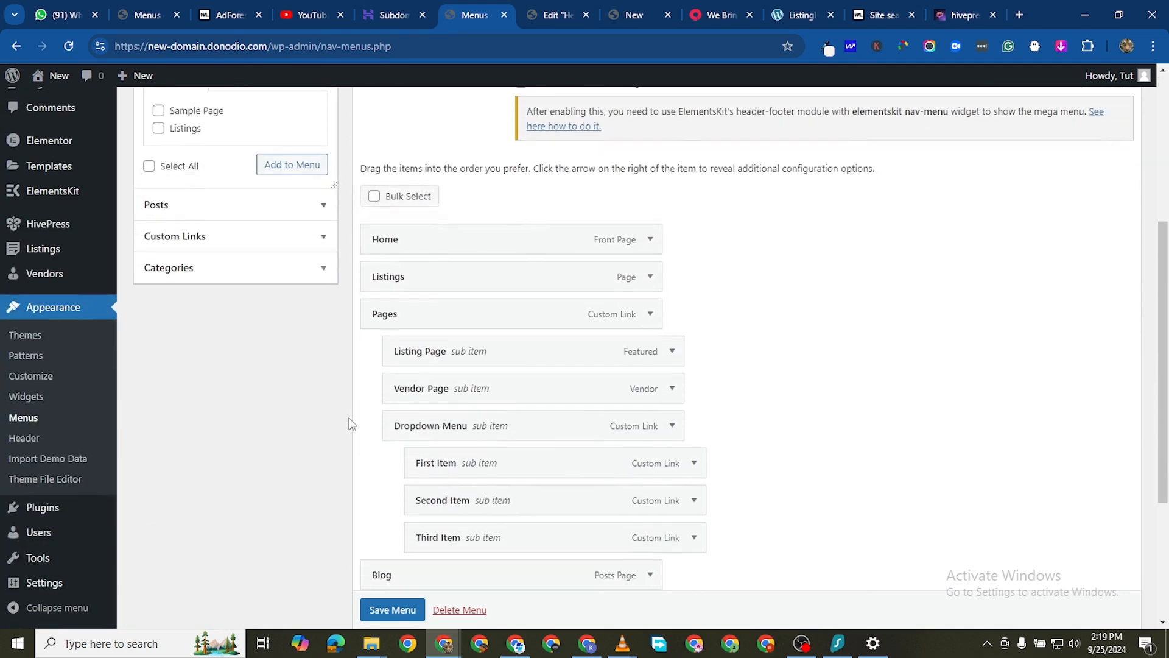
scroll(354, 418, down, 3)
scroll(378, 366, up, 1)
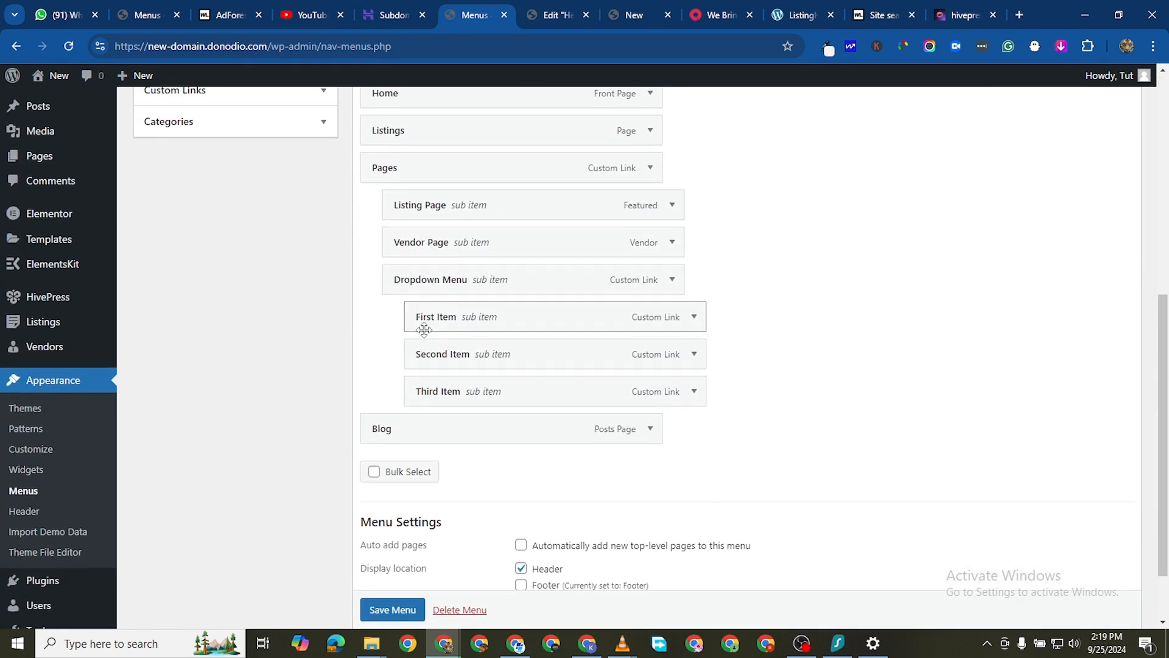
scroll(366, 319, up, 4)
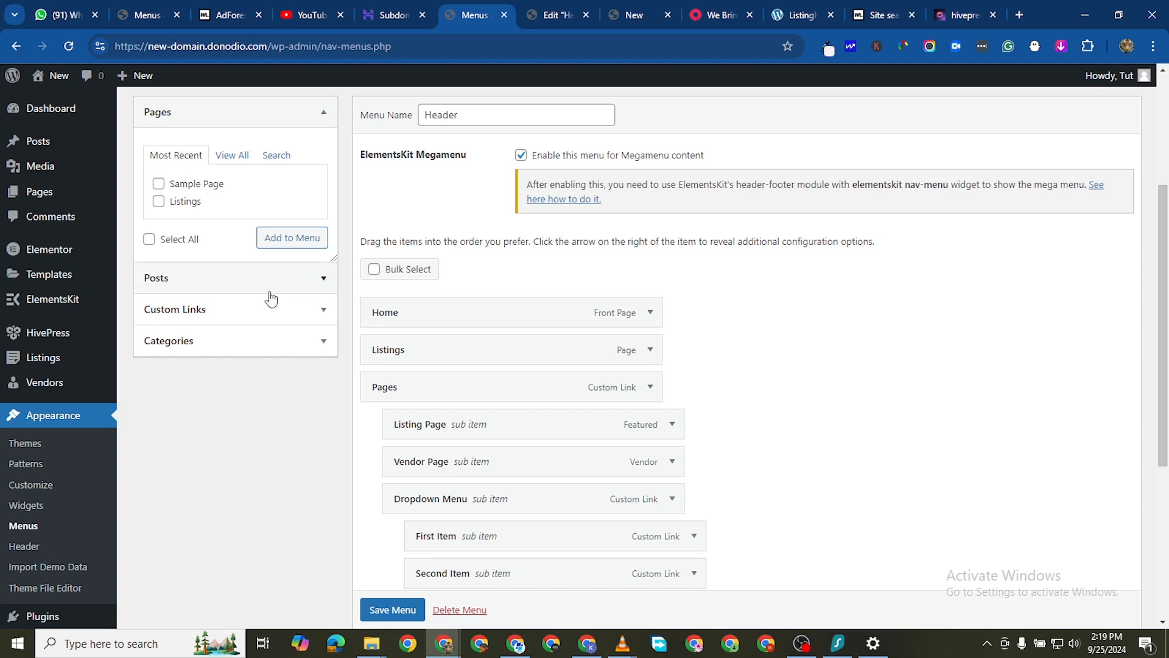
Step: Add a custom link with URL "#" and link text "Test" to the Header menu and save the menu
click(308, 309)
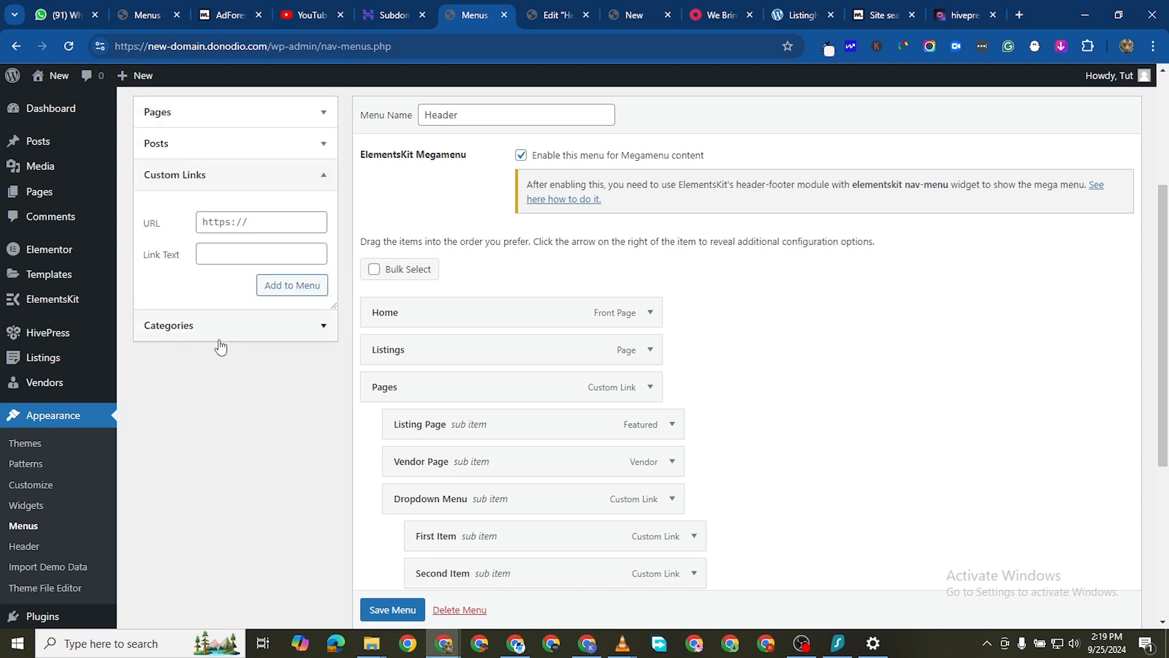
click(237, 218)
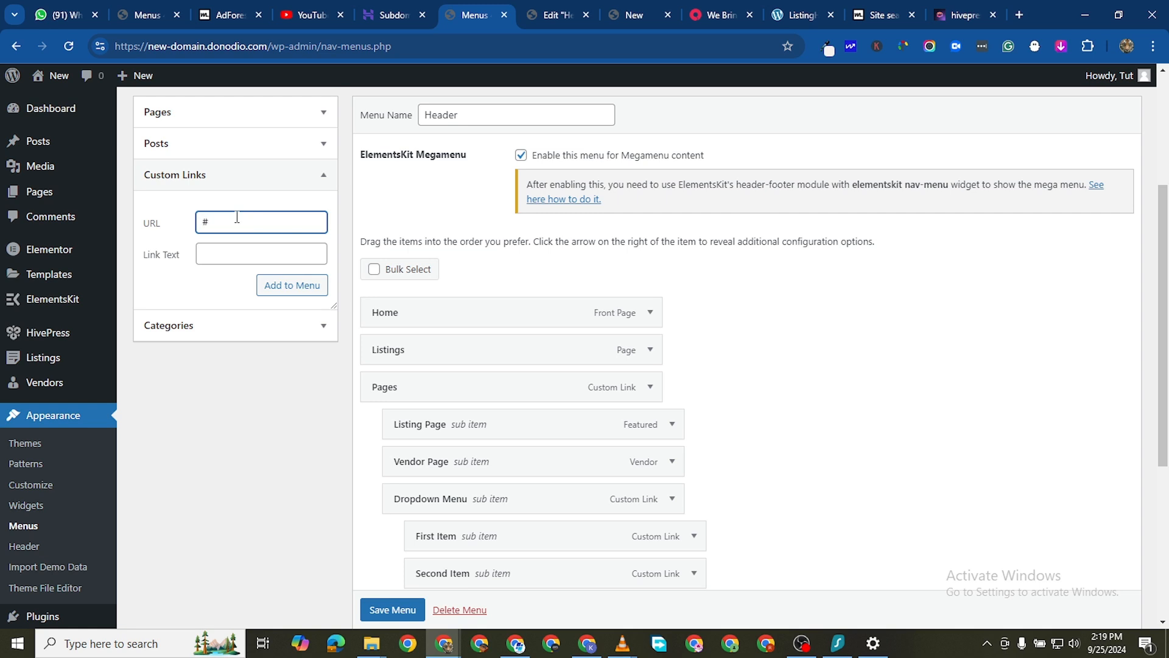
click(242, 256)
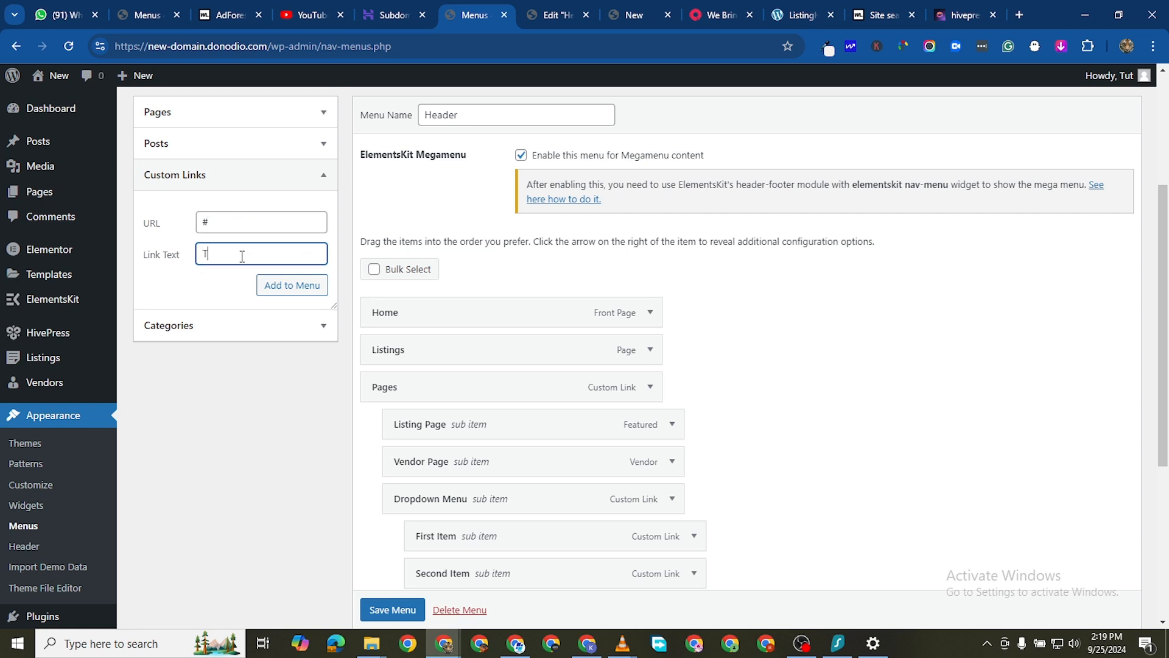
click(264, 286)
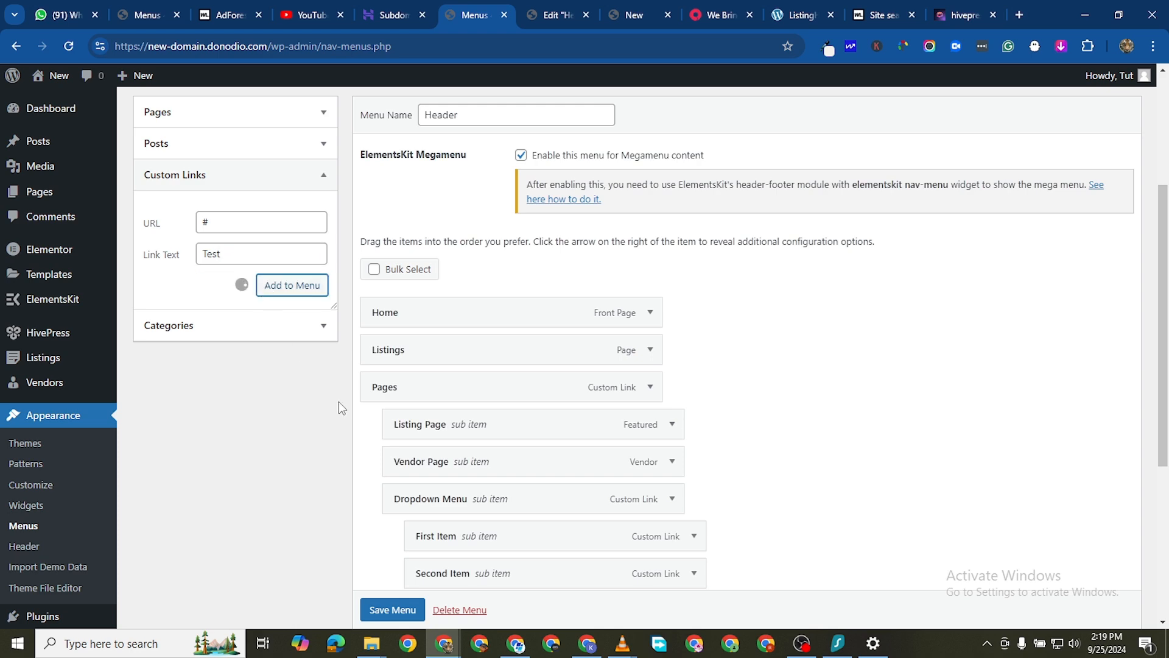
scroll(335, 408, down, 5)
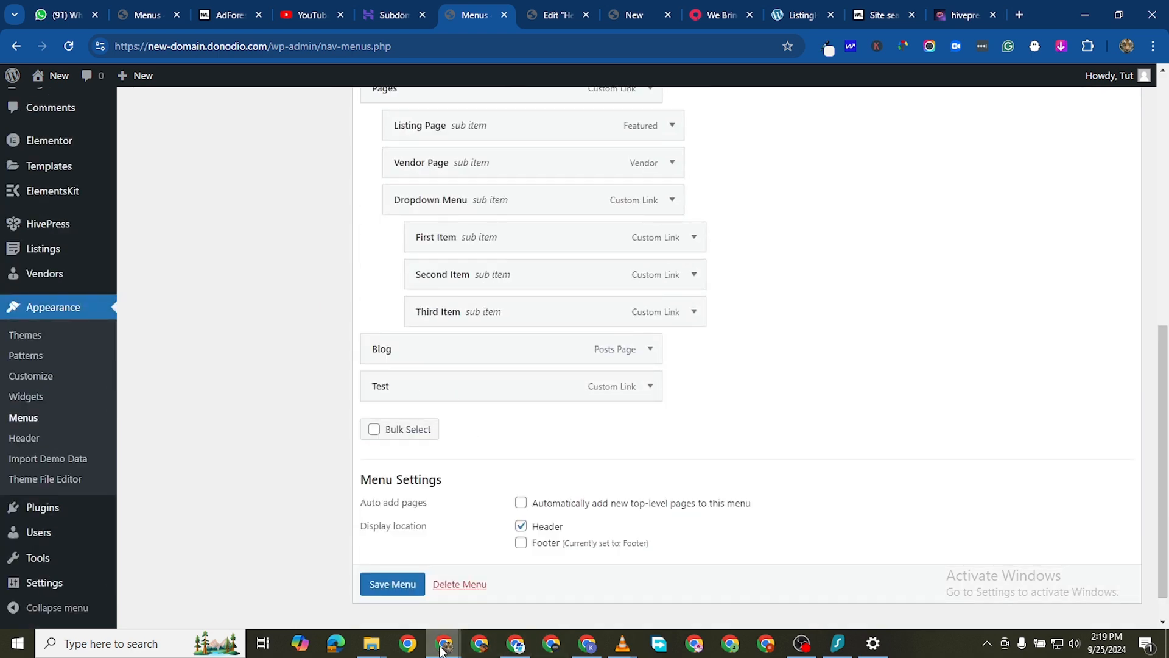
click(393, 584)
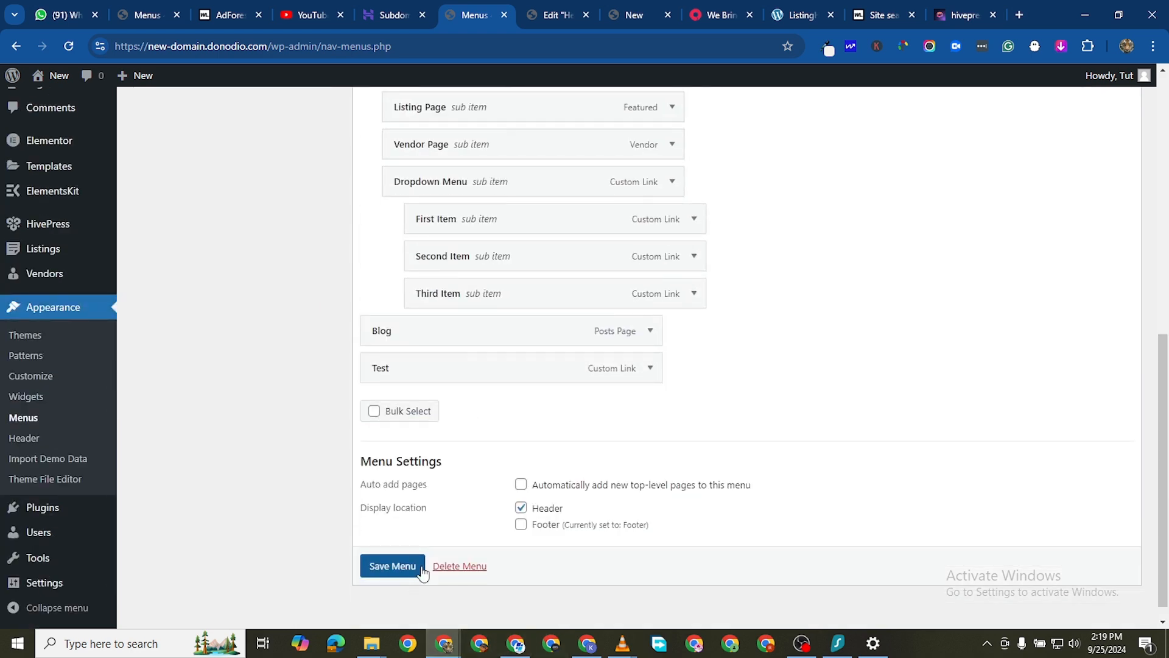
Step: Save the Header menu again and reload the home page to check its navigation for the Test item
click(646, 17)
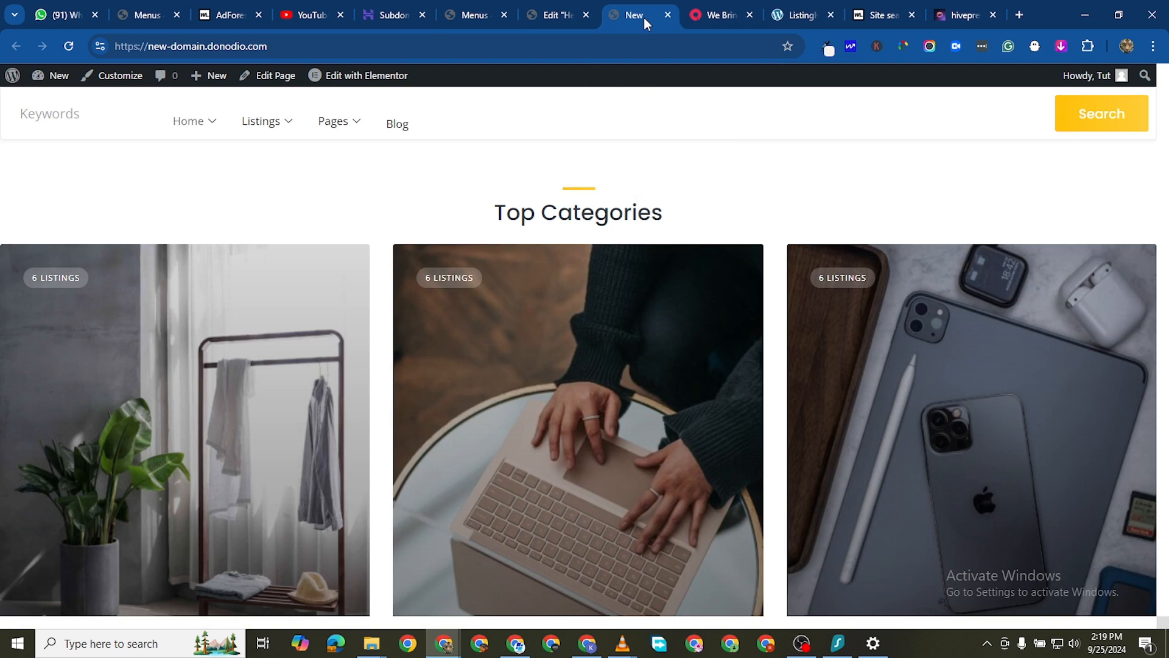
click(75, 47)
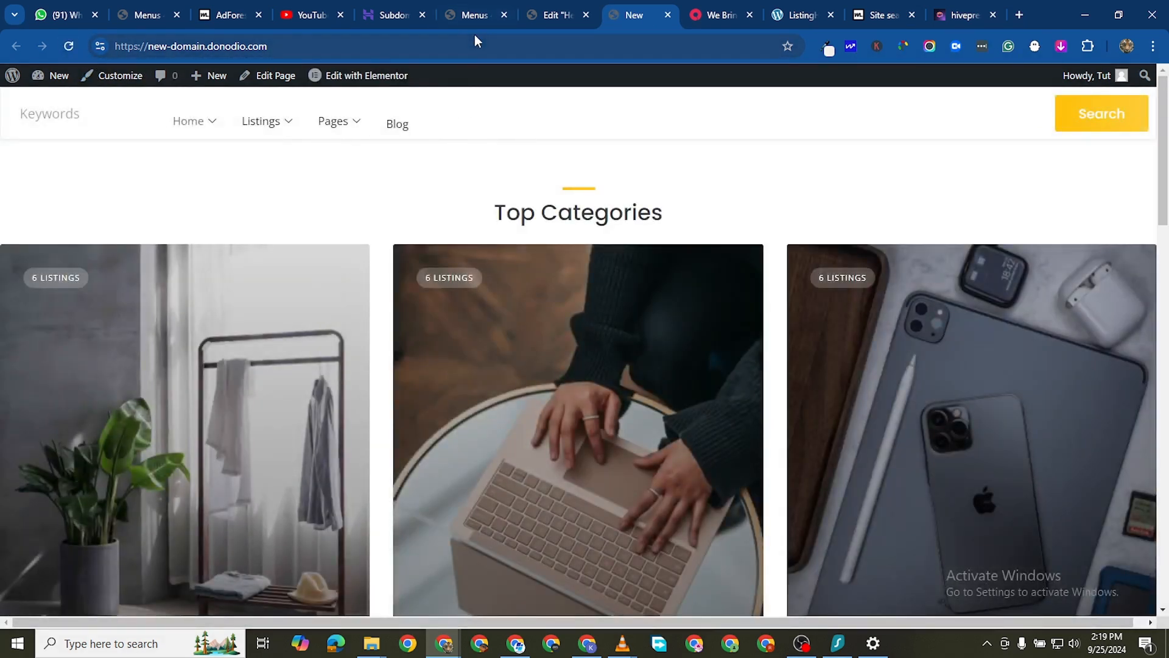
click(475, 14)
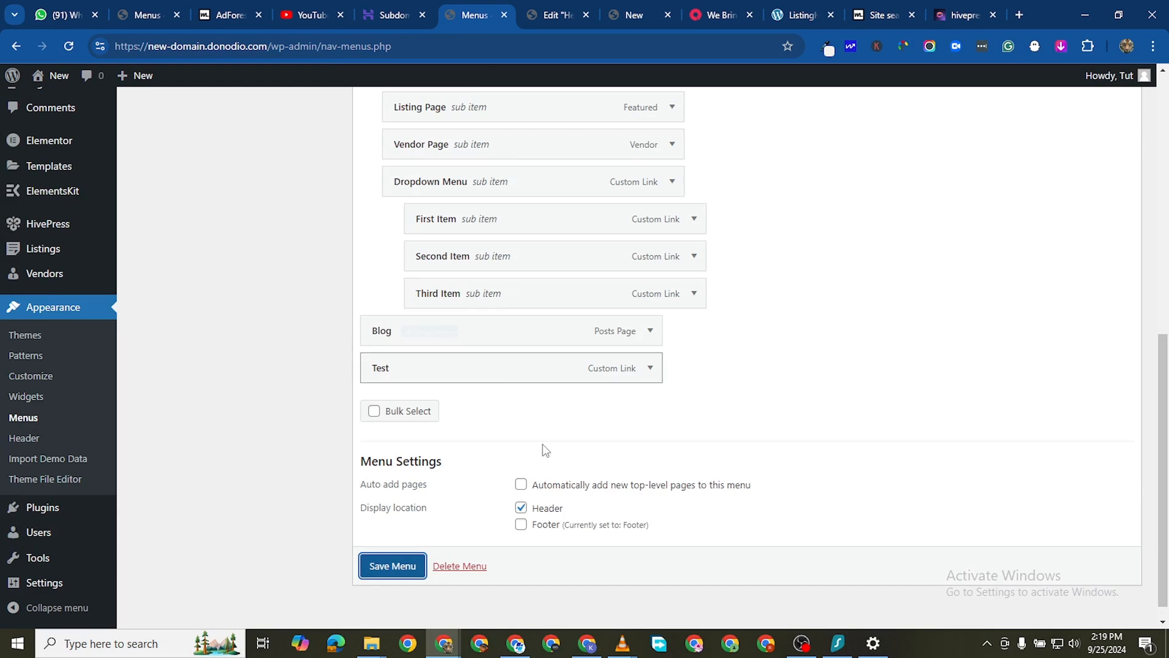
click(390, 566)
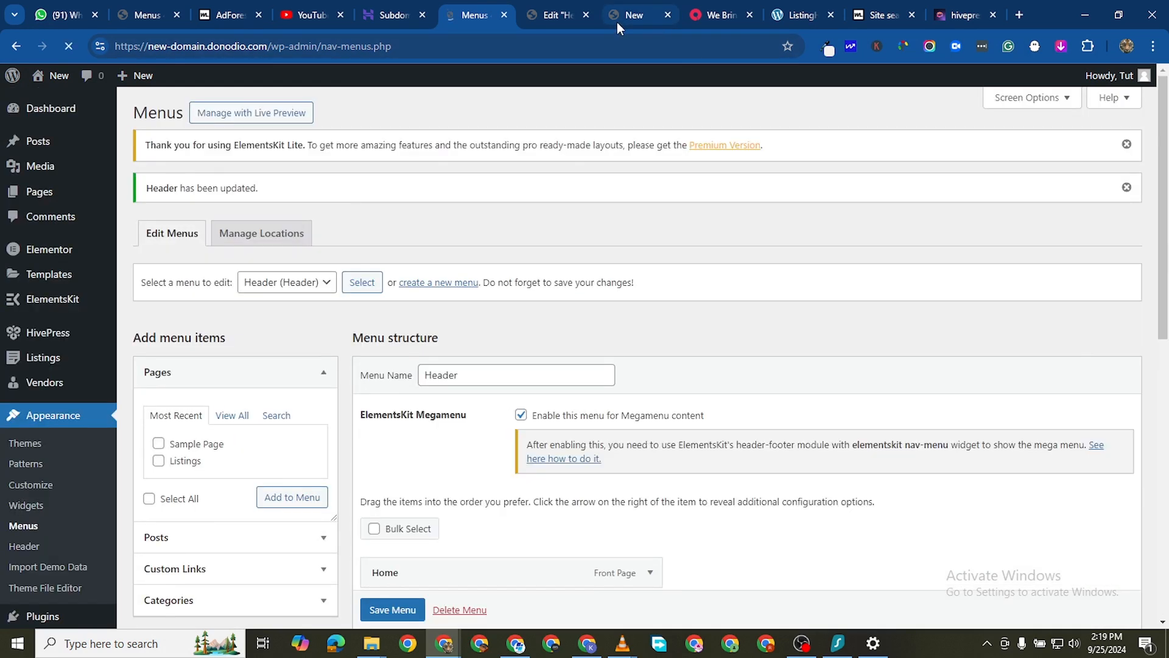
click(616, 18)
click(67, 47)
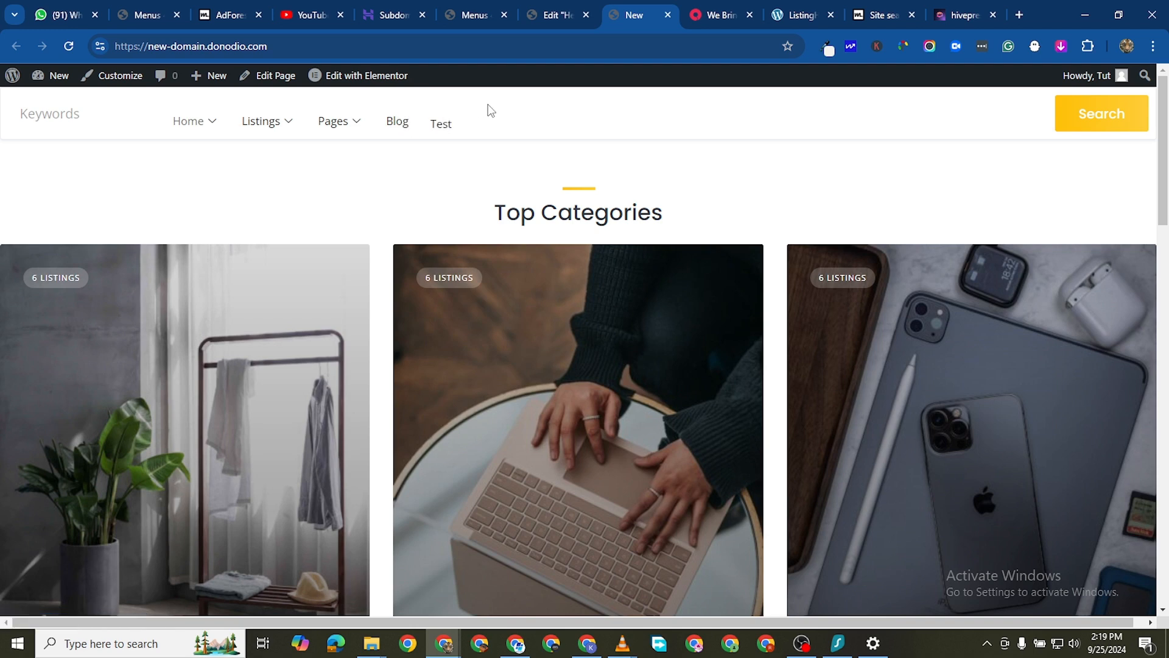
Step: Open the Mega Menu settings of the Blog item in the Header menu structure
click(489, 16)
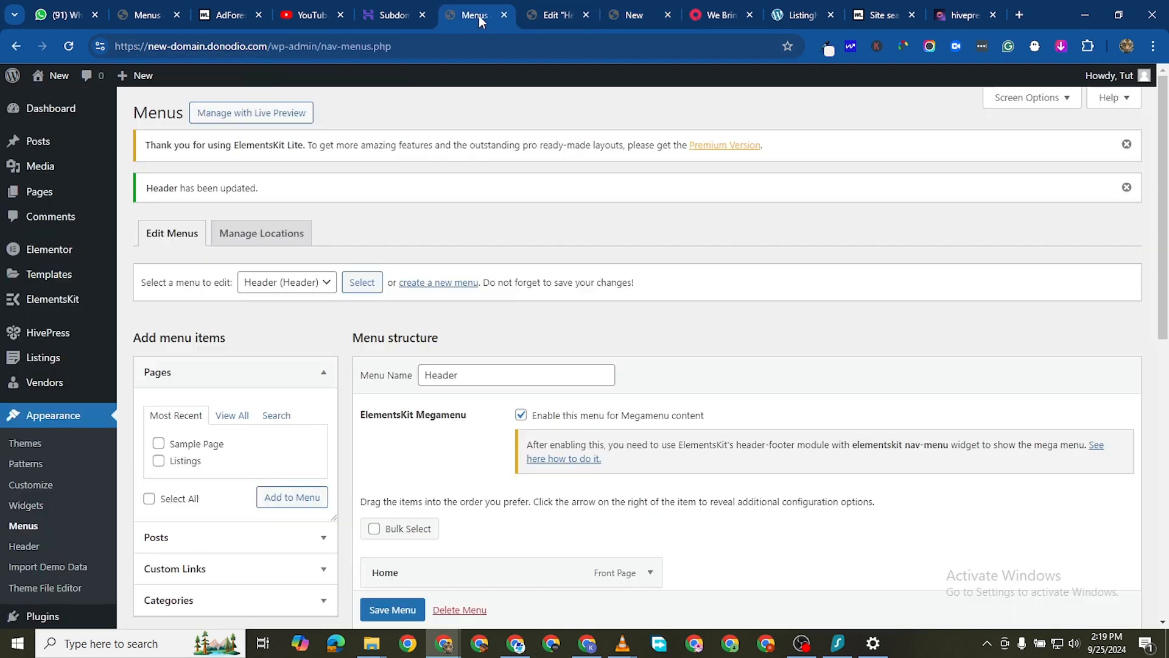
scroll(381, 382, down, 3)
scroll(389, 359, down, 1)
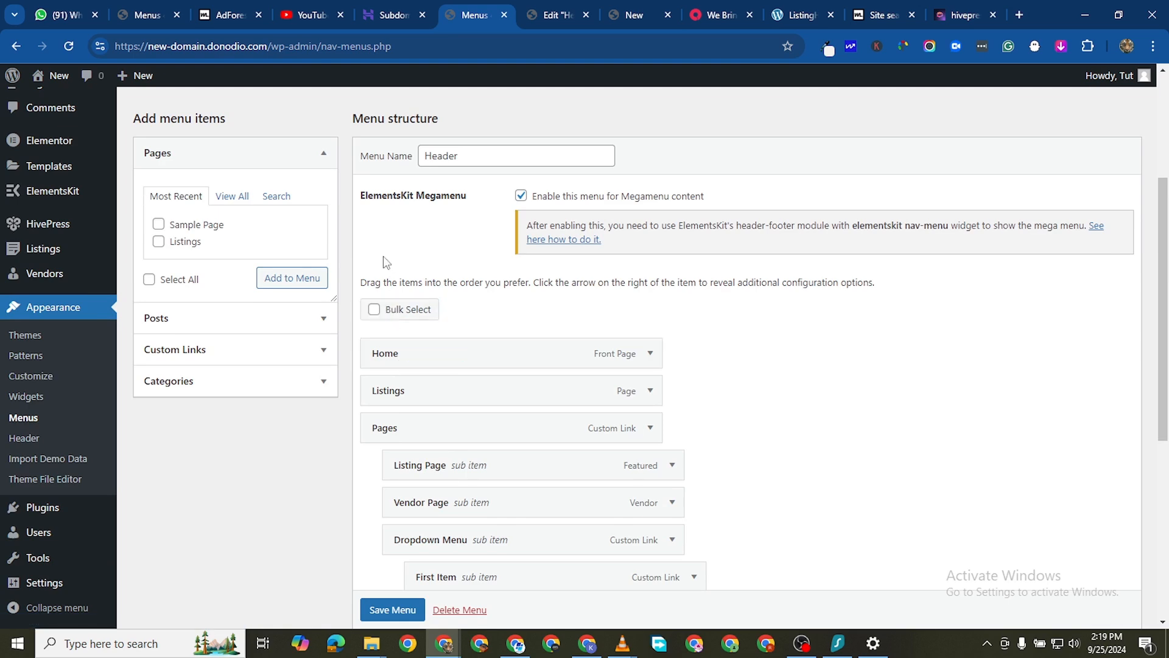
scroll(426, 378, up, 2)
scroll(467, 397, down, 3)
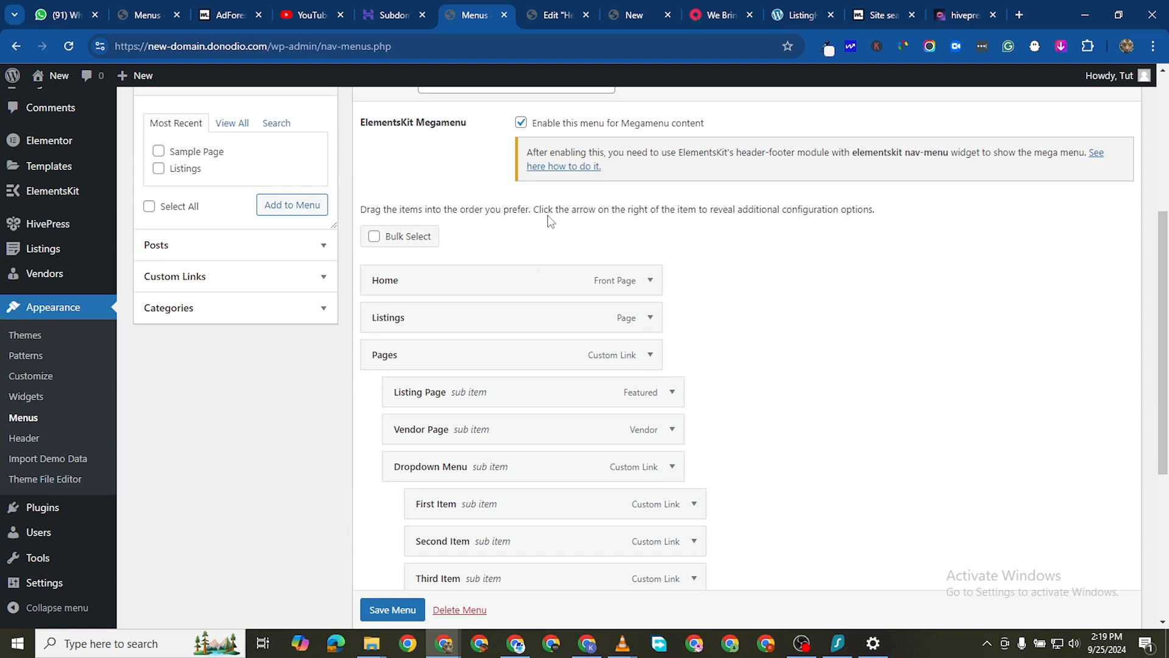
scroll(665, 235, down, 4)
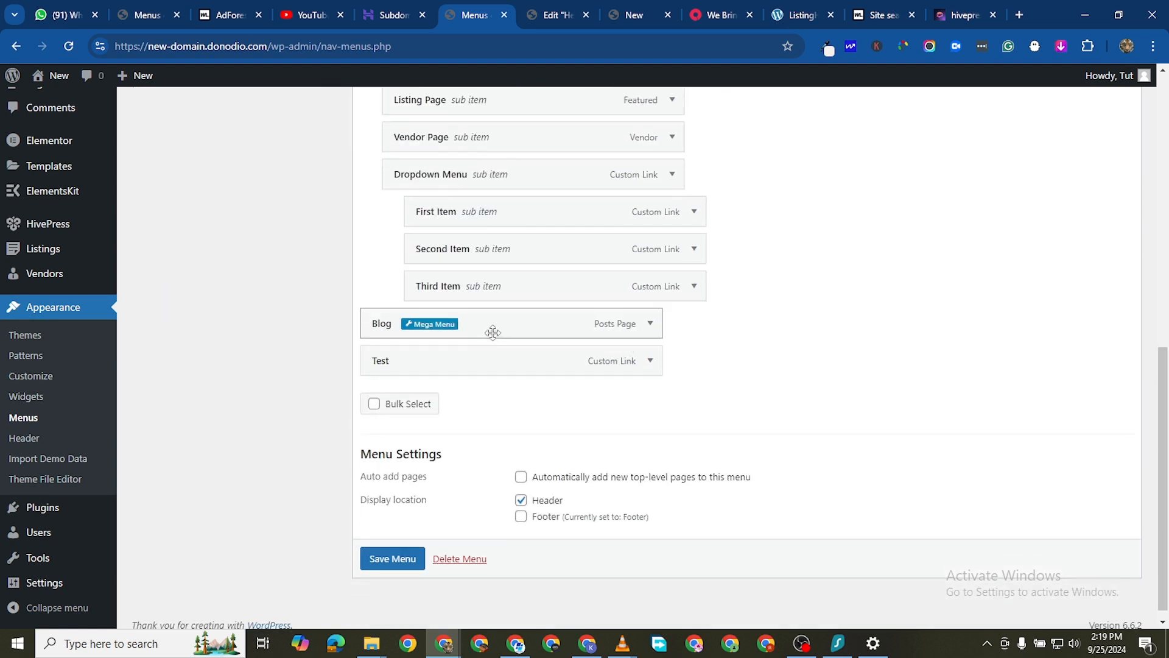
mouse_move(460, 362)
mouse_move(436, 329)
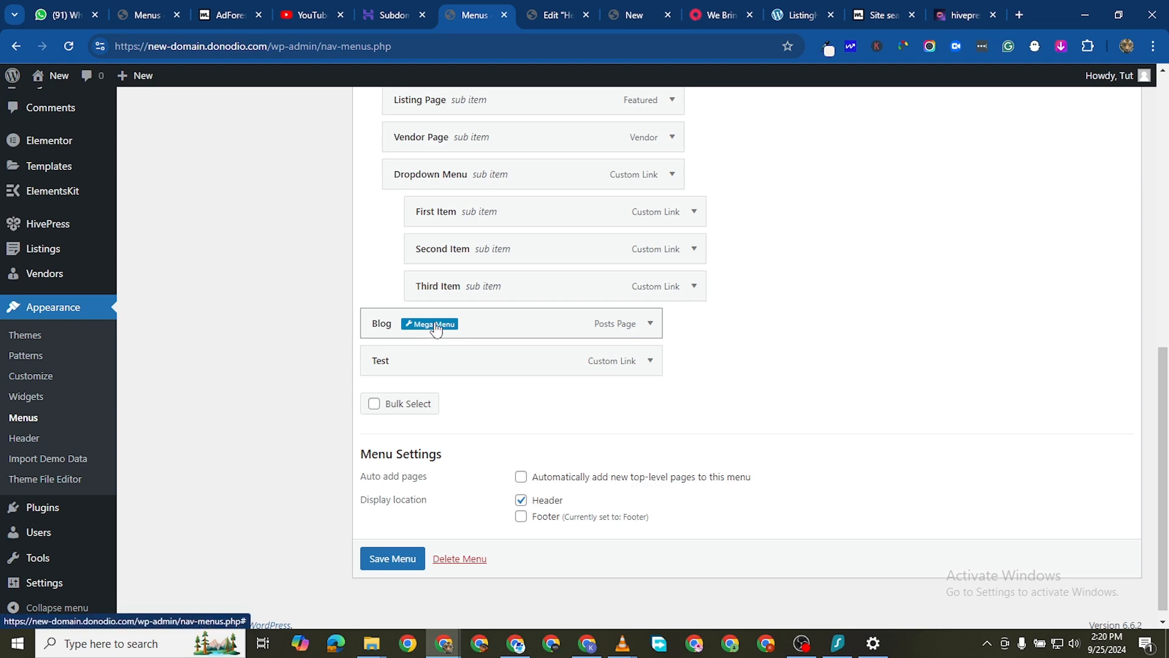
click(435, 325)
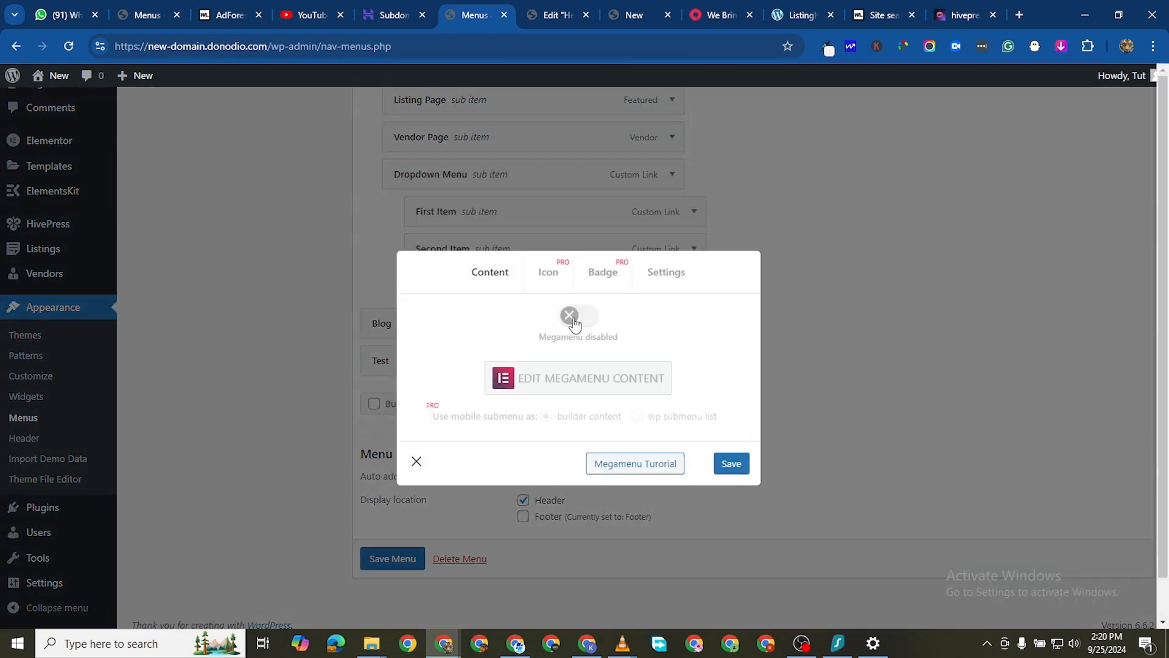
Step: View the Home item's mega menu on the home page, enable the Blog item's mega menu and open its content for editing
click(637, 16)
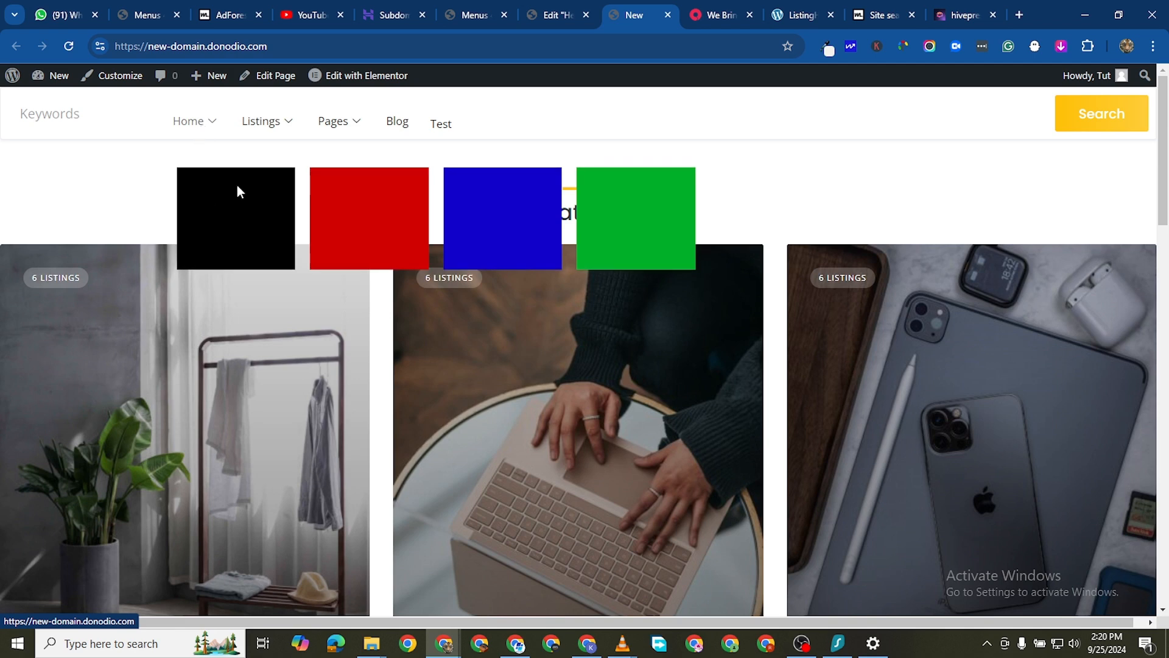
click(478, 15)
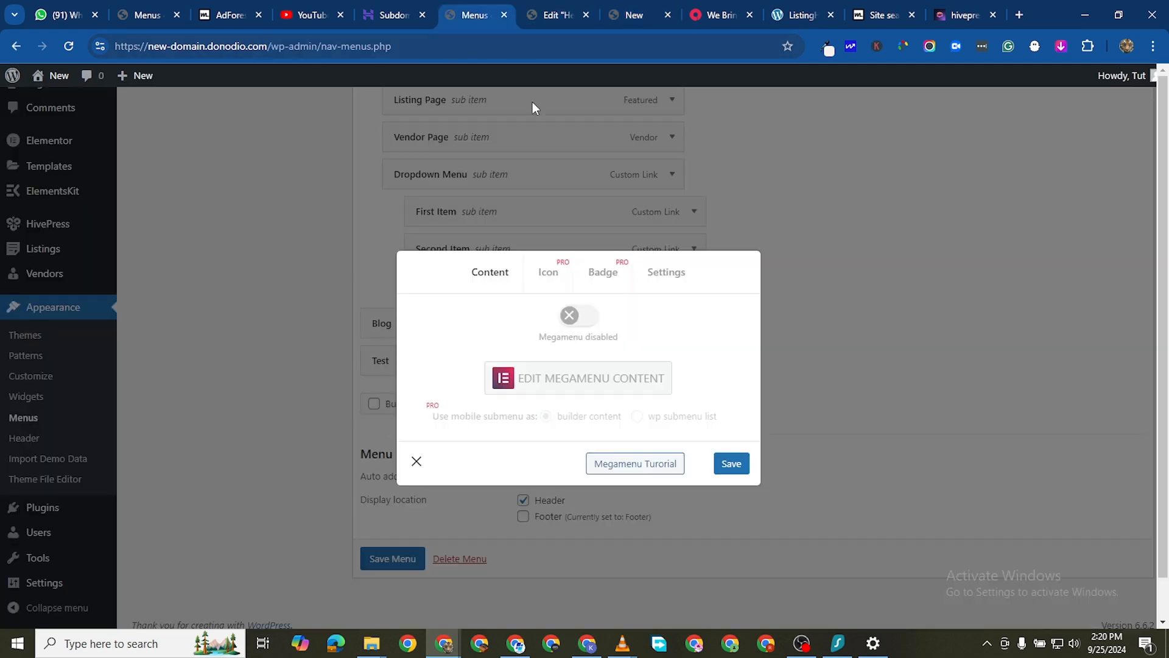
click(589, 317)
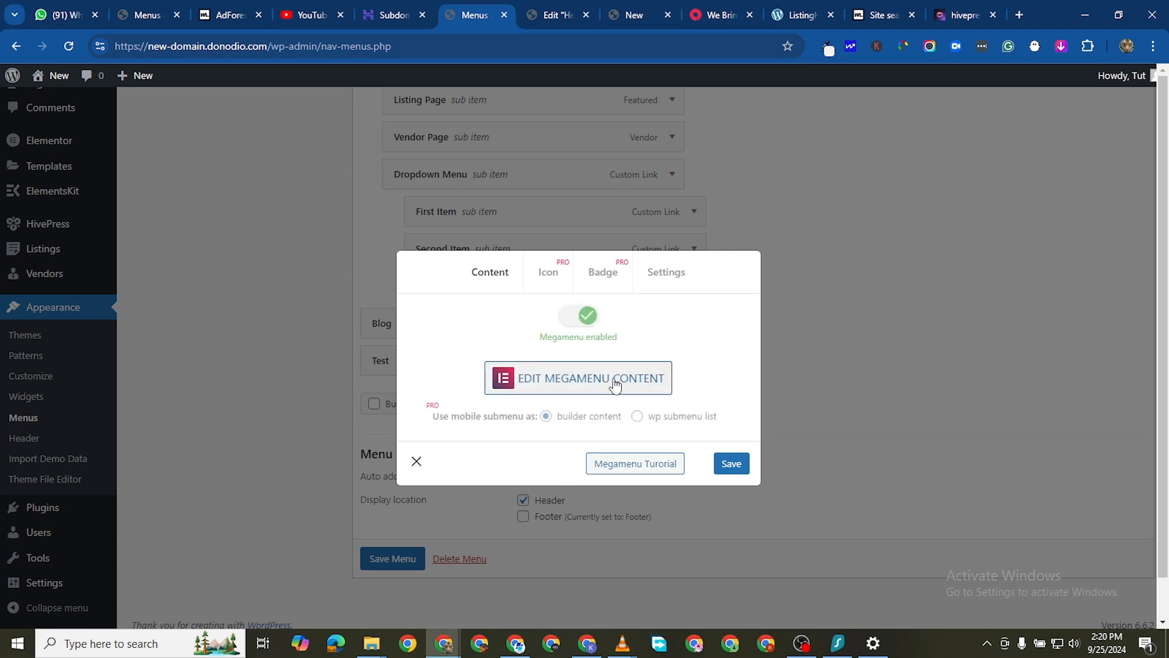
click(608, 382)
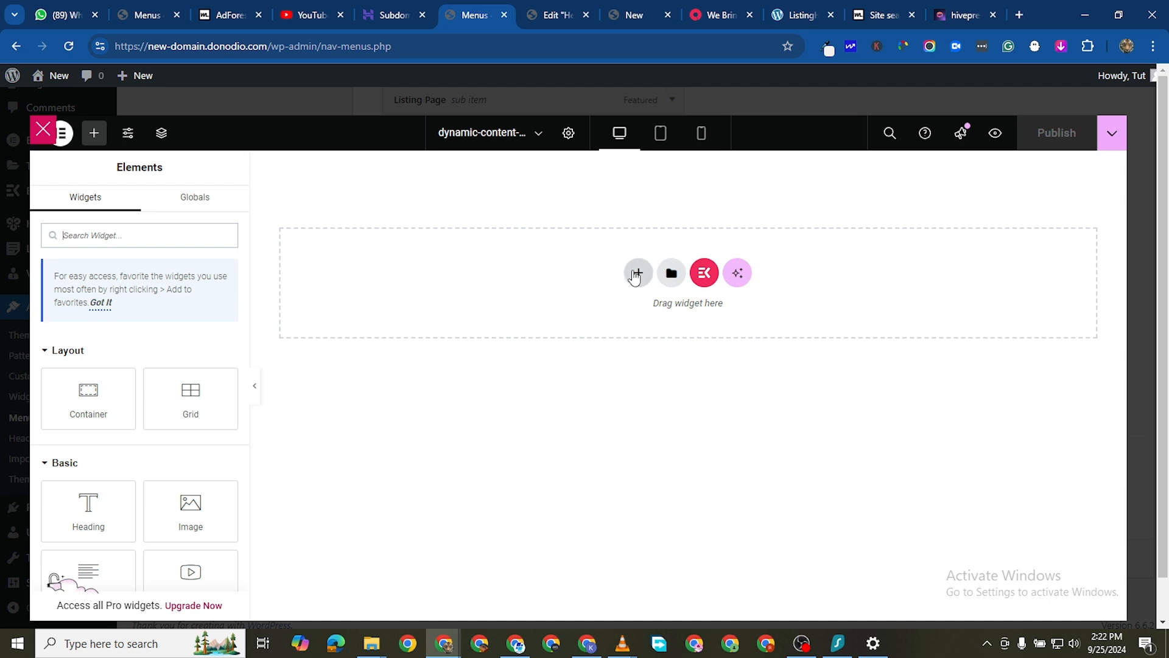
Step: Add a row-direction flexbox container to the page and nest a container inside it with its items direction set to row
click(637, 274)
click(636, 319)
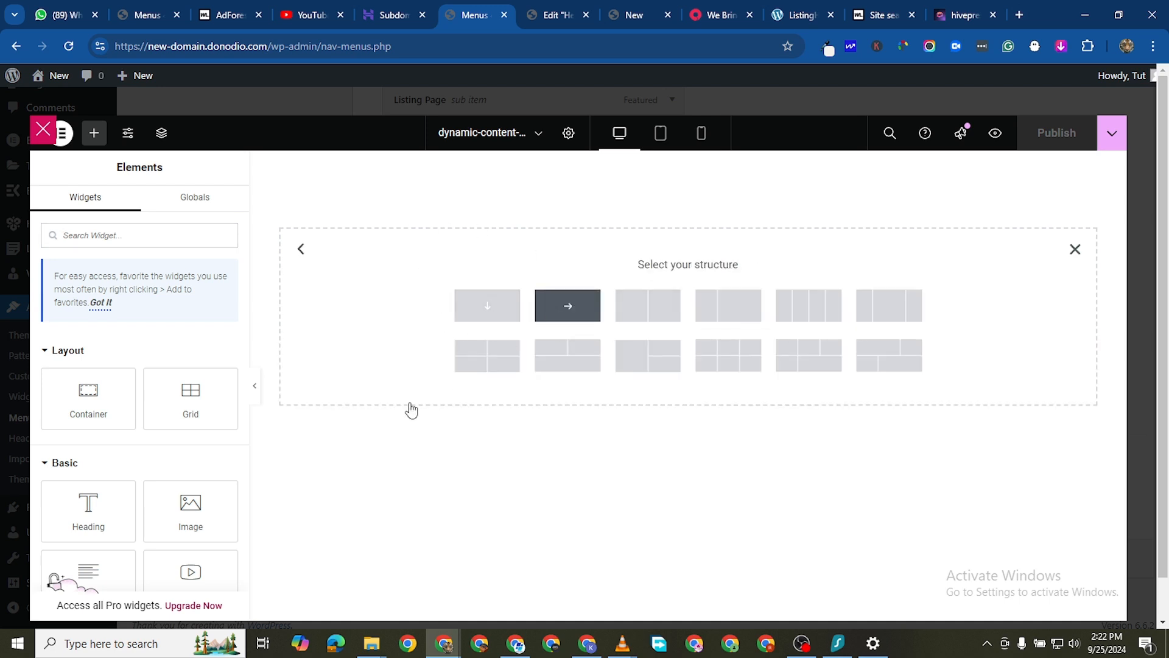
click(567, 305)
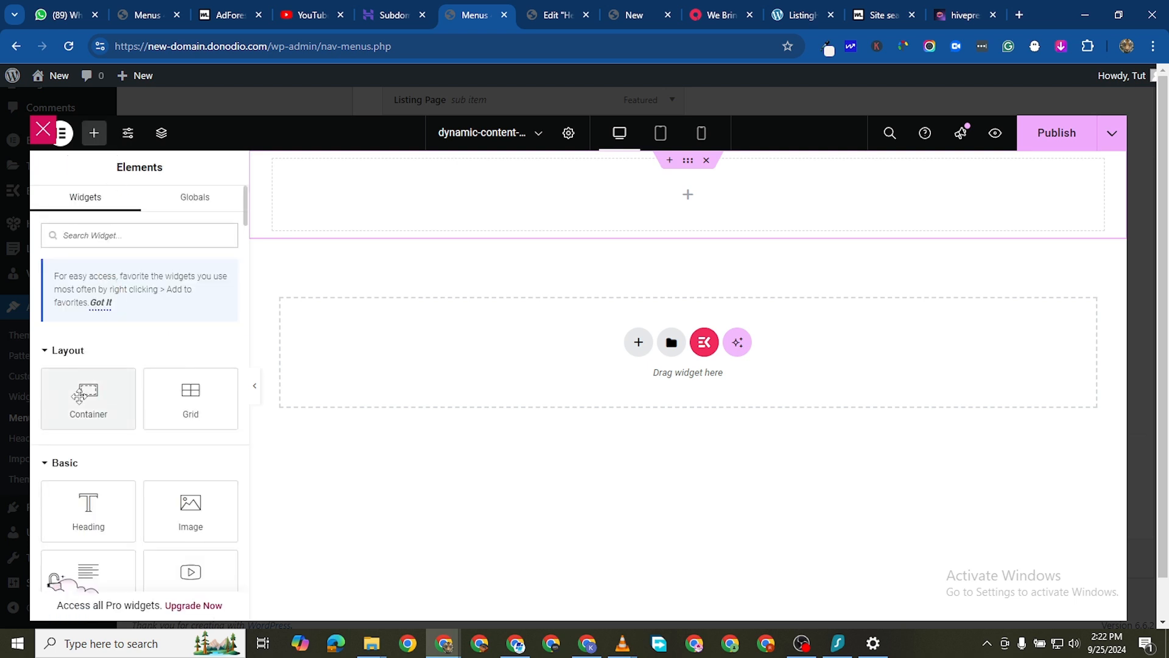
drag(73, 395, 402, 213)
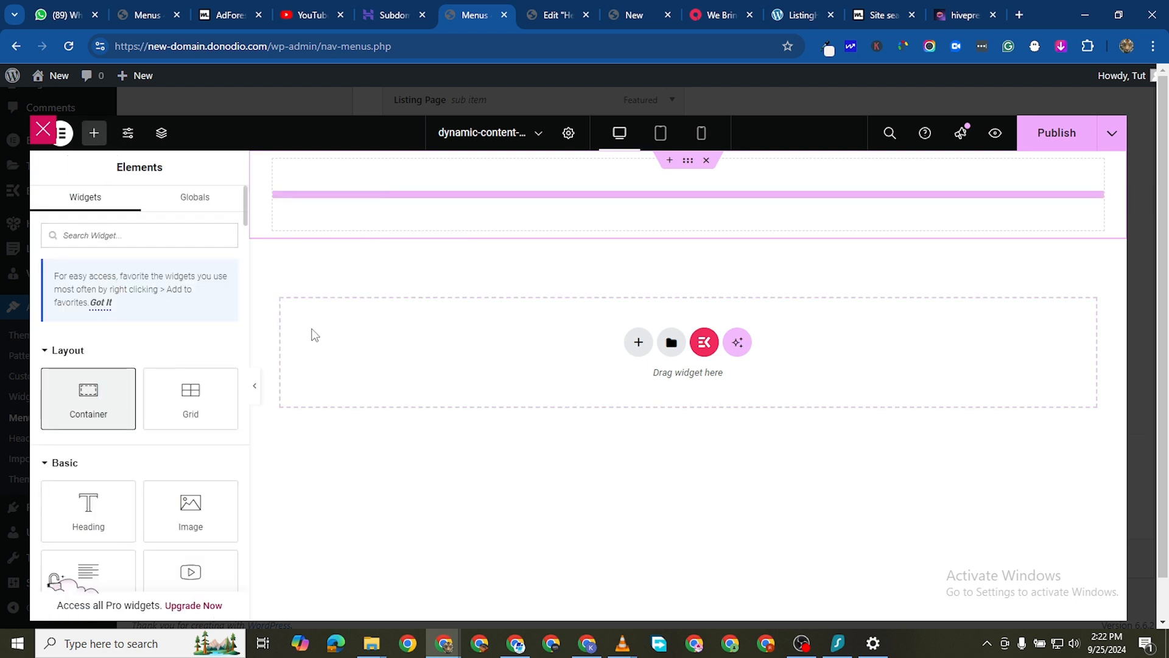
click(167, 505)
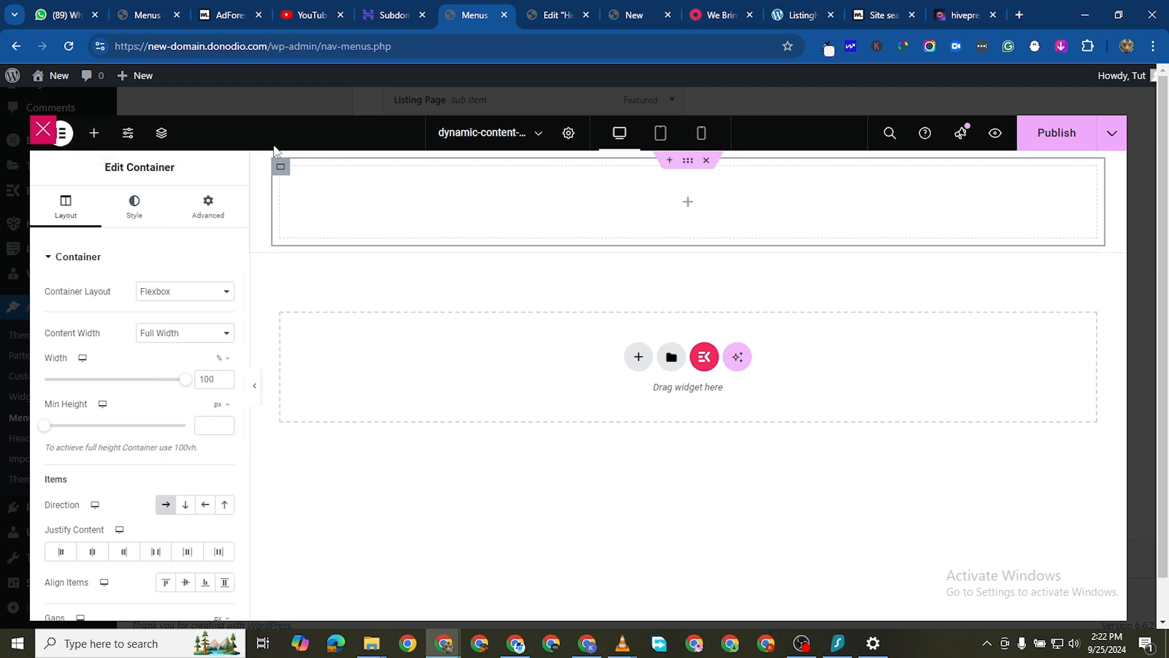
Step: Nest another container within the inner container and duplicate it until four equal containers sit side by side
click(94, 133)
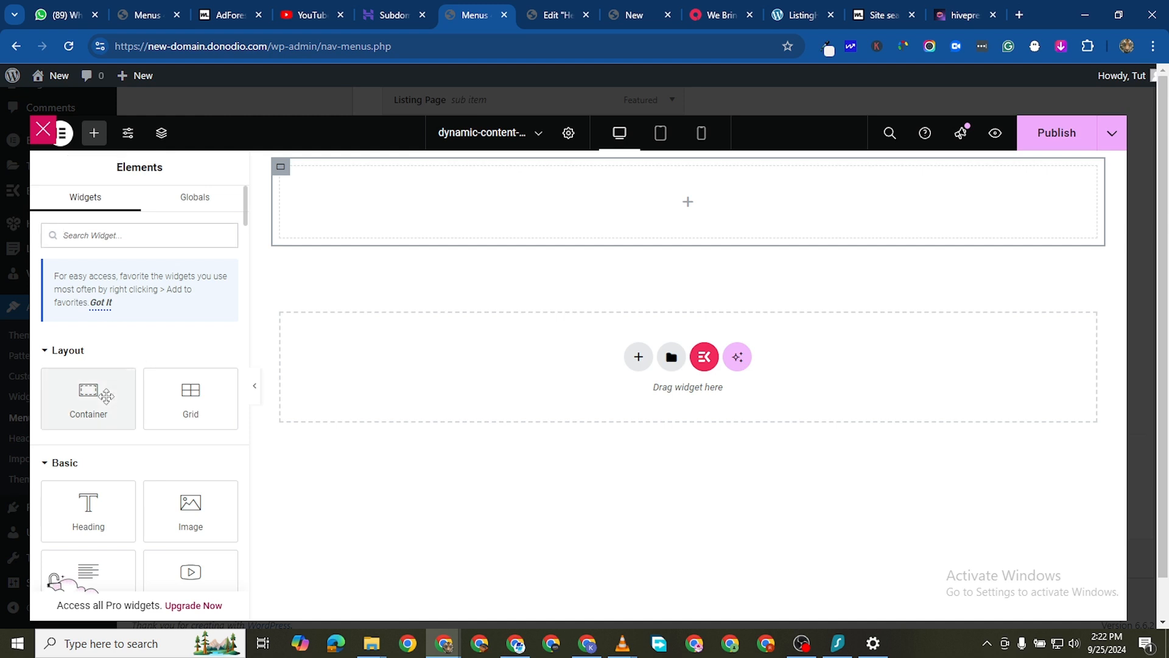
drag(88, 393, 307, 208)
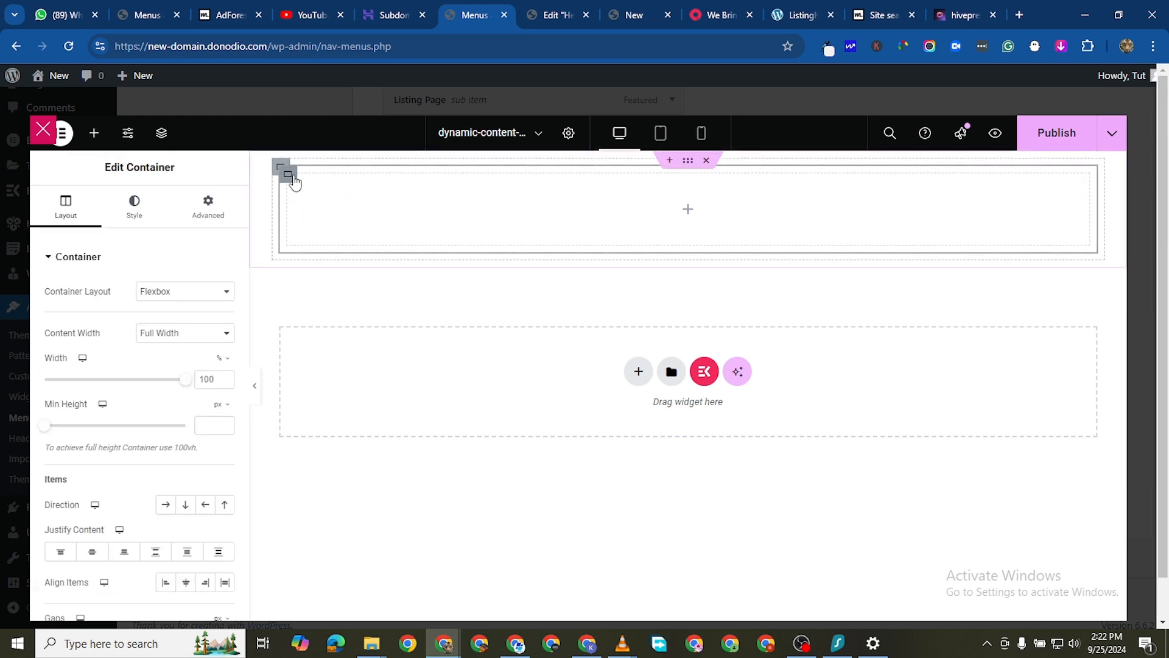
right_click(290, 177)
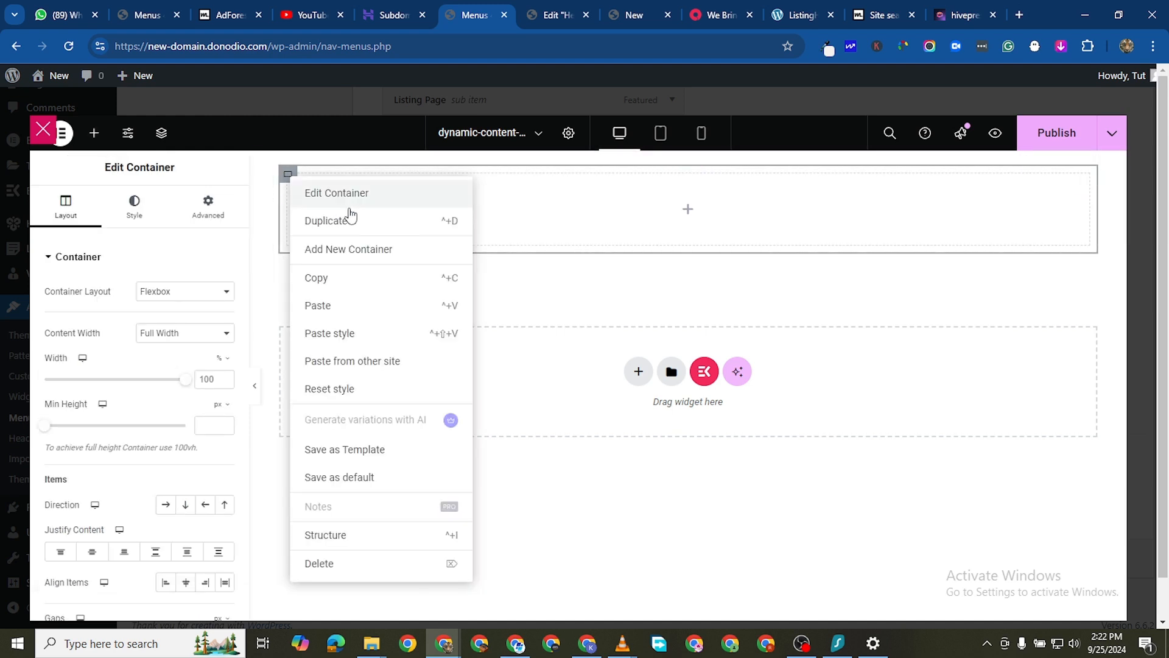
click(469, 220)
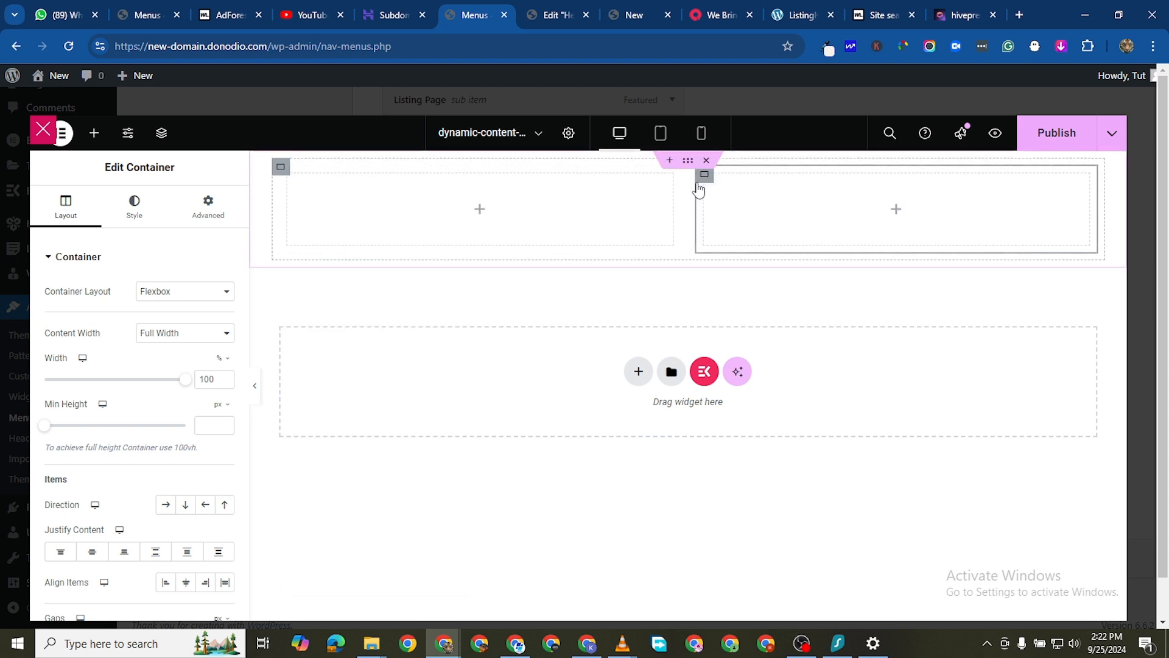
right_click(705, 177)
click(741, 222)
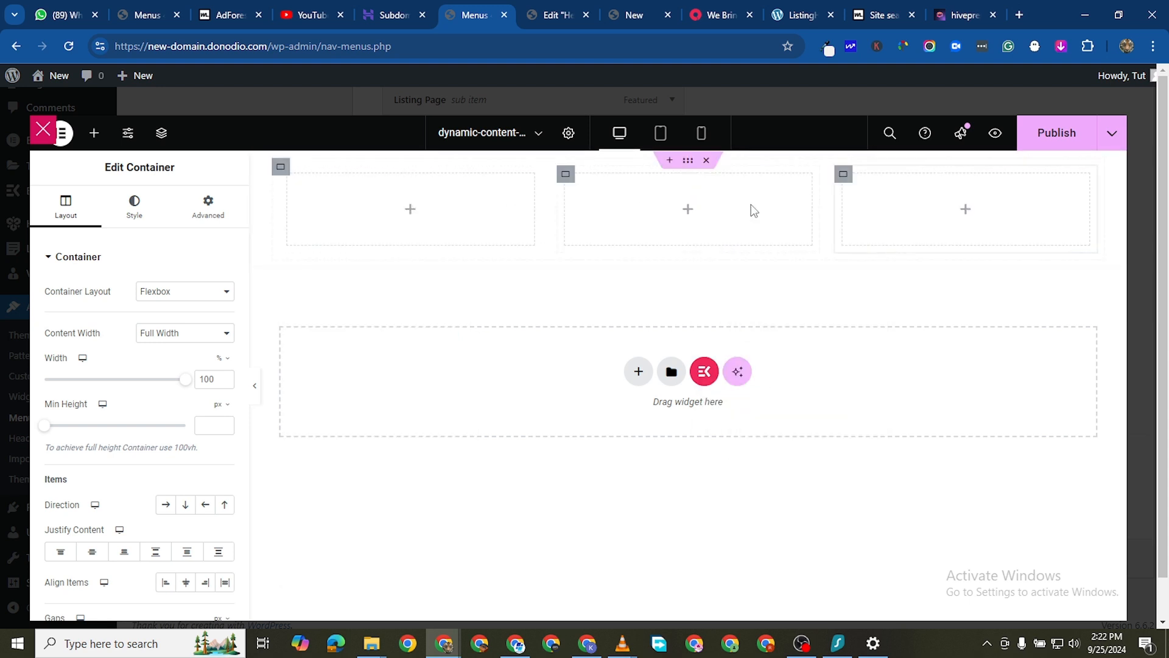
right_click(842, 178)
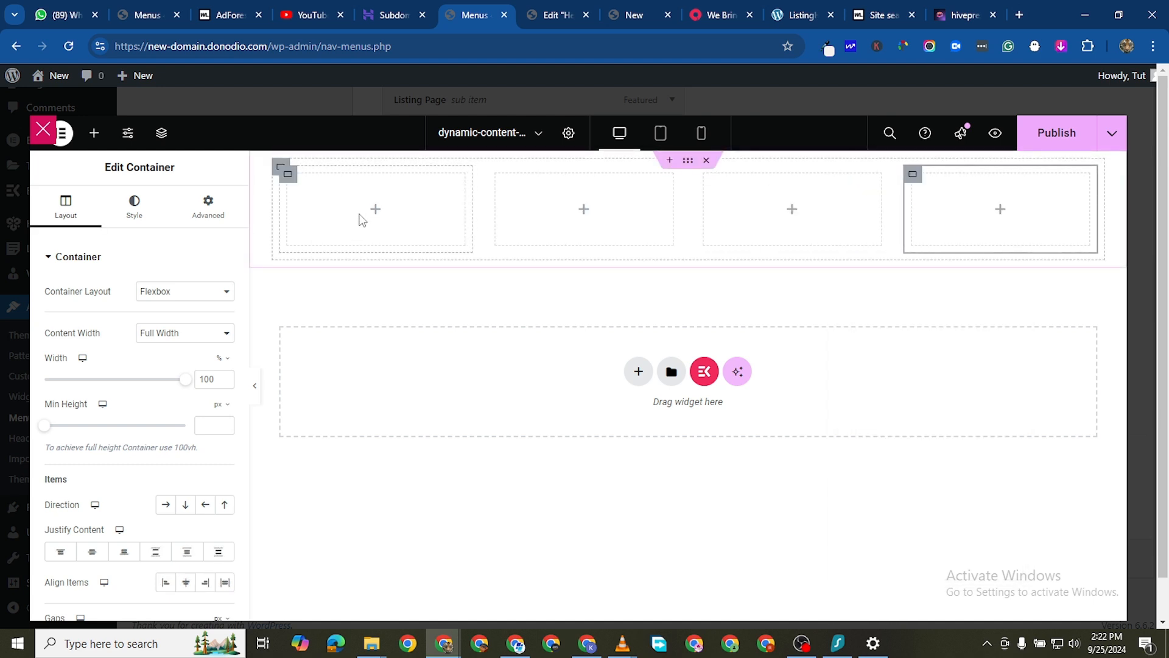
Step: Give the first of the four containers a classic background using image-27.jpg from the media library
click(288, 175)
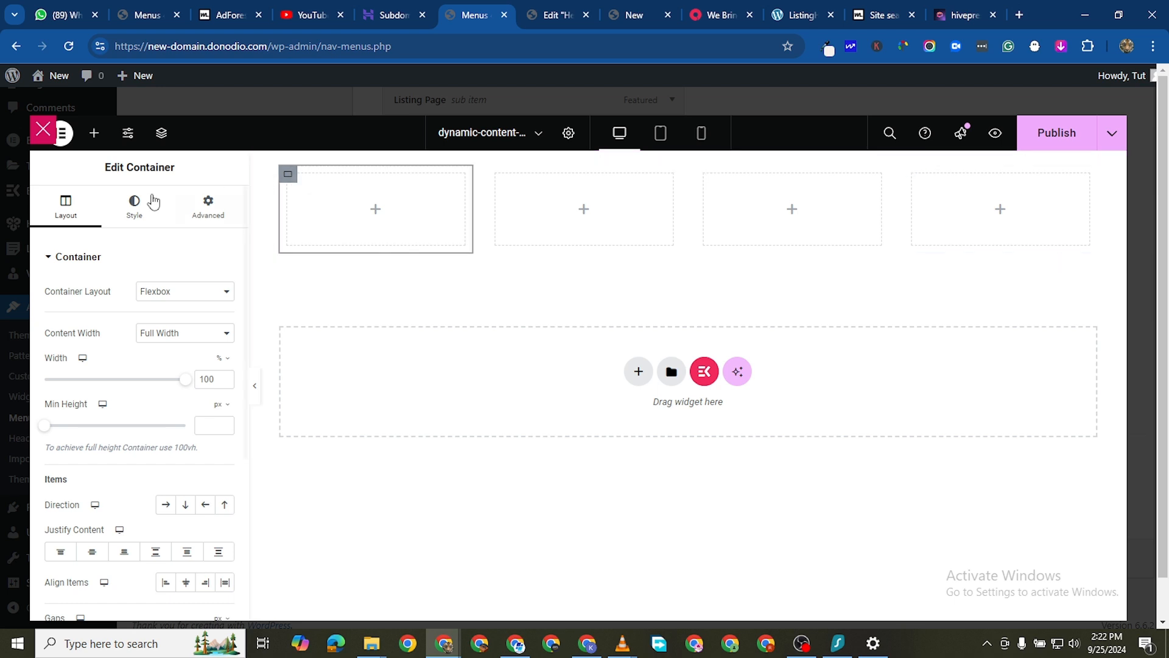
click(135, 211)
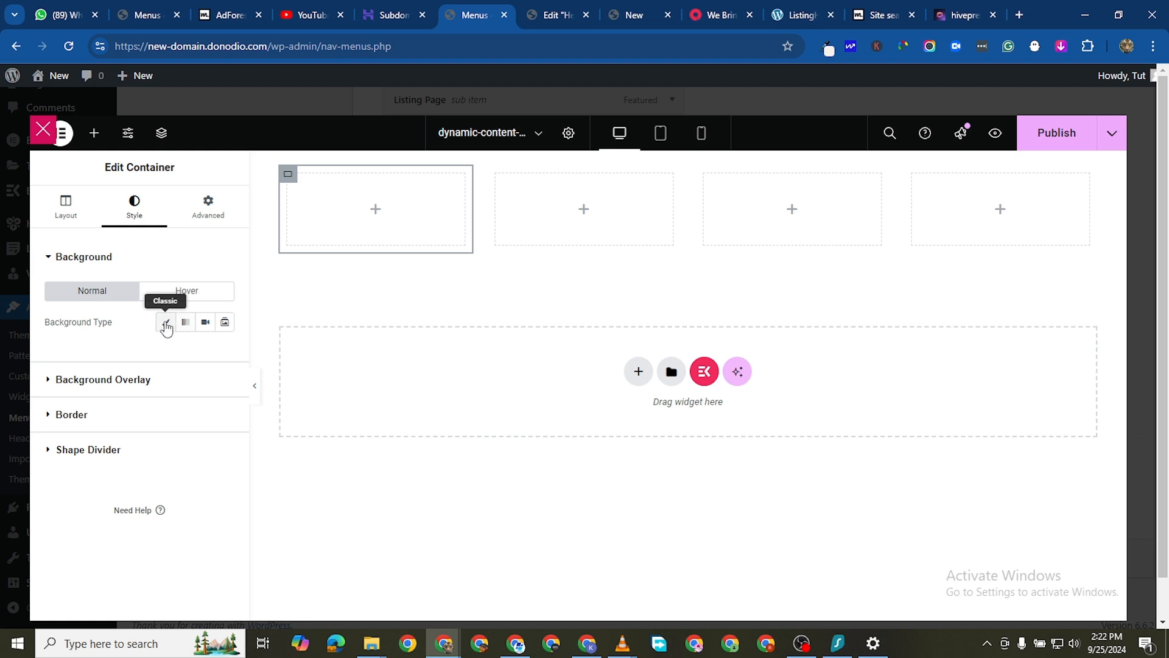
click(167, 323)
click(223, 420)
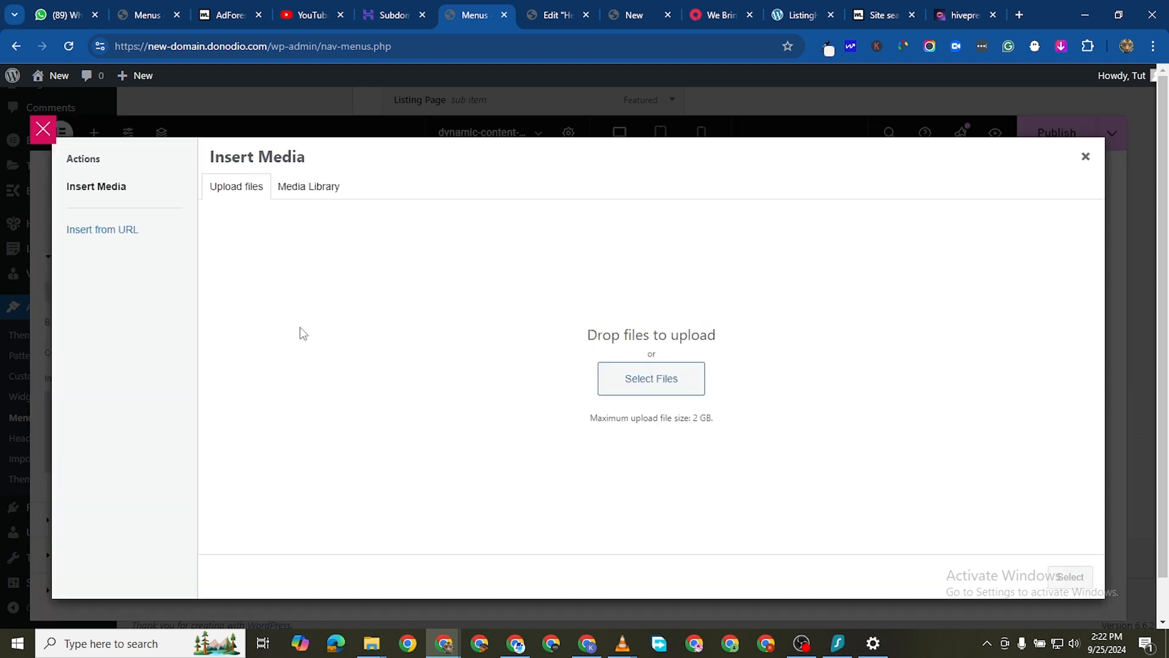
click(308, 186)
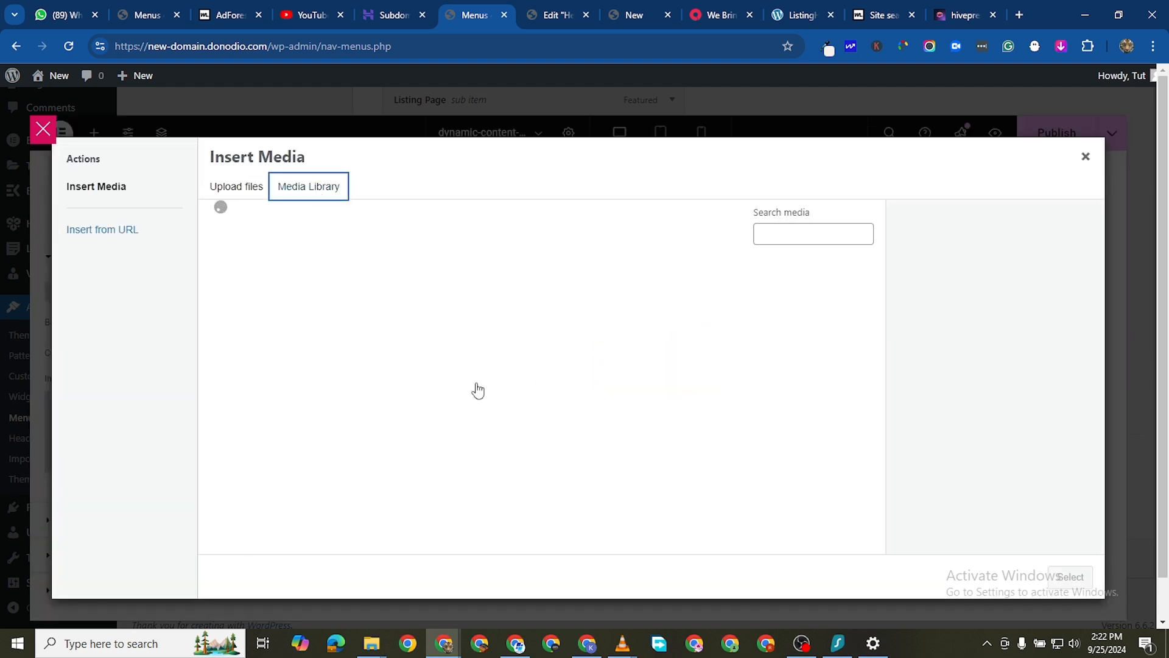
scroll(452, 406, down, 5)
scroll(468, 383, up, 5)
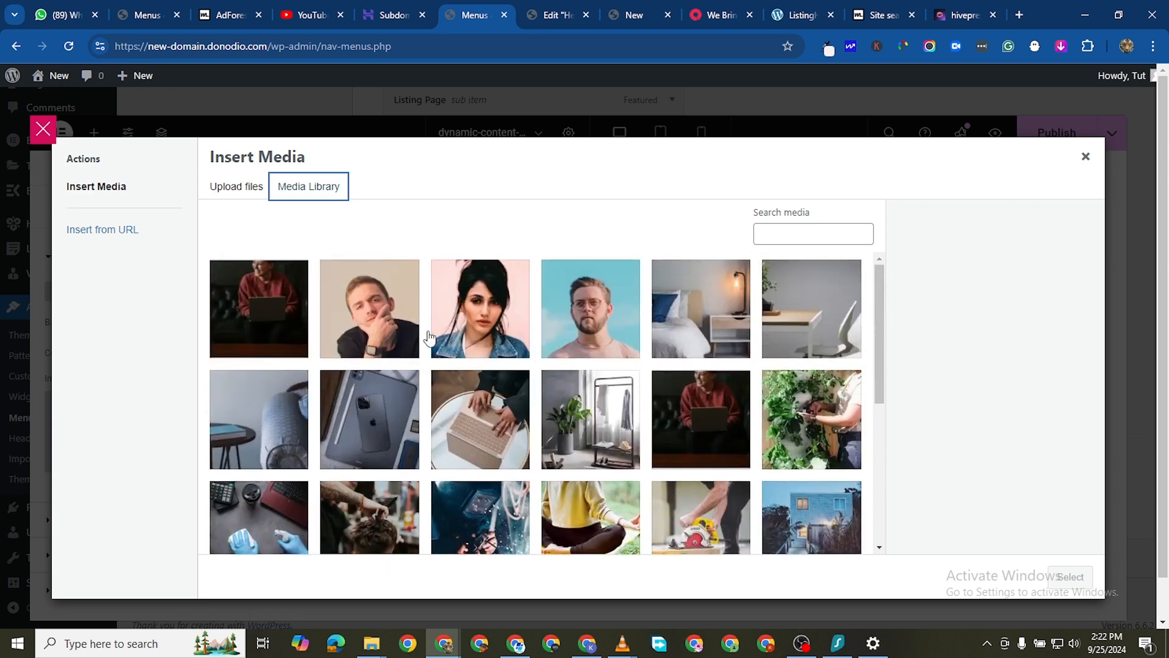
scroll(522, 386, down, 5)
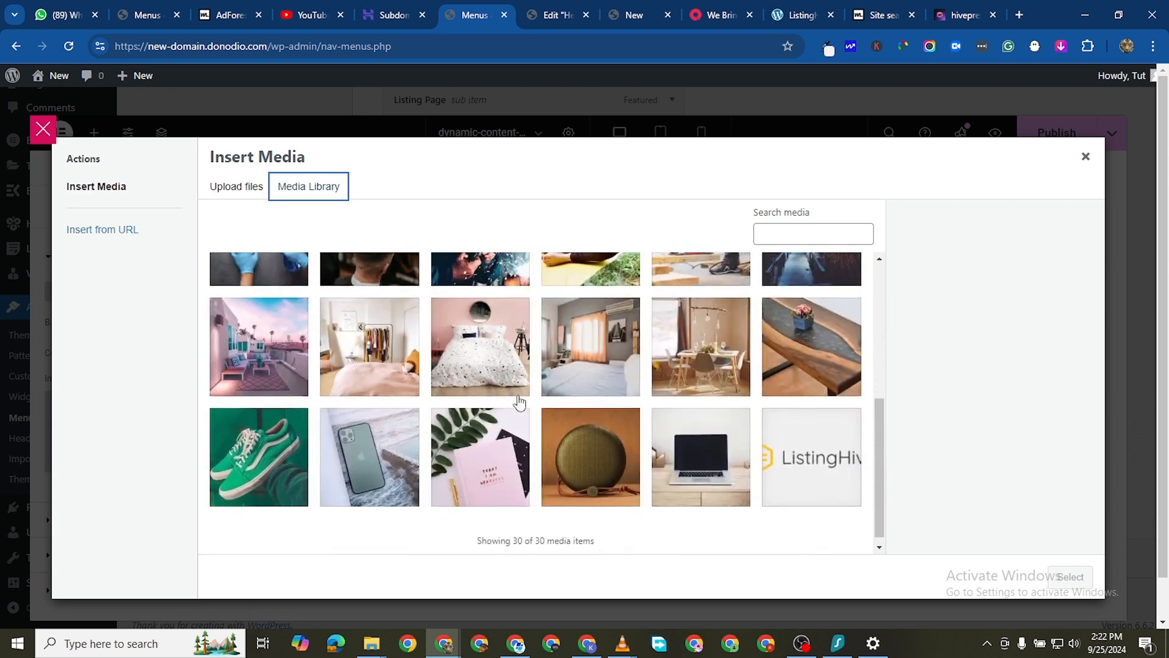
scroll(558, 412, up, 5)
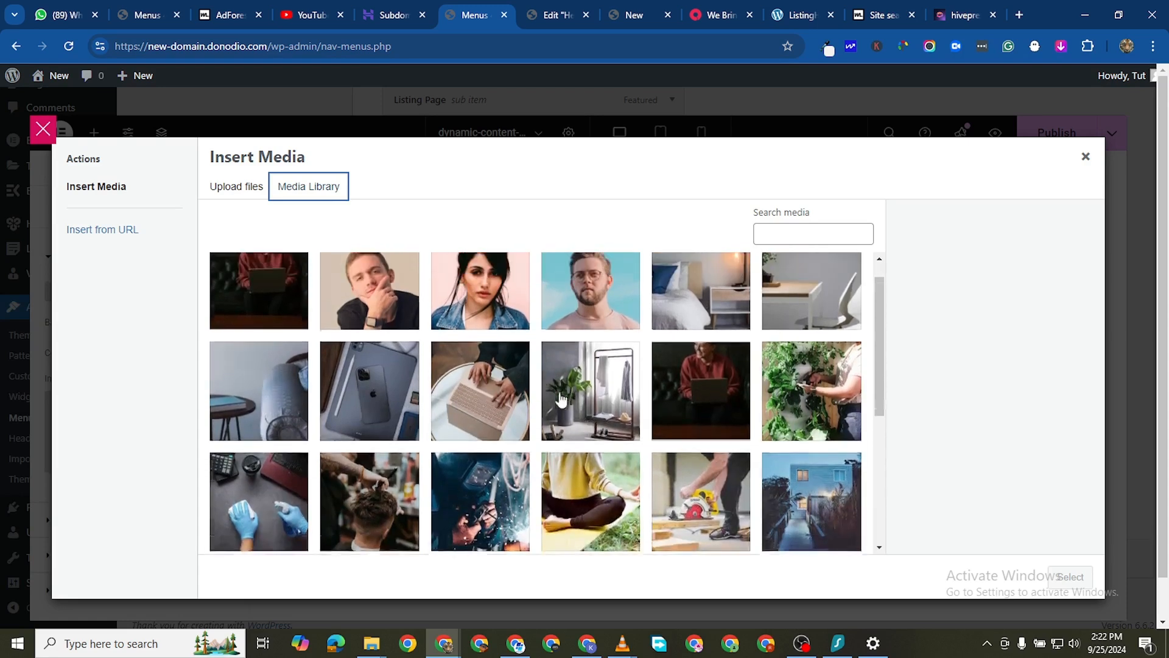
click(390, 329)
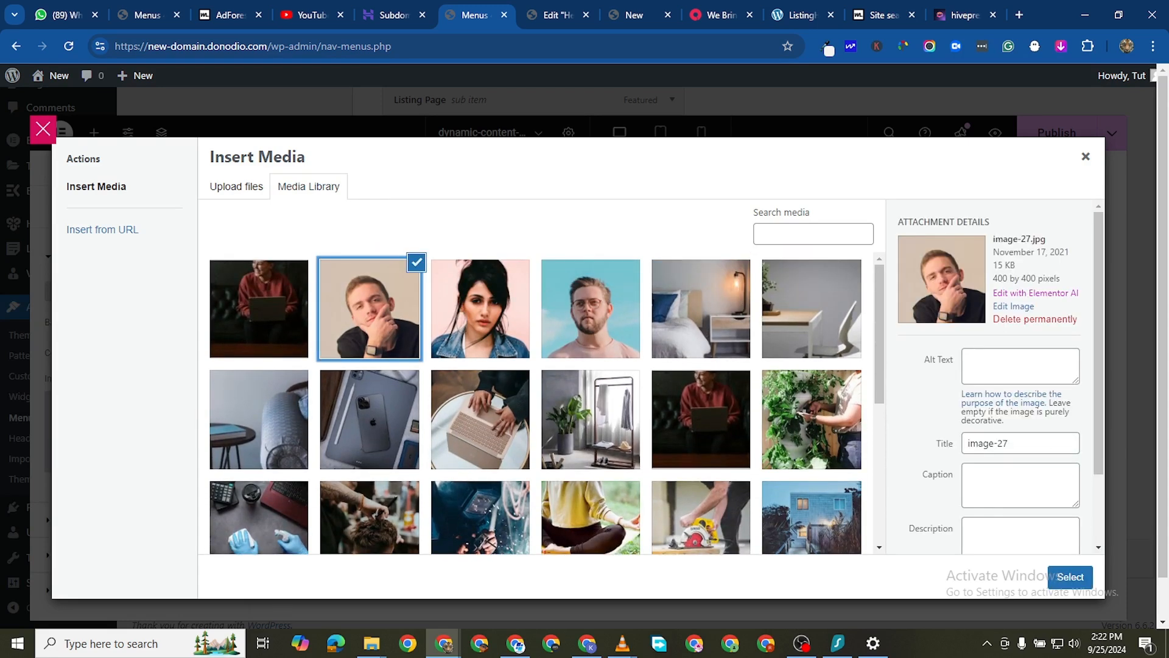
click(1070, 577)
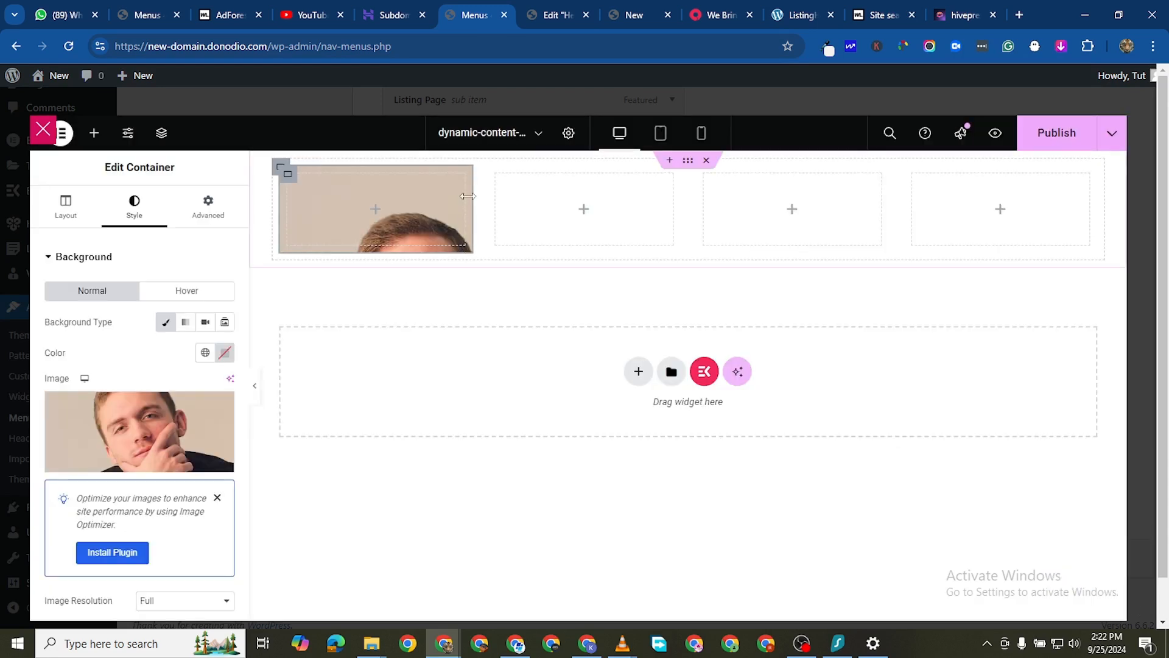
Step: Set the background image's position to Center Center, repeat to No-repeat and display size to Cover
scroll(188, 430, down, 3)
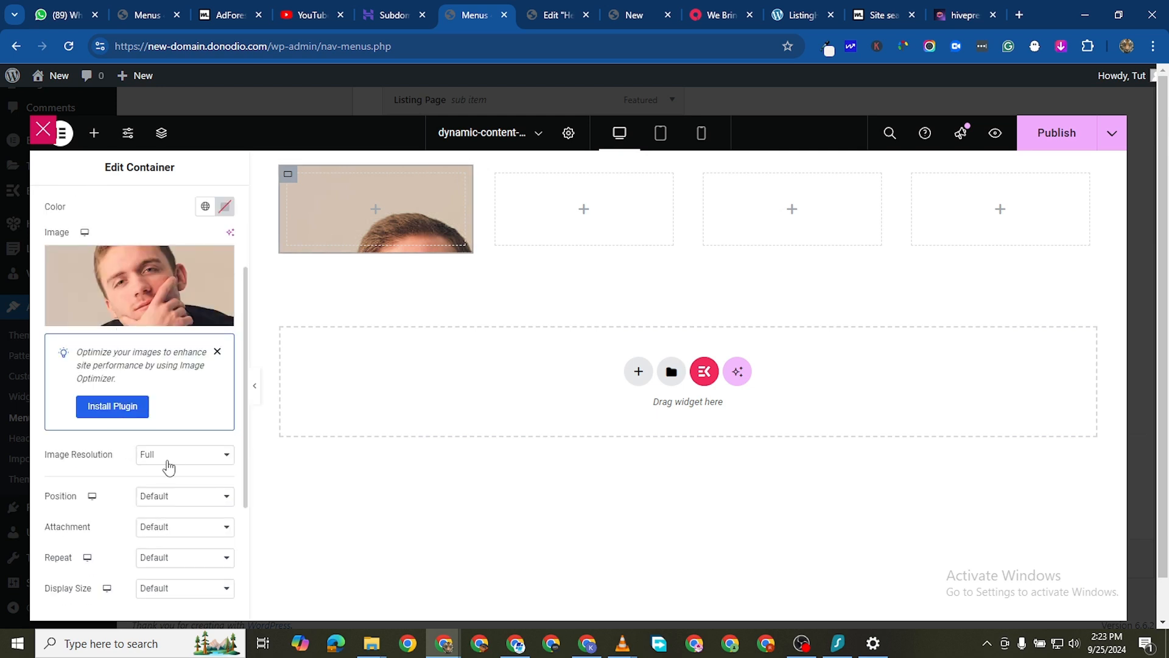
click(177, 503)
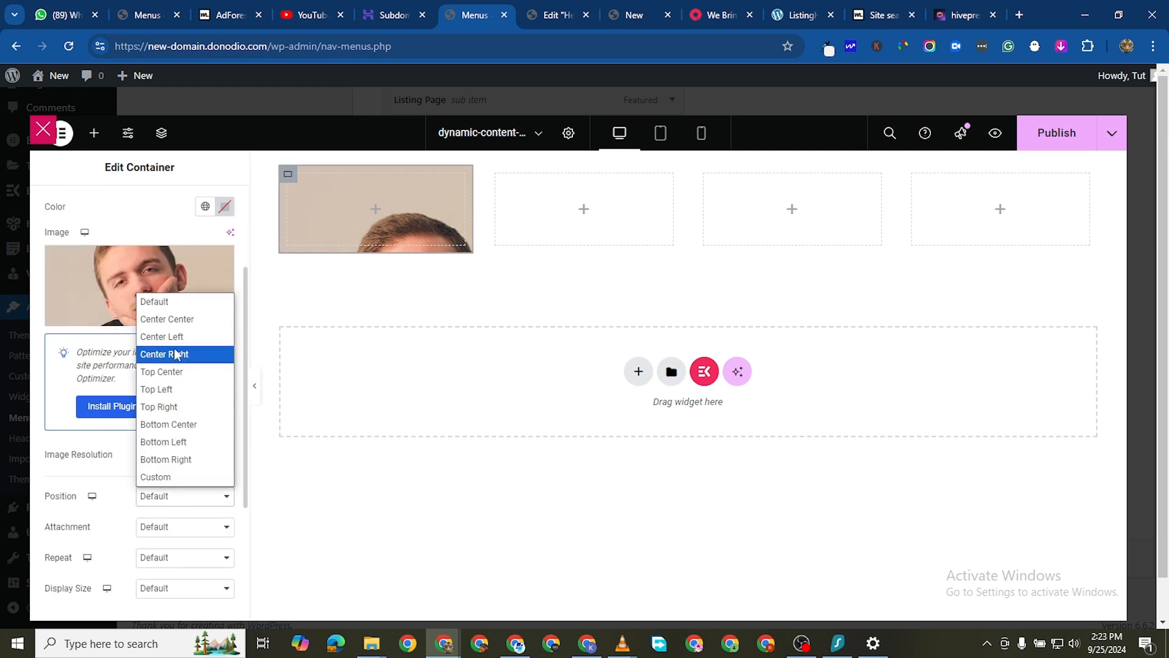
click(178, 319)
scroll(164, 481, down, 3)
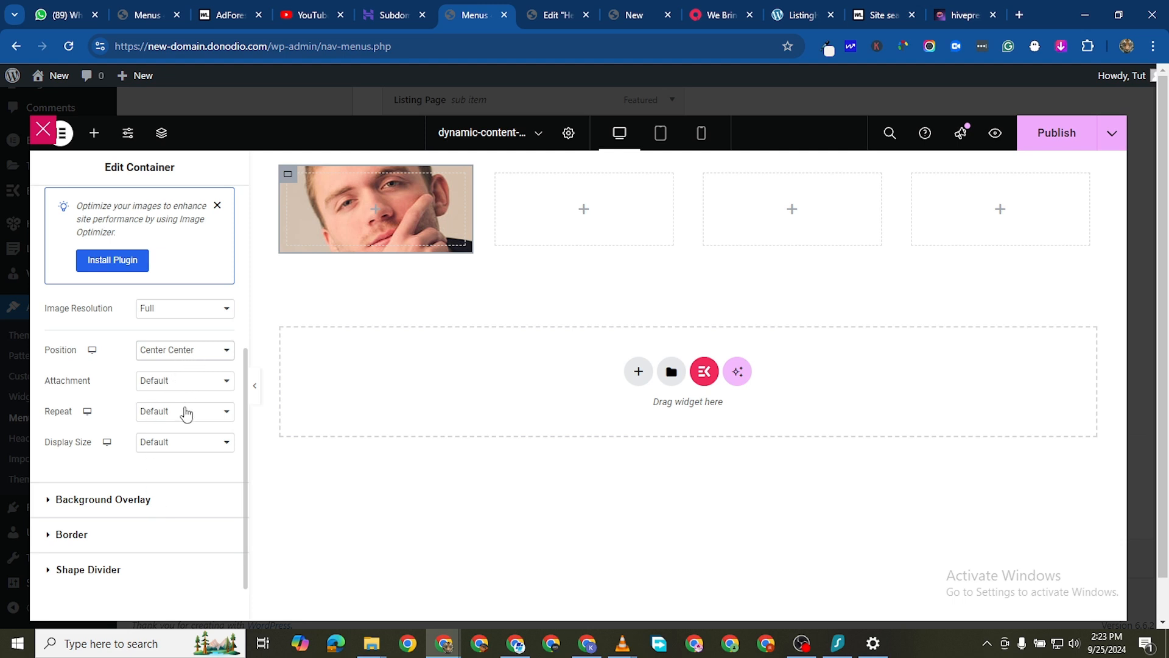
click(183, 413)
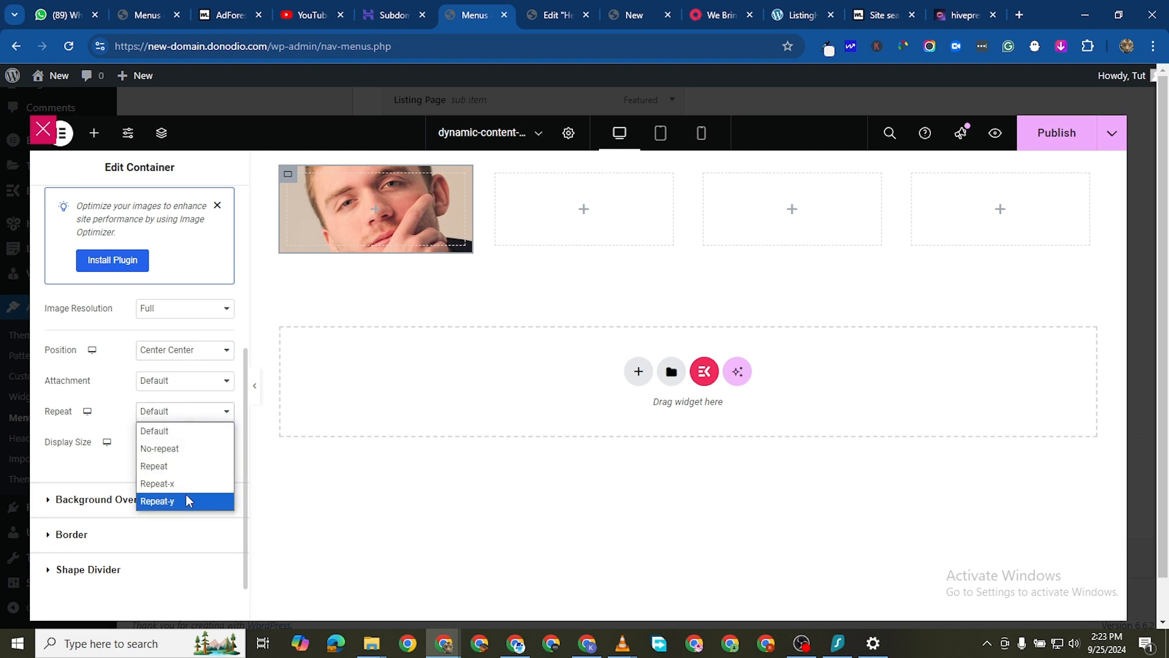
click(183, 452)
click(174, 442)
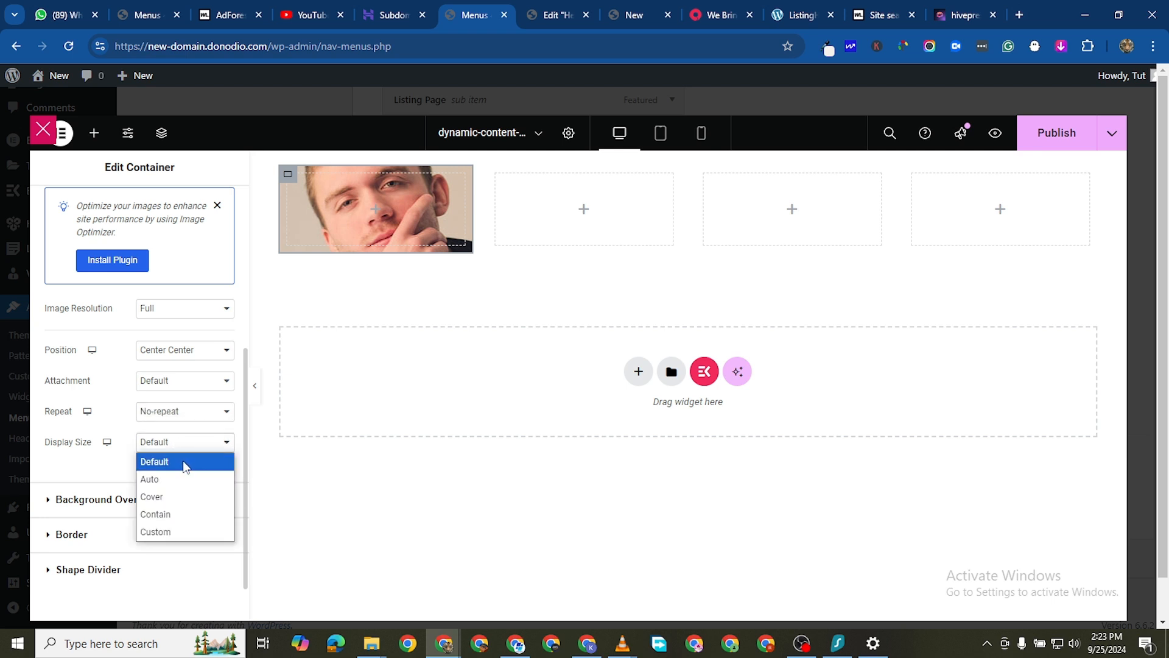
click(191, 494)
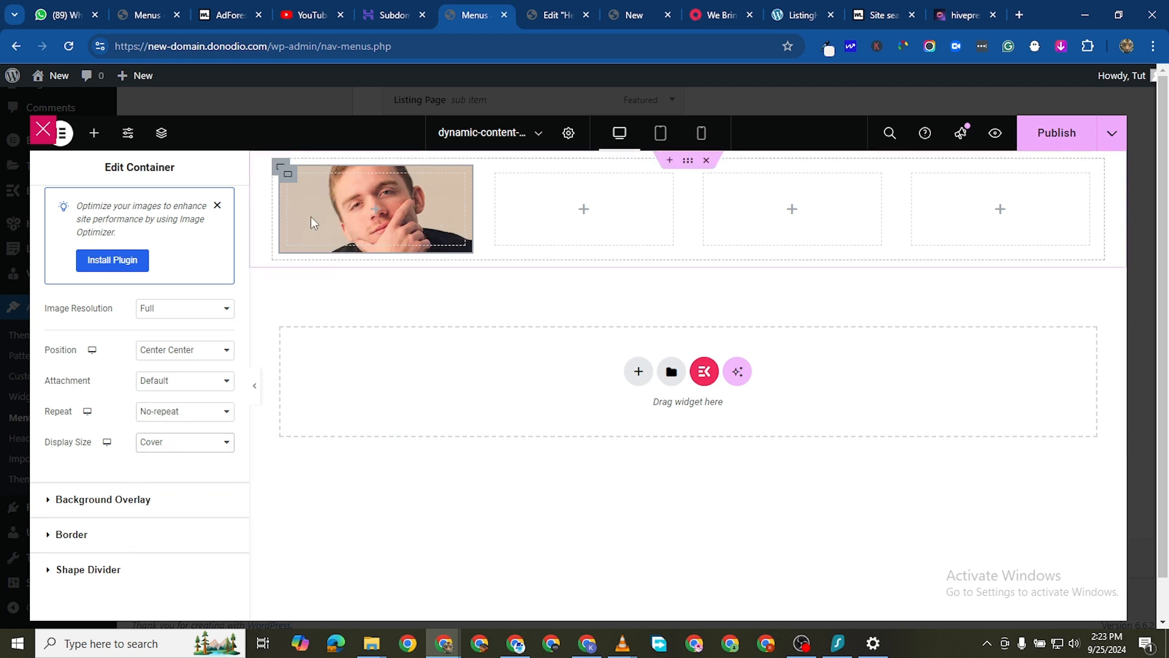
click(96, 133)
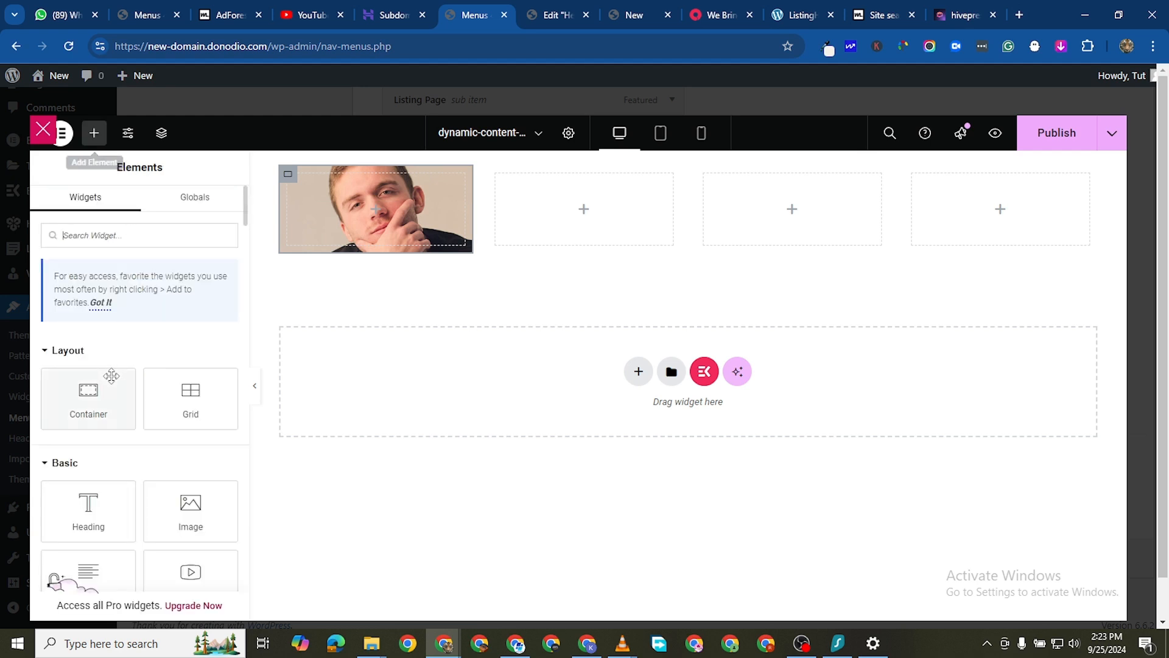
scroll(99, 516, down, 3)
scroll(98, 429, up, 2)
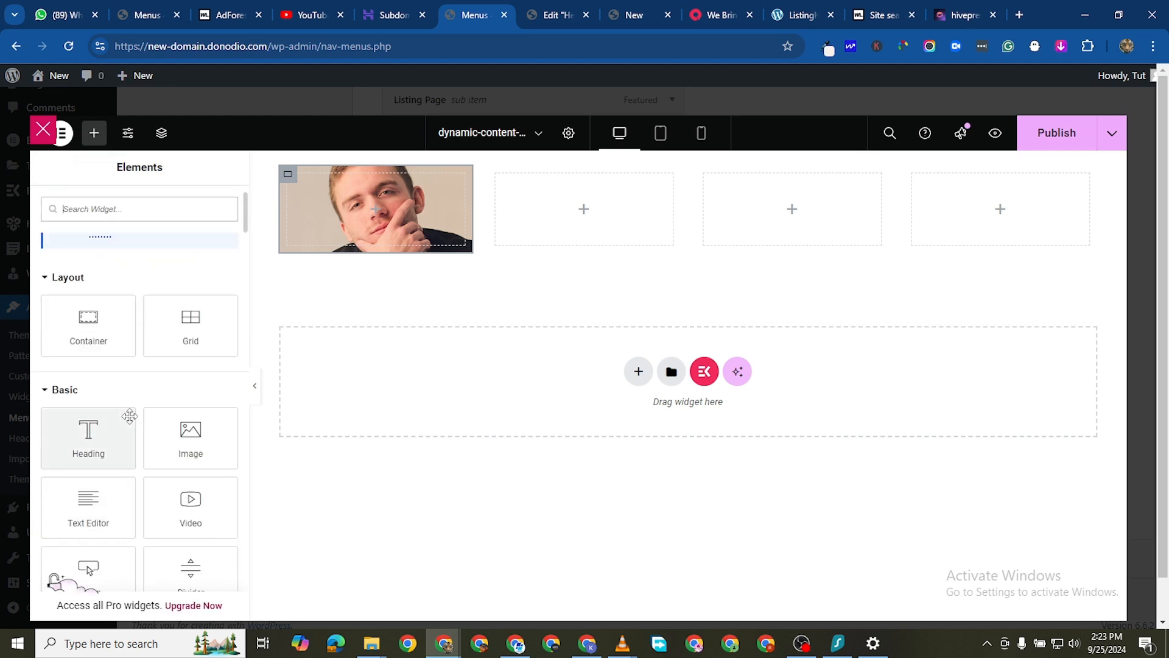
scroll(125, 420, down, 2)
click(88, 426)
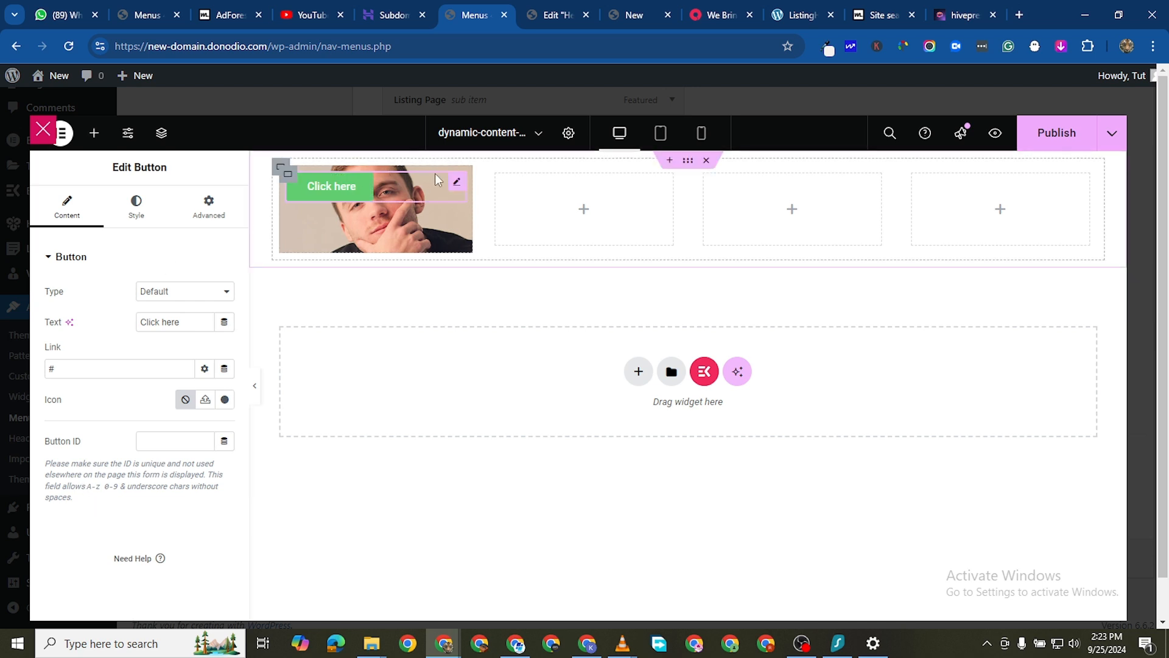
right_click(457, 189)
click(492, 508)
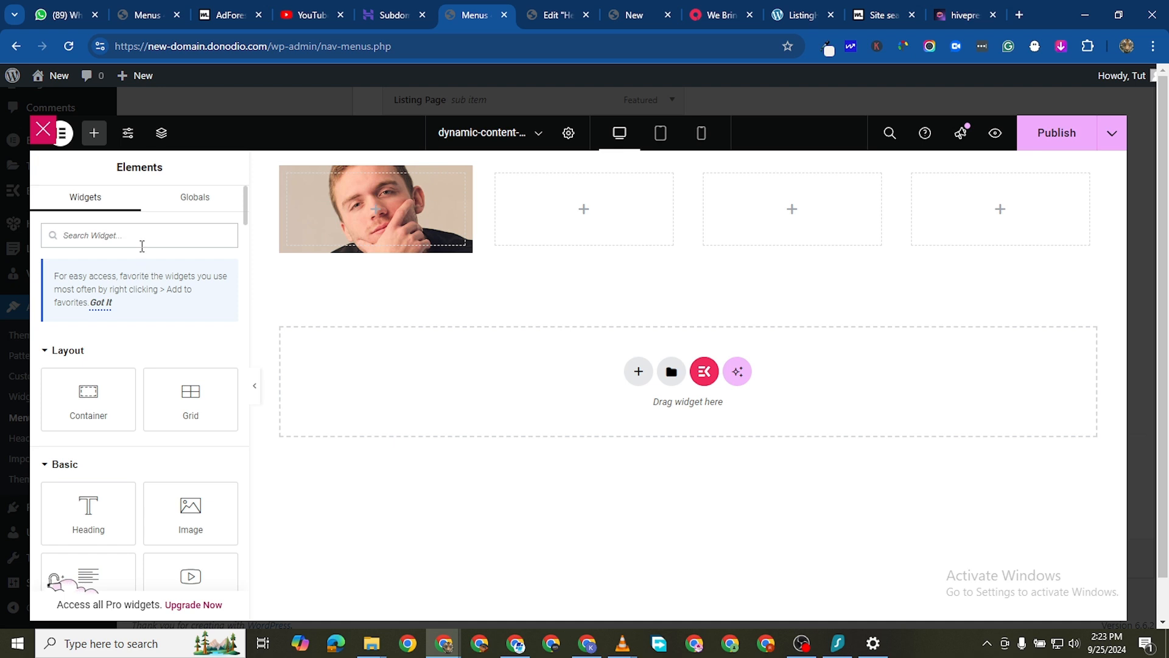
Step: Add a Spacer widget inside the image container and set its space to 150 px
text(space)
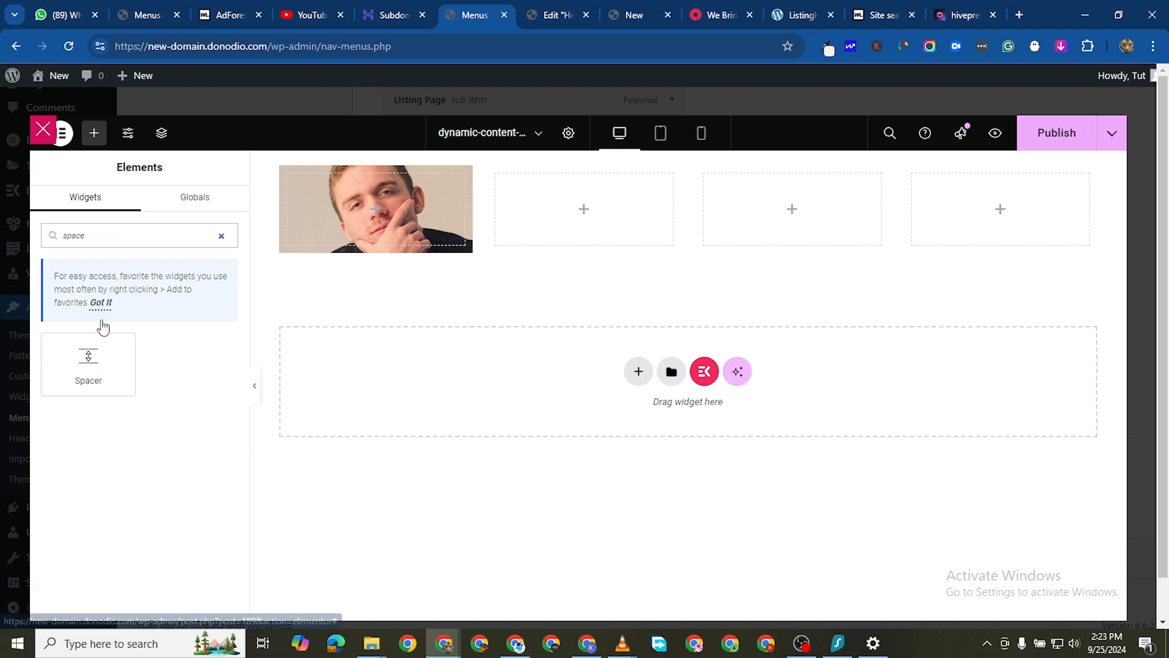
drag(97, 341, 375, 177)
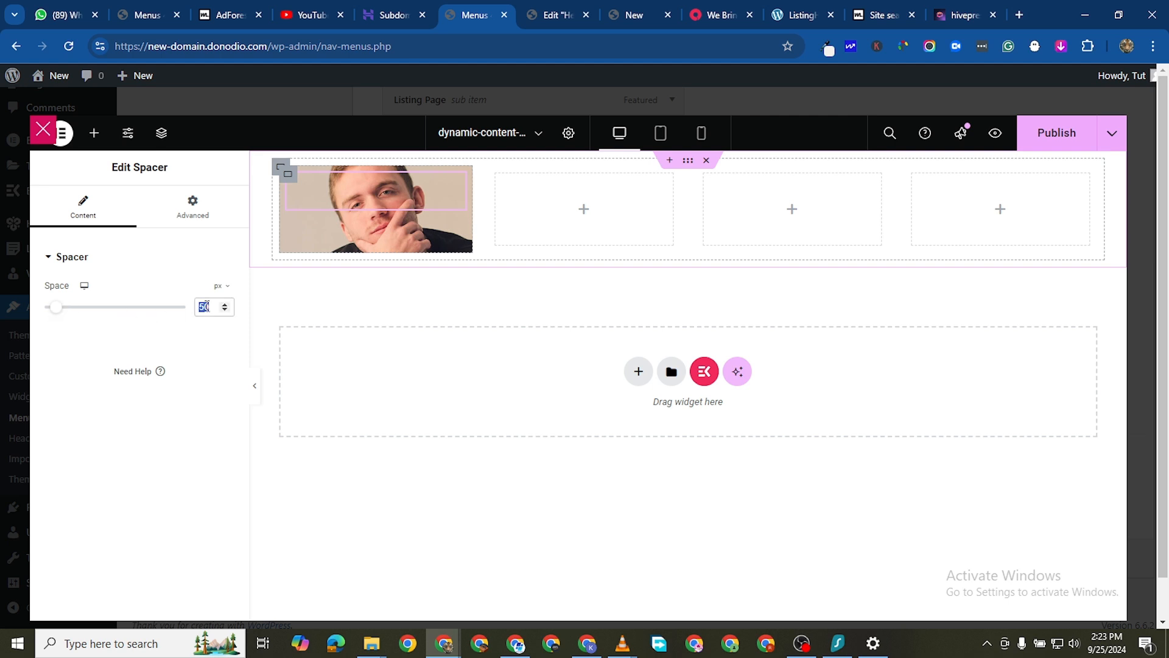
text(150)
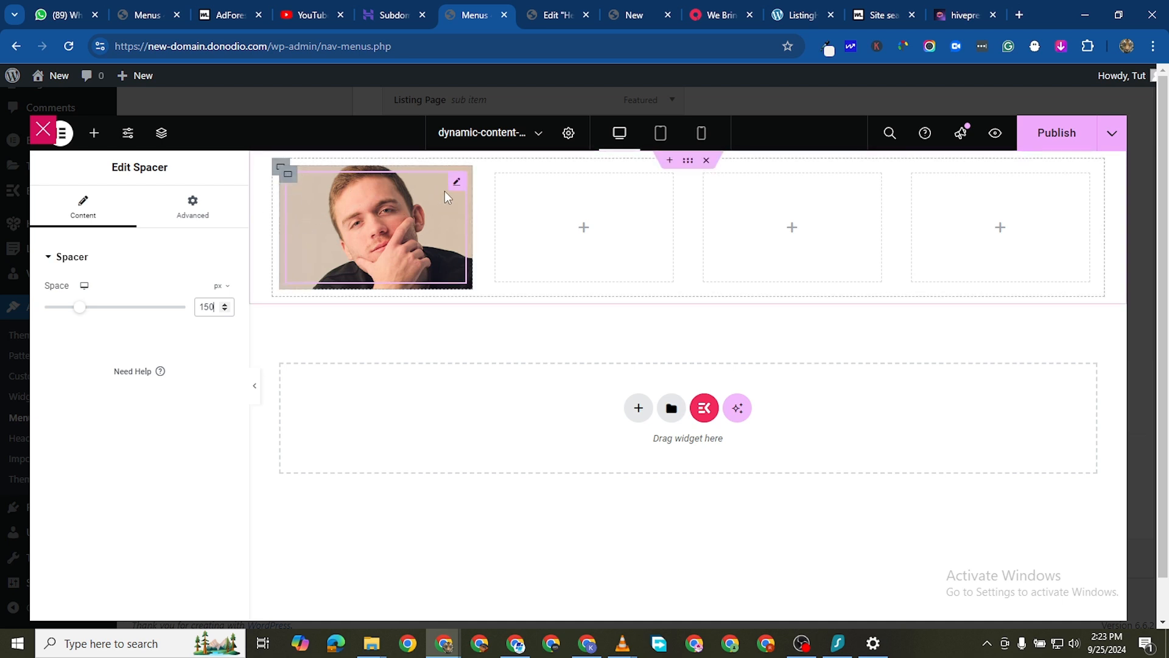
Step: Duplicate the first image container and delete the three empty containers beside the copies
right_click(289, 183)
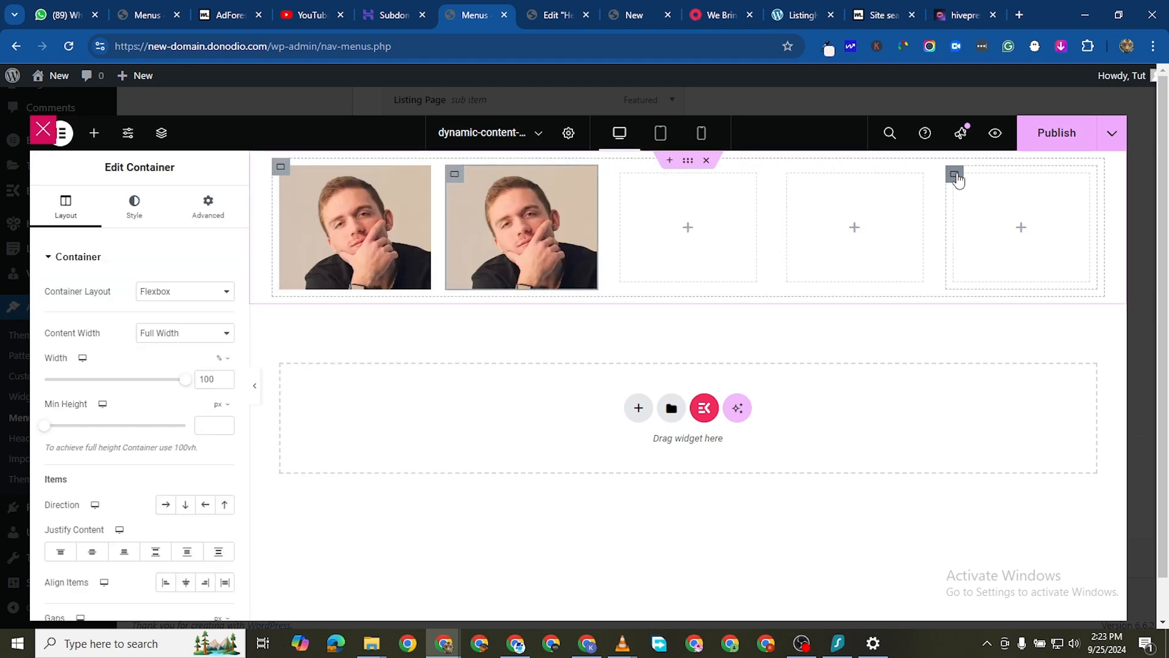
right_click(948, 177)
click(973, 558)
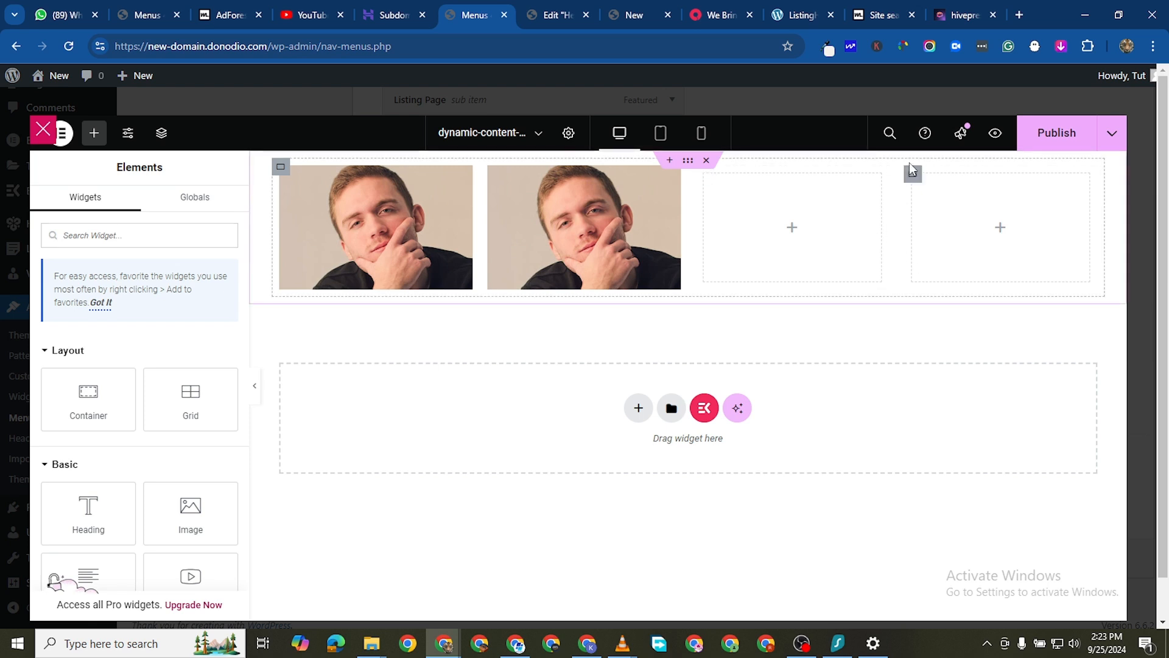
right_click(914, 178)
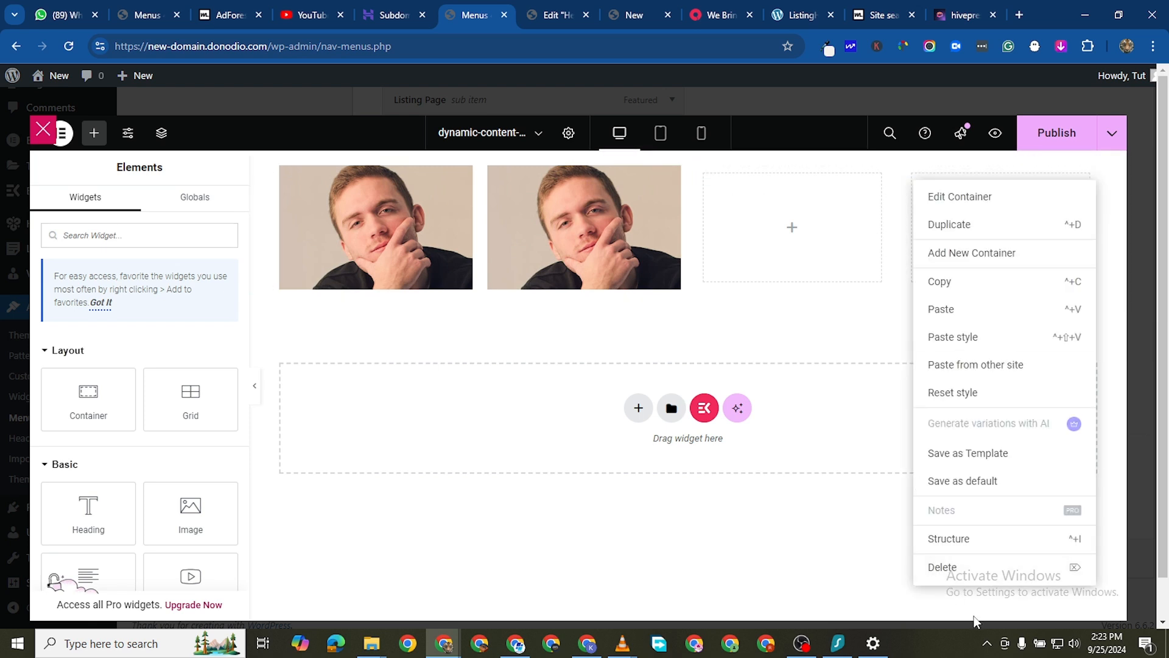
click(957, 576)
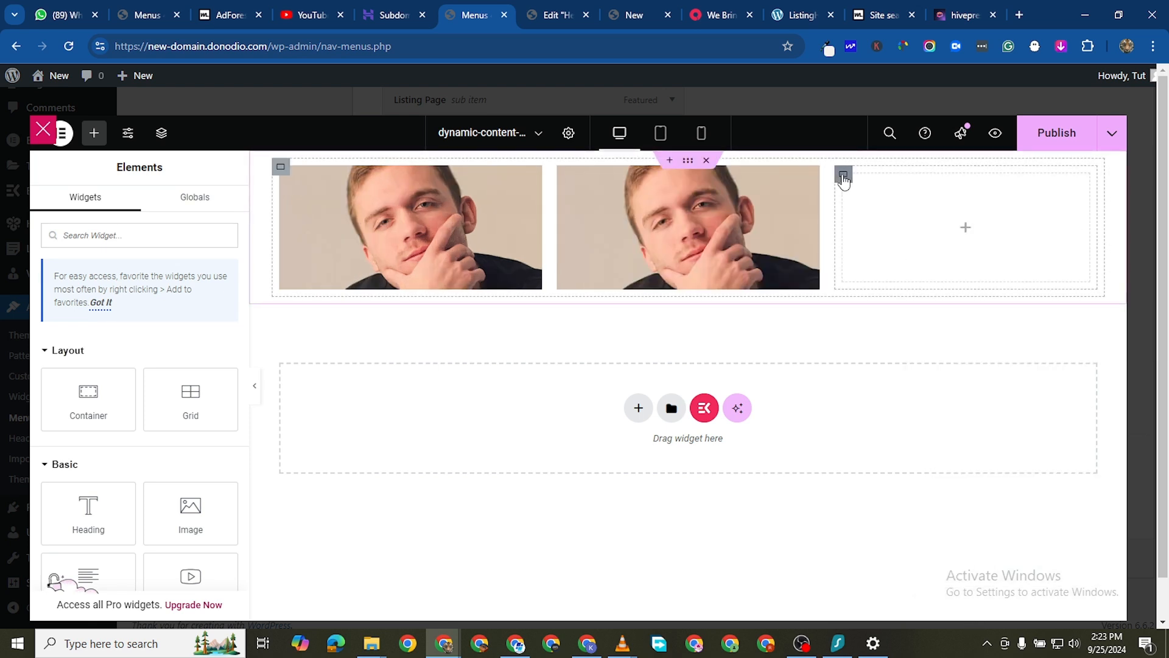
right_click(844, 177)
click(890, 558)
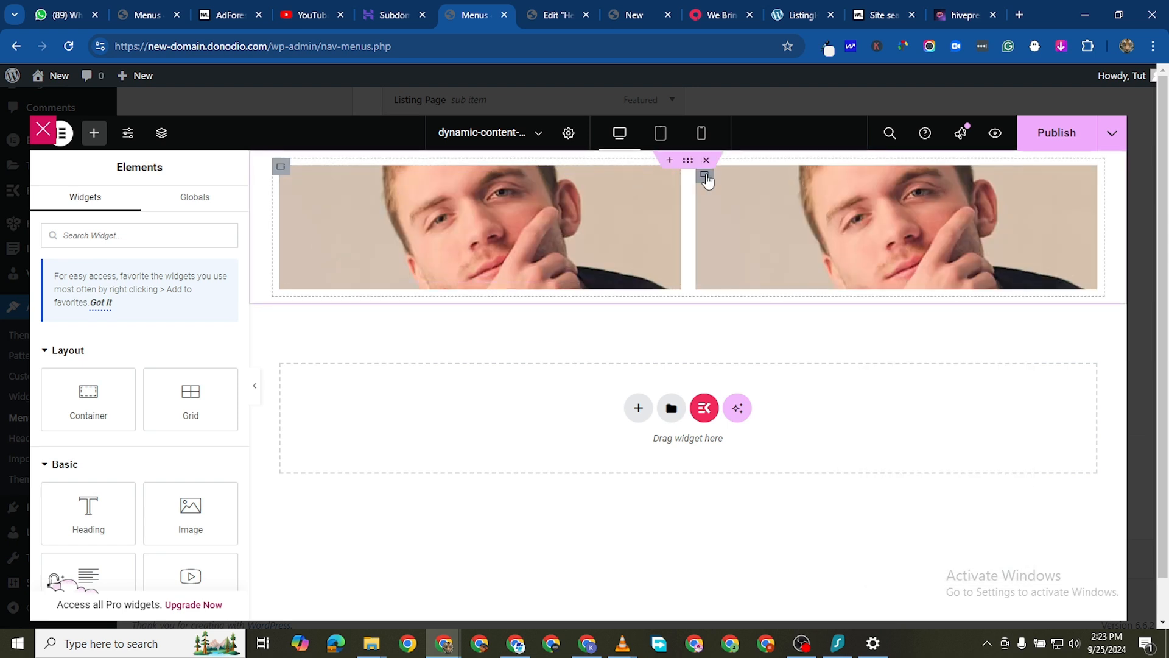
Step: Duplicate the image container twice more so that four image containers sit side by side
right_click(706, 177)
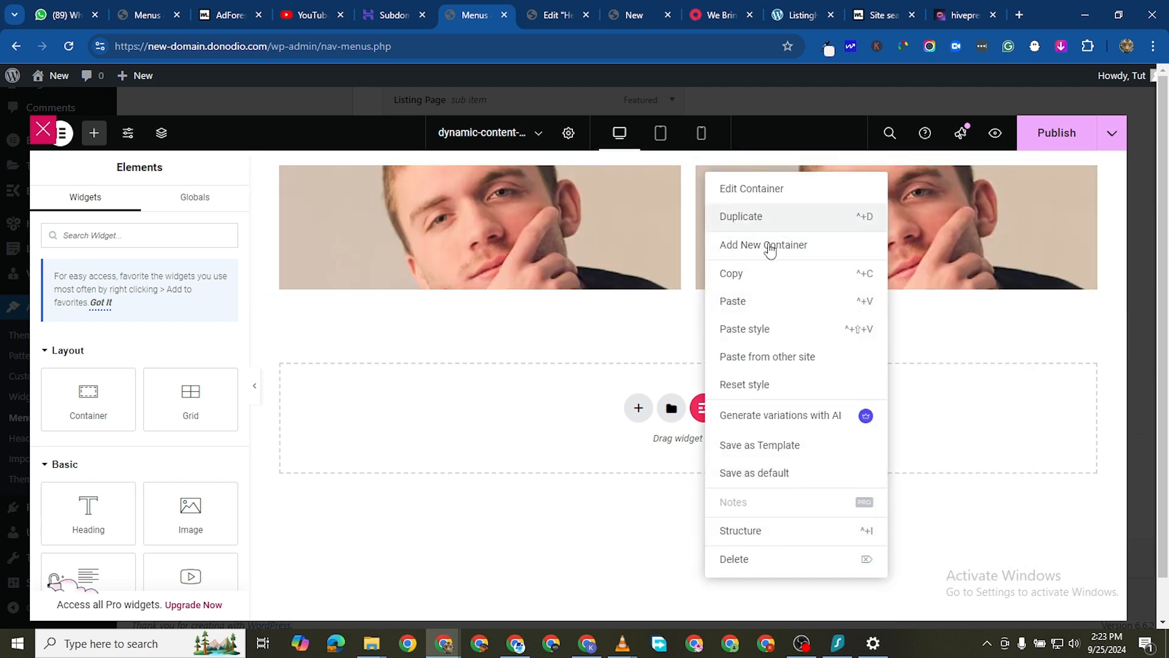
click(782, 213)
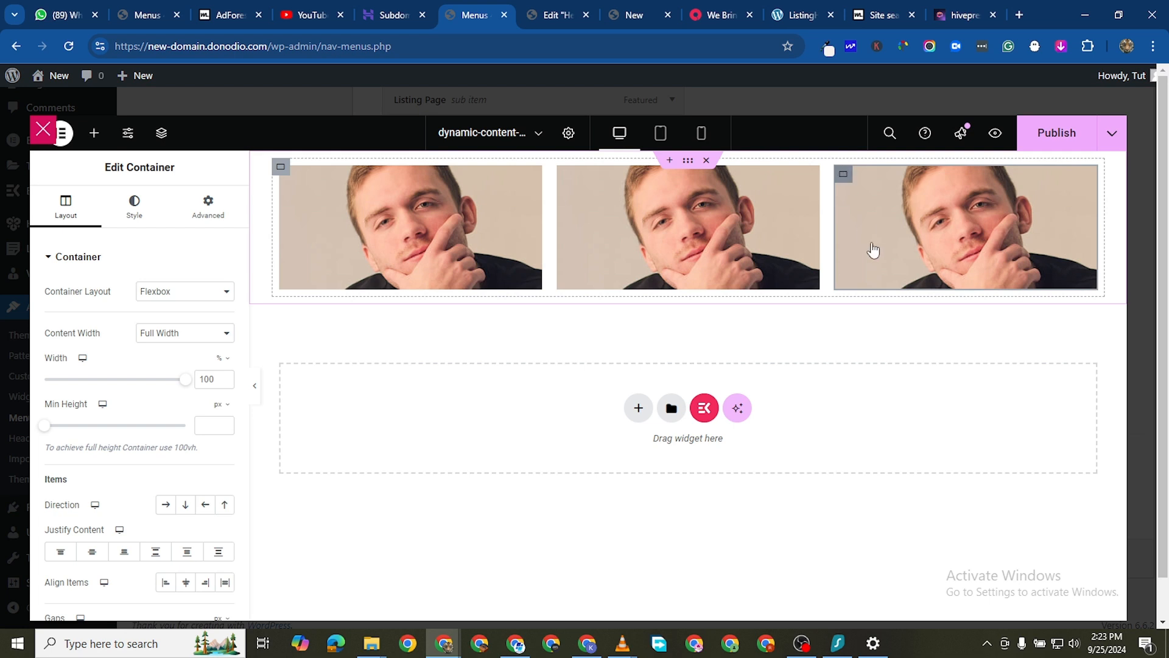
right_click(844, 172)
key(ctrl+d)
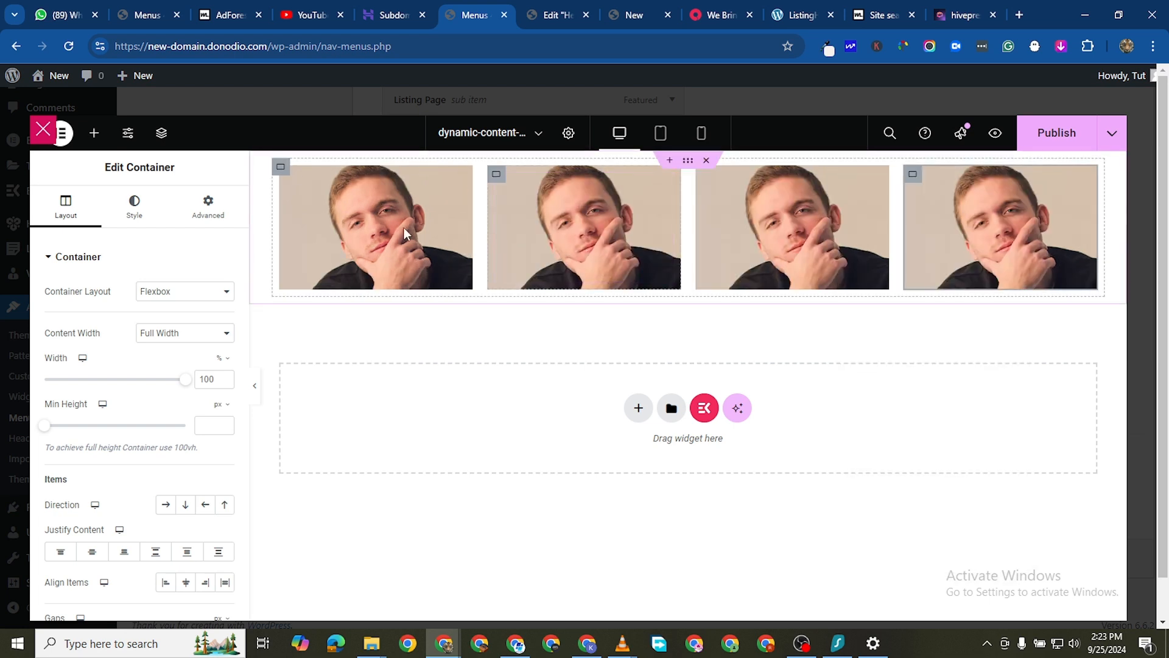
Step: Set the first container's Spacer widget to a space of 200 px
click(457, 183)
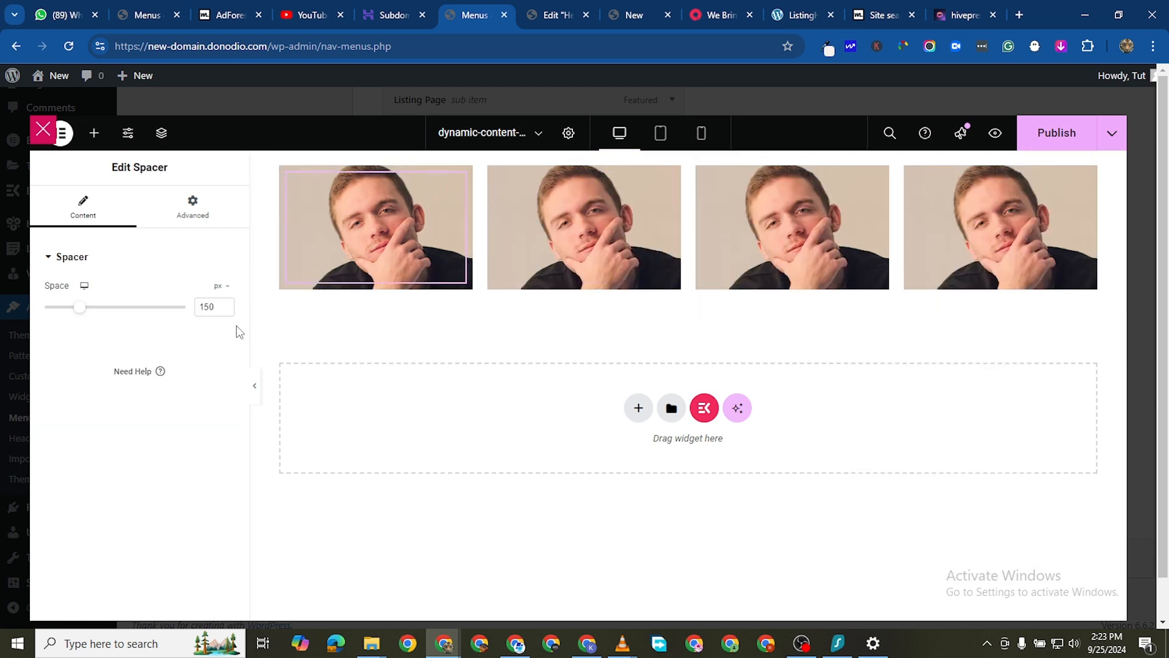
drag(85, 314, 98, 318)
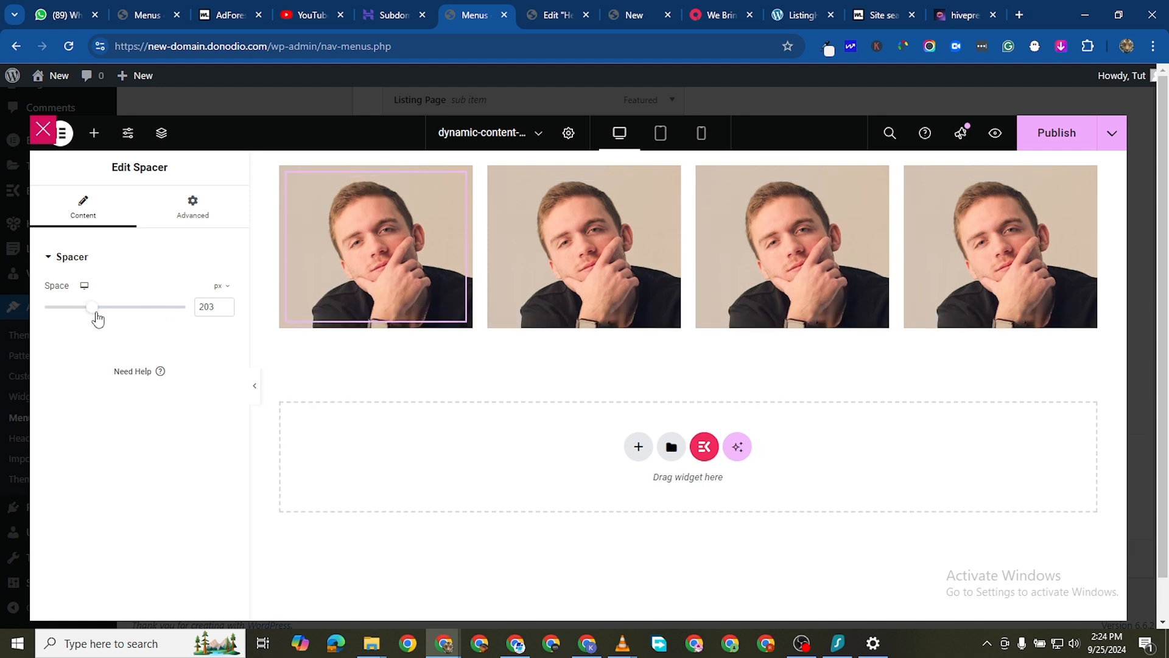
click(225, 310)
click(225, 310)
click(225, 310)
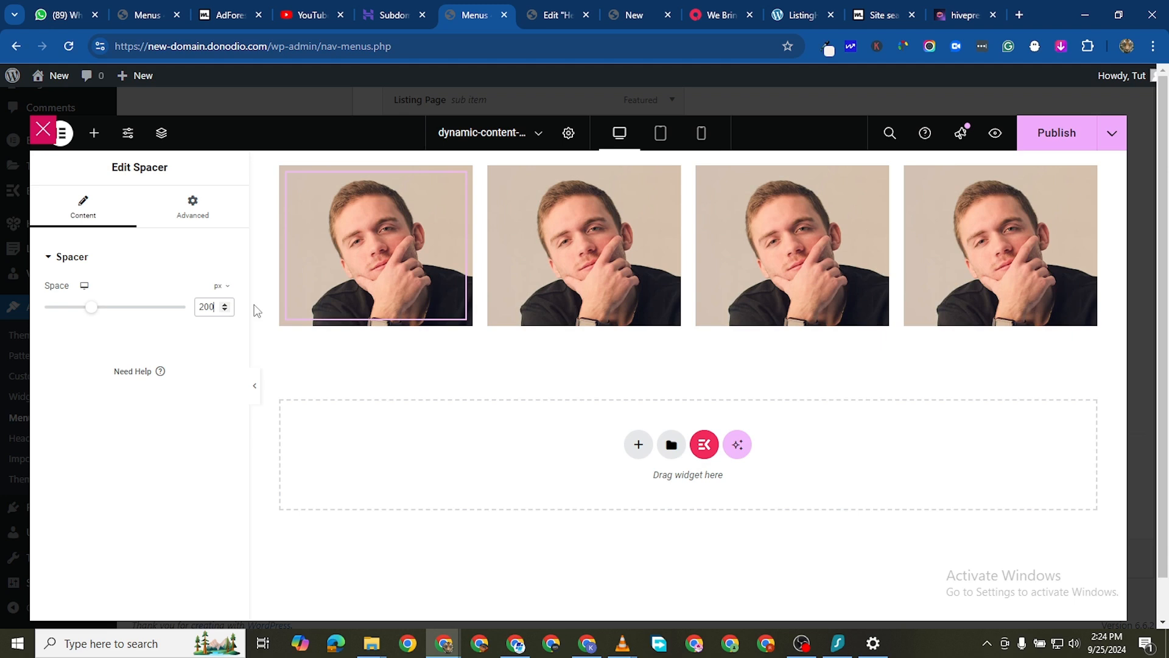
Step: Replace the second container's background image with image-28.jpg from the media library
click(497, 176)
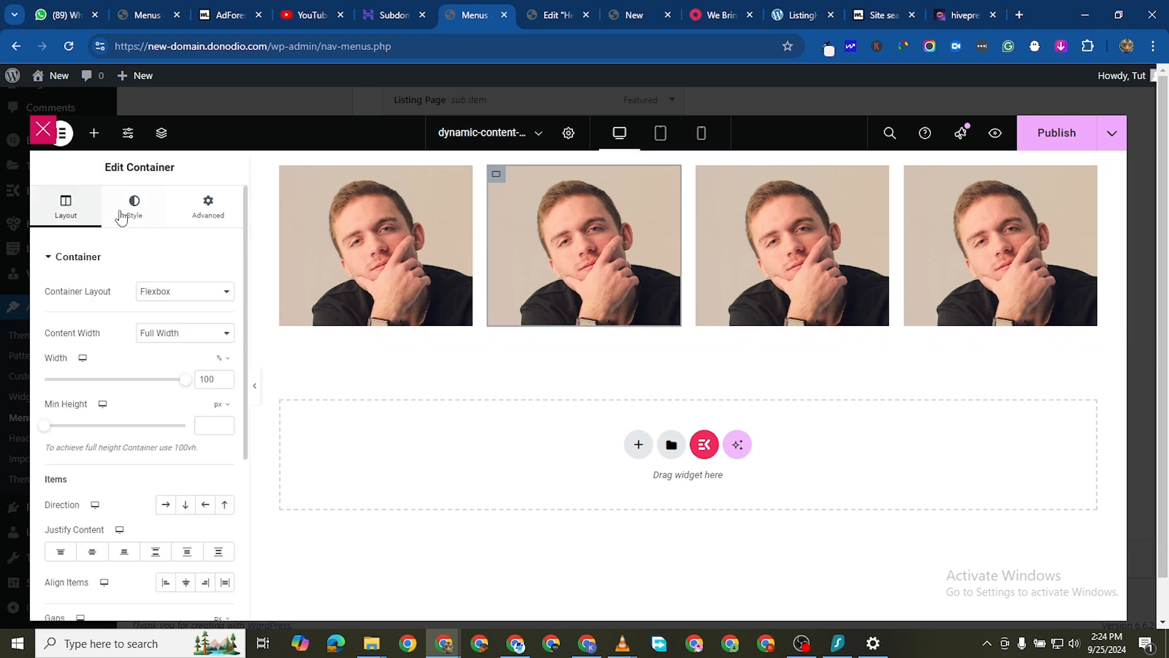
click(134, 207)
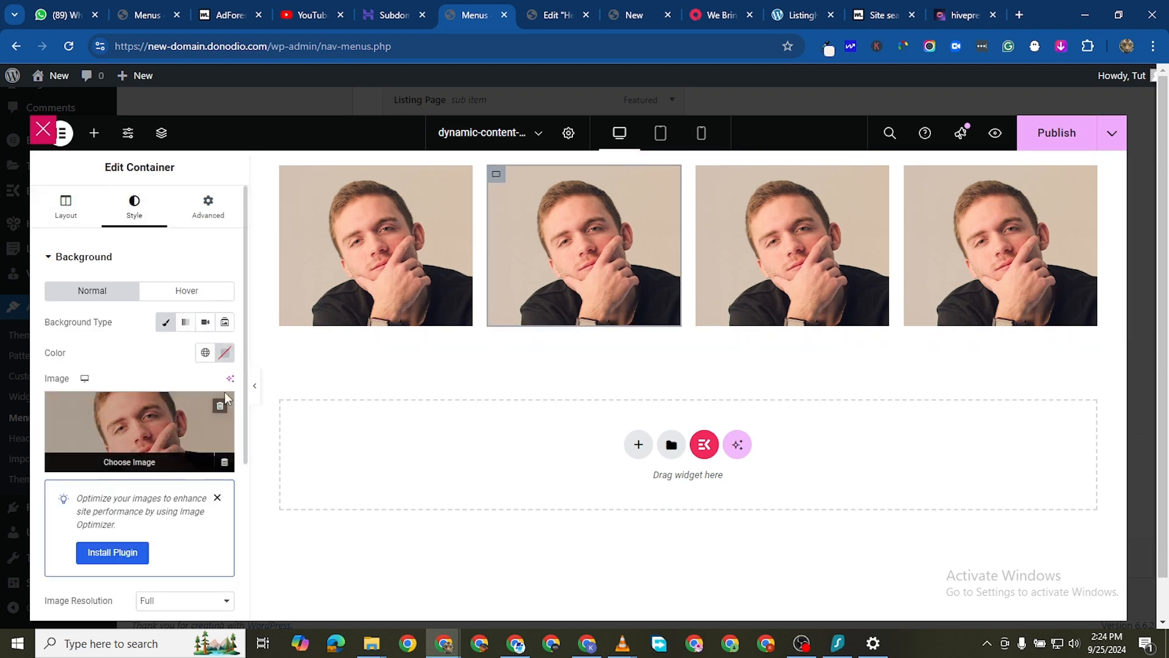
click(161, 436)
click(515, 316)
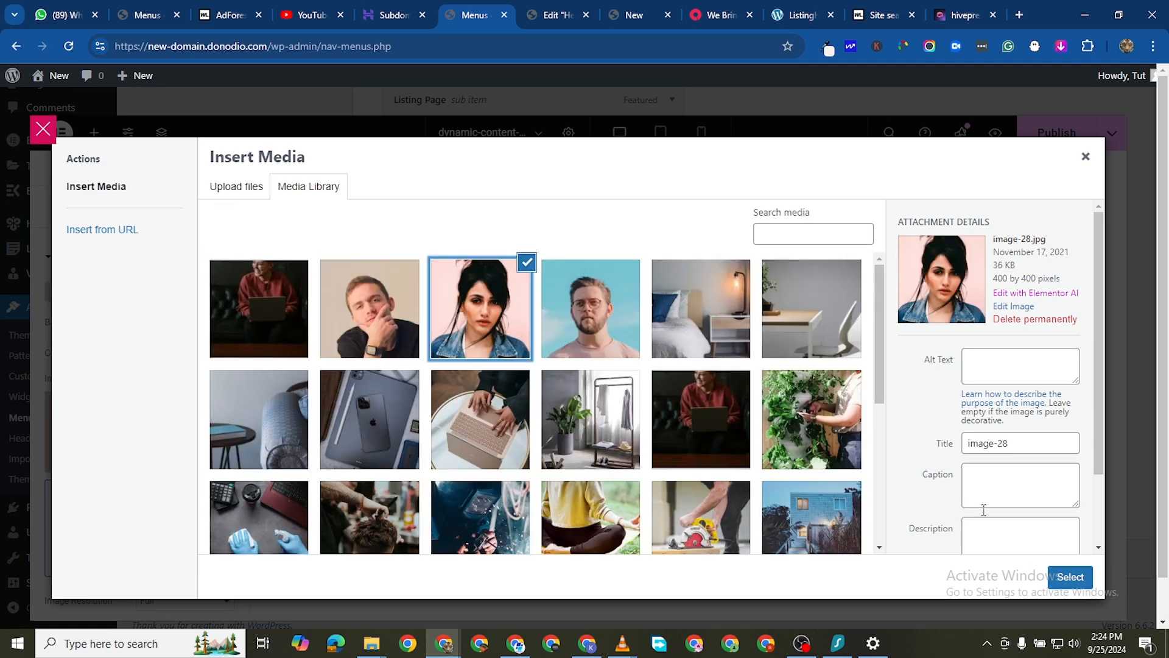
click(1073, 580)
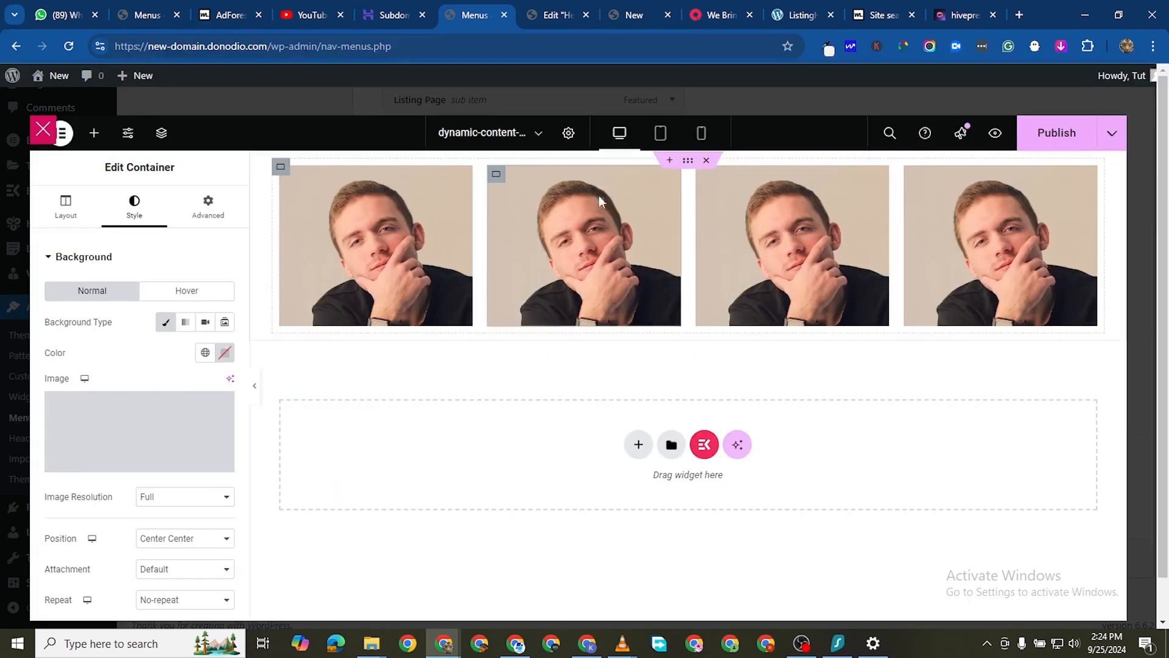
Step: Replace the third container's background with the media library portrait of the man in glasses against a blue sky
click(705, 175)
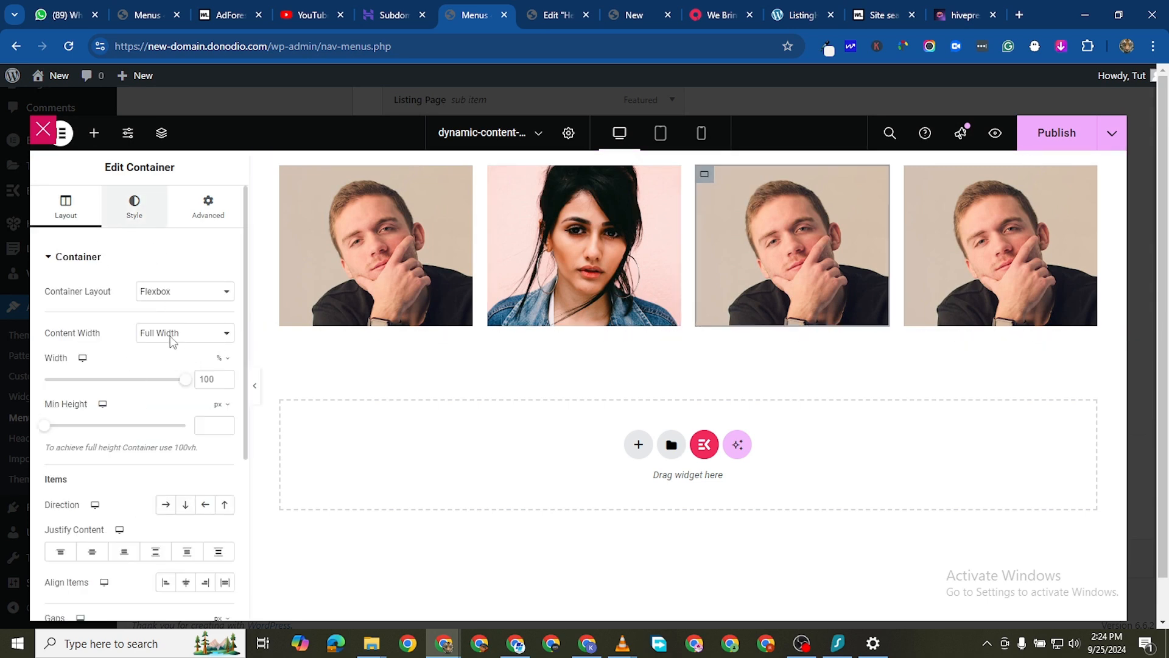
click(134, 207)
click(152, 412)
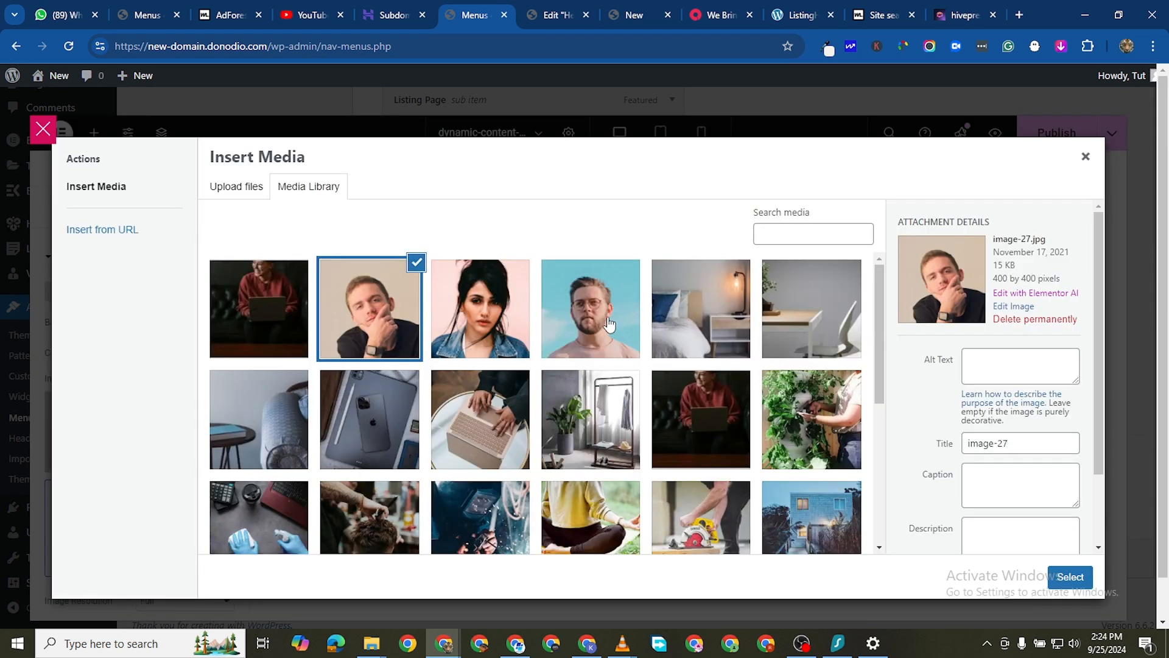
click(609, 325)
click(1070, 577)
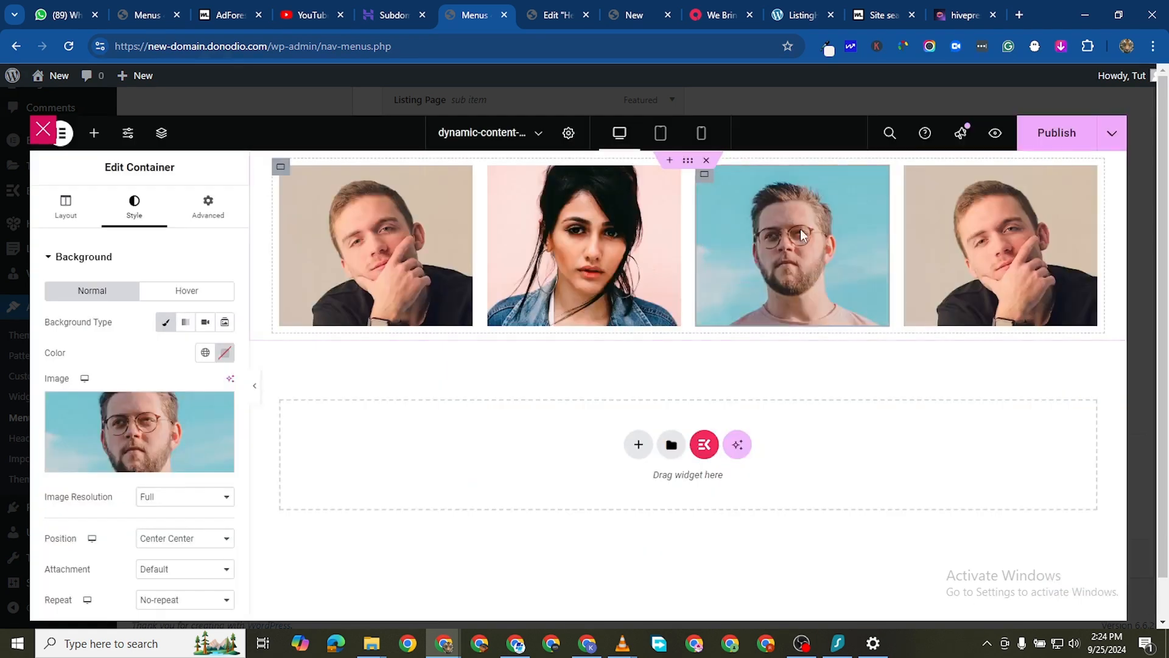
Step: Replace the fourth container's background image with image-5.jpg, the green sneakers, from the media library
click(913, 174)
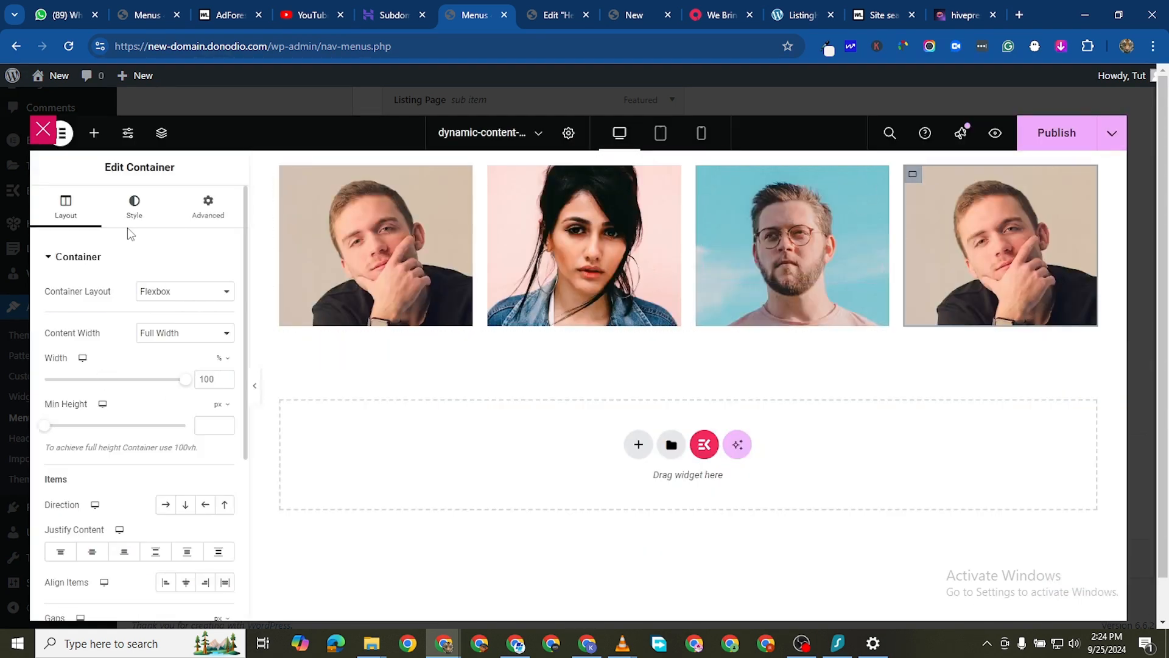
click(131, 209)
click(139, 432)
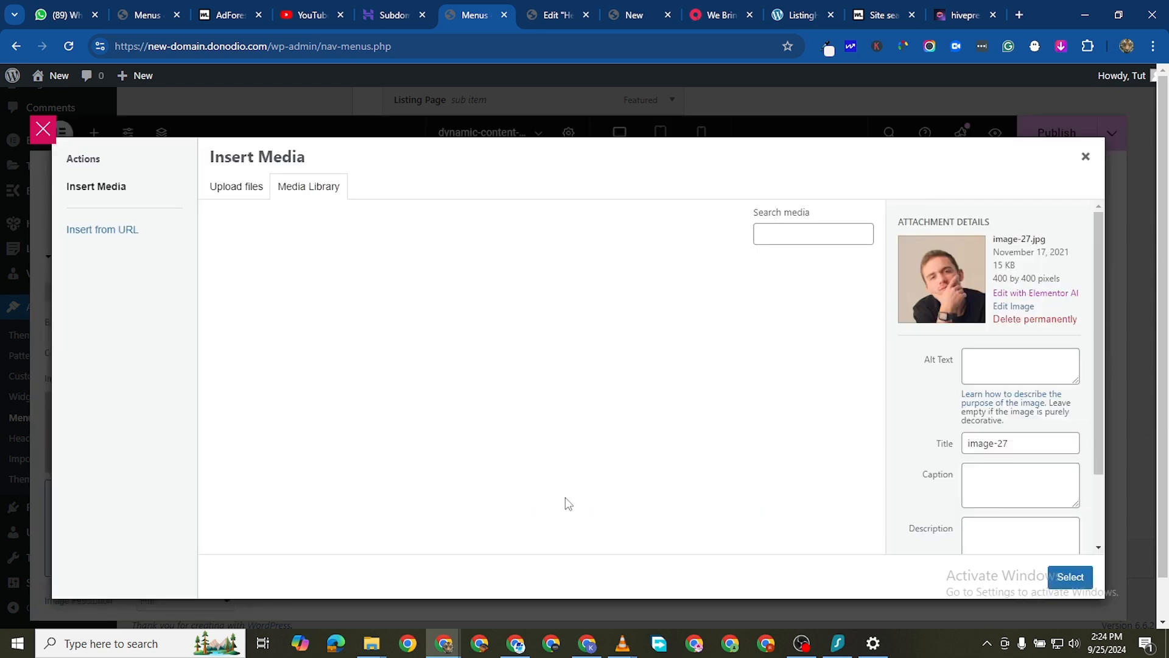
scroll(561, 466, down, 5)
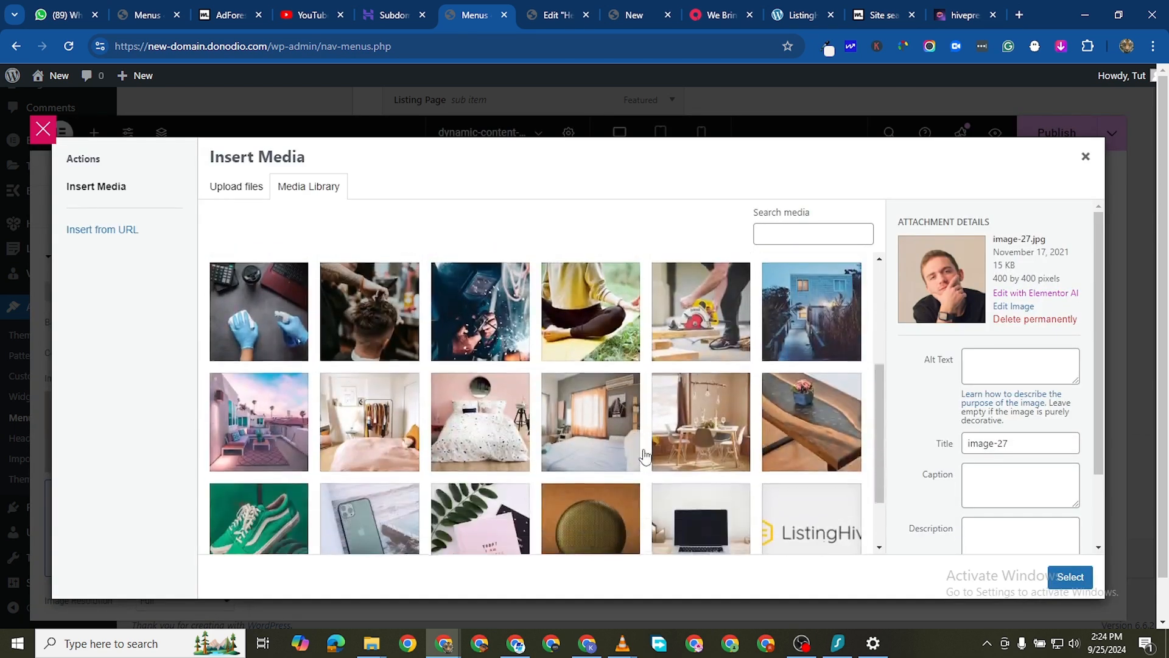
click(562, 466)
click(700, 462)
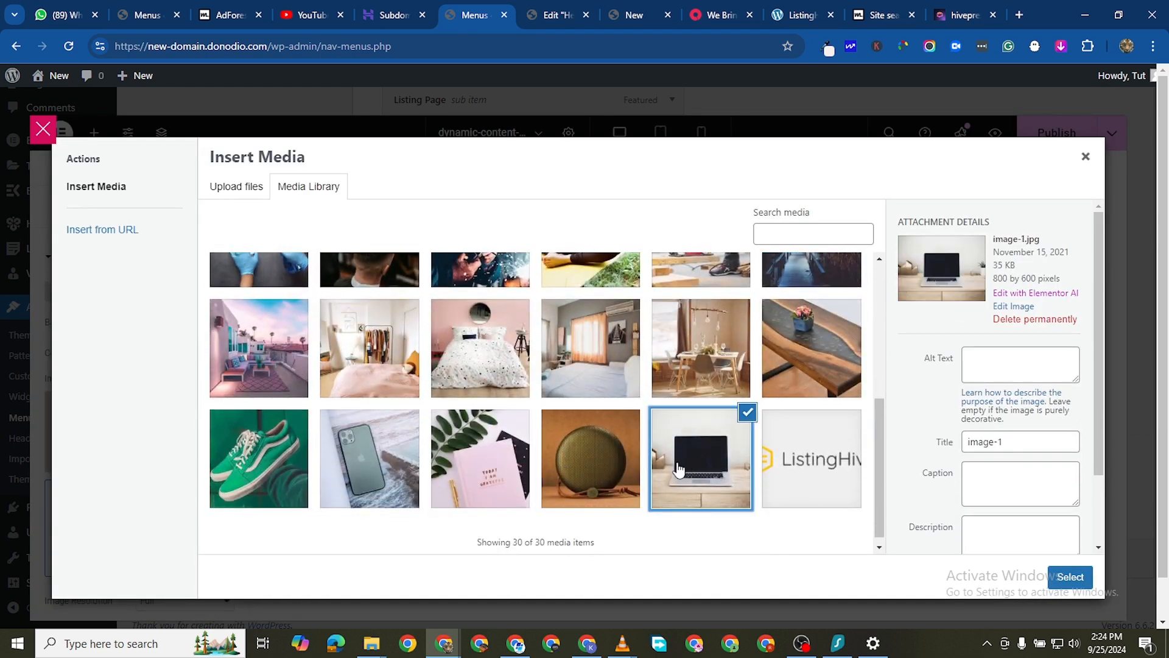
click(479, 432)
click(268, 435)
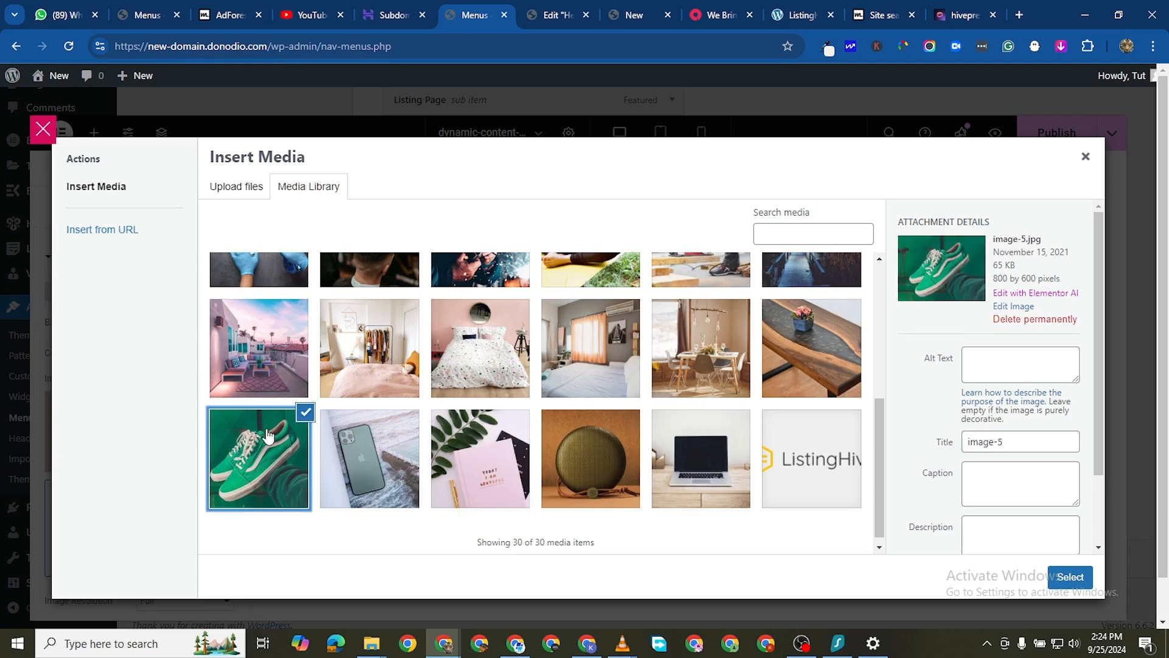
scroll(708, 401, up, 3)
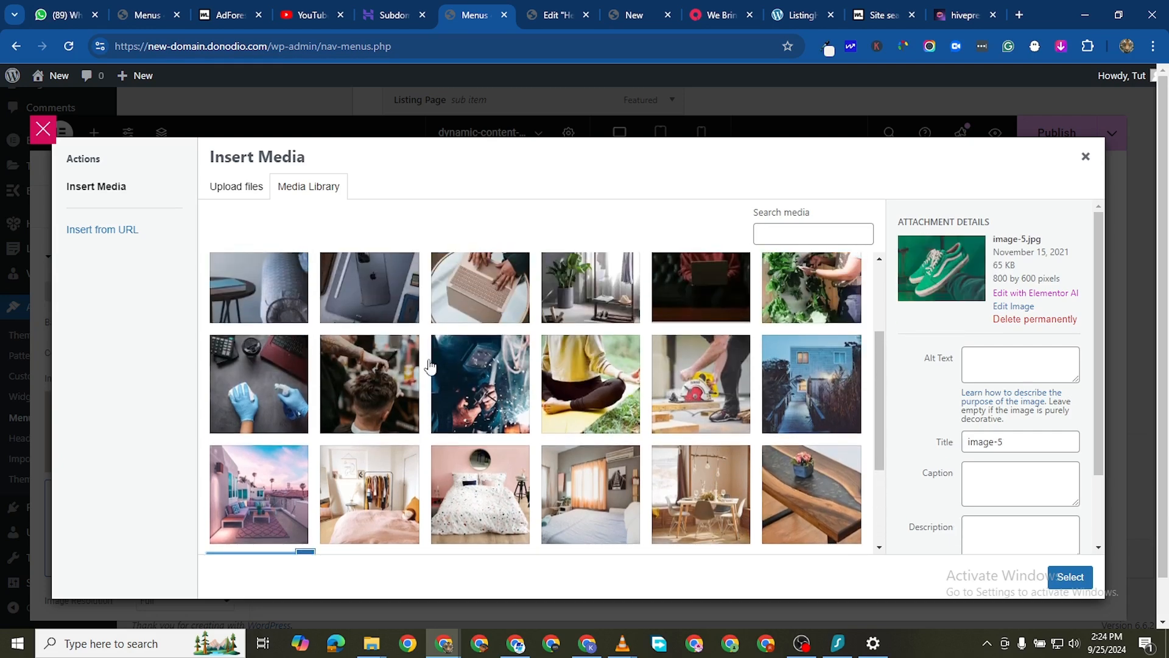
click(388, 393)
scroll(348, 415, down, 3)
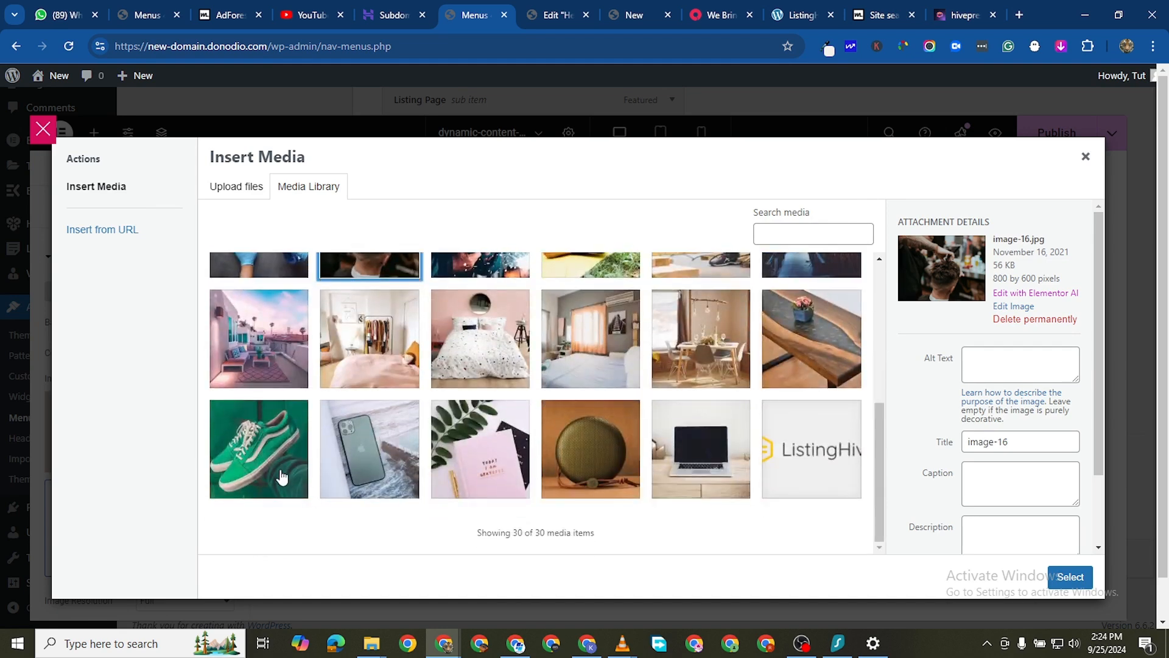
click(281, 475)
click(1070, 577)
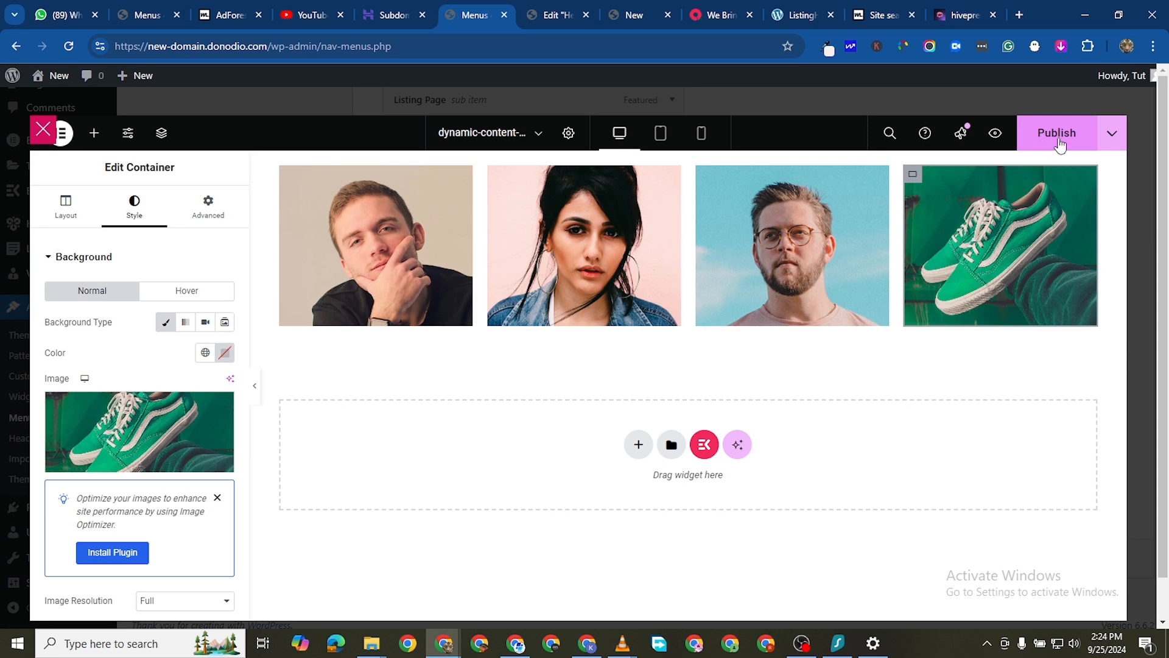
Step: Publish the mega menu content, close its editor and save the mega menu settings with default width and position
click(1060, 133)
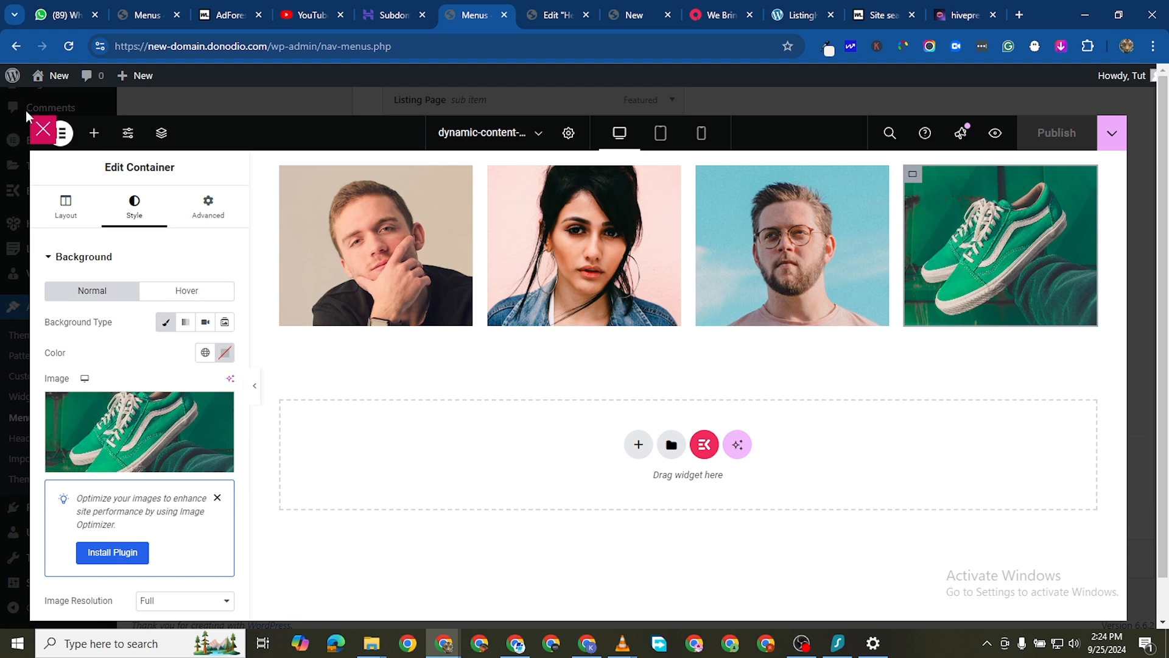
click(43, 129)
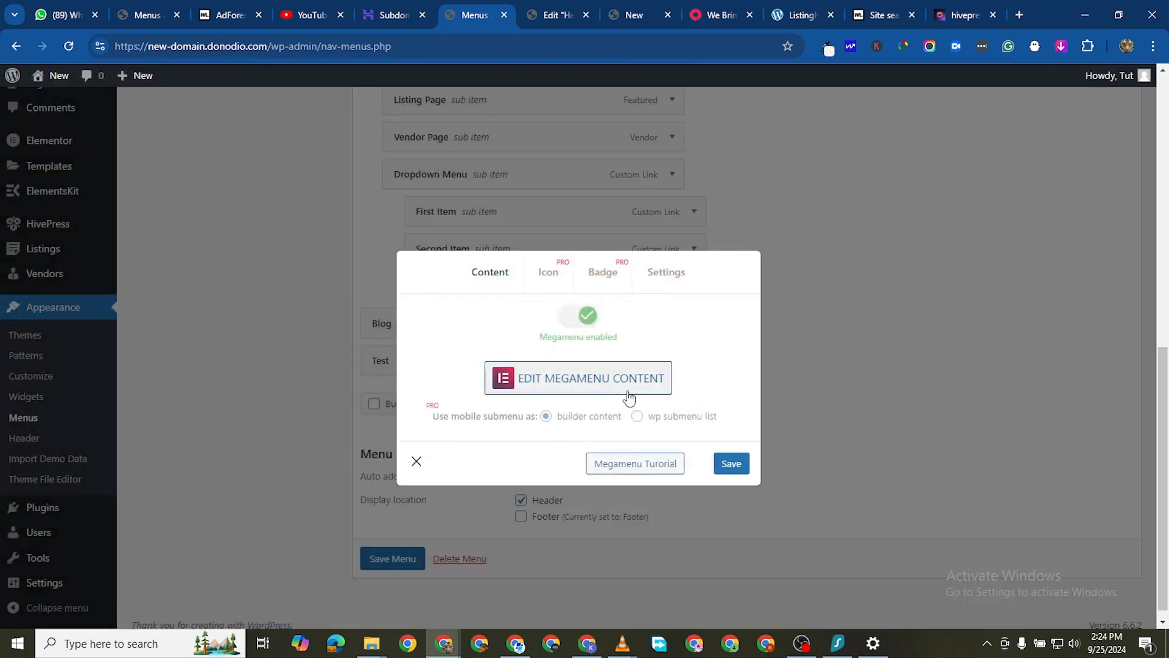
click(728, 464)
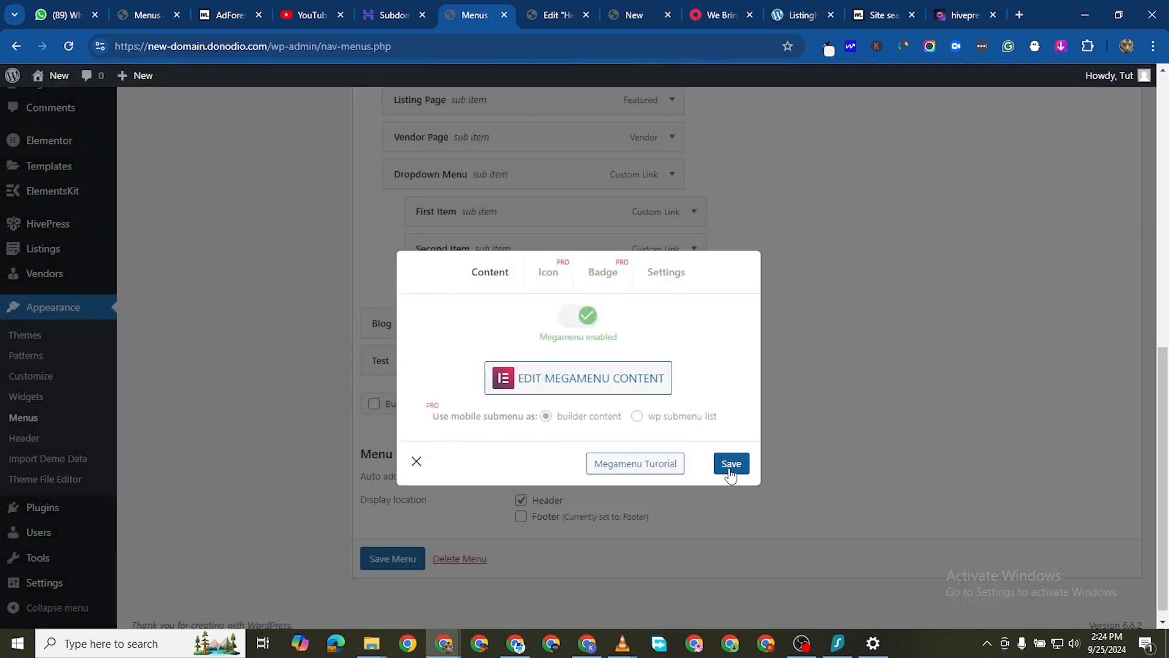
click(660, 277)
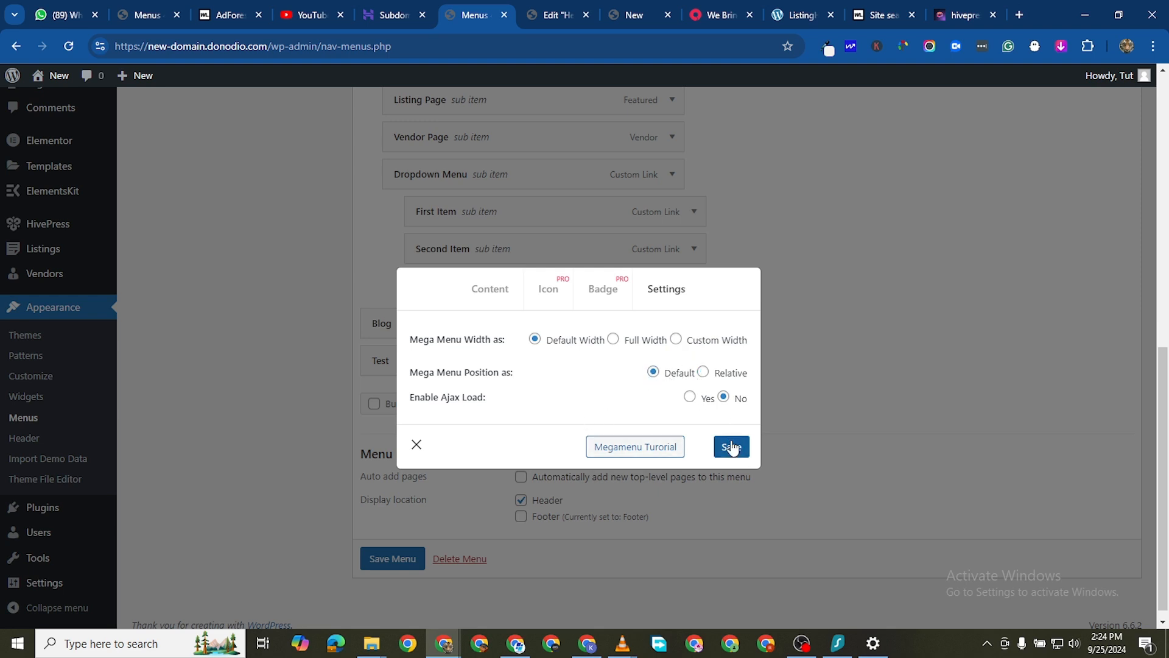
click(731, 446)
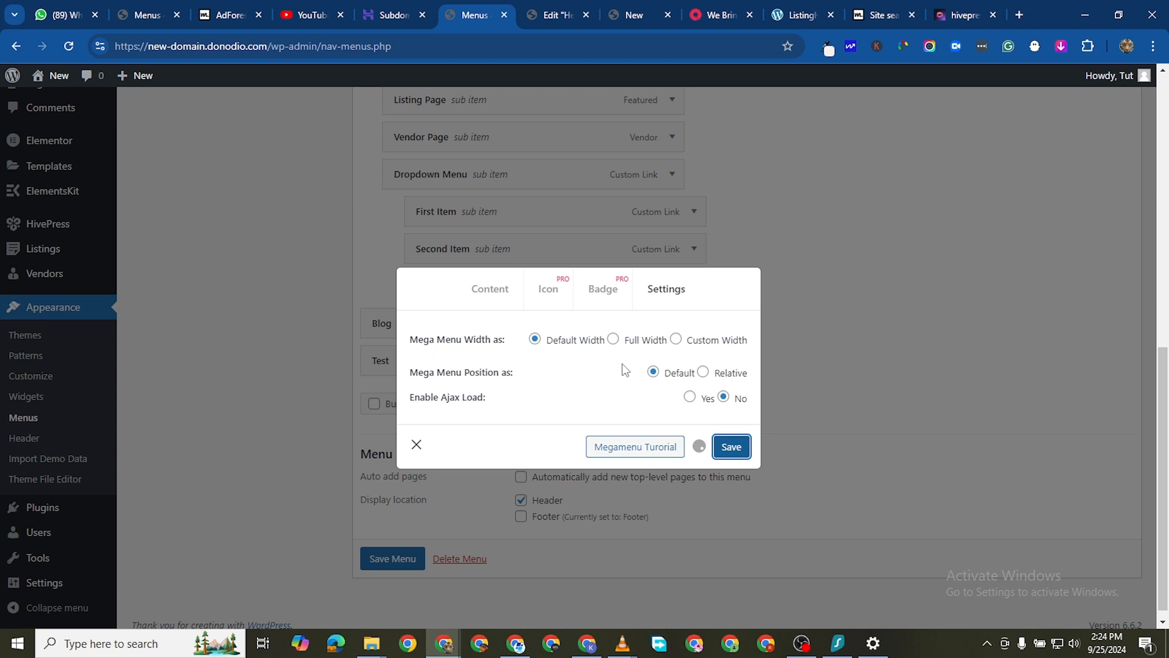
Step: Reload the site's homepage to check the Blog mega menu in the header, and look at the header template editor
click(652, 15)
click(69, 45)
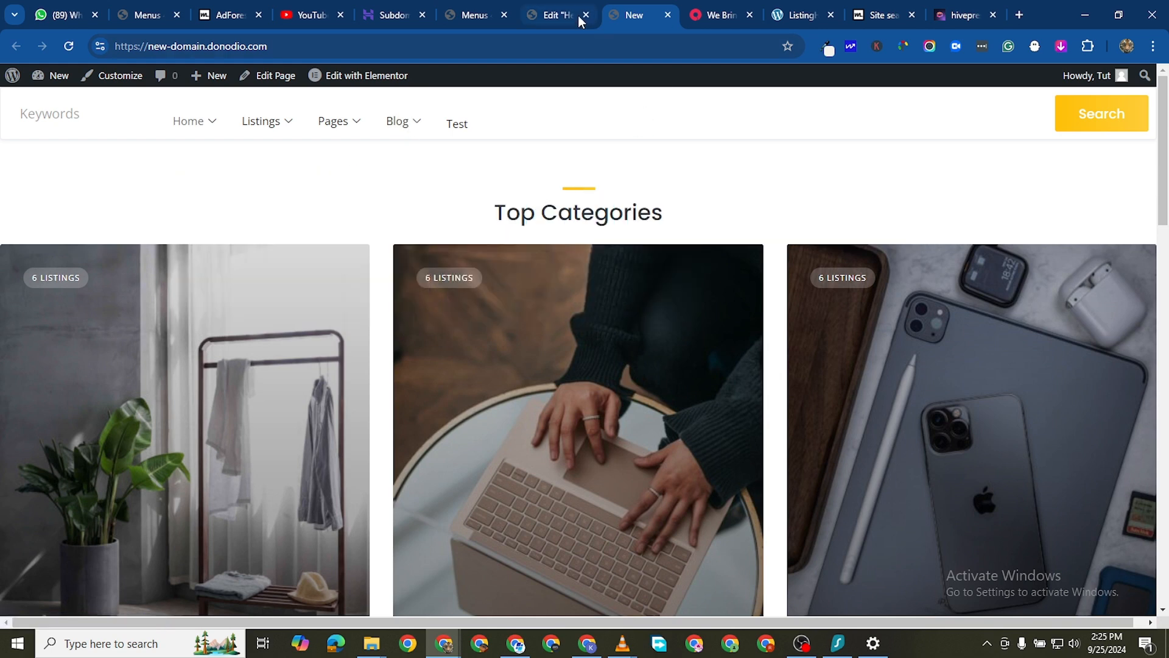
click(563, 18)
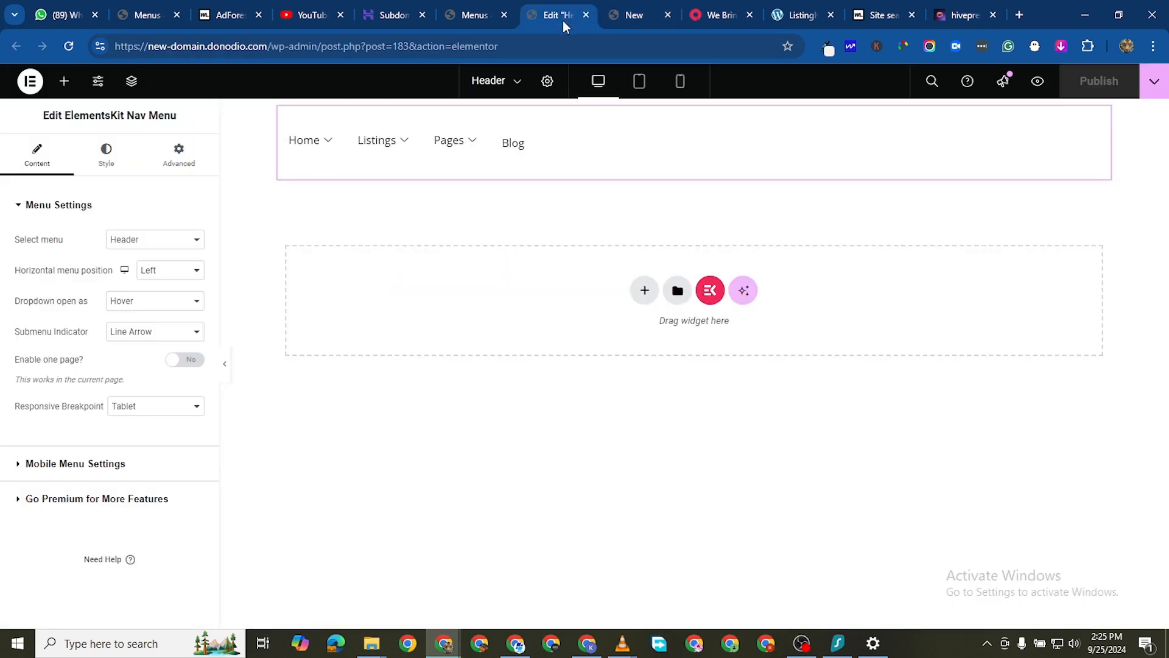
Step: Set the Blog item's mega menu position to Relative and go back to the site's homepage
click(479, 15)
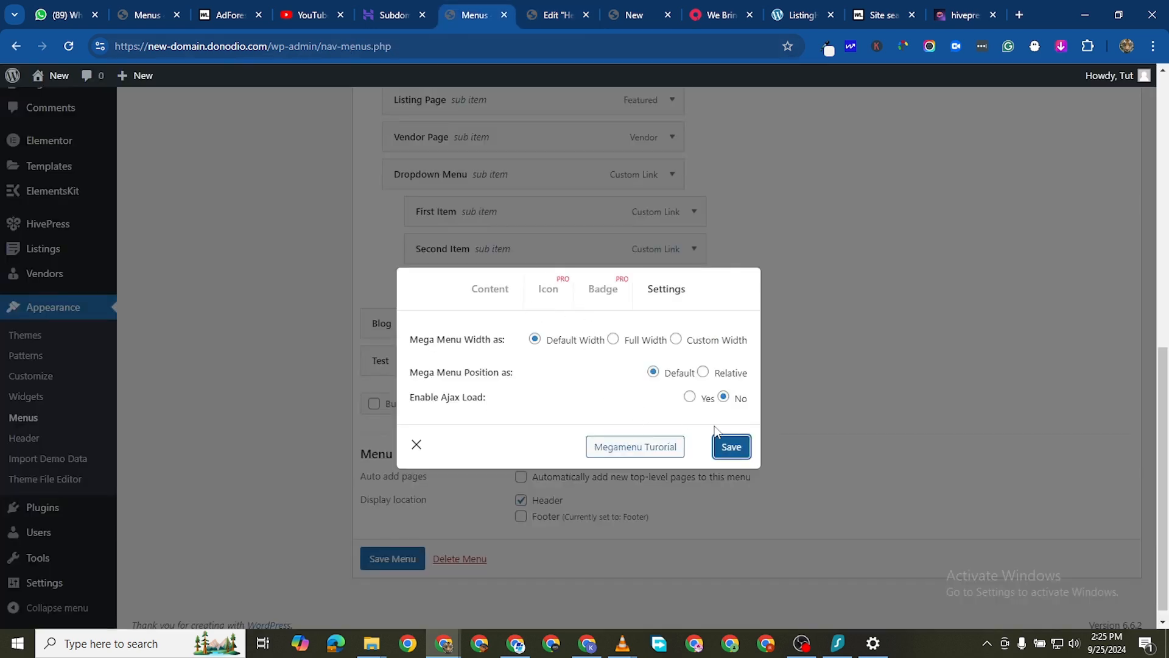
click(703, 373)
click(625, 13)
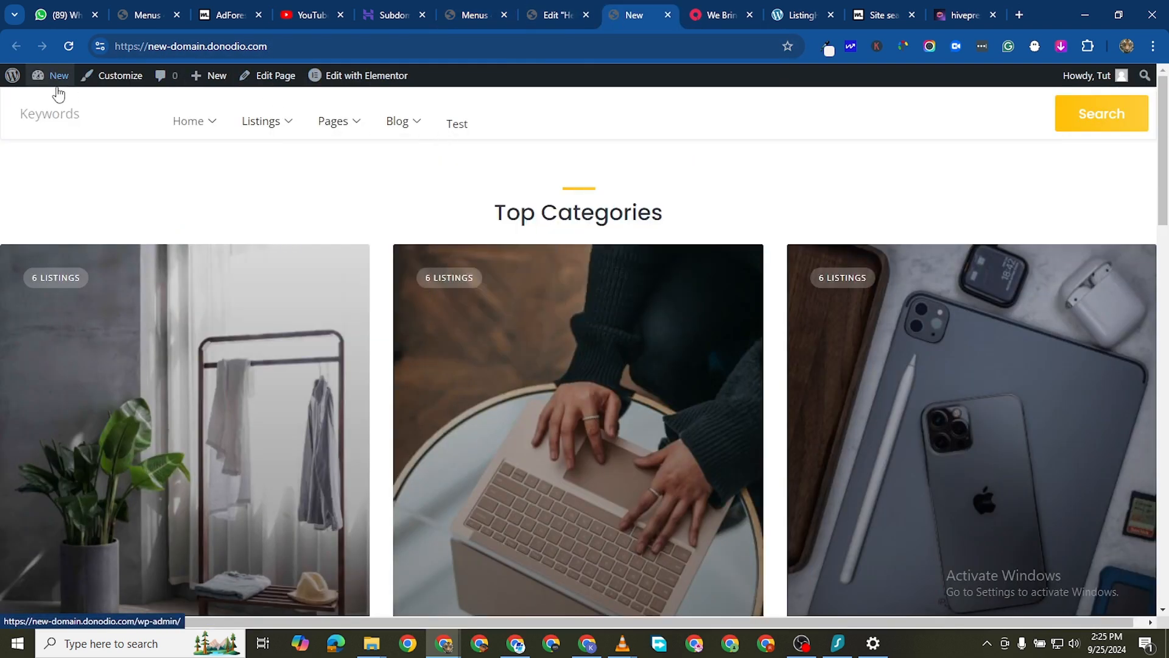
Step: Open the Blog item's mega menu in the homepage header and check how it displays
click(310, 260)
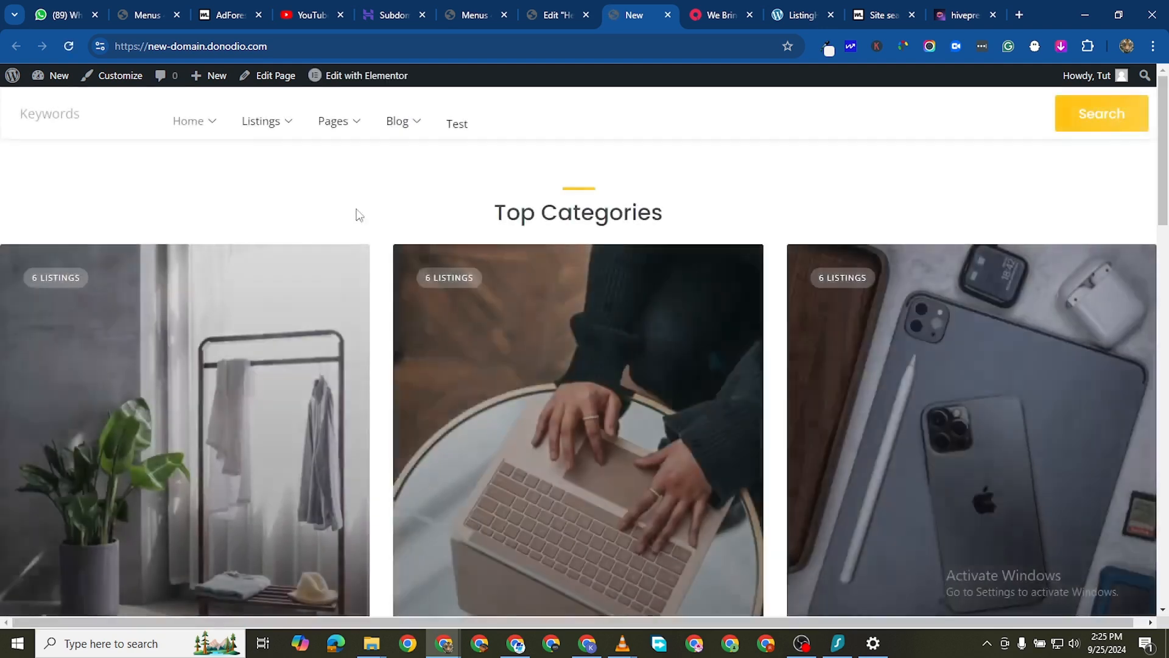
mouse_move(393, 123)
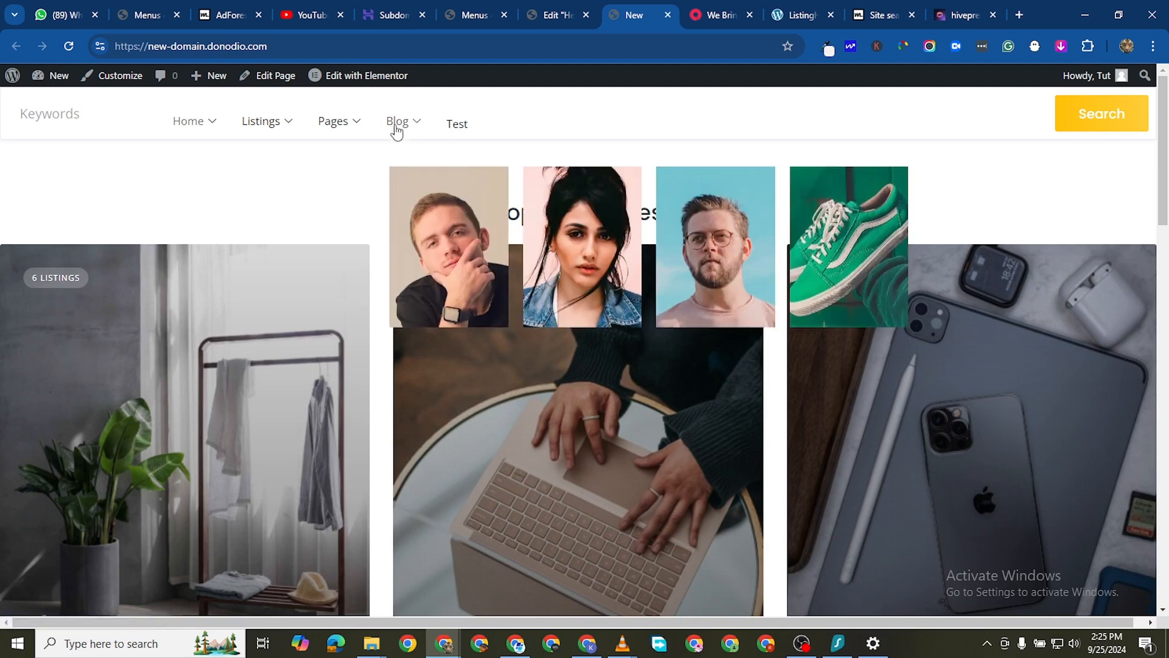
click(515, 21)
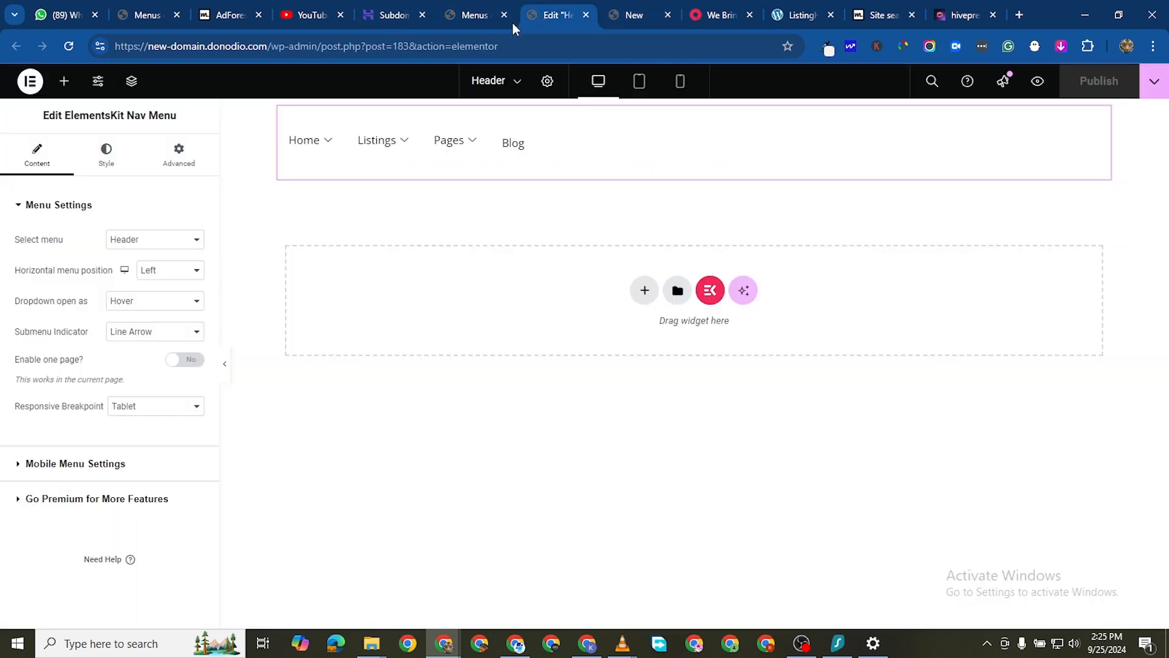
Step: Reopen the Blog item's mega menu content from the menu settings and set the outer container's content width to Full Width
click(475, 17)
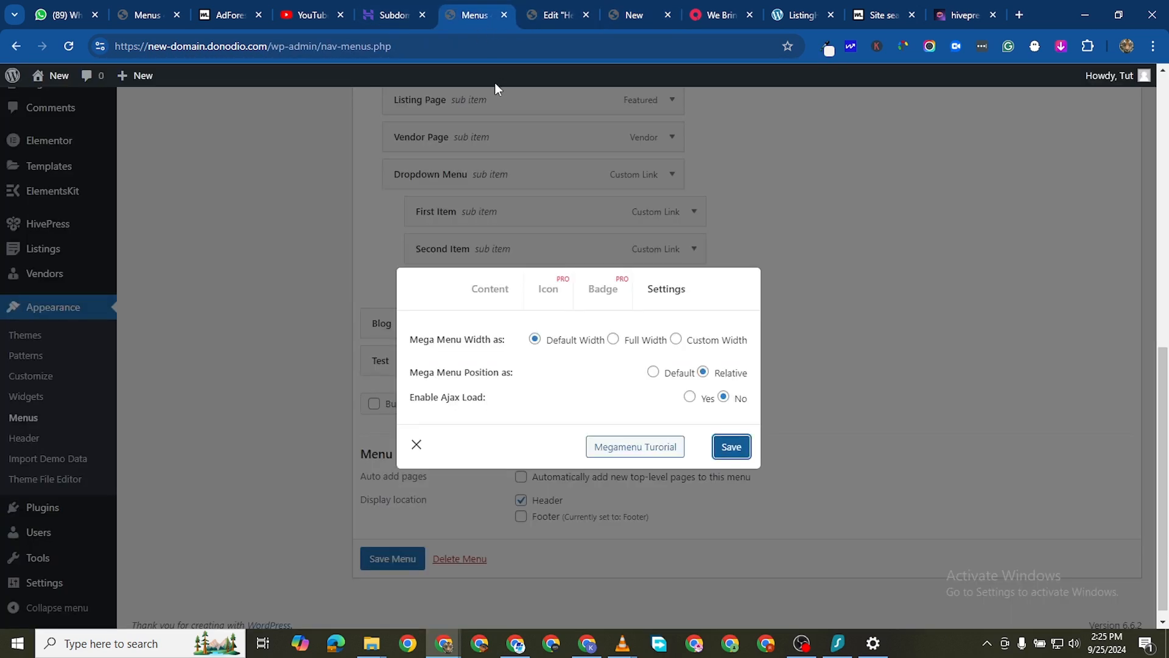
click(491, 290)
click(574, 383)
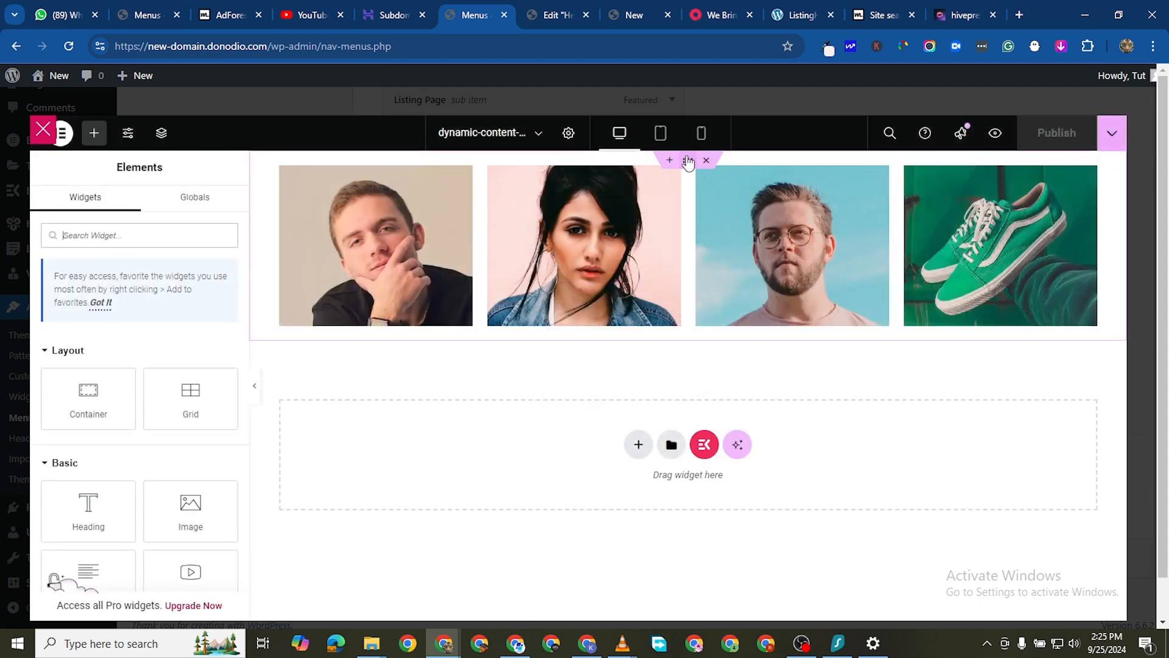
click(688, 161)
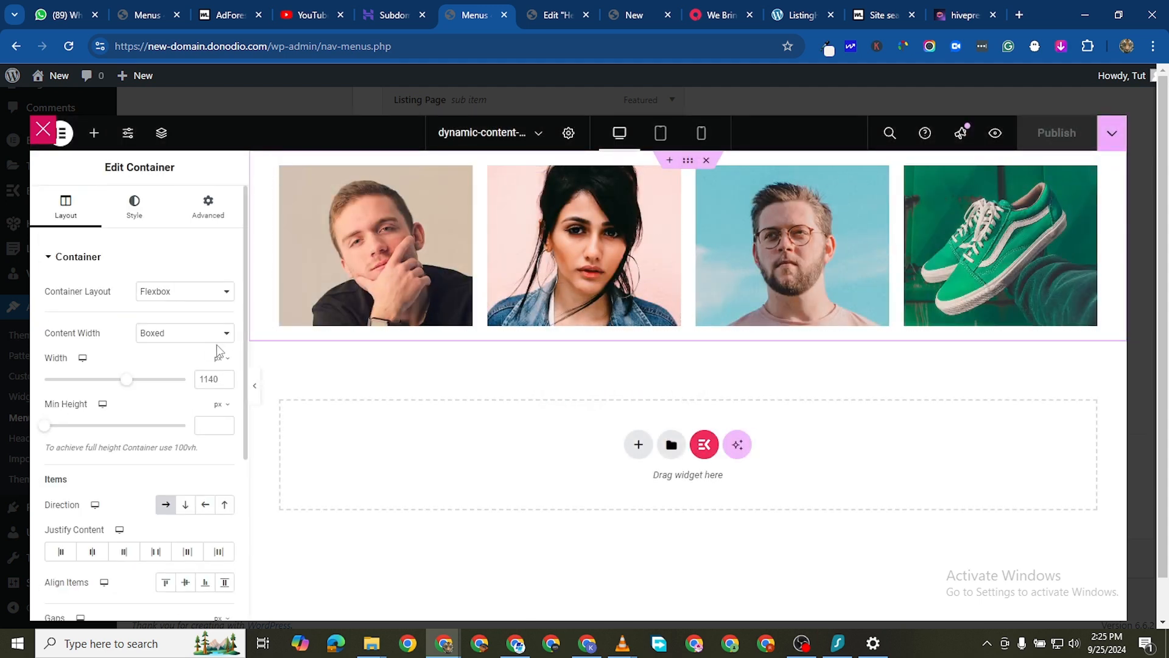
click(208, 335)
click(173, 392)
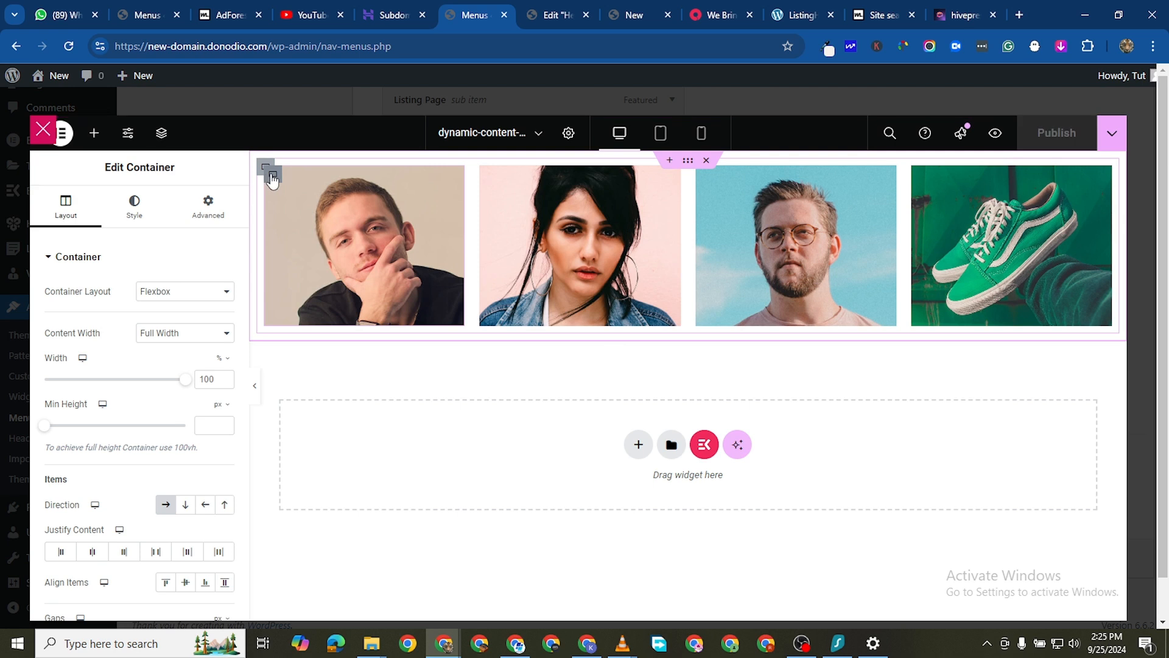
Step: Look through the first image container's layout settings, including its additional options
click(272, 176)
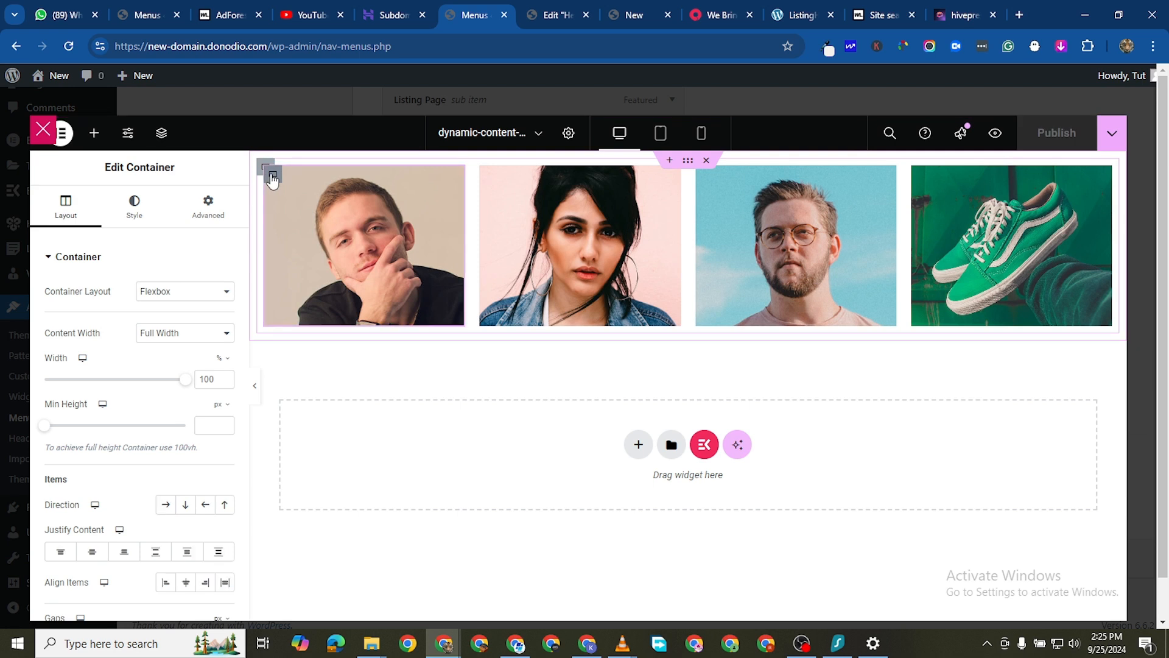
scroll(96, 424, down, 3)
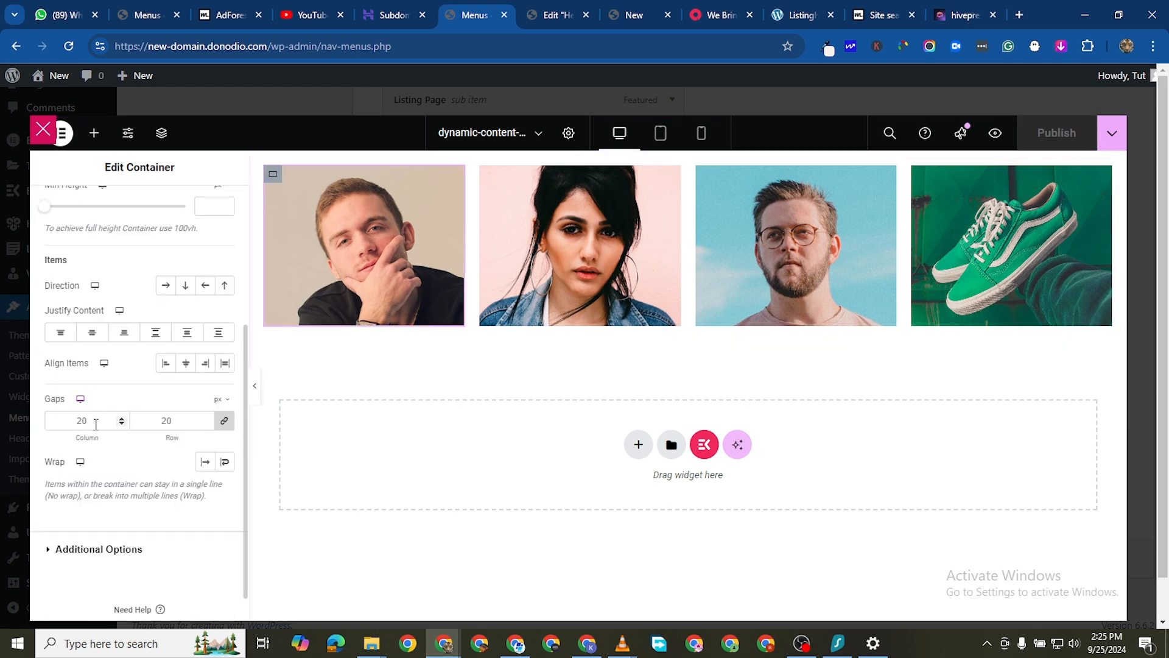
scroll(61, 544, down, 2)
scroll(73, 518, up, 5)
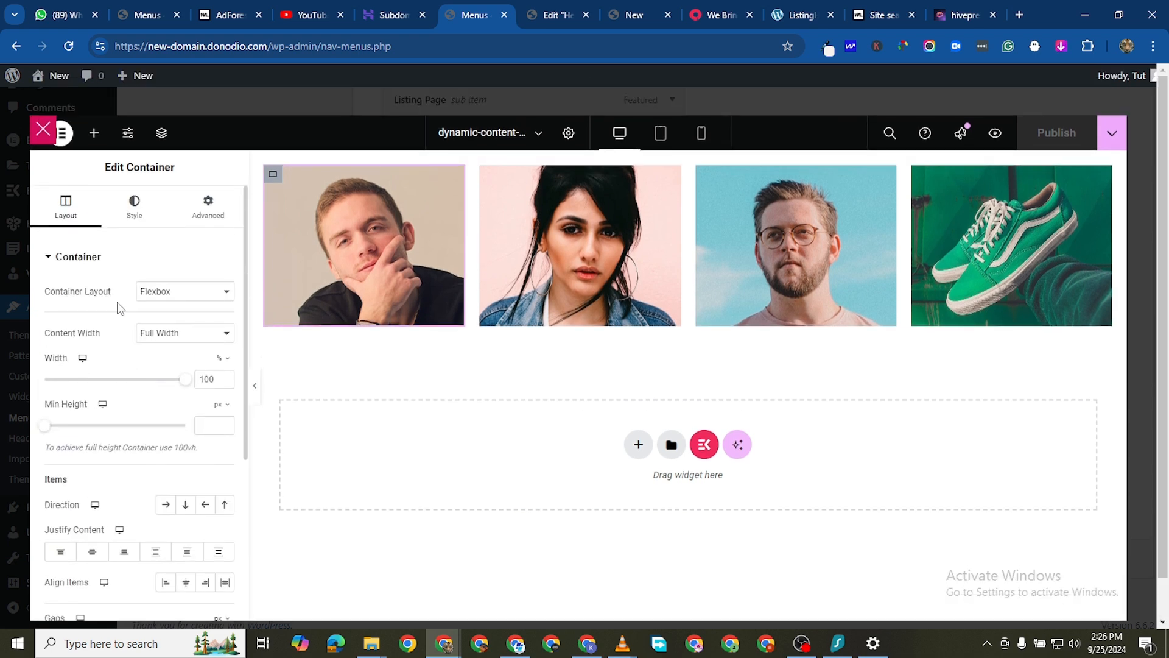
scroll(125, 433, down, 5)
click(50, 473)
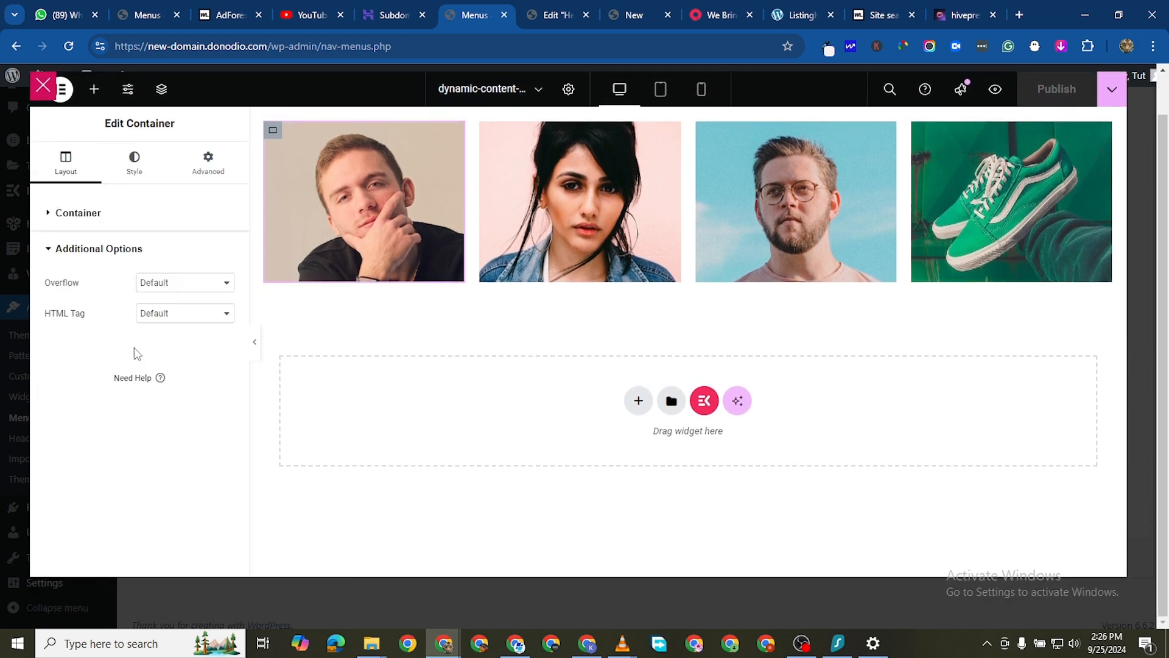
scroll(150, 345, up, 1)
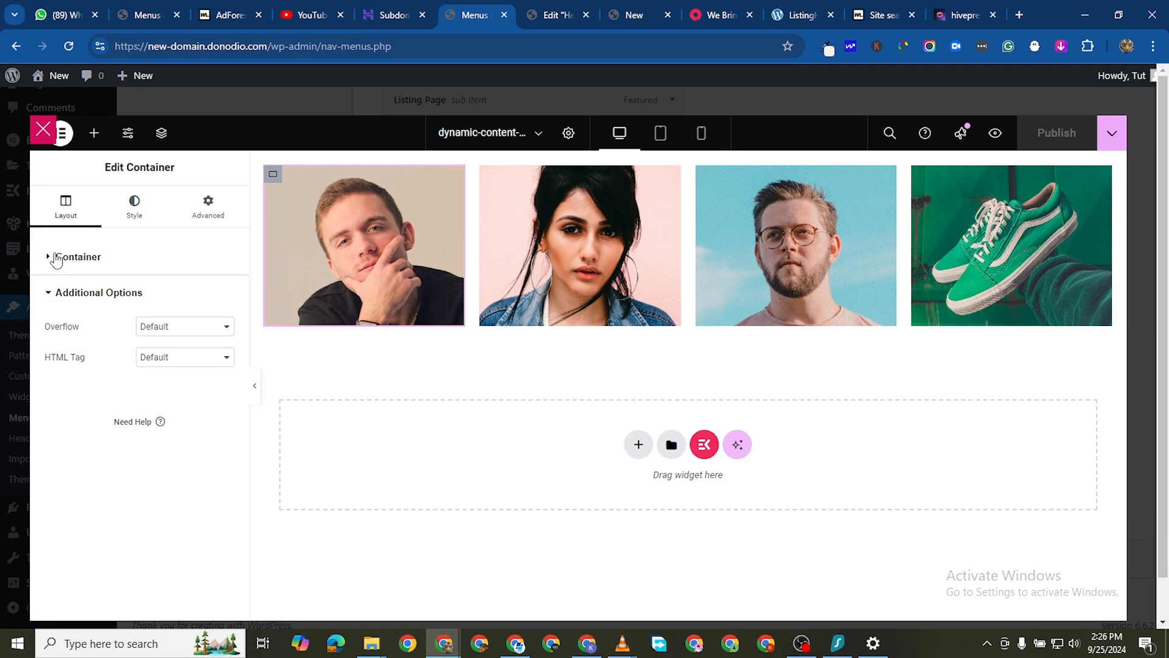
click(79, 298)
scroll(153, 451, down, 3)
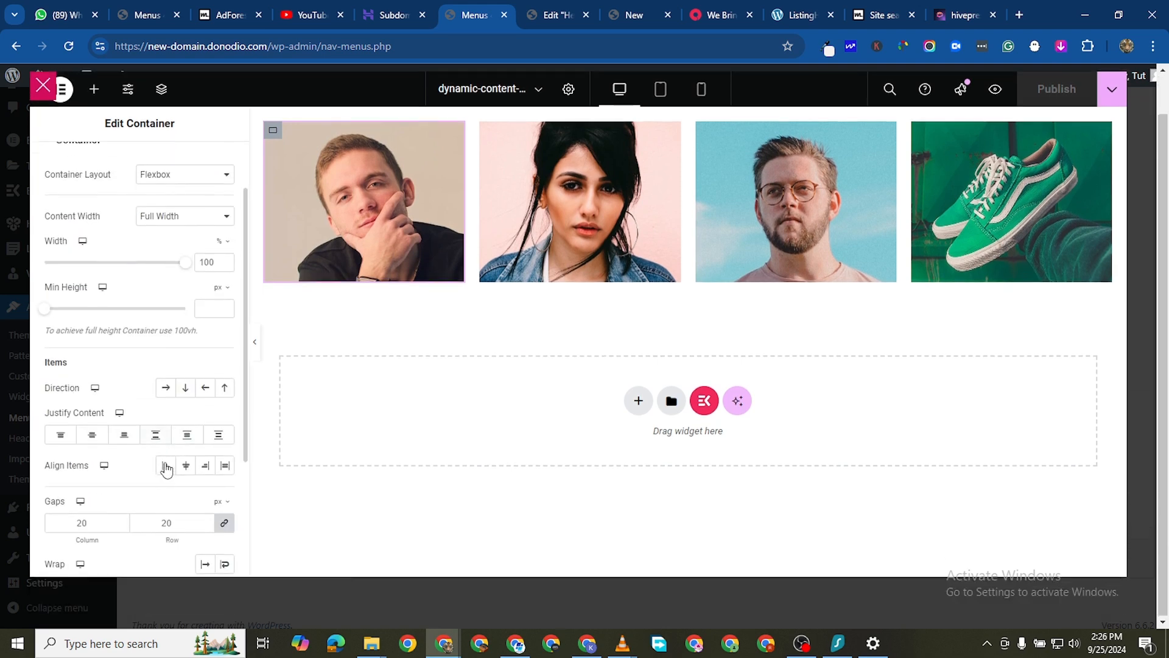
scroll(135, 470, down, 2)
scroll(124, 401, up, 5)
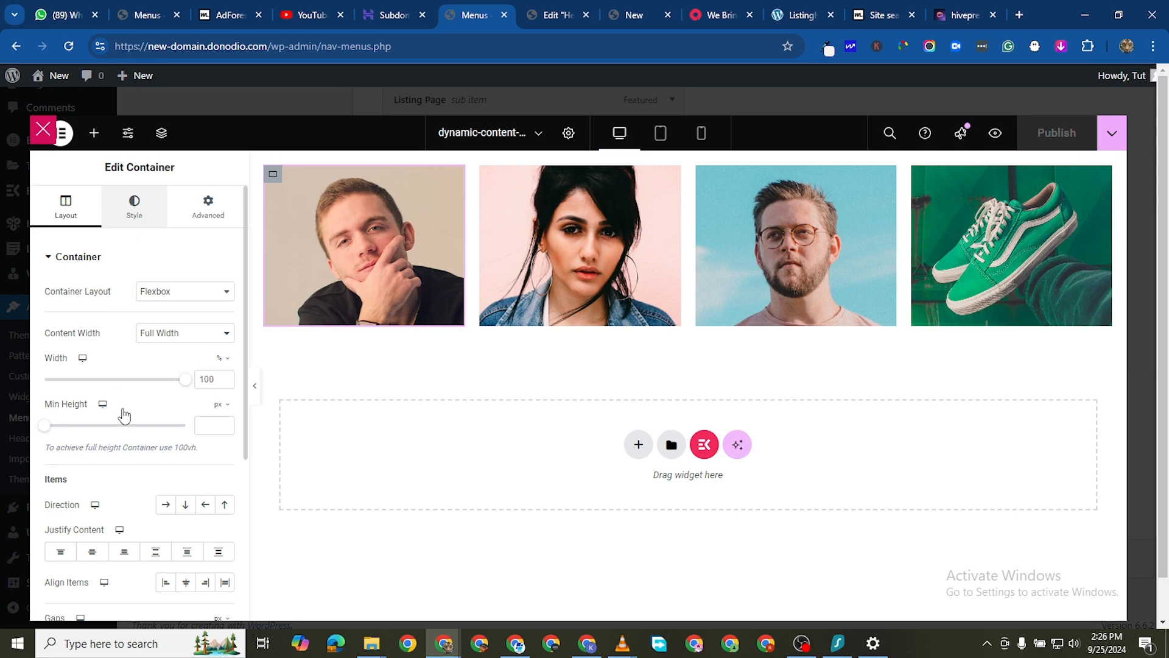
Step: Examine the first image container's background style settings, recheck its layout options and review its advanced settings
click(134, 207)
scroll(150, 427, down, 5)
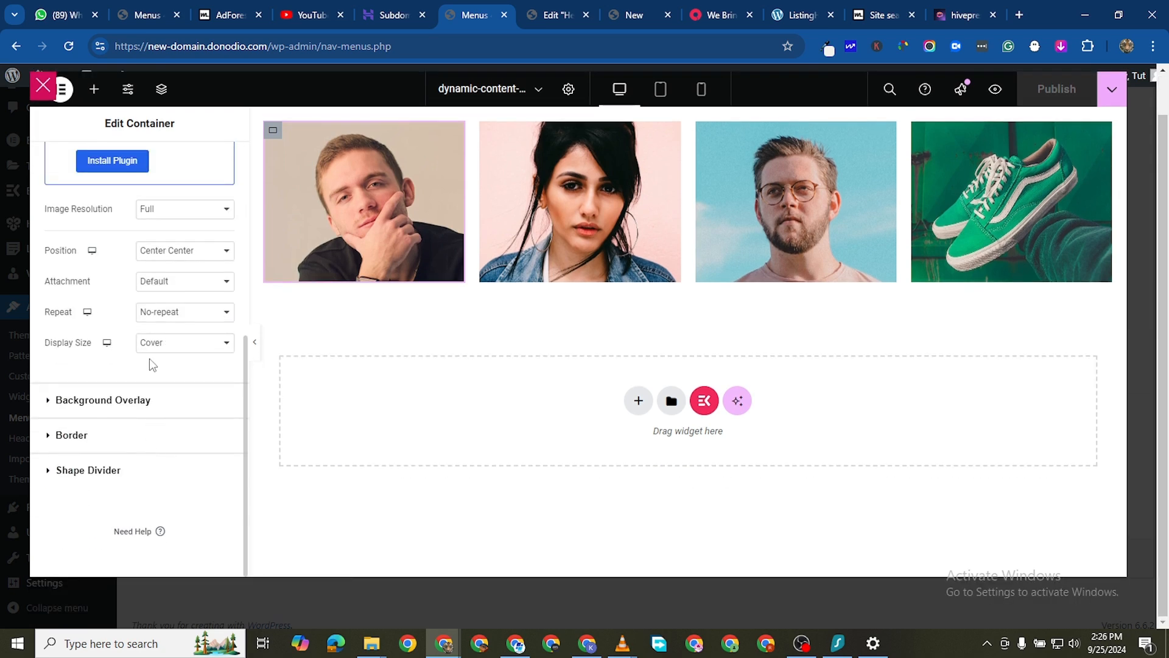
scroll(146, 372, up, 5)
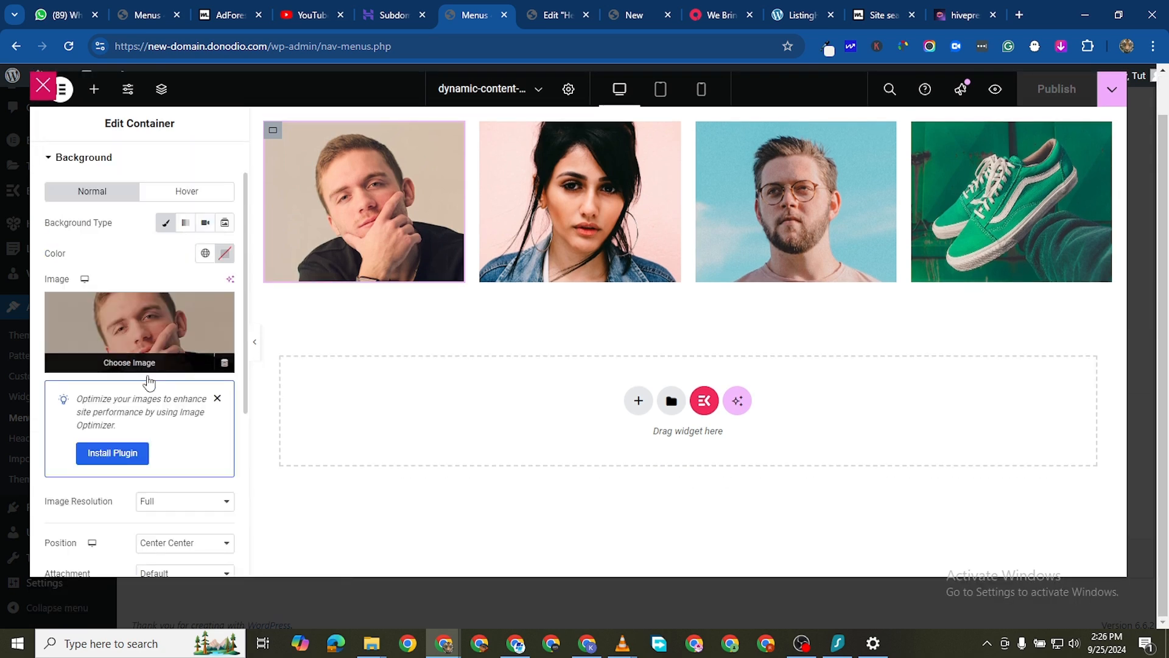
scroll(117, 282, up, 2)
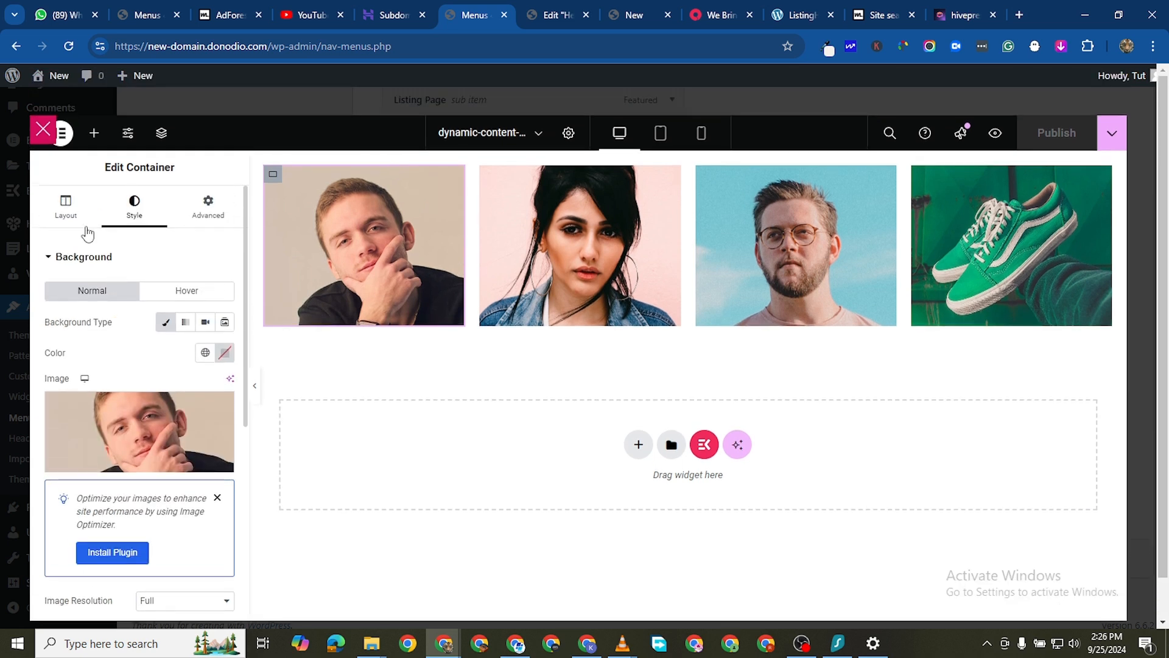
click(61, 209)
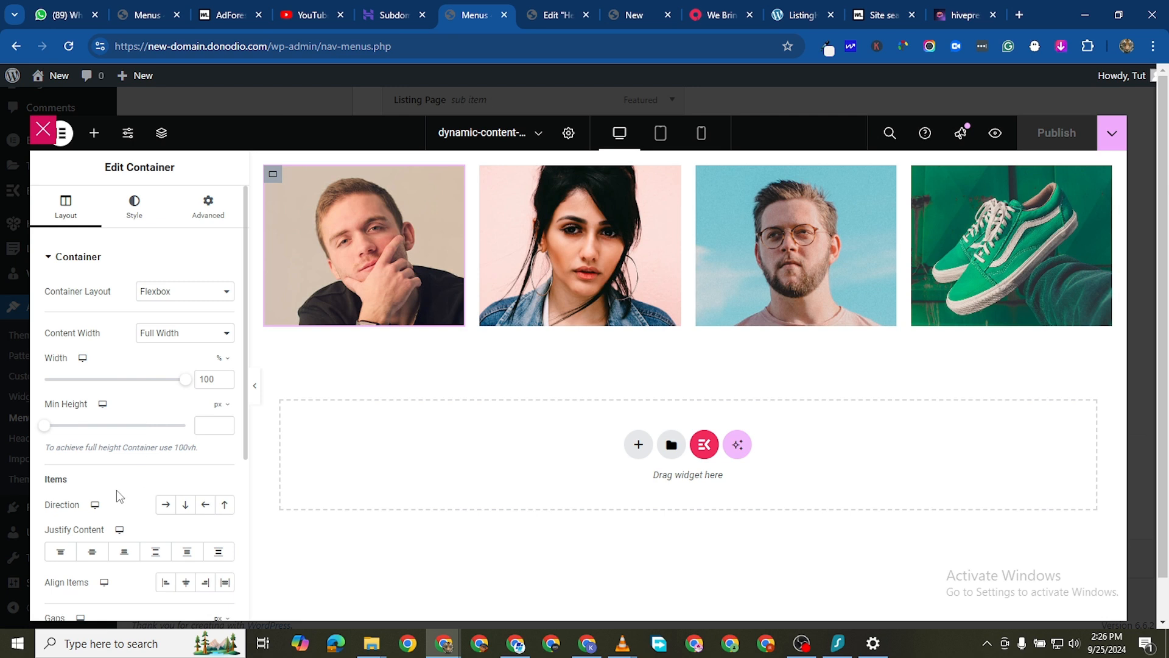
scroll(120, 496, down, 1)
scroll(144, 477, down, 1)
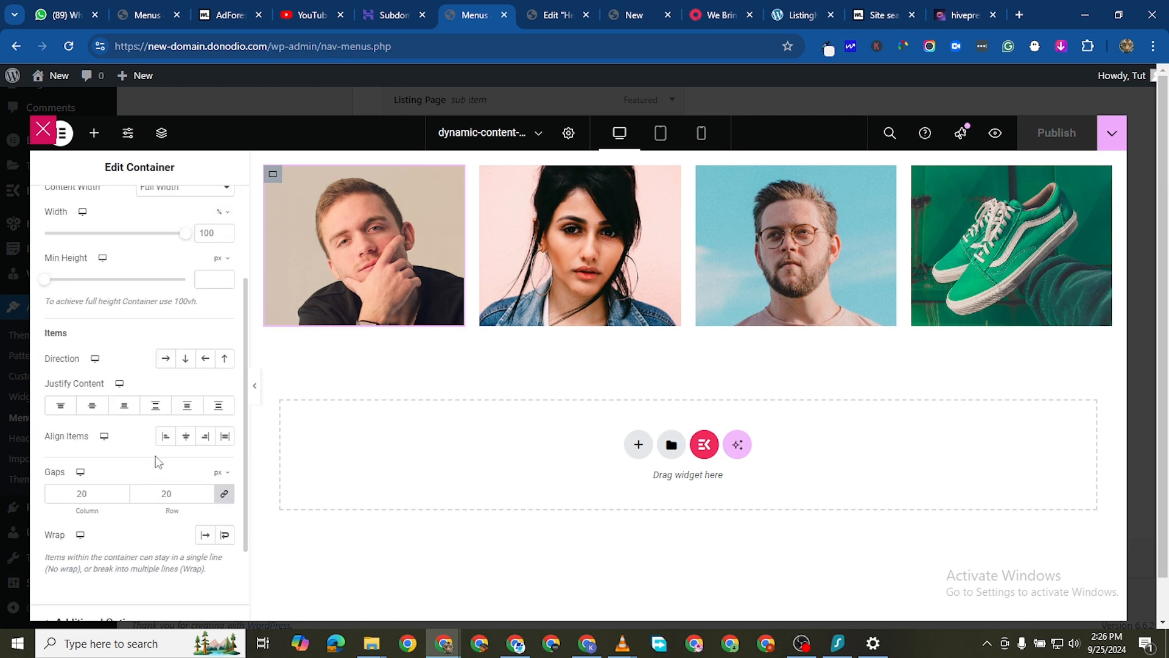
scroll(157, 495, down, 1)
click(66, 551)
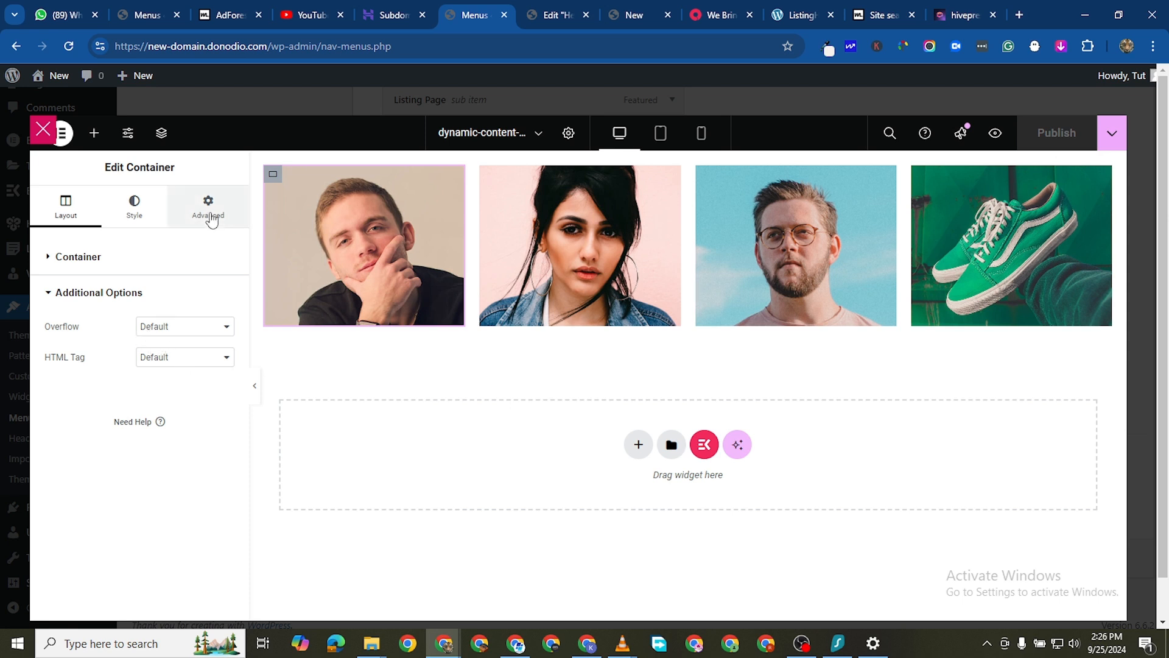
click(210, 218)
scroll(128, 522, down, 5)
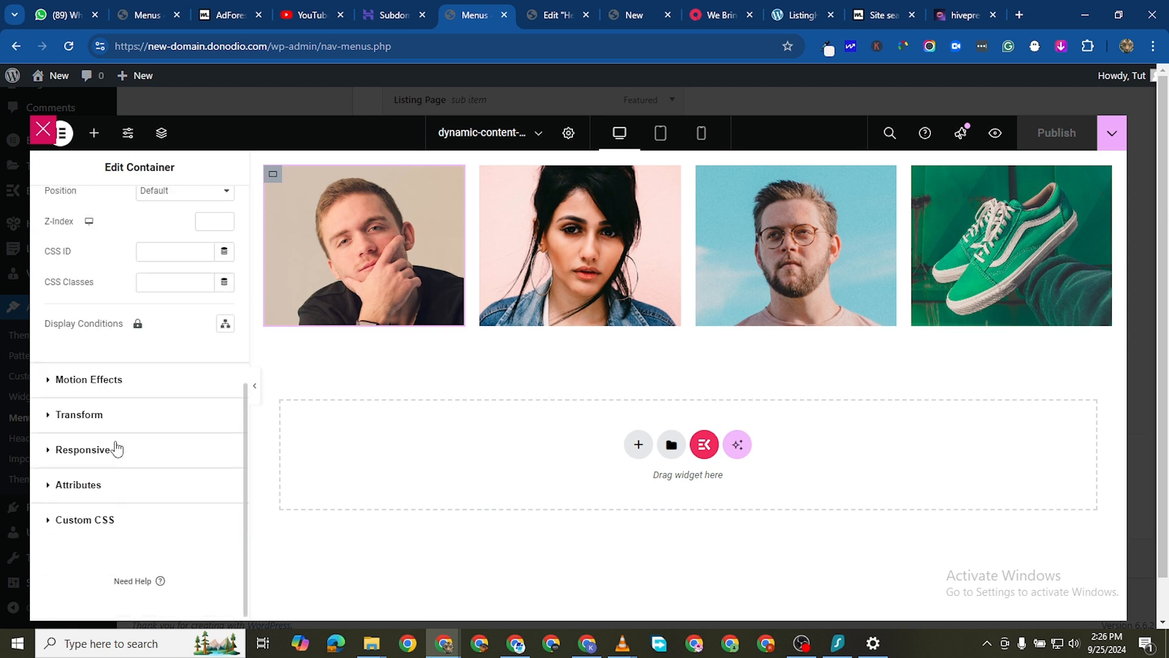
scroll(117, 433, up, 1)
scroll(100, 469, down, 1)
scroll(131, 451, up, 5)
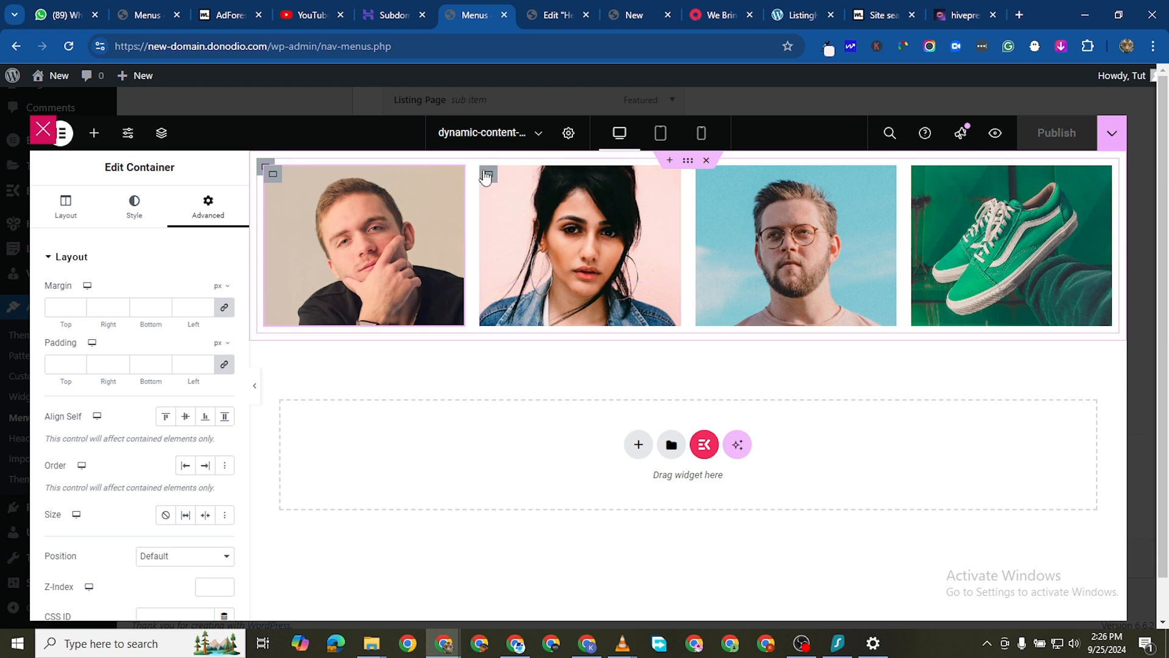
Step: Add an Image widget to the second container, the dark-haired woman's portrait, and delete the spacer below it
click(488, 176)
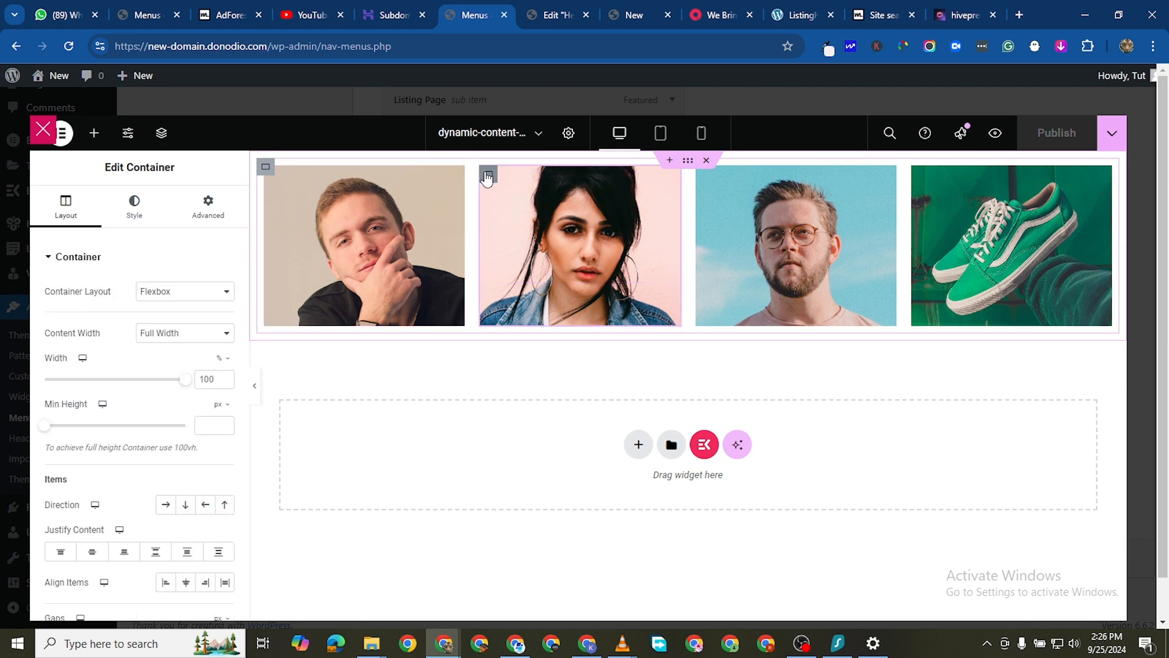
click(134, 207)
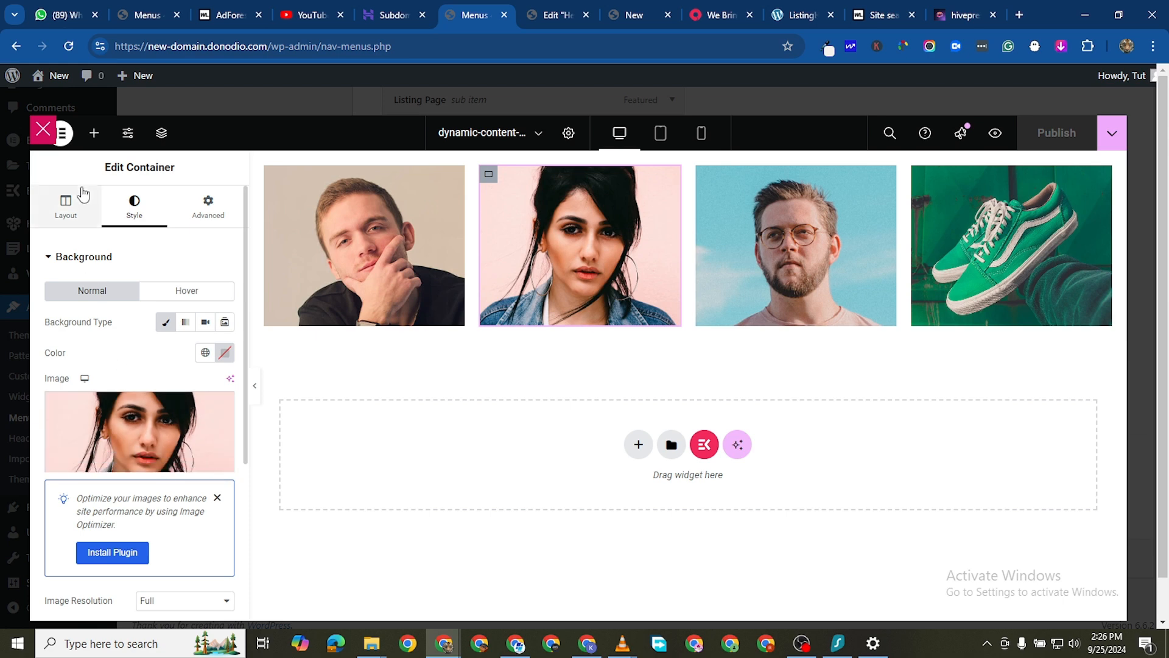
click(93, 135)
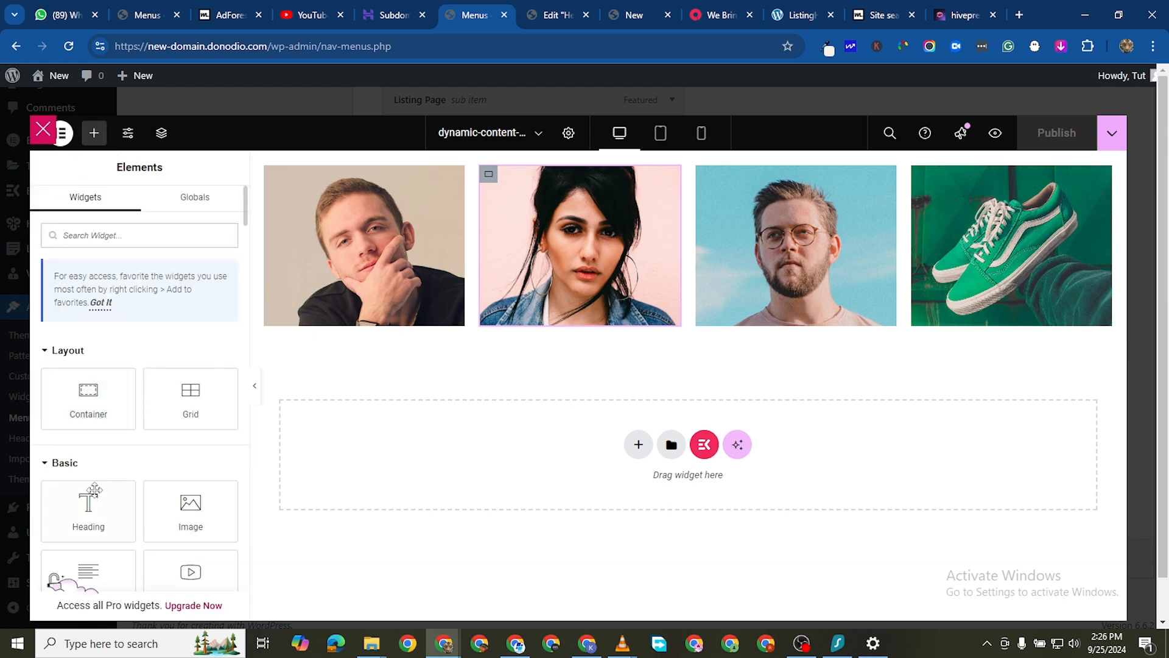
drag(189, 511, 539, 213)
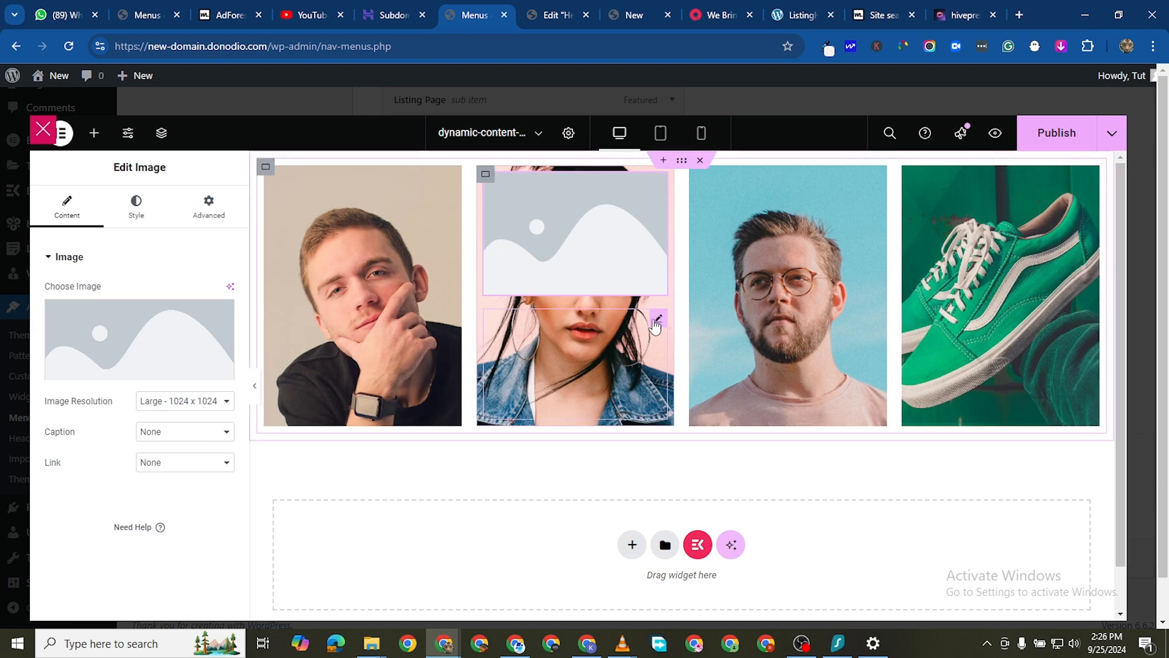
right_click(677, 503)
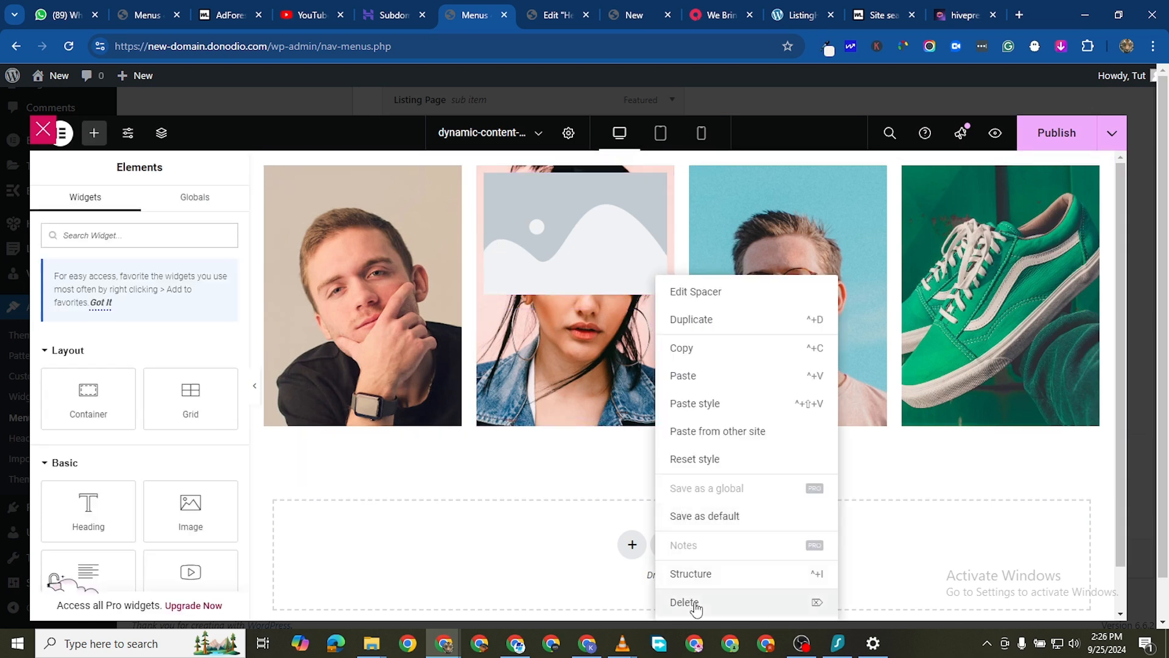
click(692, 603)
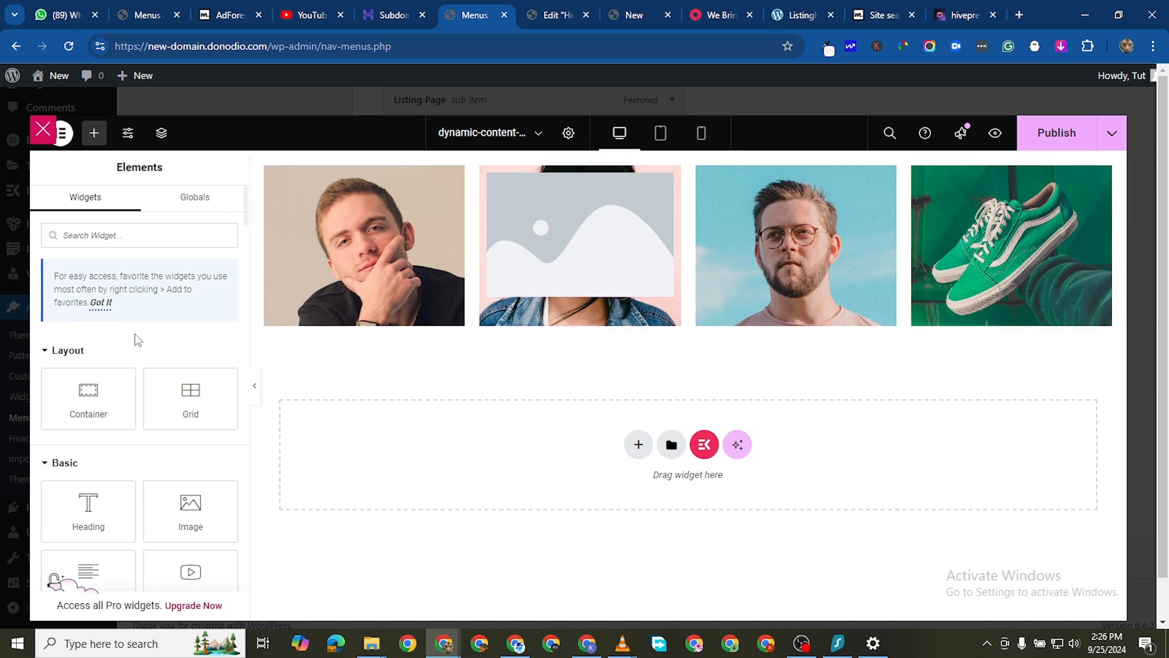
Step: Set the second container's Image widget to image-28.jpg from the media library
click(627, 250)
click(101, 339)
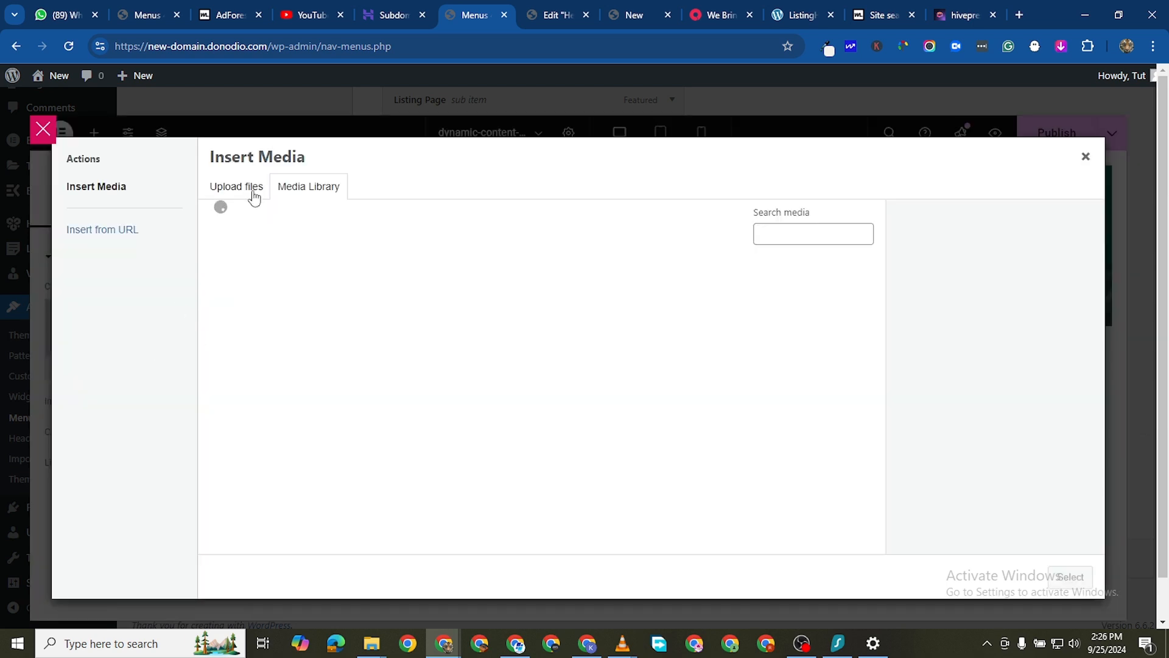
click(457, 308)
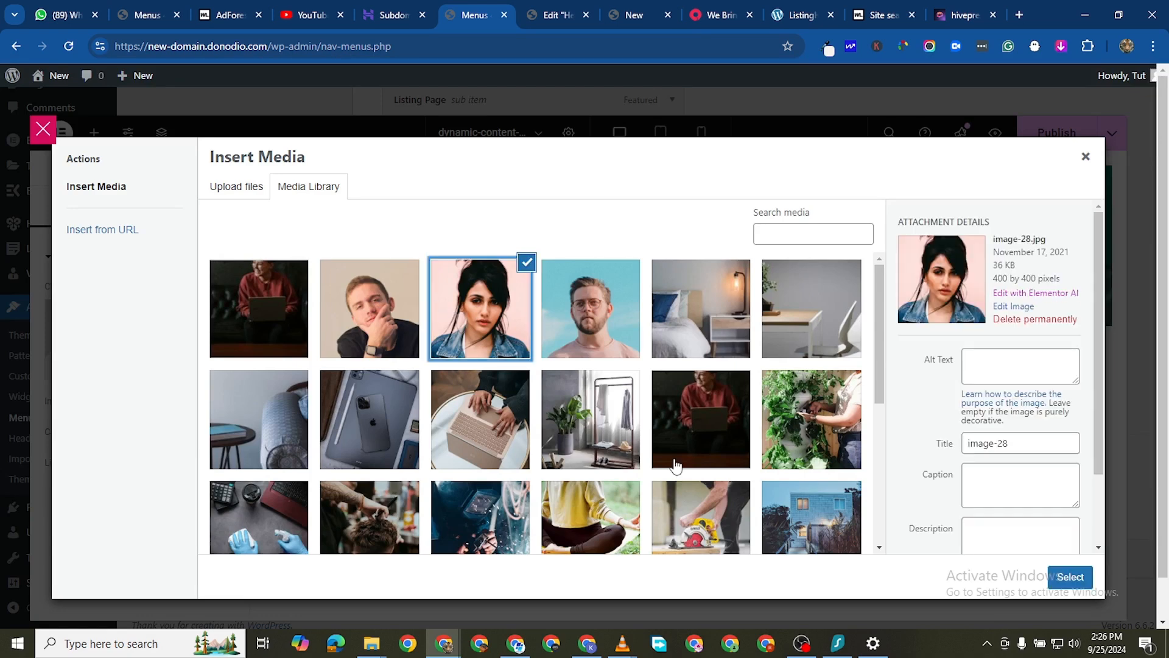
click(1070, 577)
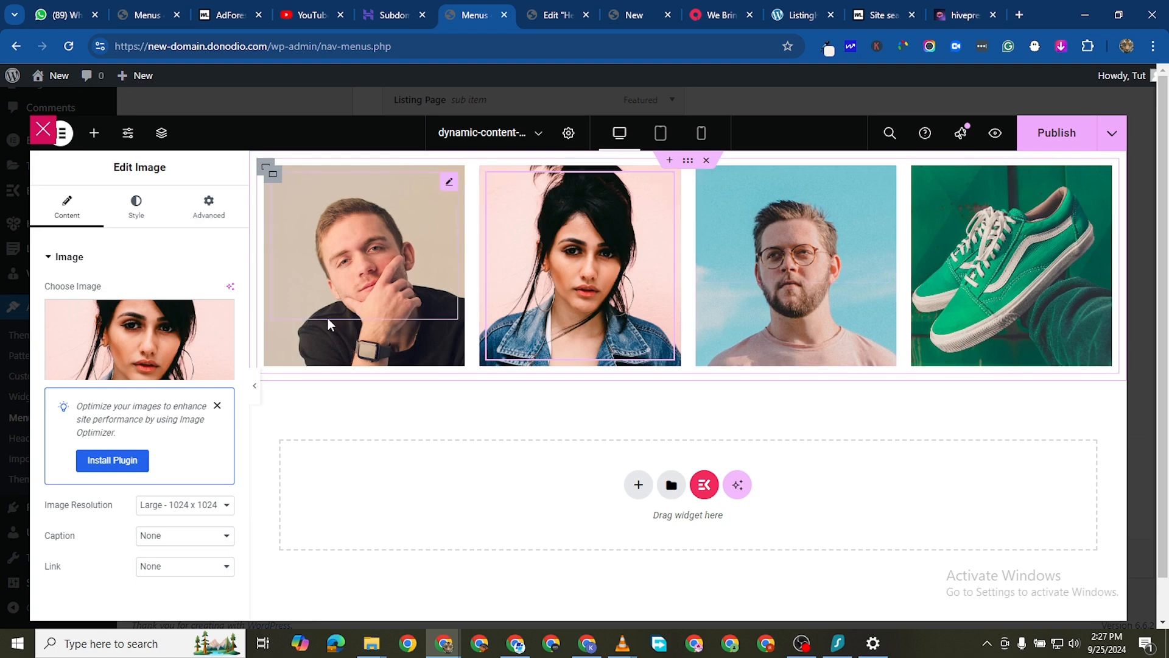
Step: Set the link type of the second container's image to Custom URL
scroll(145, 467, down, 2)
scroll(96, 440, up, 2)
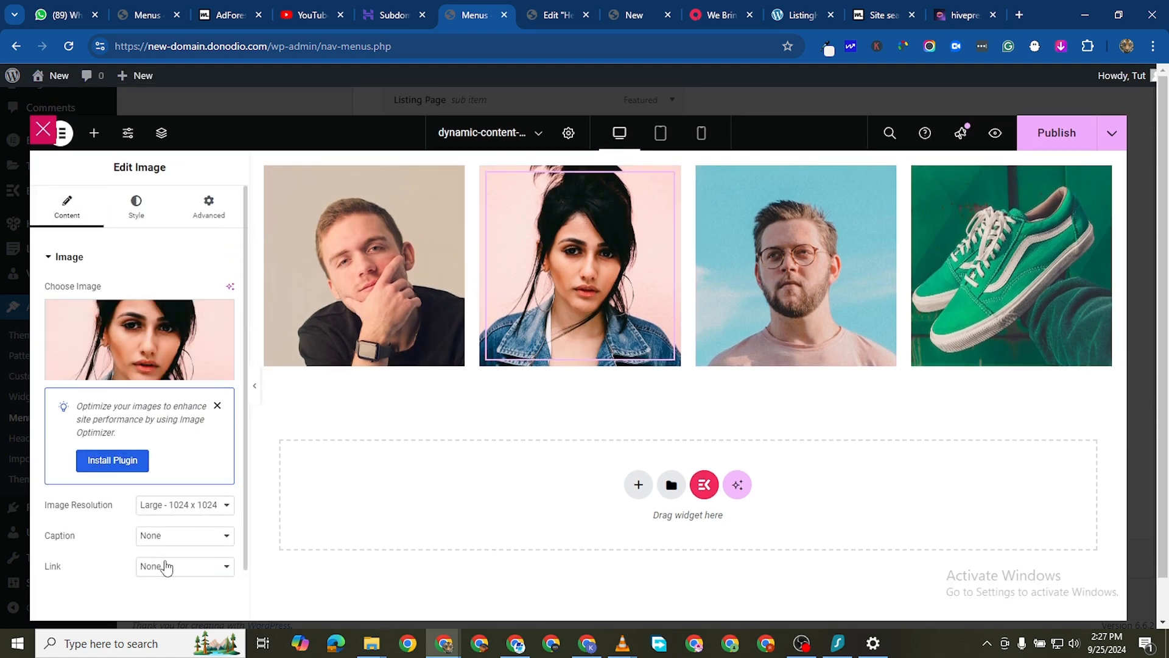
click(180, 575)
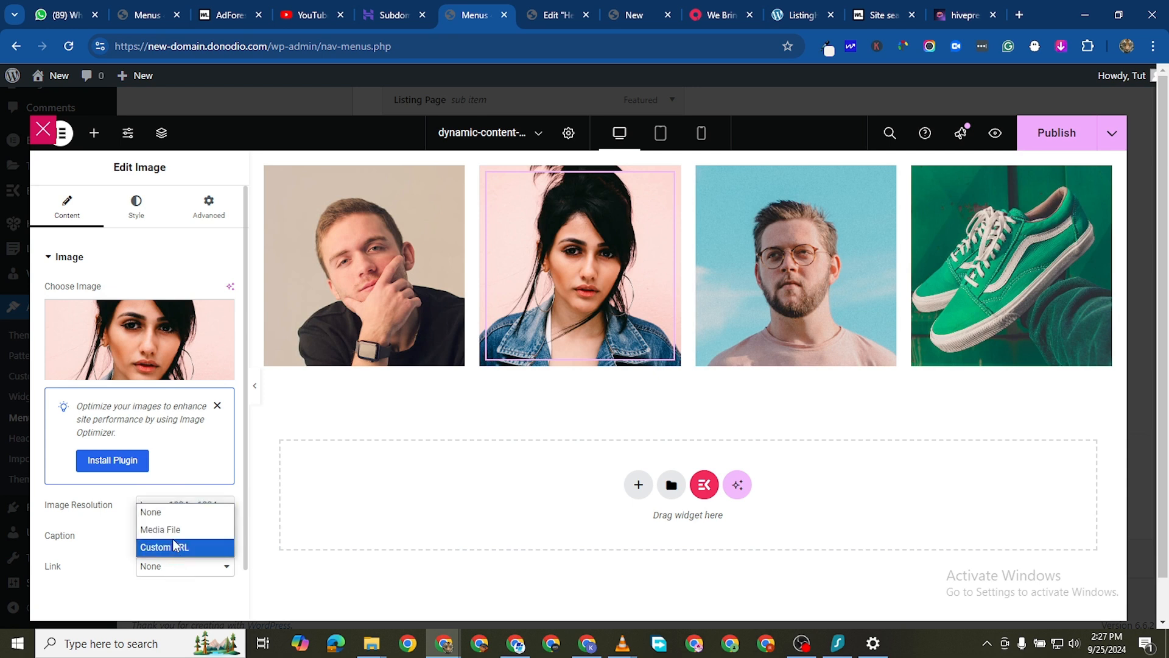
click(169, 548)
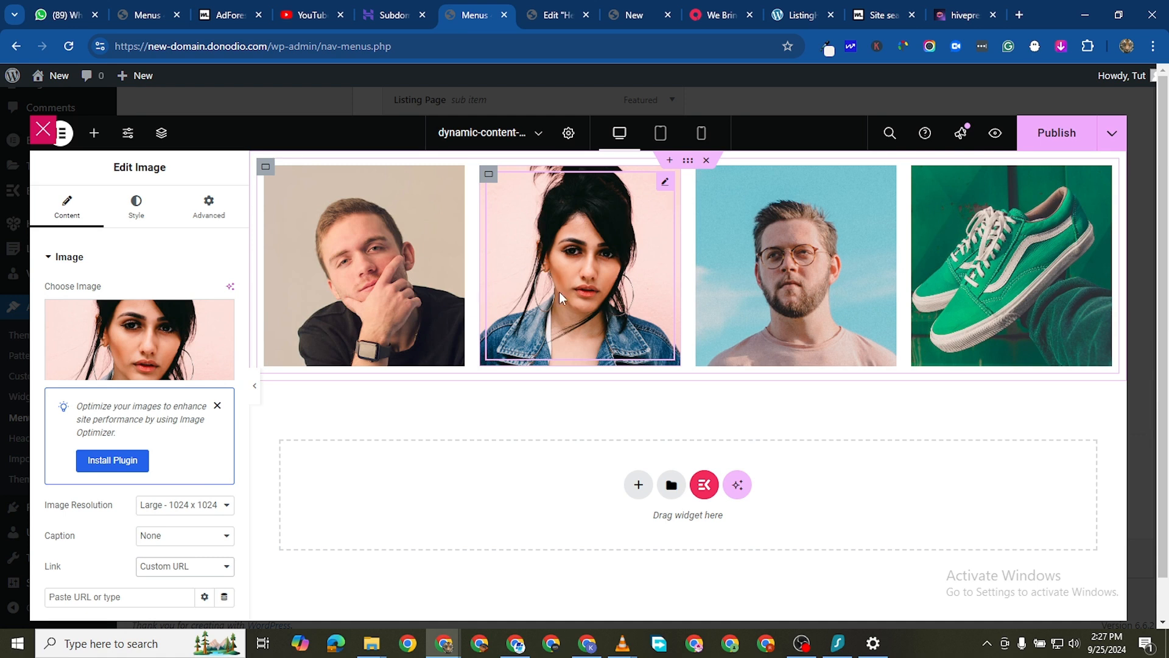
scroll(172, 566, down, 1)
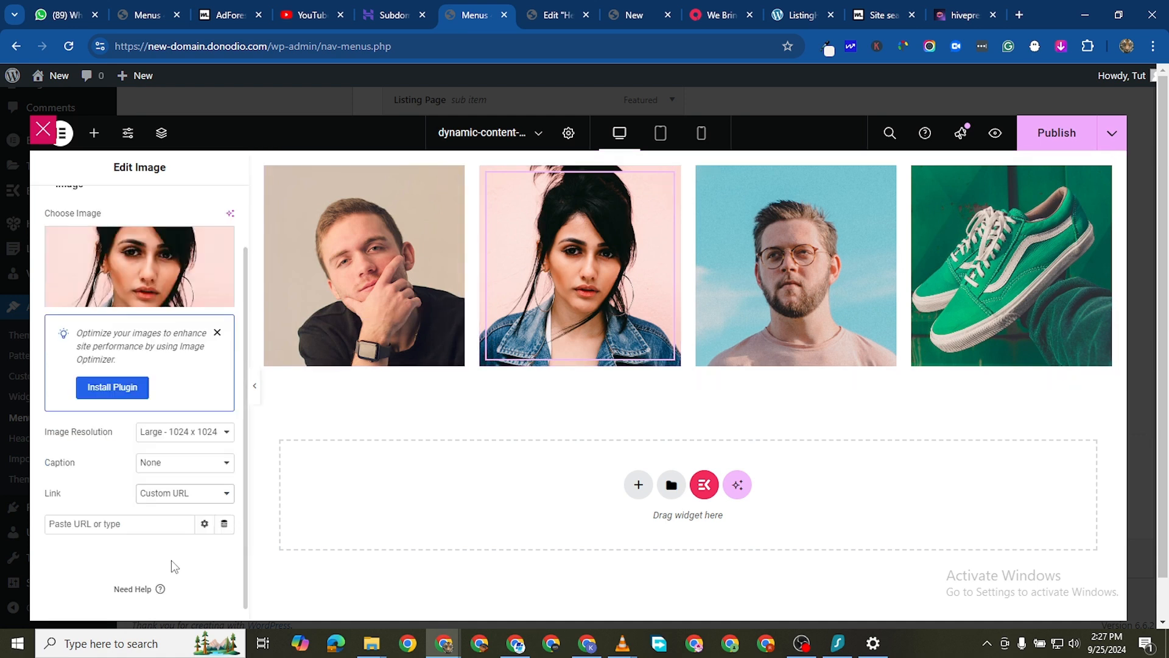
Step: Publish the mega menu content and reload the live site to preview the Blog item's mega menu
click(1020, 139)
click(634, 14)
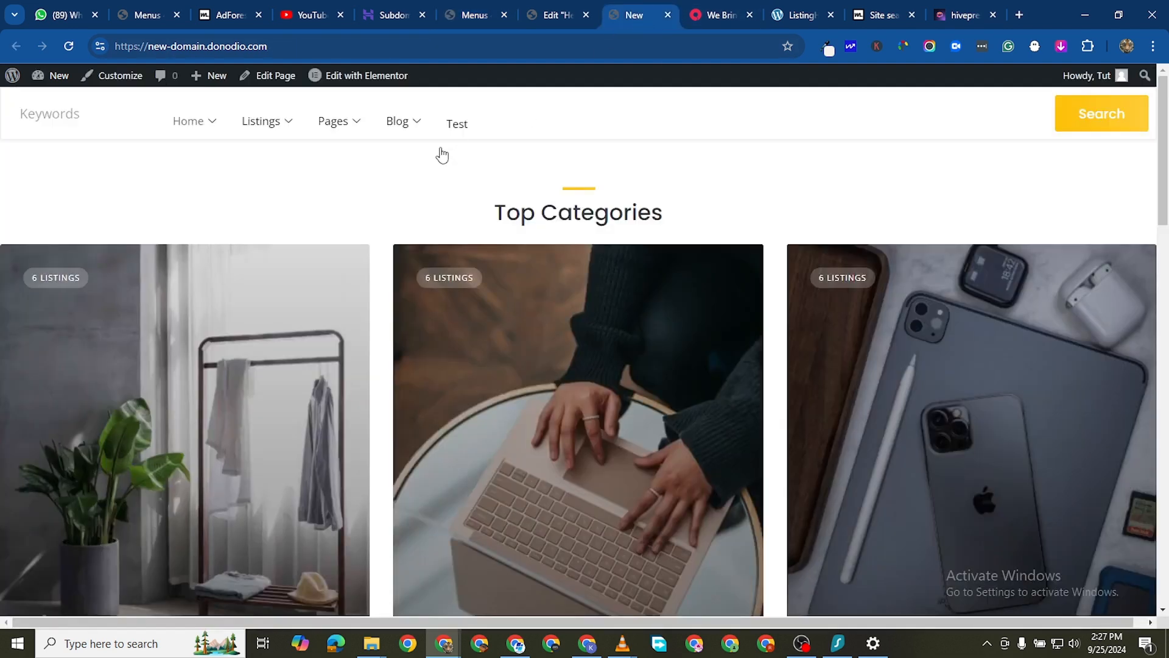
click(68, 49)
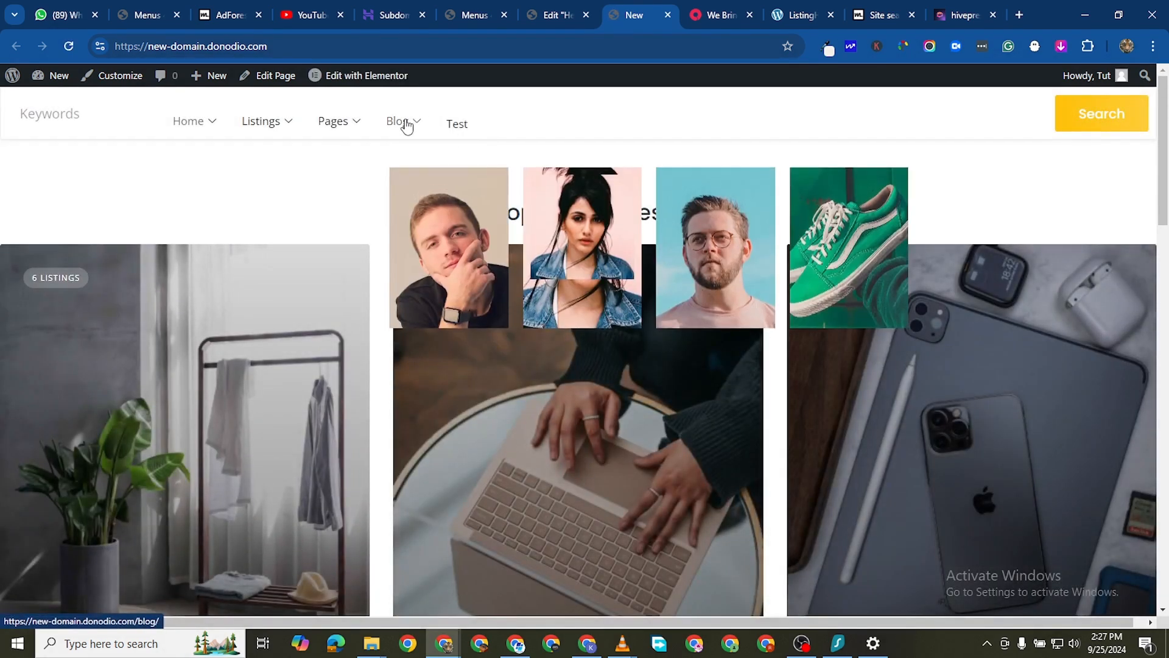
Step: Close the mega menu content editor, save the Blog item's mega menu and check its dropdown on the reloaded live site
click(551, 16)
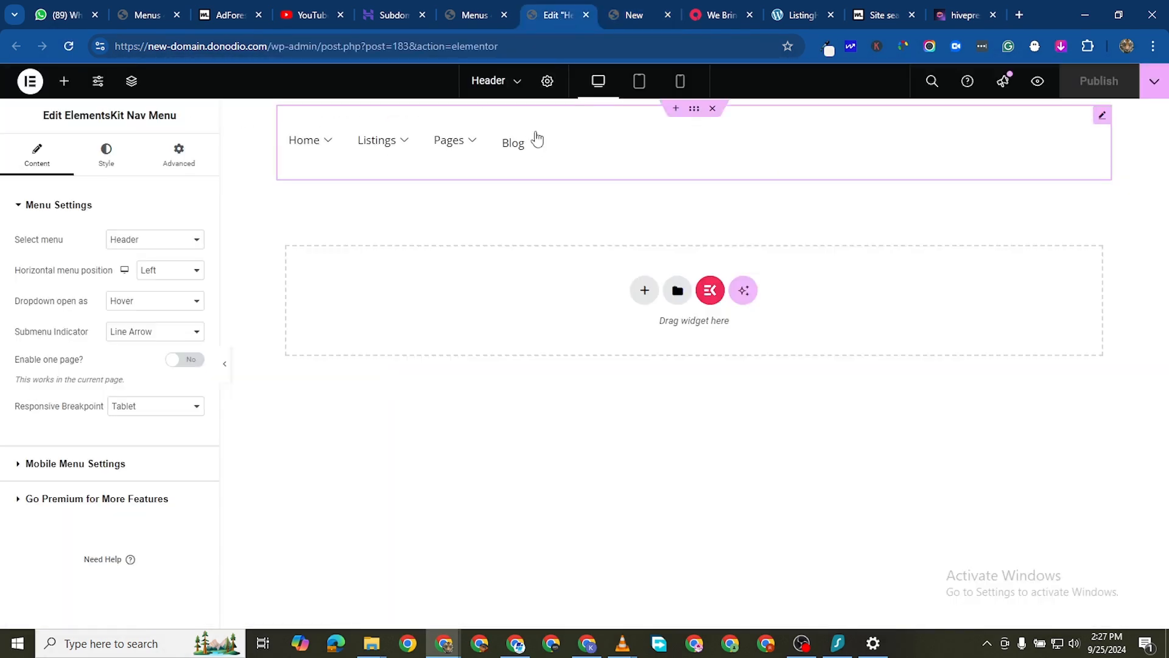
click(481, 15)
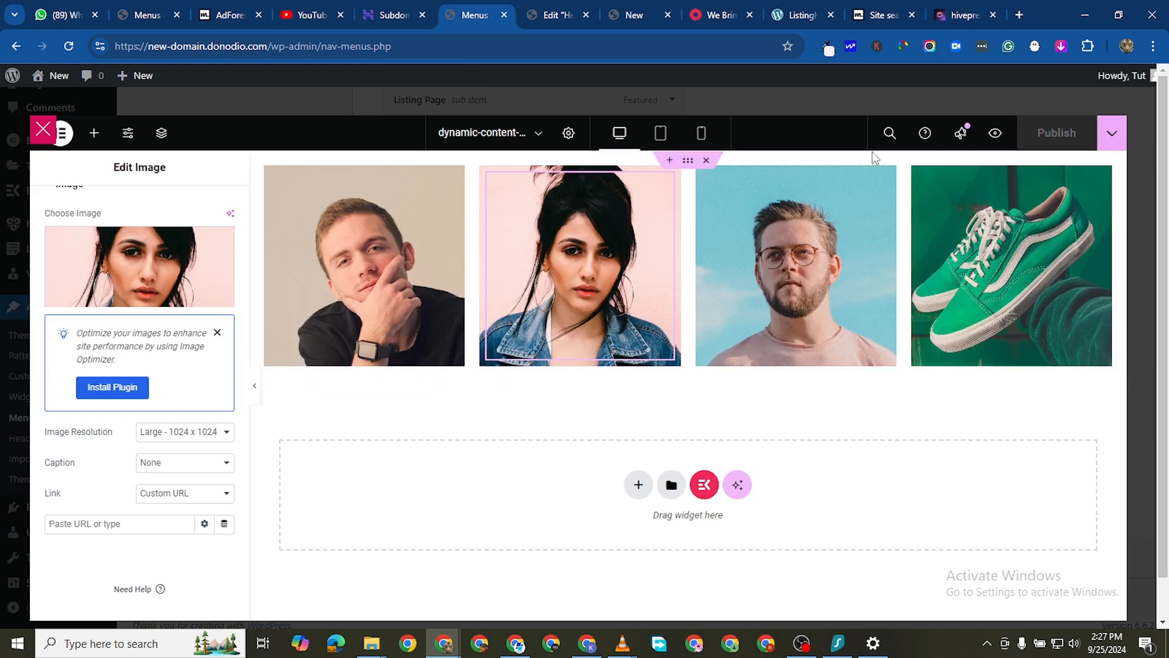
click(40, 135)
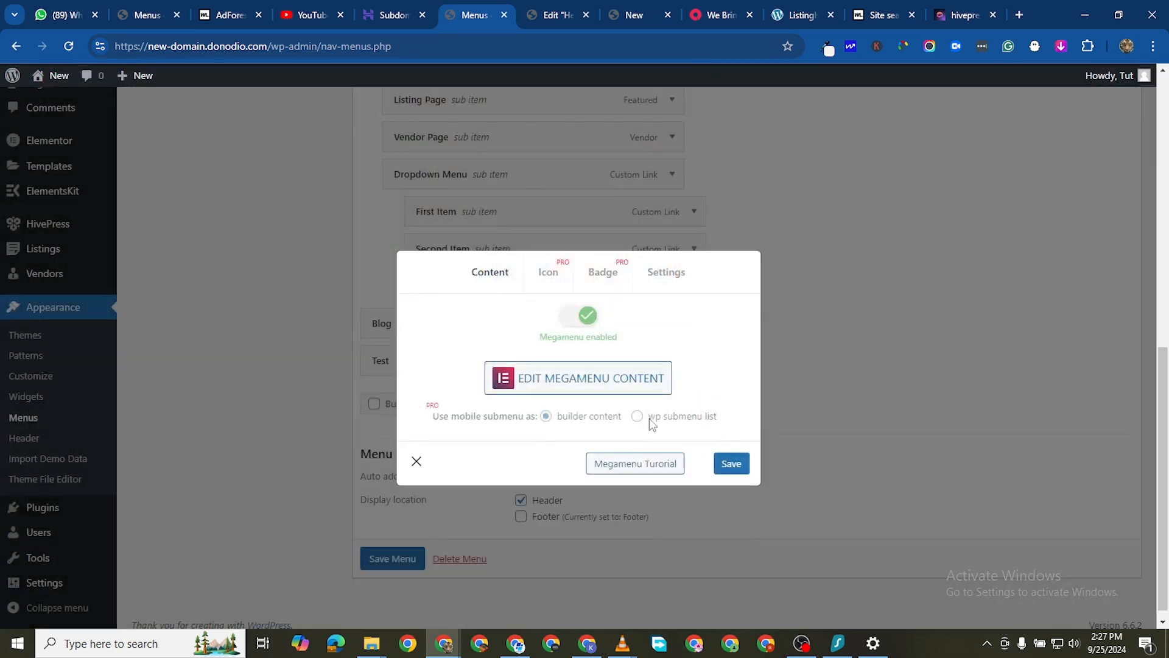
click(733, 464)
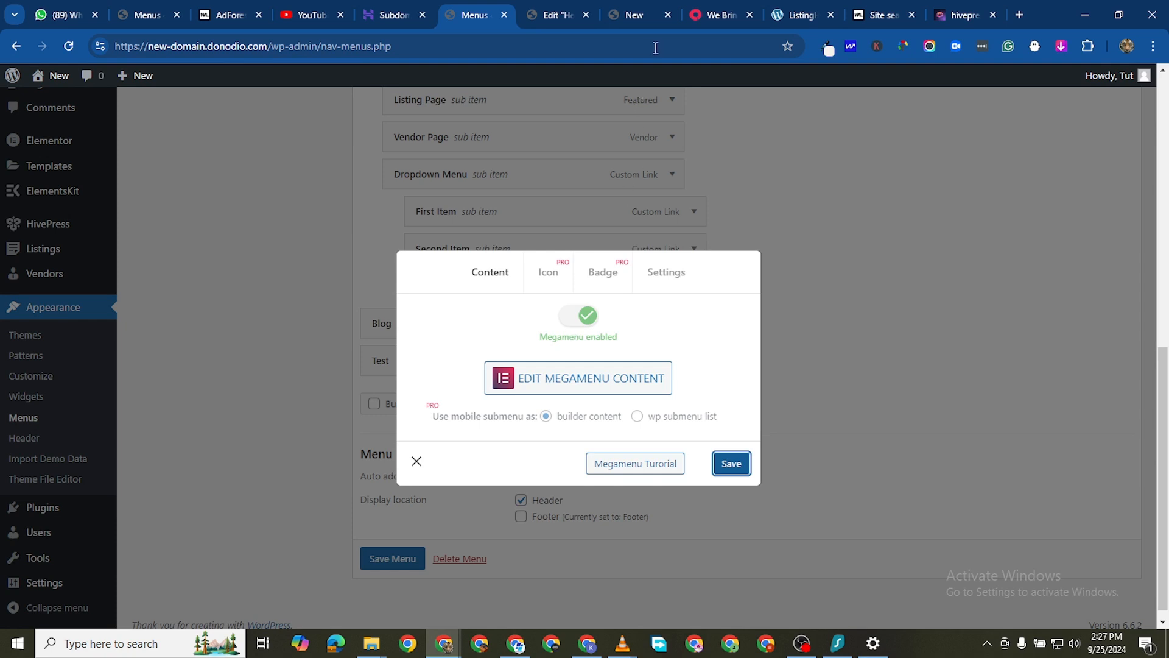
click(651, 13)
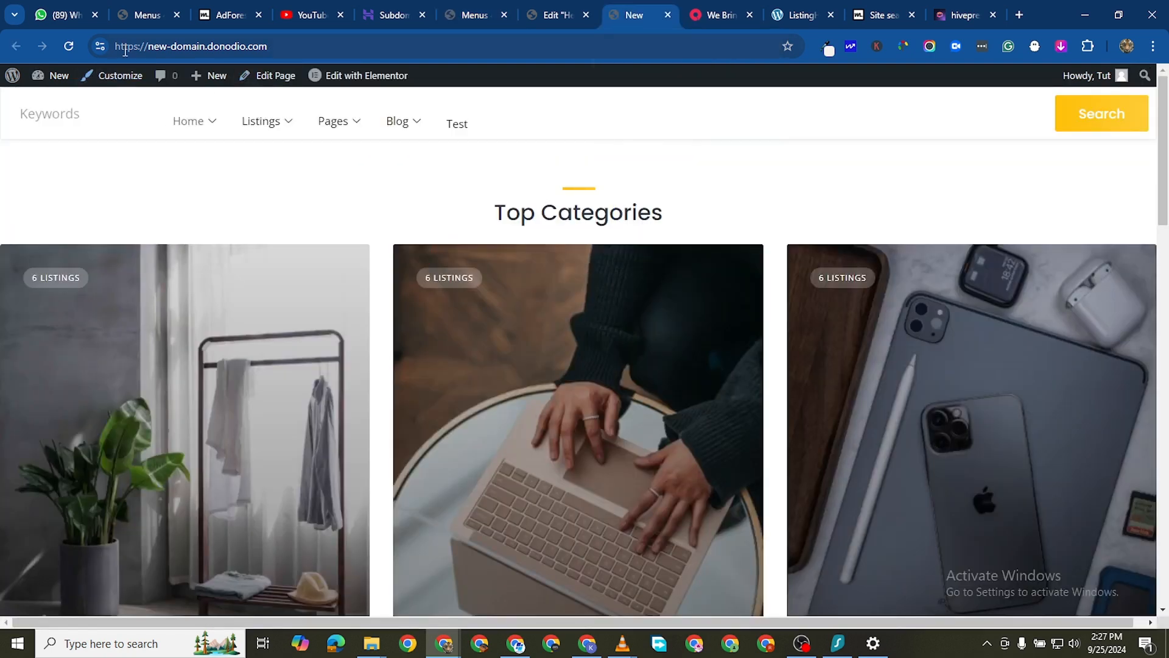
click(70, 47)
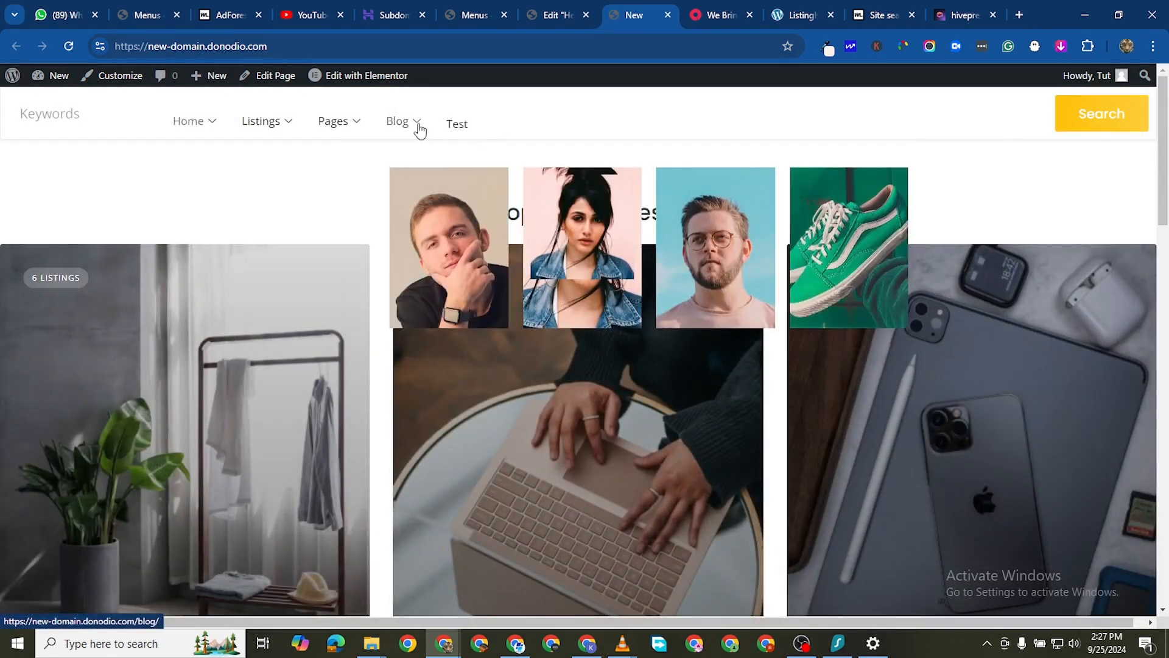
mouse_move(399, 131)
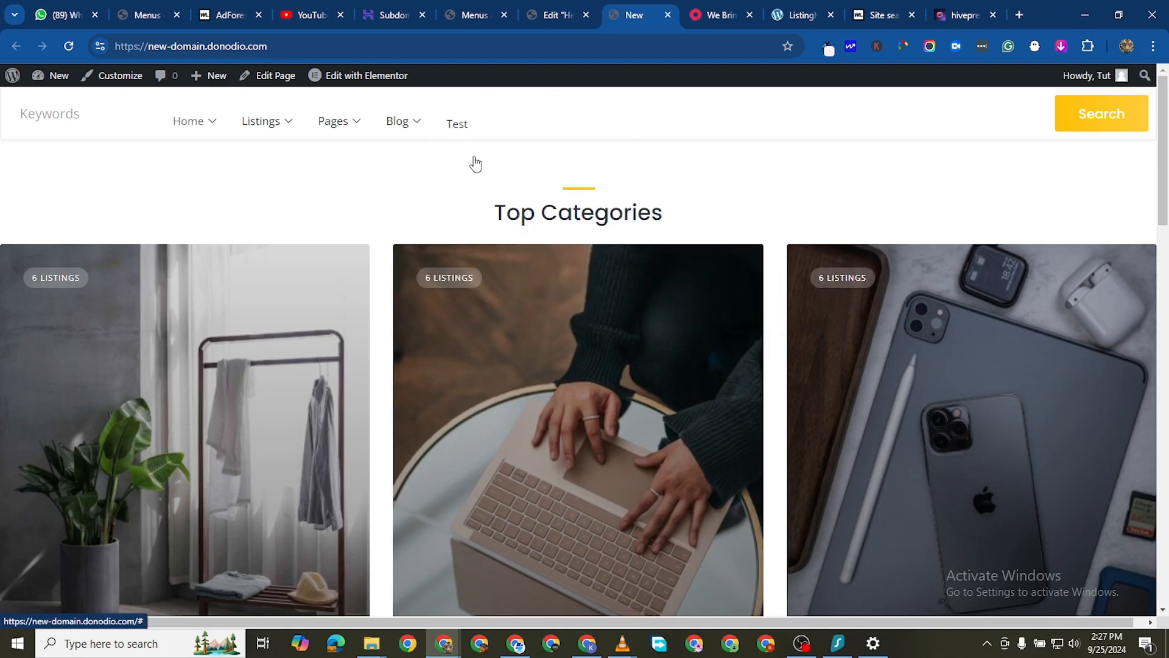
Step: Set the Blog item's mega menu width to Full Width, save it and reload the live site to check the dropdown
click(550, 16)
click(484, 18)
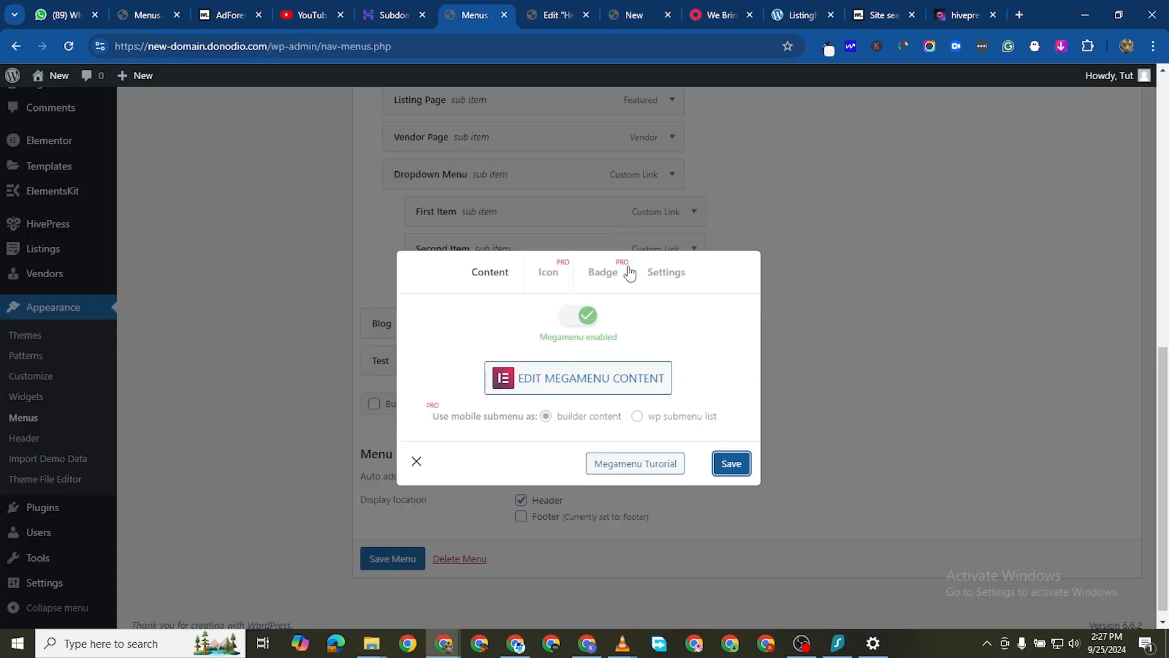
click(666, 274)
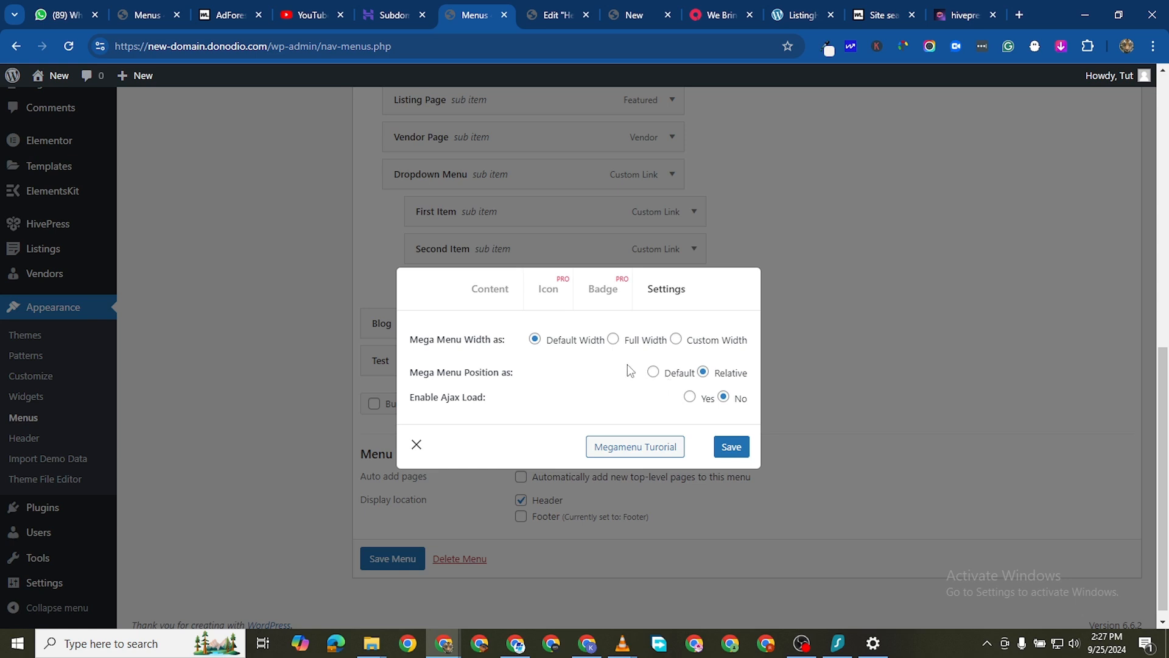
click(613, 340)
click(731, 448)
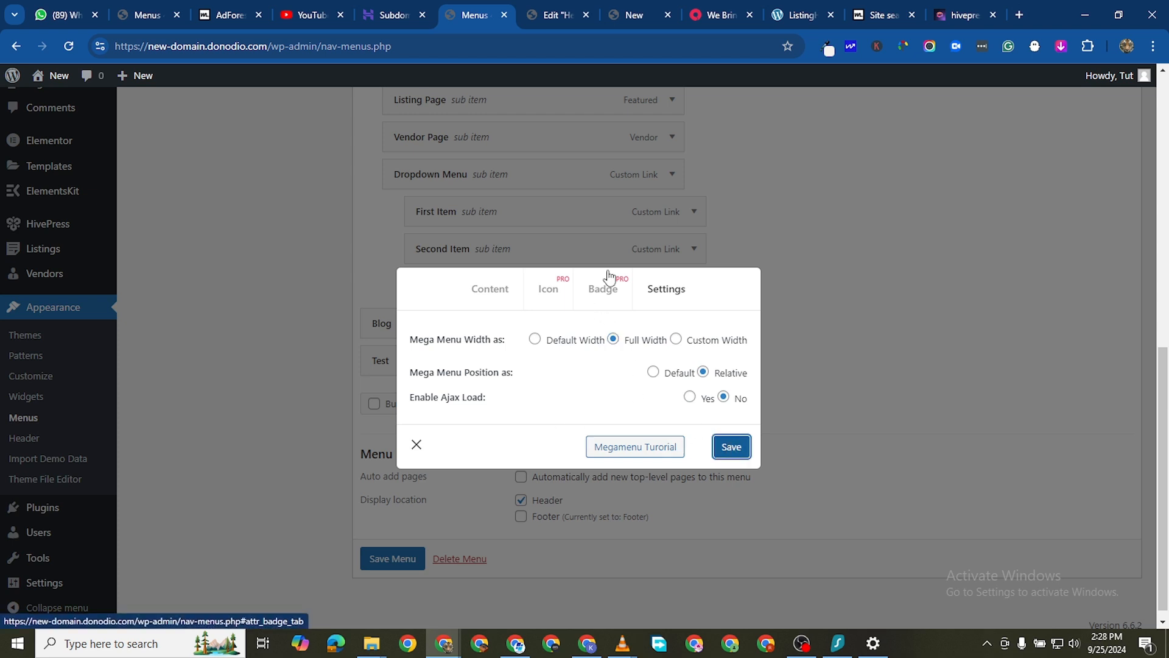
click(634, 14)
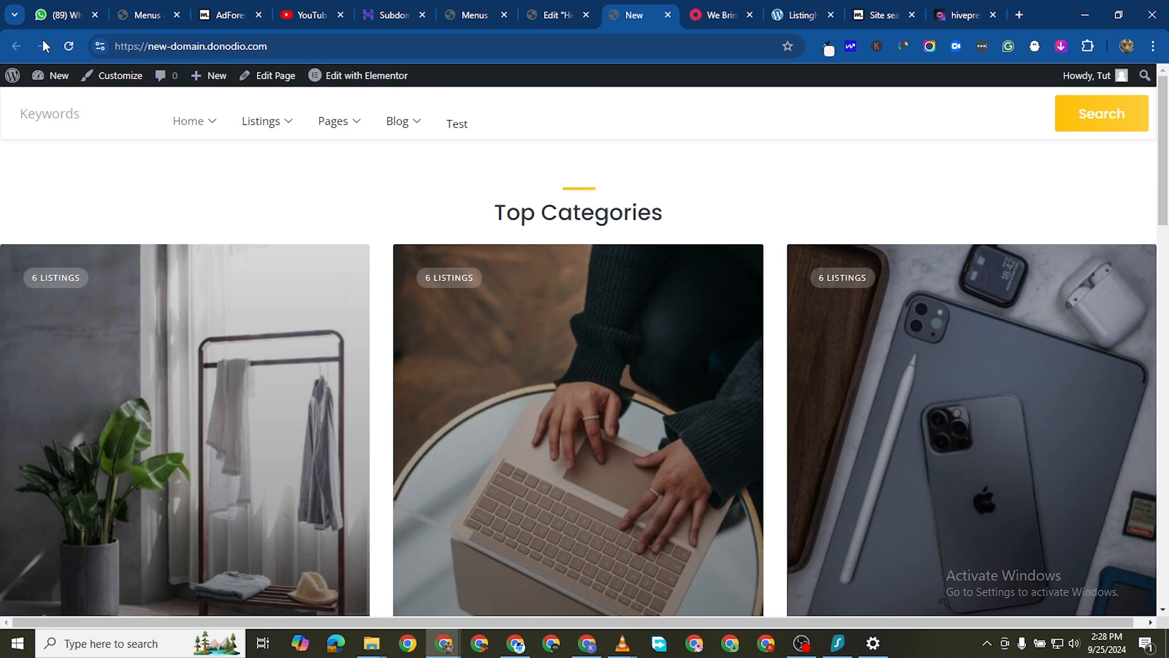
click(68, 47)
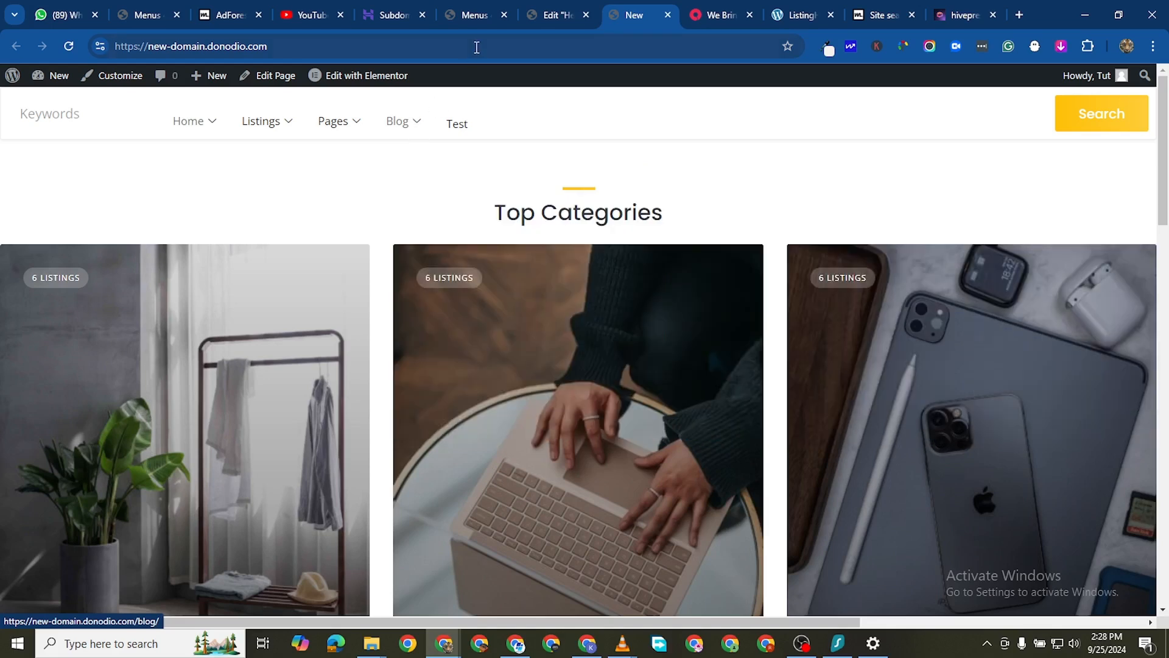
Step: Set the Blog item's mega menu position to Default, save it and check the header menu on the reloaded live site
click(551, 15)
click(481, 17)
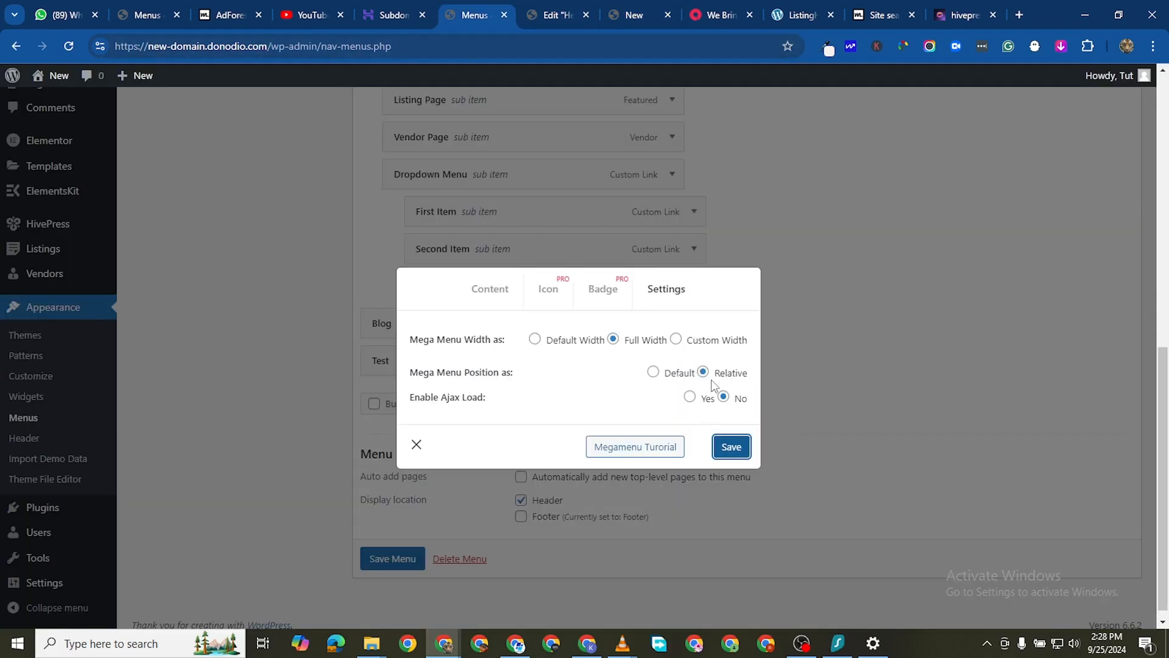
click(653, 372)
click(619, 18)
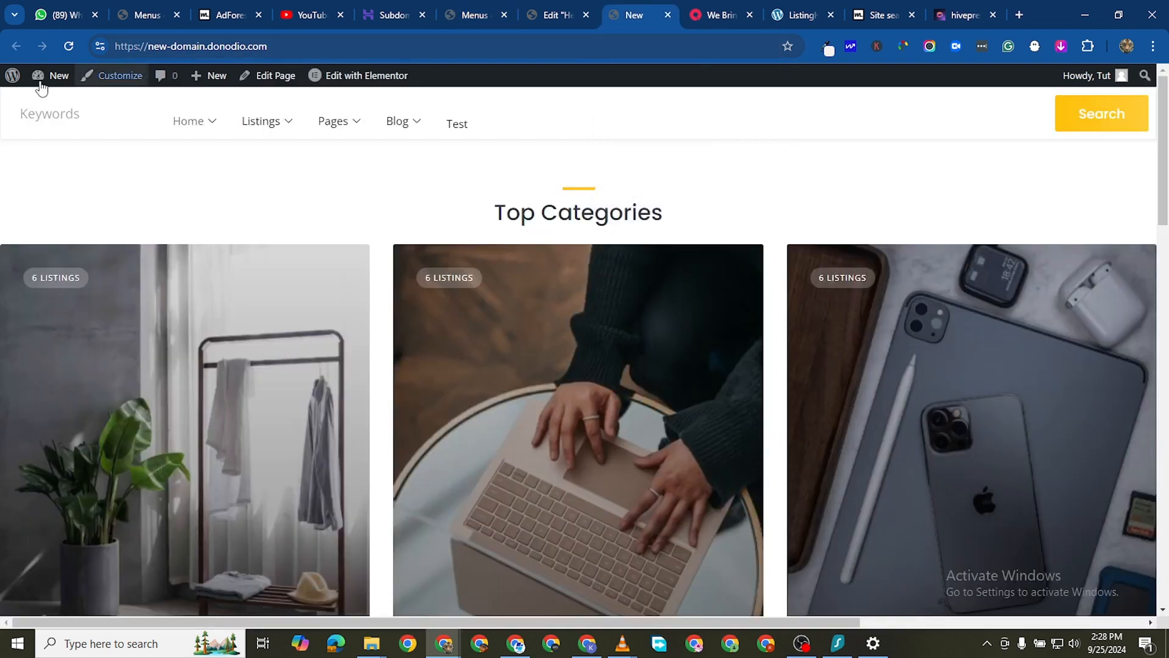
click(61, 49)
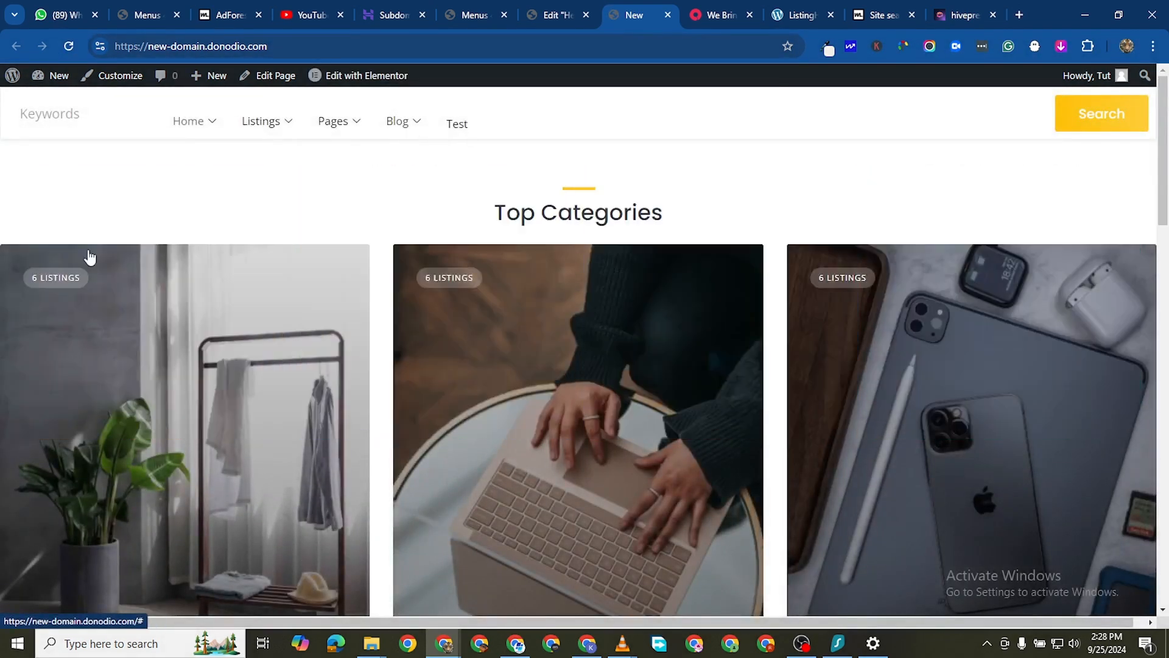
mouse_move(324, 135)
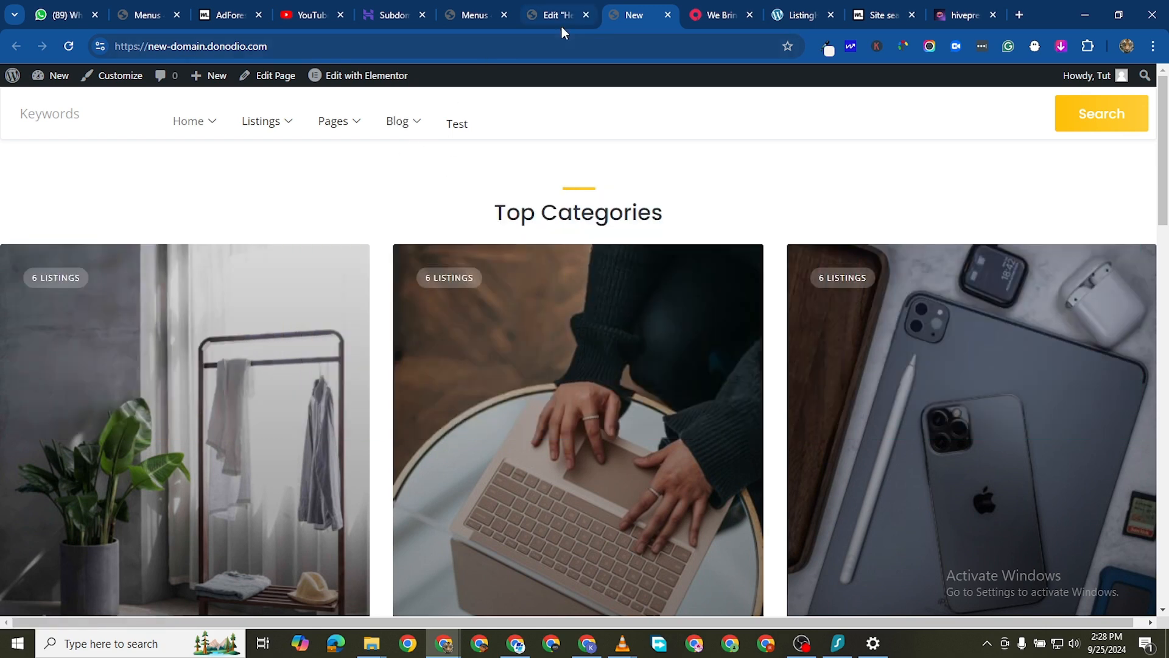
Step: Close the Blog item's mega menu settings and check the nav menu in the Elementor header template
click(559, 25)
click(476, 19)
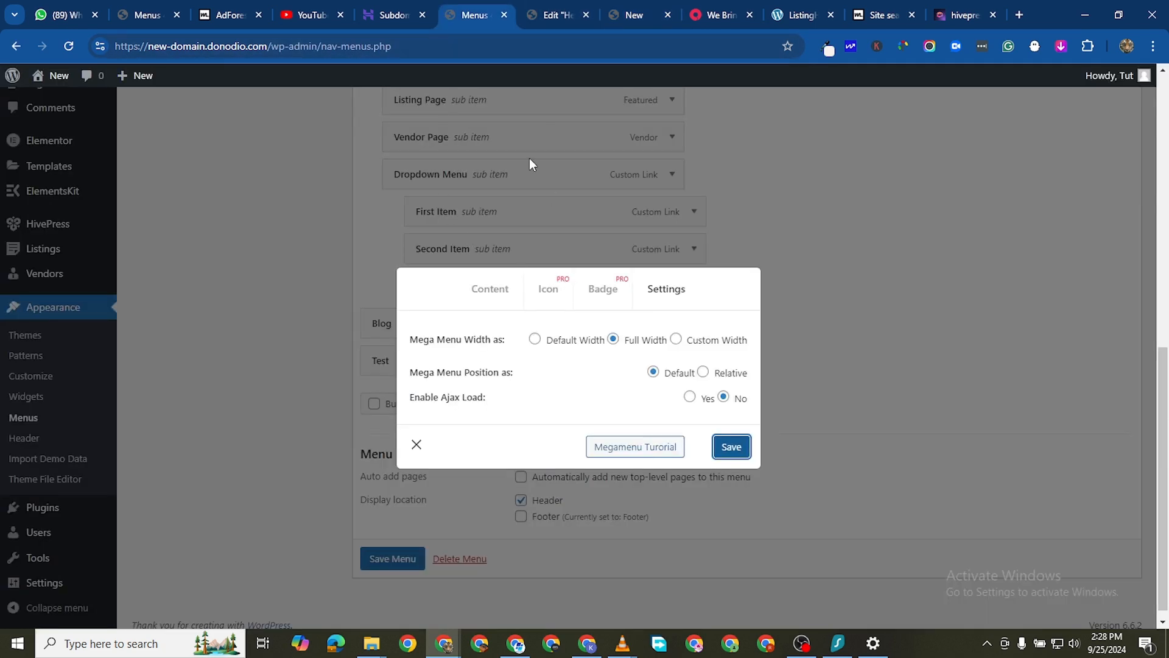
click(416, 448)
scroll(496, 234, up, 3)
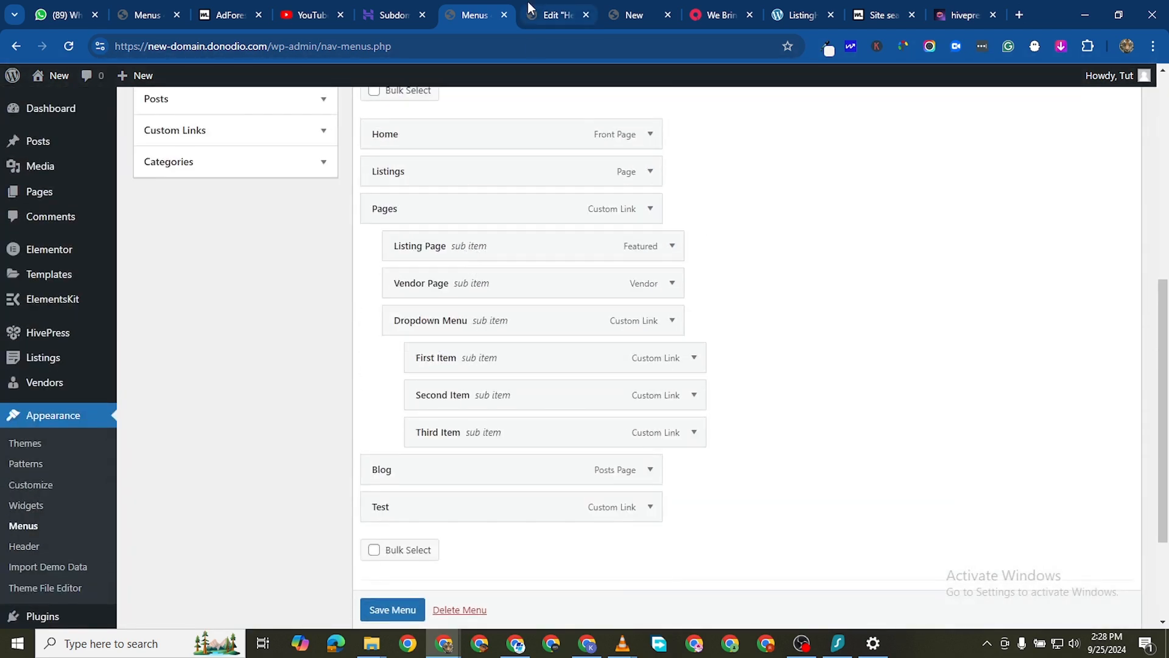
click(531, 11)
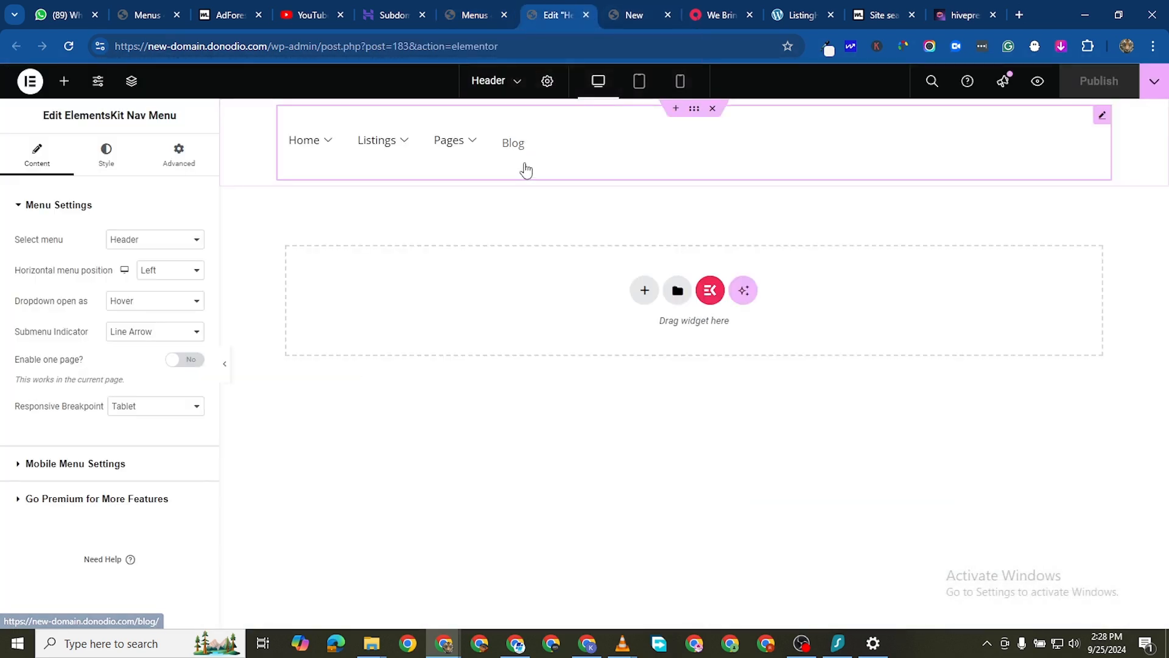
click(470, 16)
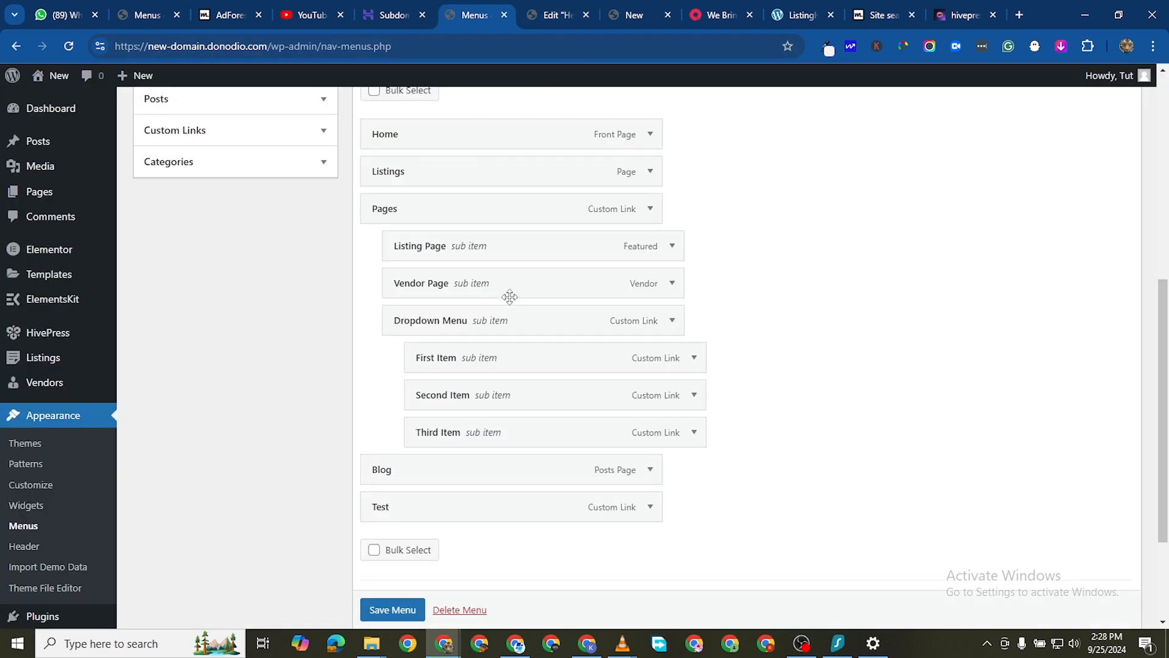
Step: Enable the mega menu for the Test menu item and open its mega menu content for editing
scroll(500, 308, up, 2)
scroll(514, 332, down, 4)
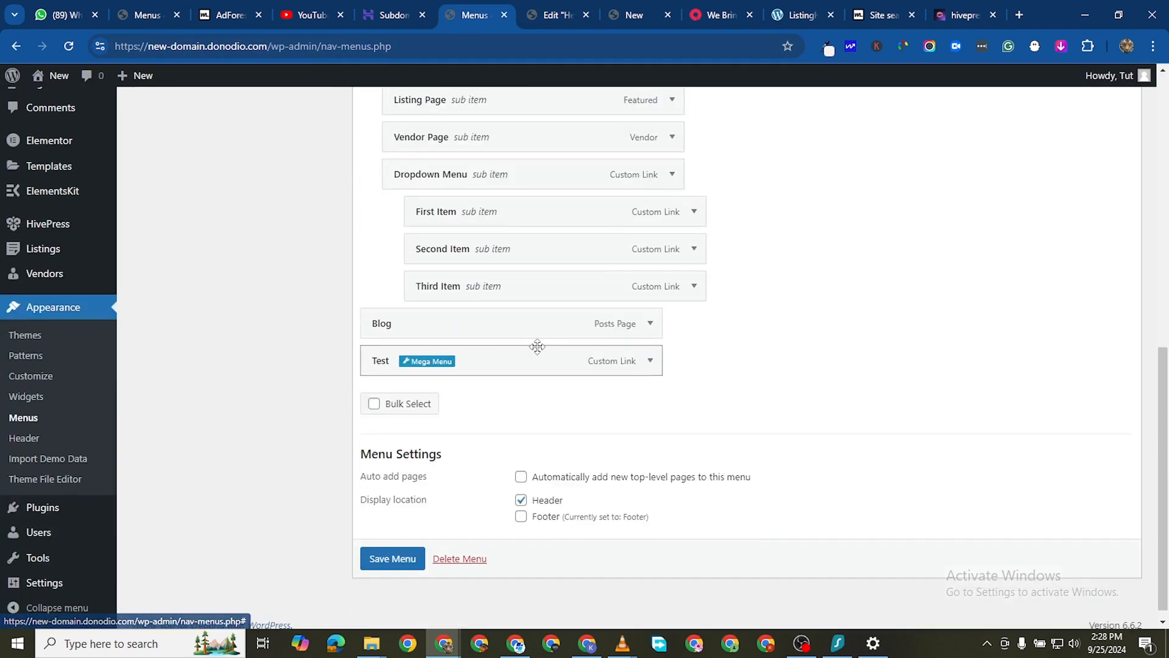
click(433, 363)
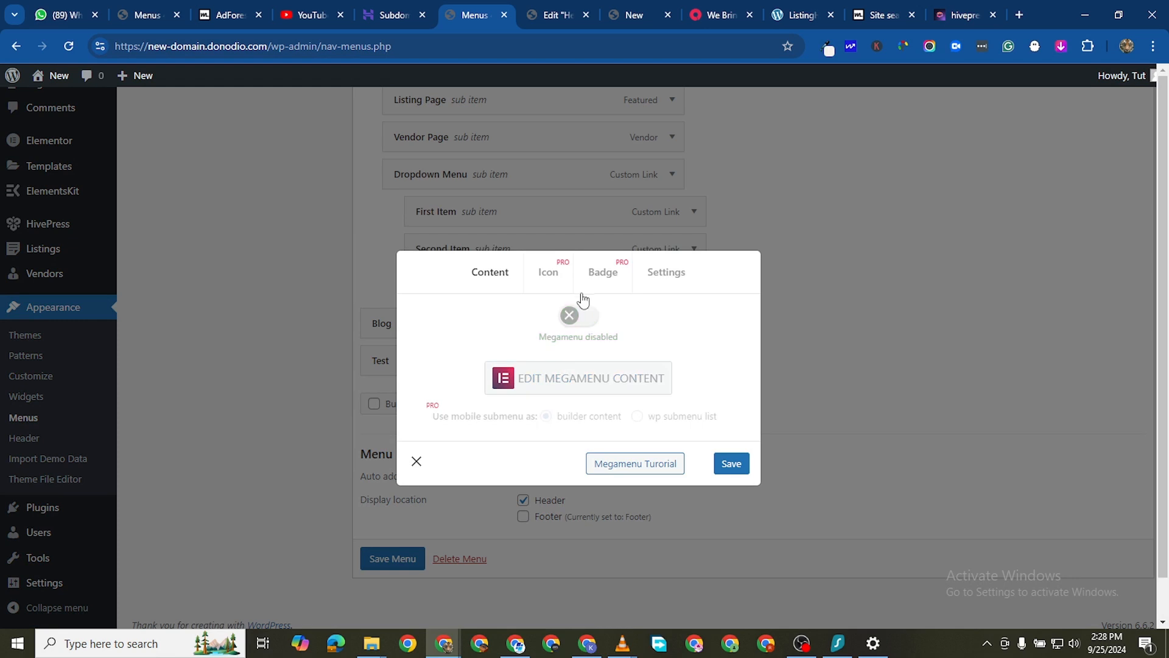
click(572, 321)
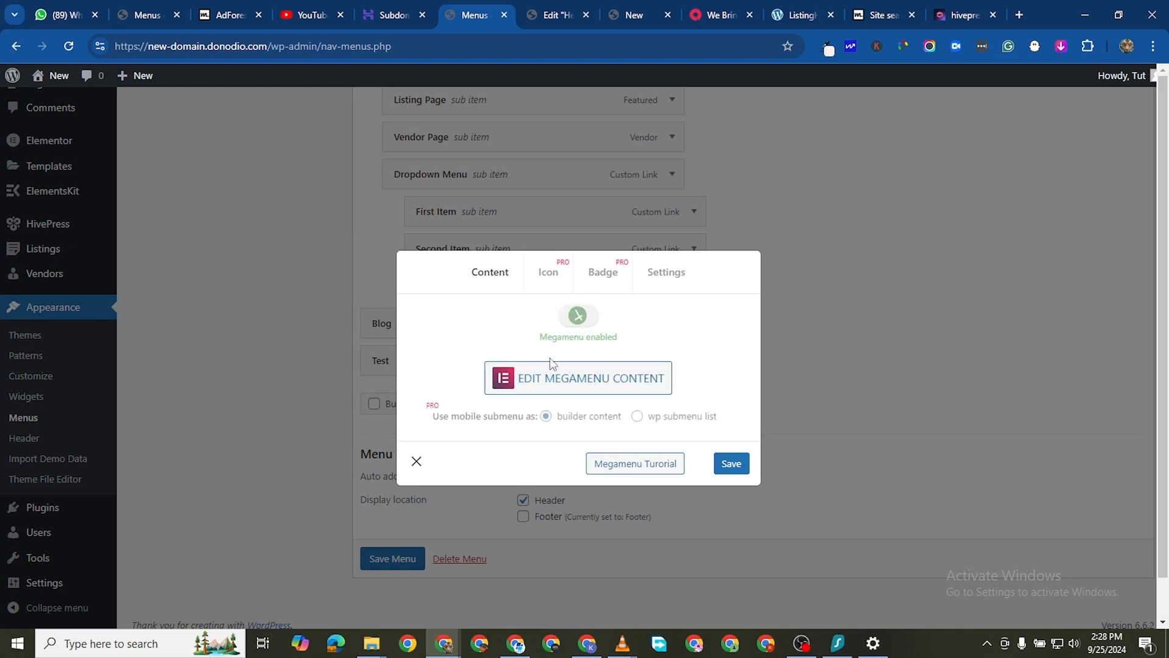
click(600, 383)
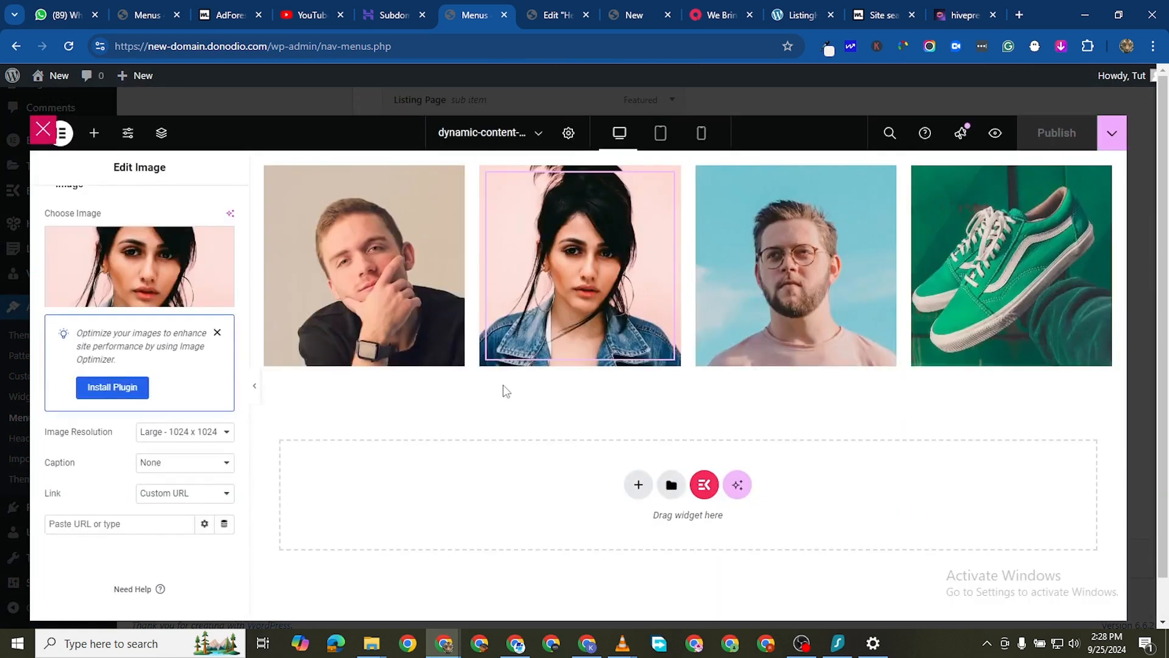
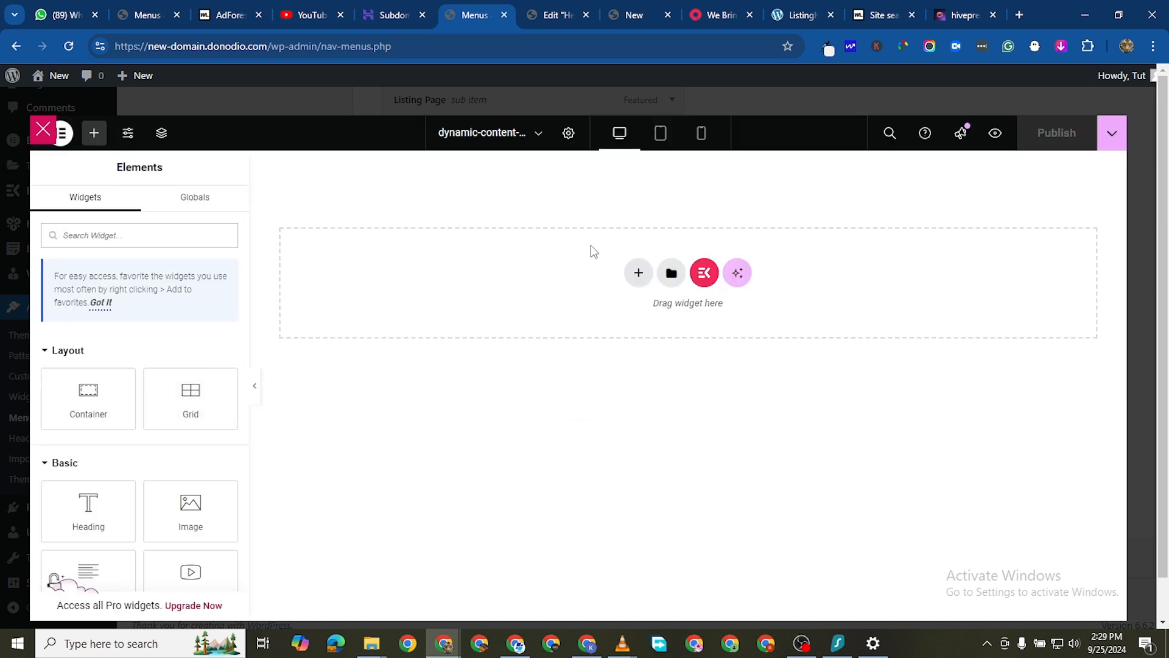
Step: Add a single-column Flexbox container to the empty mega menu content and nest another container inside it
click(638, 273)
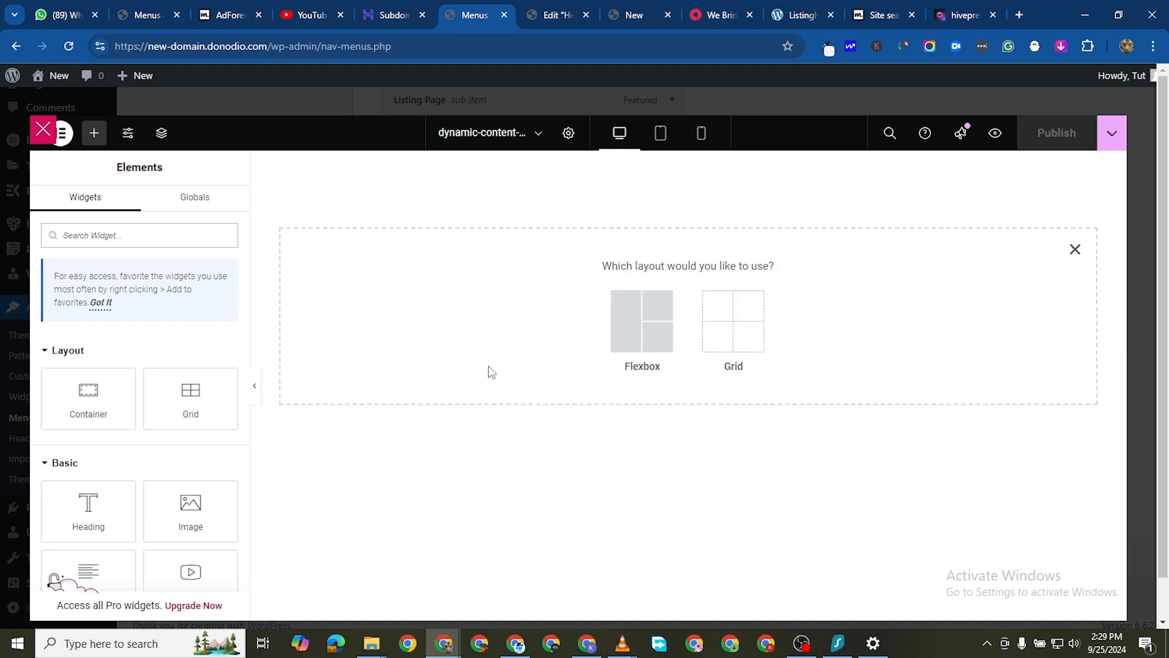
click(636, 329)
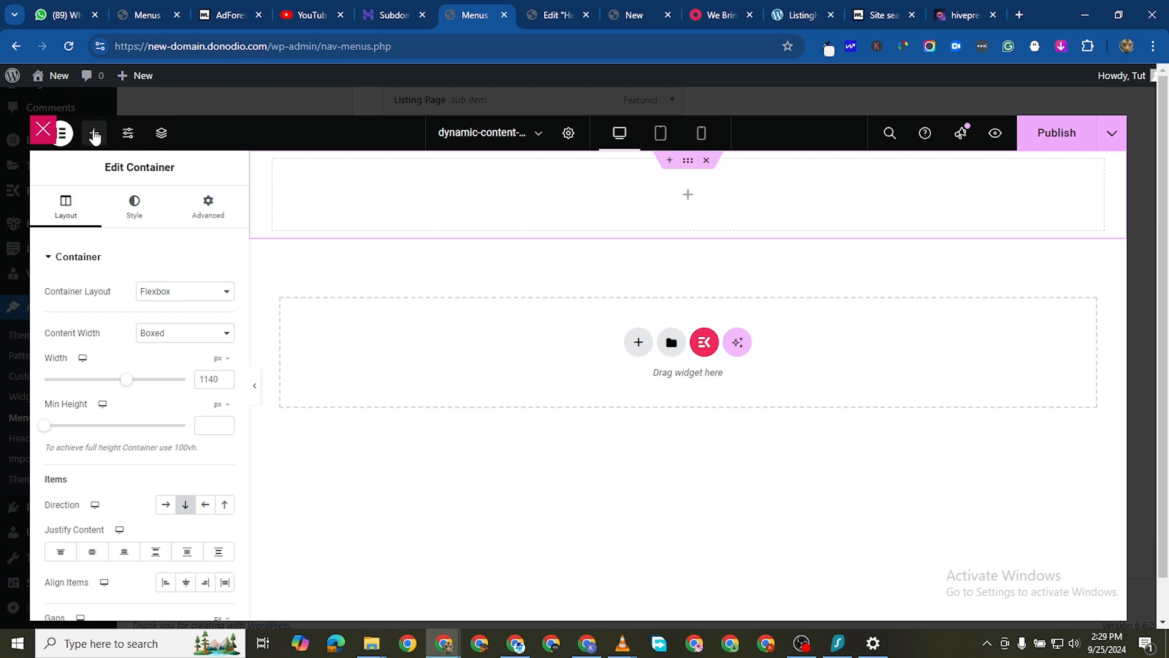
click(94, 133)
drag(89, 395, 434, 213)
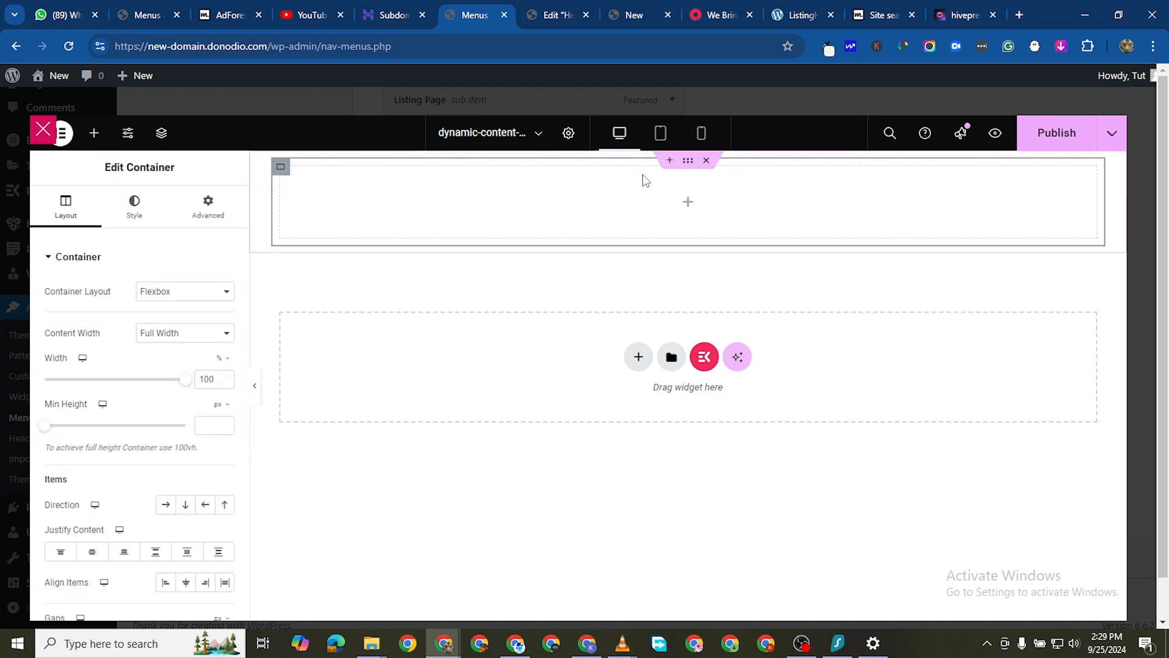
Step: Set the nested container's item direction to horizontal row
click(689, 163)
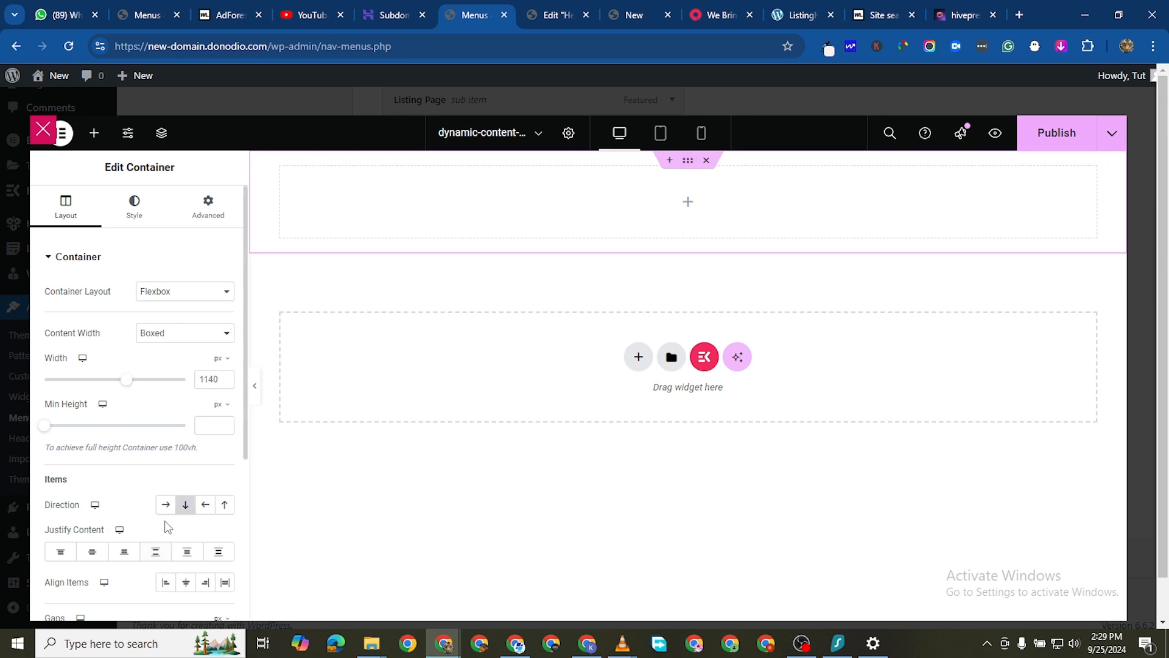
click(281, 166)
click(165, 504)
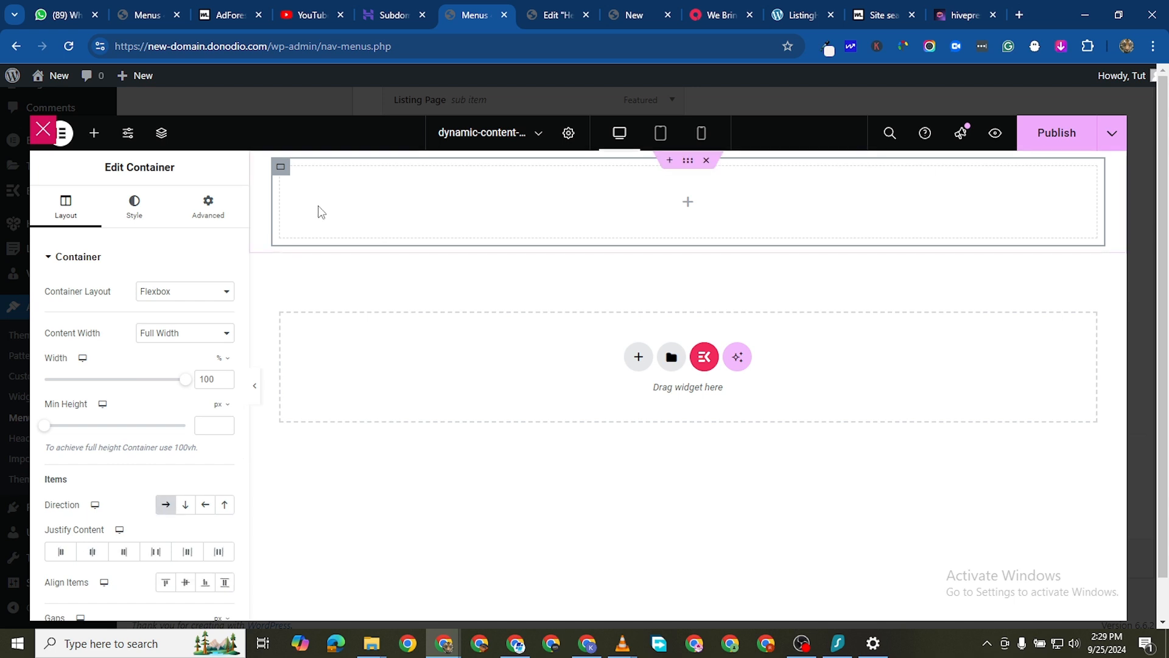
Step: Add a container inside the row-direction container and duplicate it to make two side-by-side columns
click(94, 133)
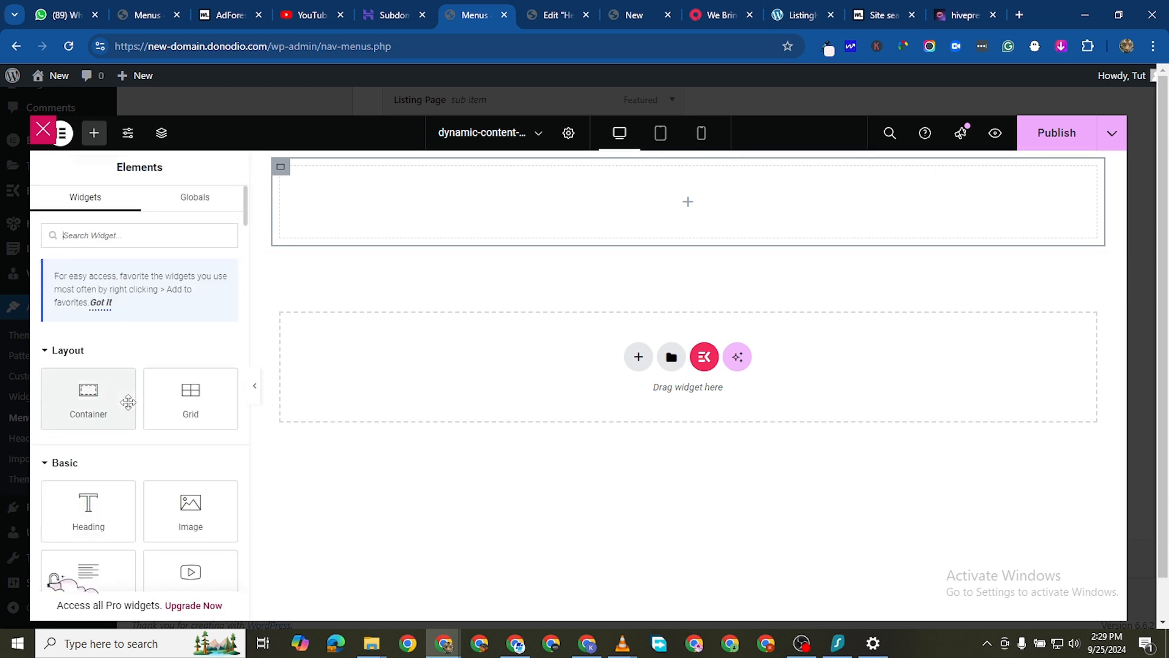
drag(88, 419, 309, 197)
right_click(293, 176)
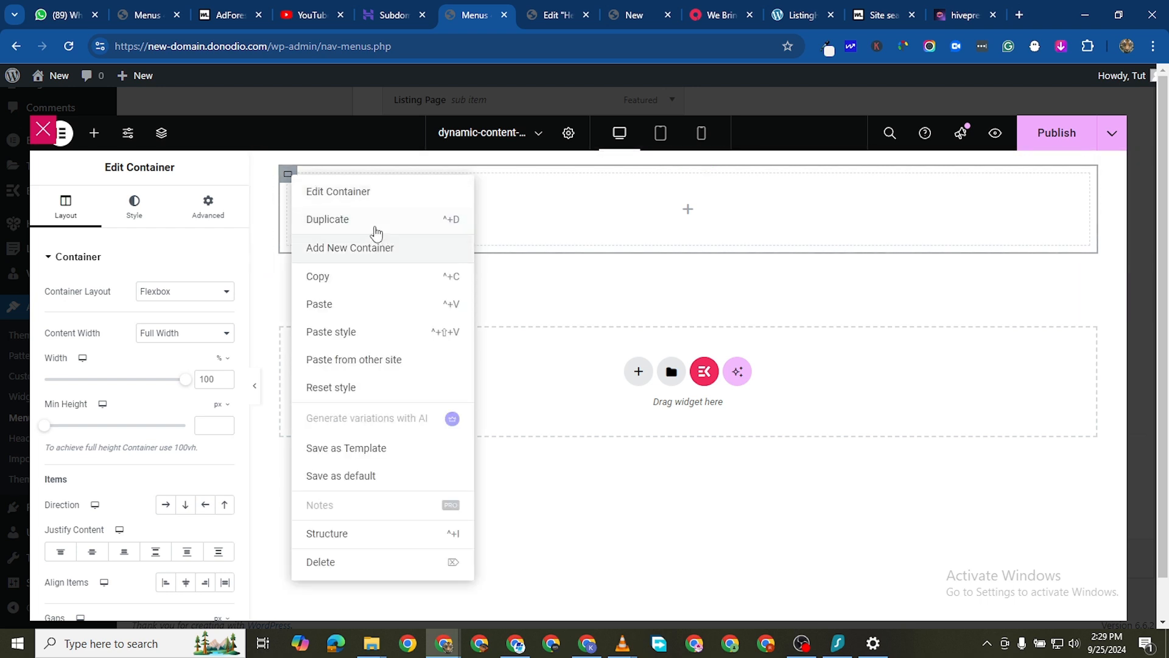
key(ctrl+d)
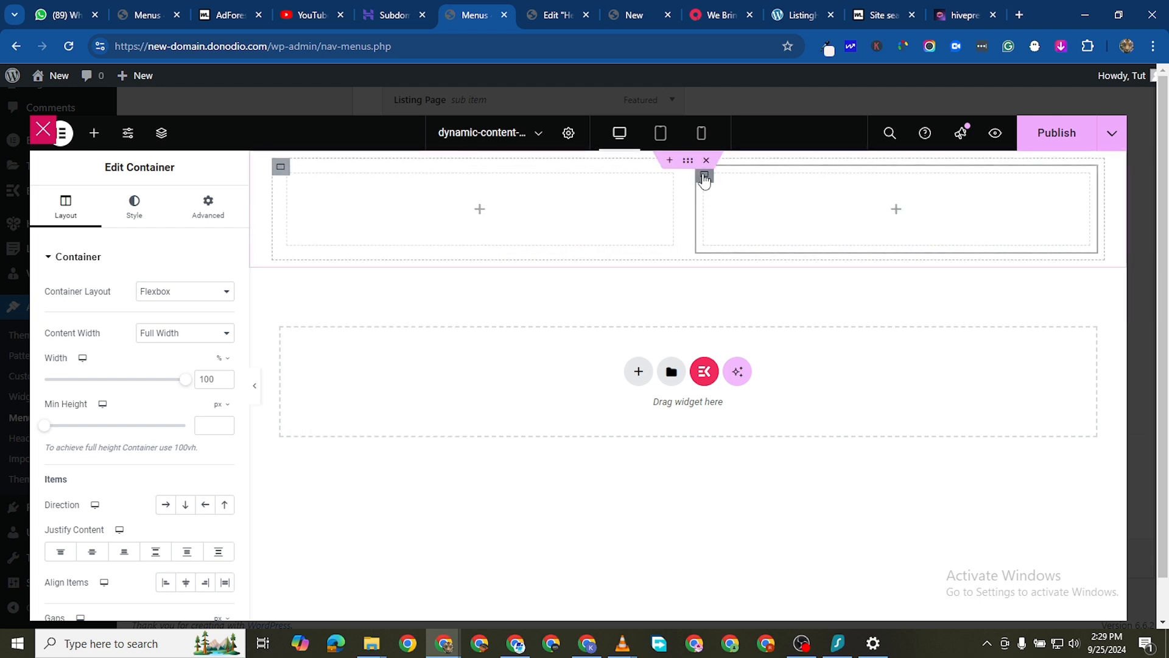
Step: Duplicate the second column to get three side-by-side columns and place a Page List widget in the first one
right_click(705, 175)
click(753, 225)
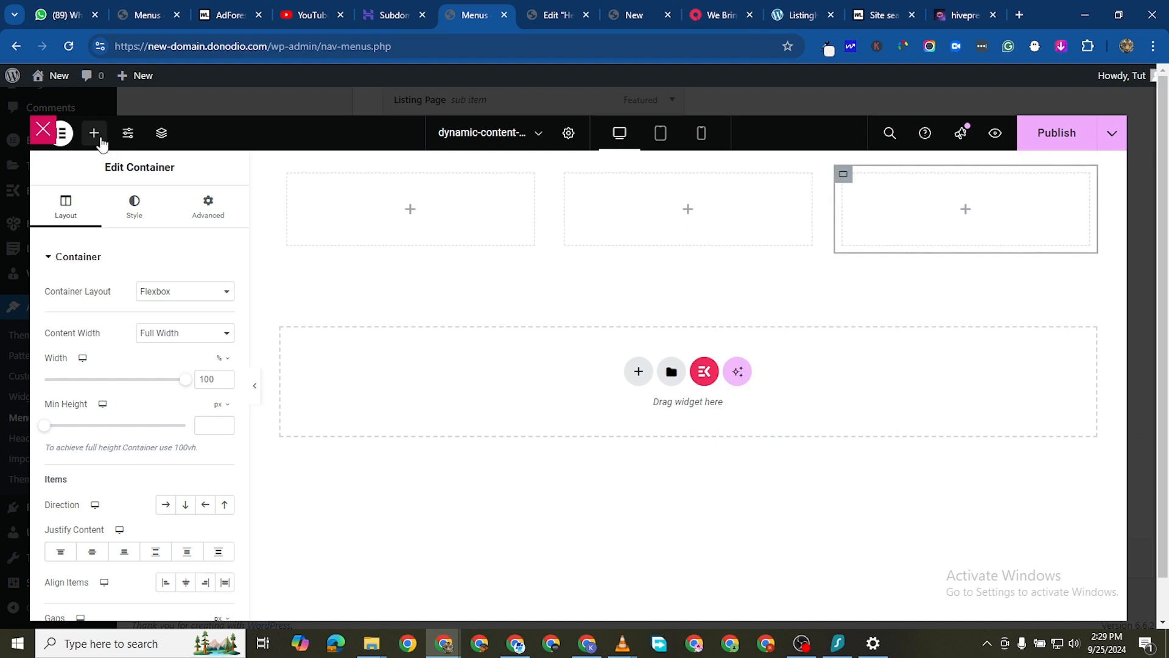
click(96, 135)
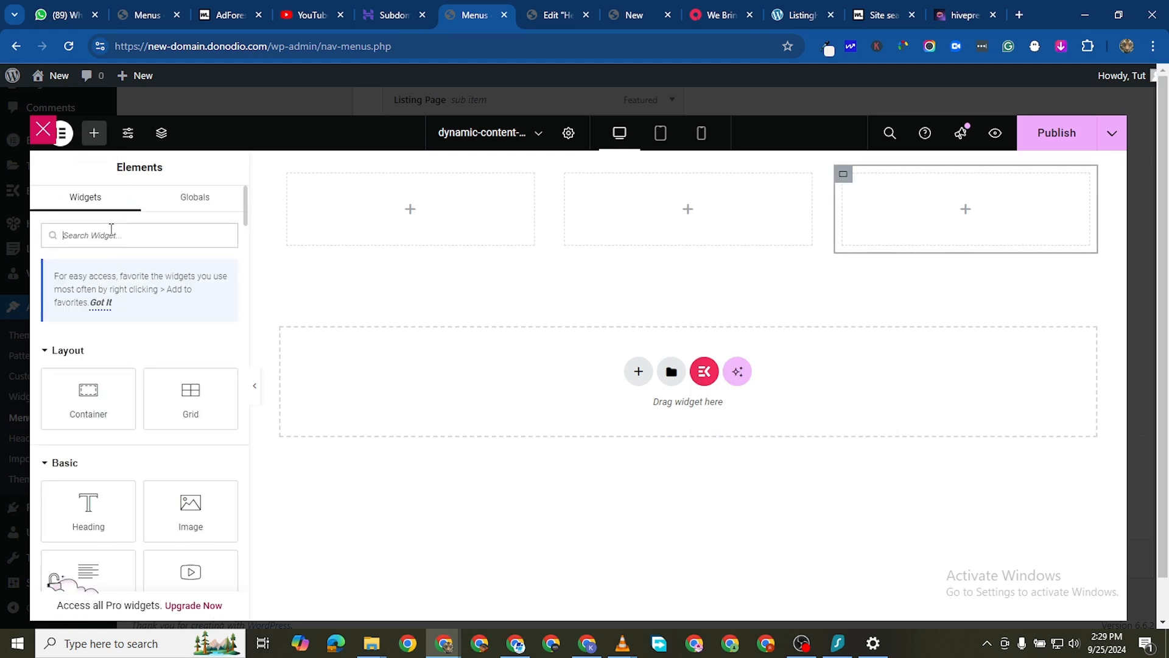
text(list)
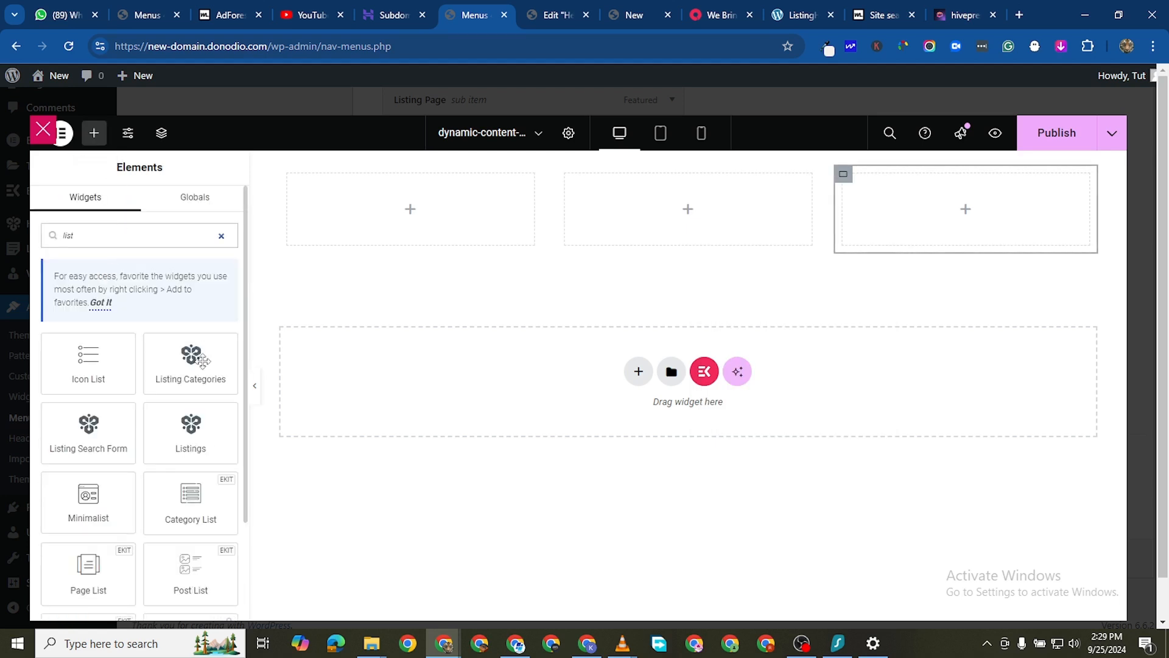
scroll(164, 481, down, 3)
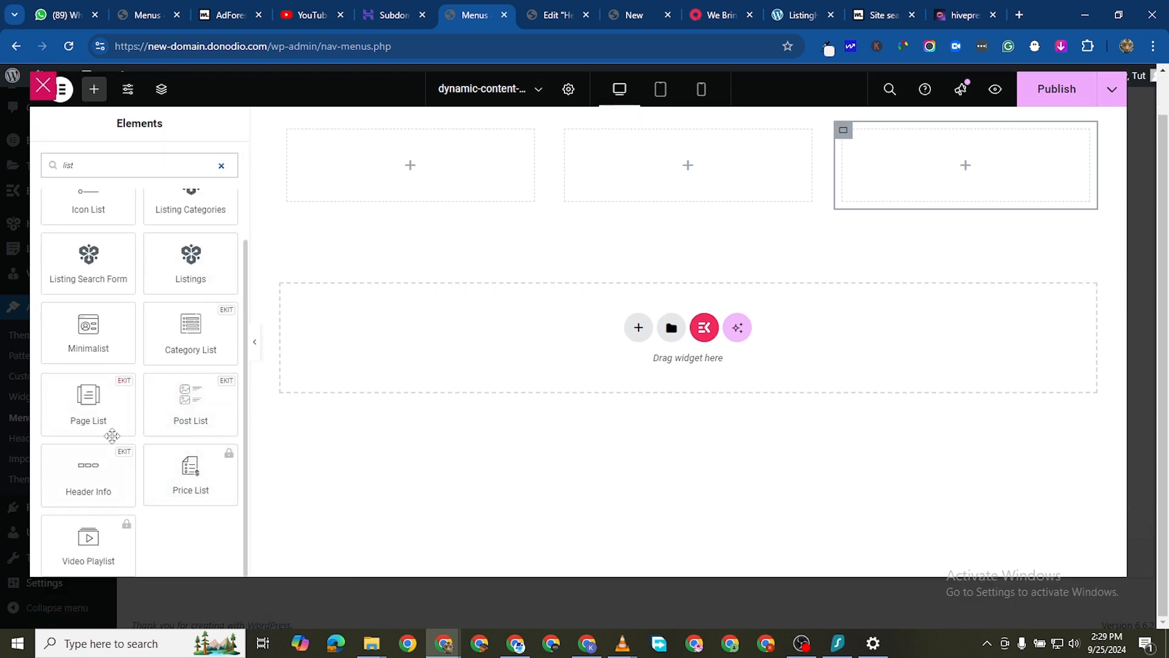
drag(80, 408, 392, 173)
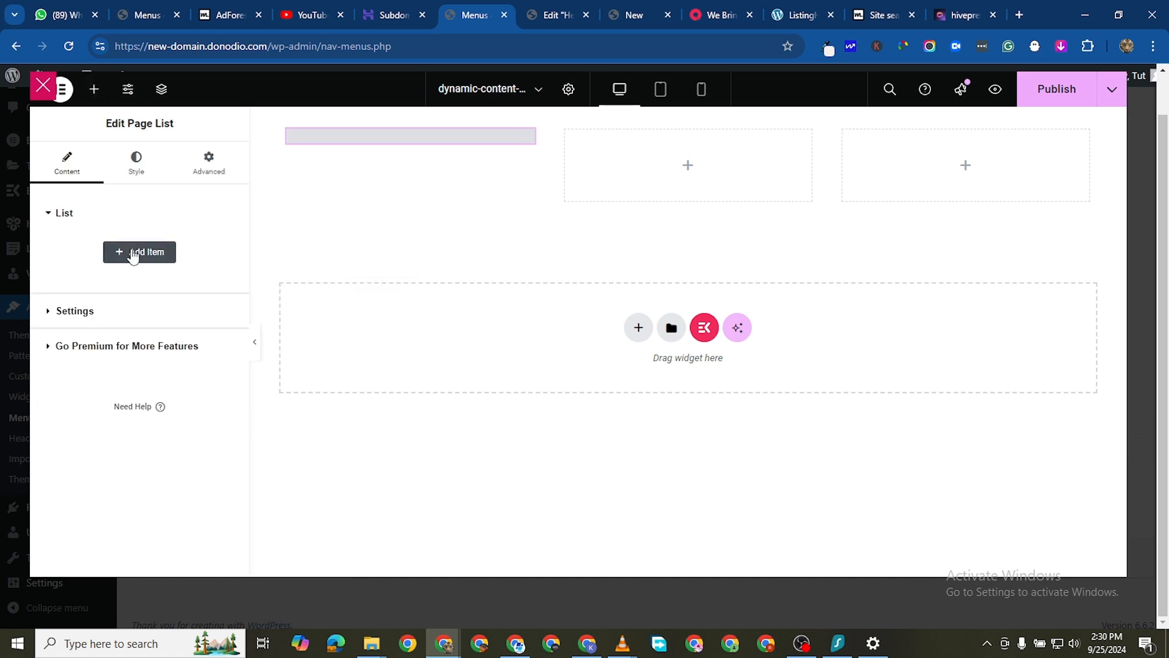
Step: Add a list item to the Page List widget and set its text to "Item 1"
click(137, 258)
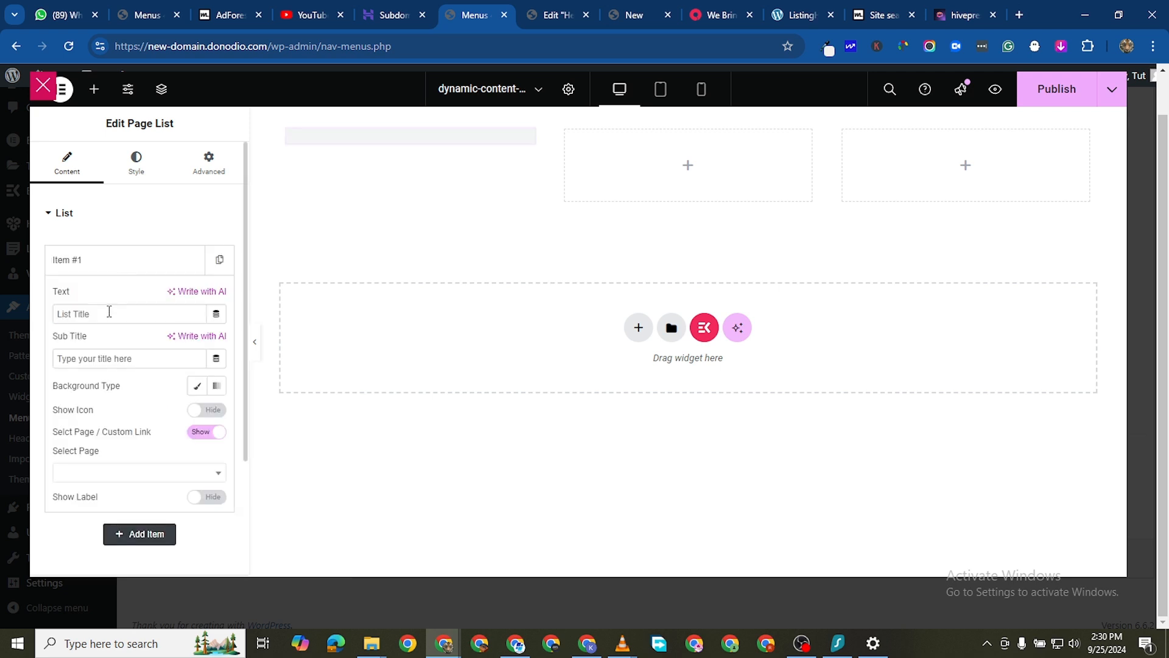
click(108, 313)
text(Item 1)
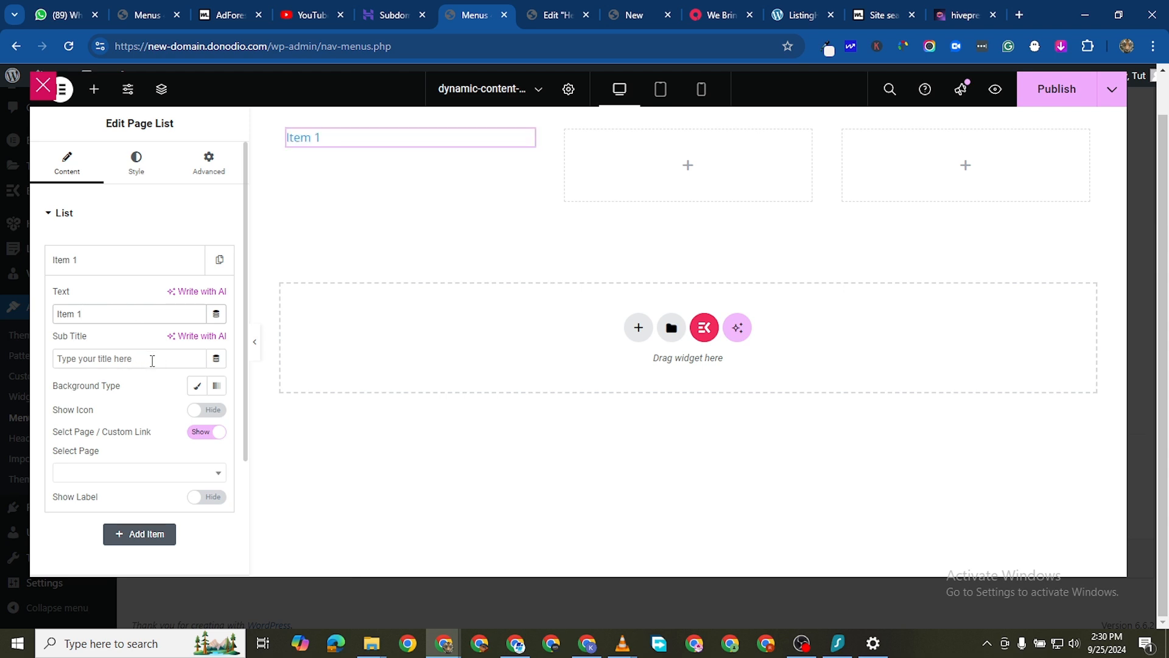
Step: Turn on the icon for the Item 1 list entry and open the icon library to choose one
scroll(140, 435, down, 2)
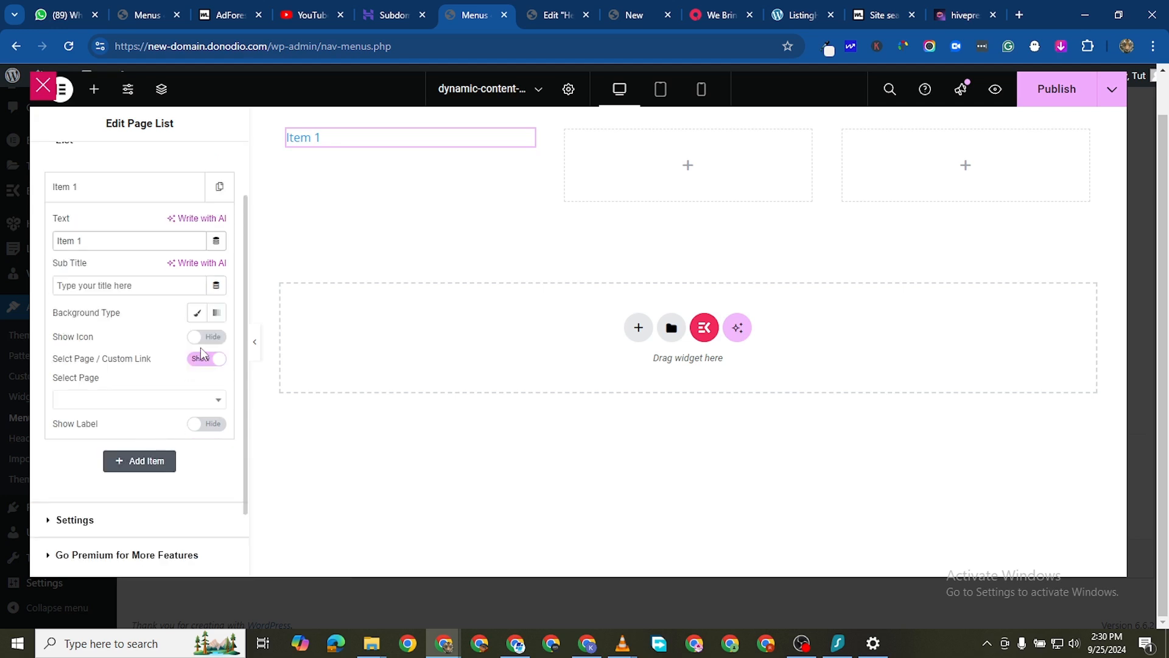
click(210, 338)
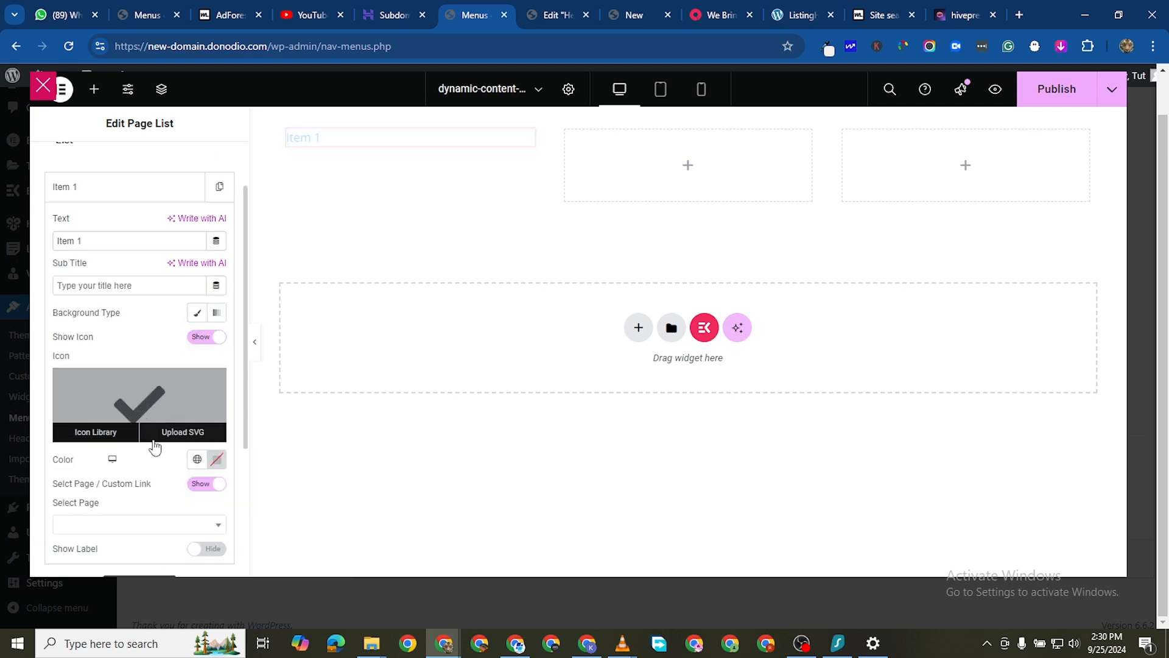
click(96, 431)
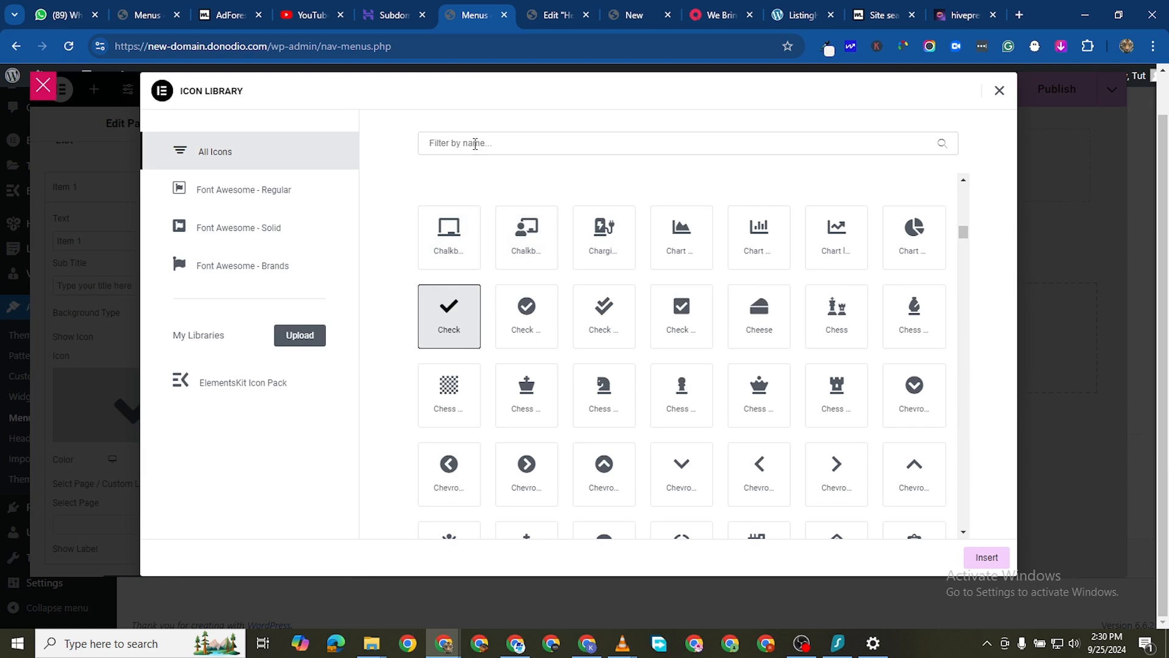
Step: Search the icon library for "1", look through the icons, and clear the filter
click(477, 143)
text(1)
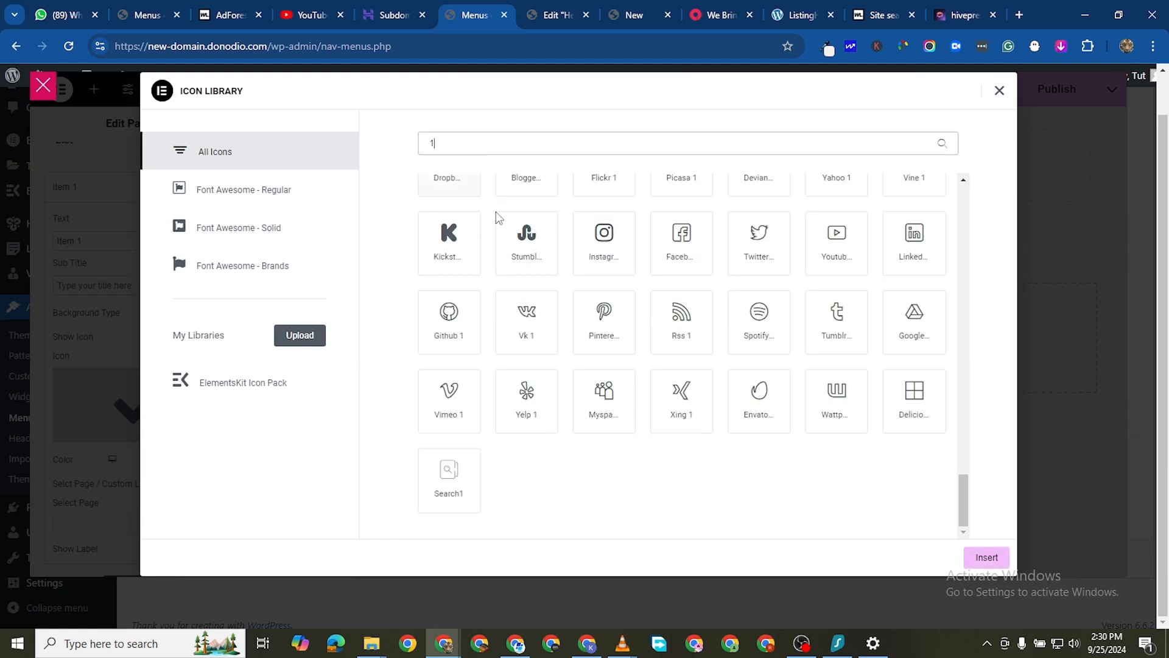
scroll(684, 332, up, 15)
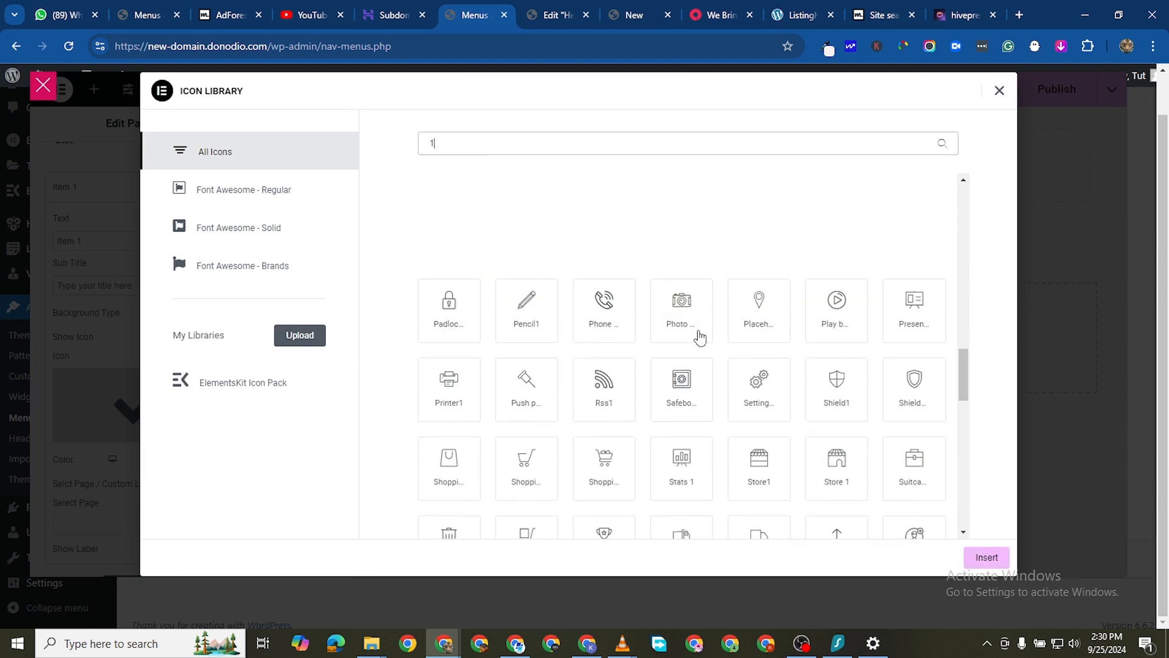
scroll(715, 374, up, 2)
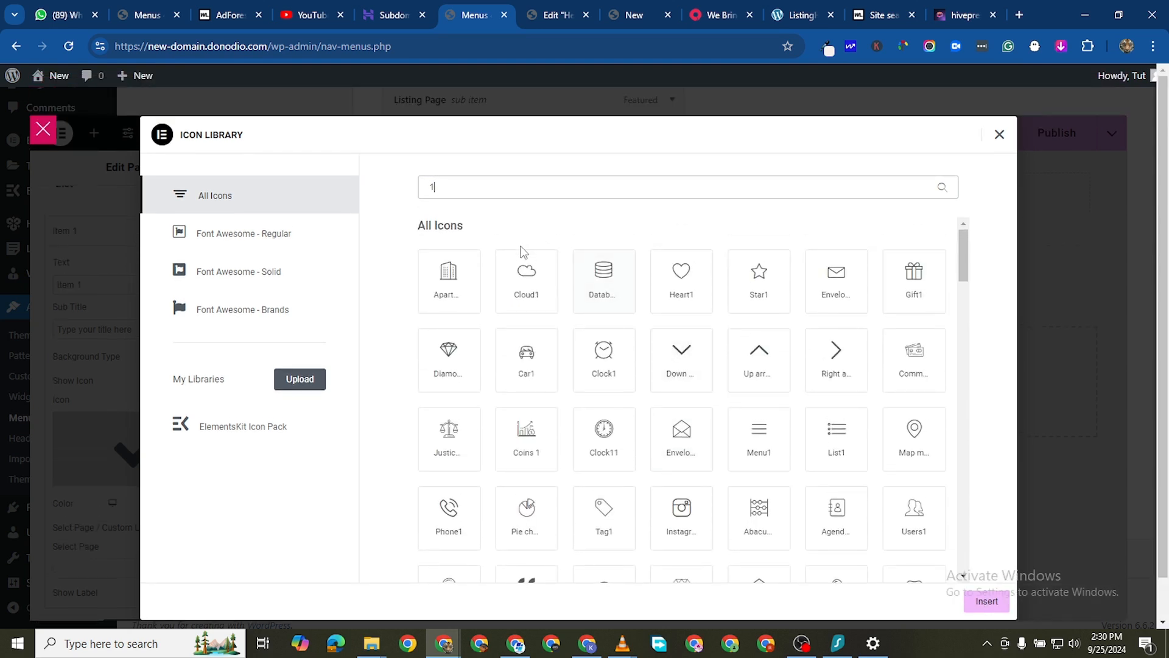
key(BackSpace)
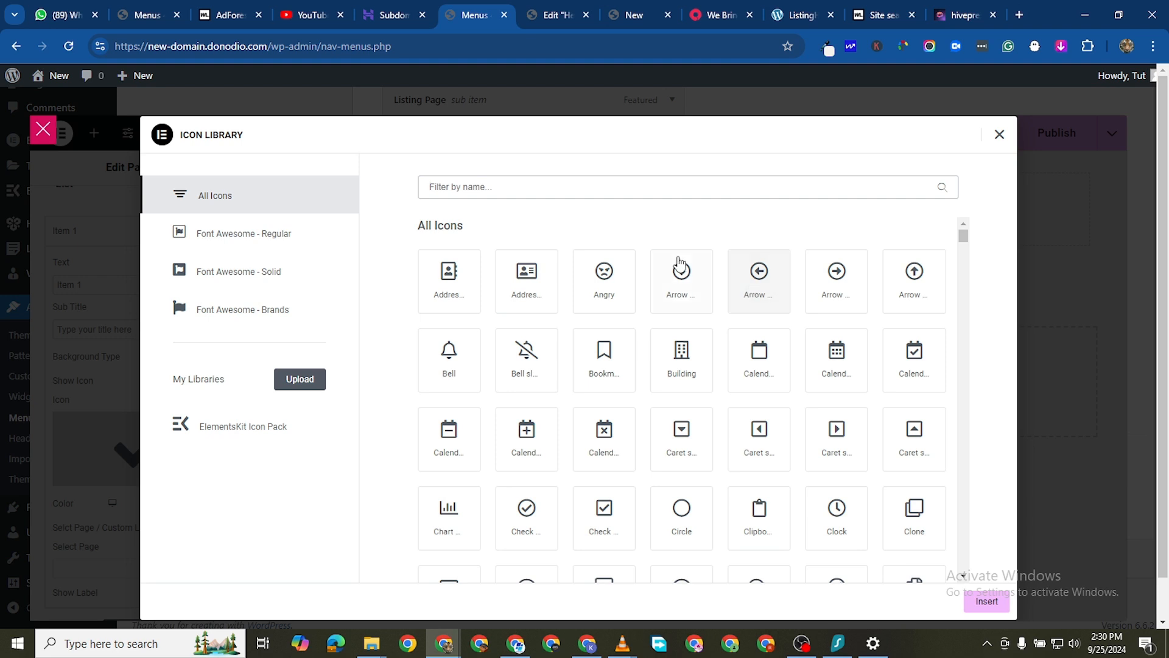
Step: Insert the circled right-pointing arrow from the icon library as the list item's icon
click(815, 287)
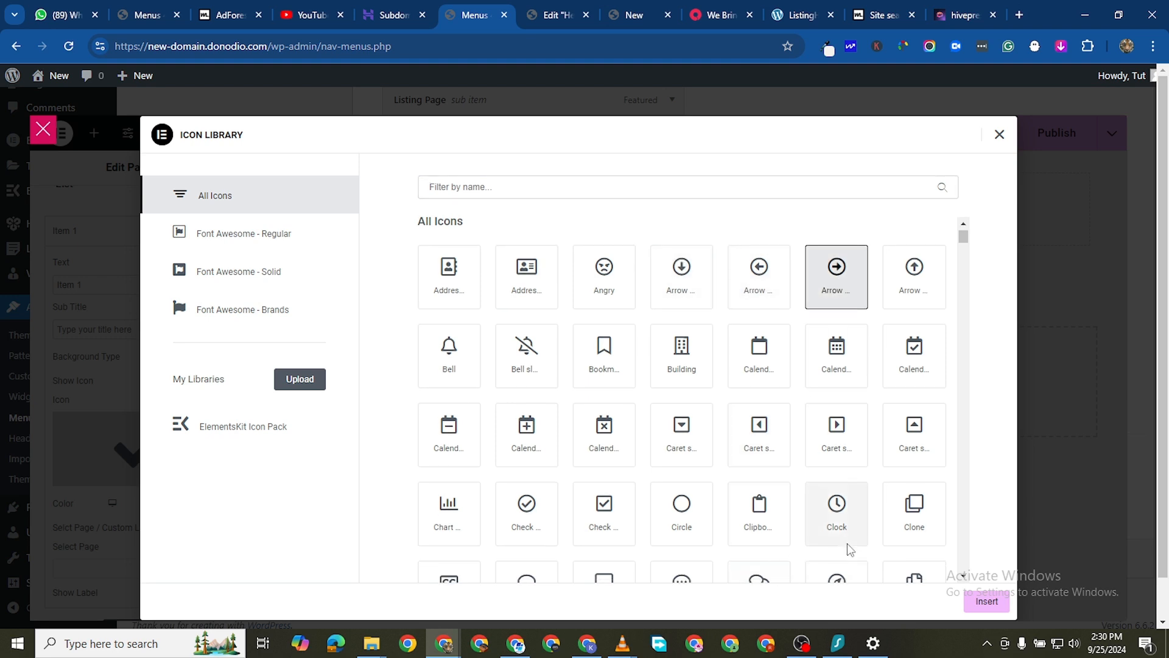
scroll(845, 548, down, 8)
scroll(778, 507, down, 5)
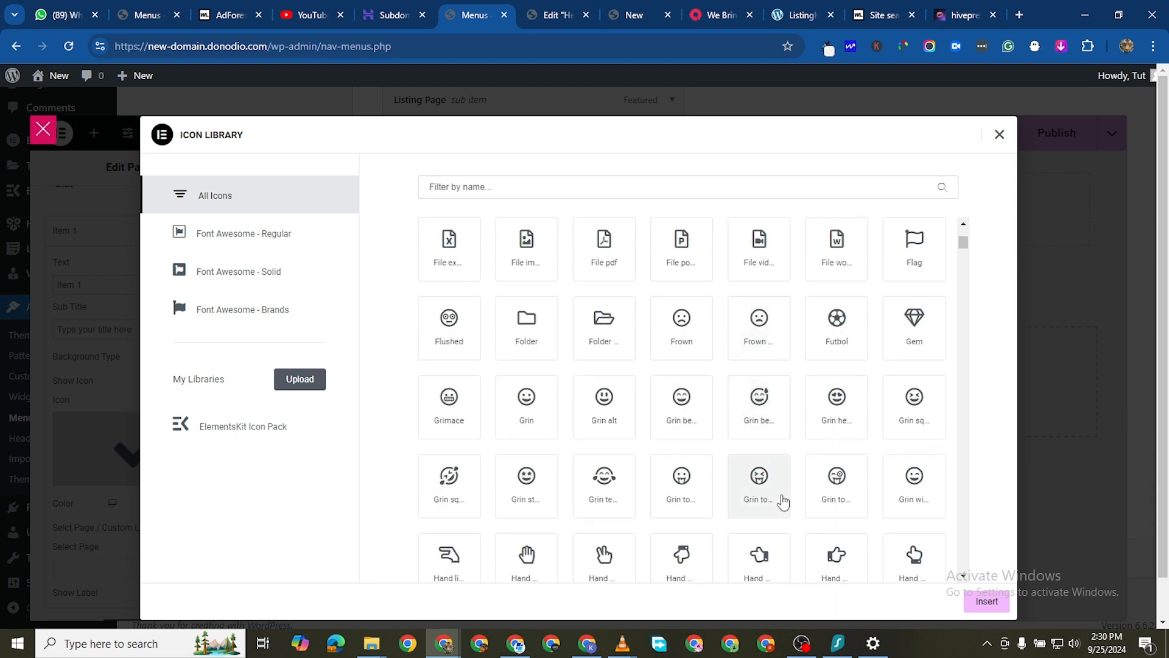
click(987, 601)
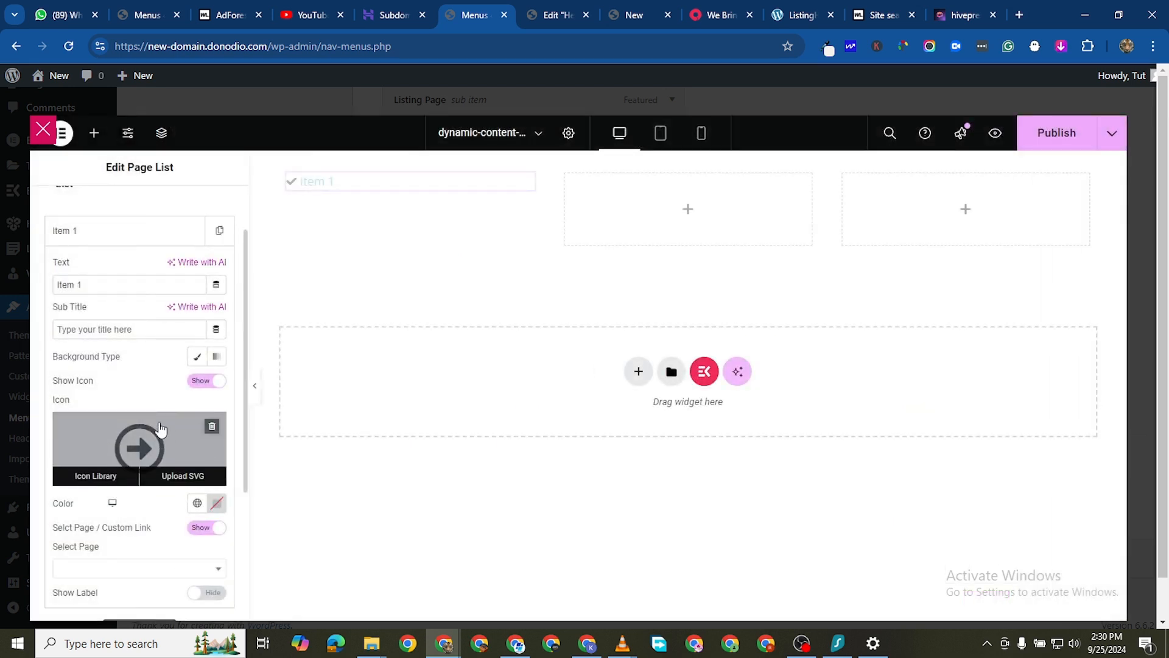
Step: Set the list item's icon color to dark red #C00000 and stay on the page
scroll(171, 438, down, 3)
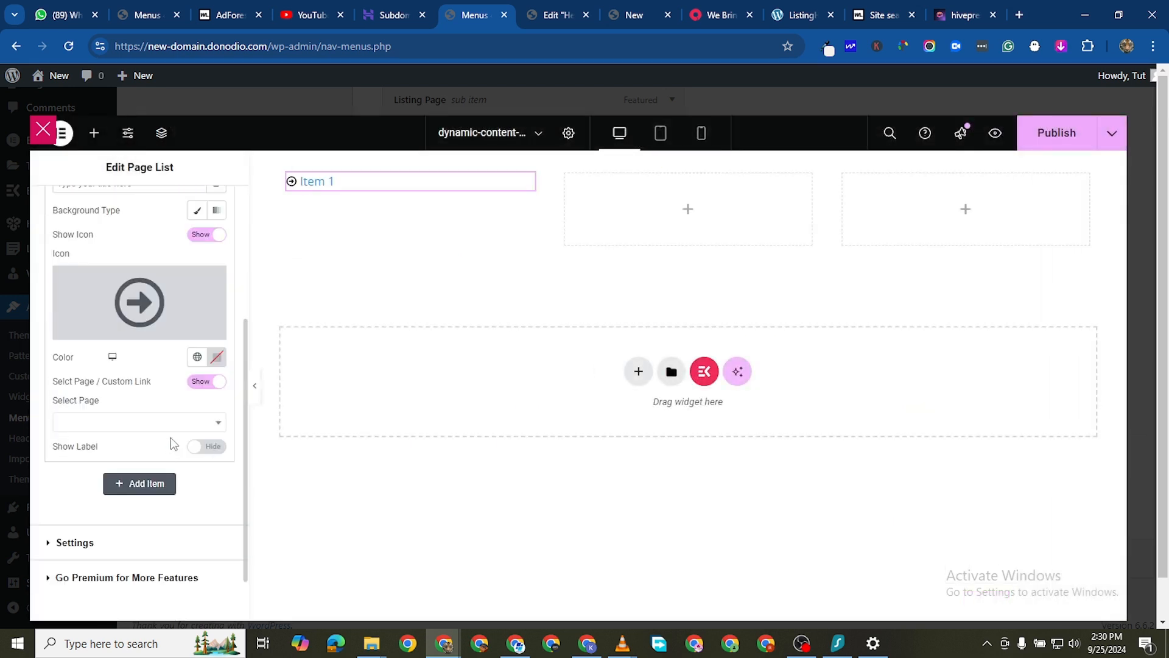
click(219, 360)
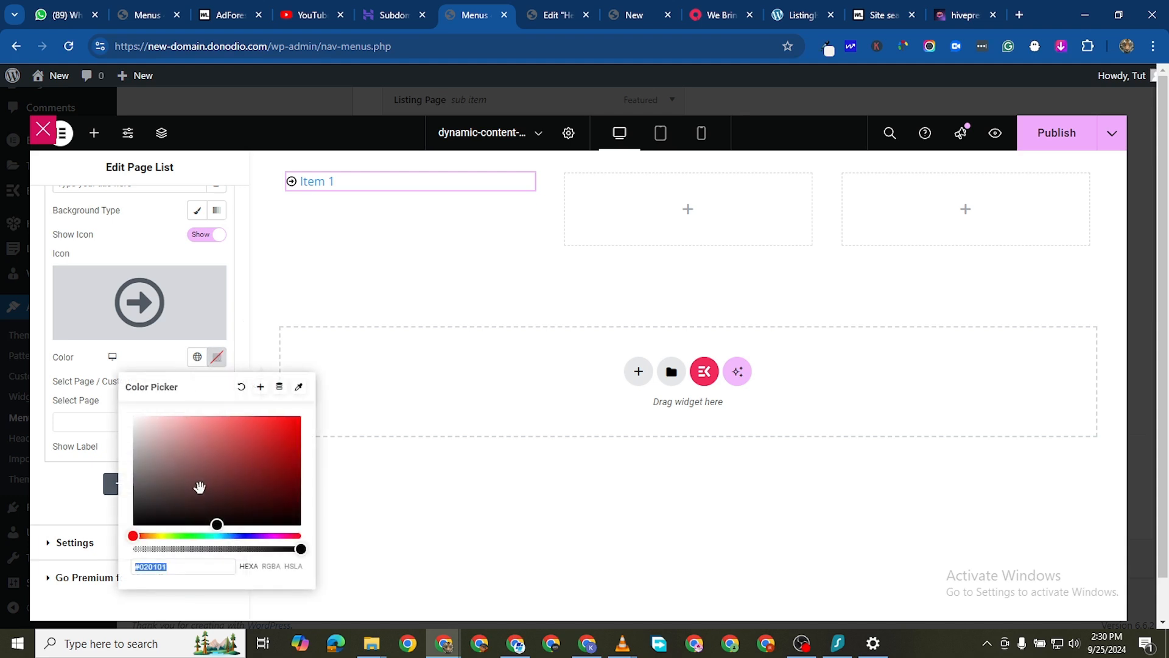
click(300, 414)
drag(302, 423, 299, 443)
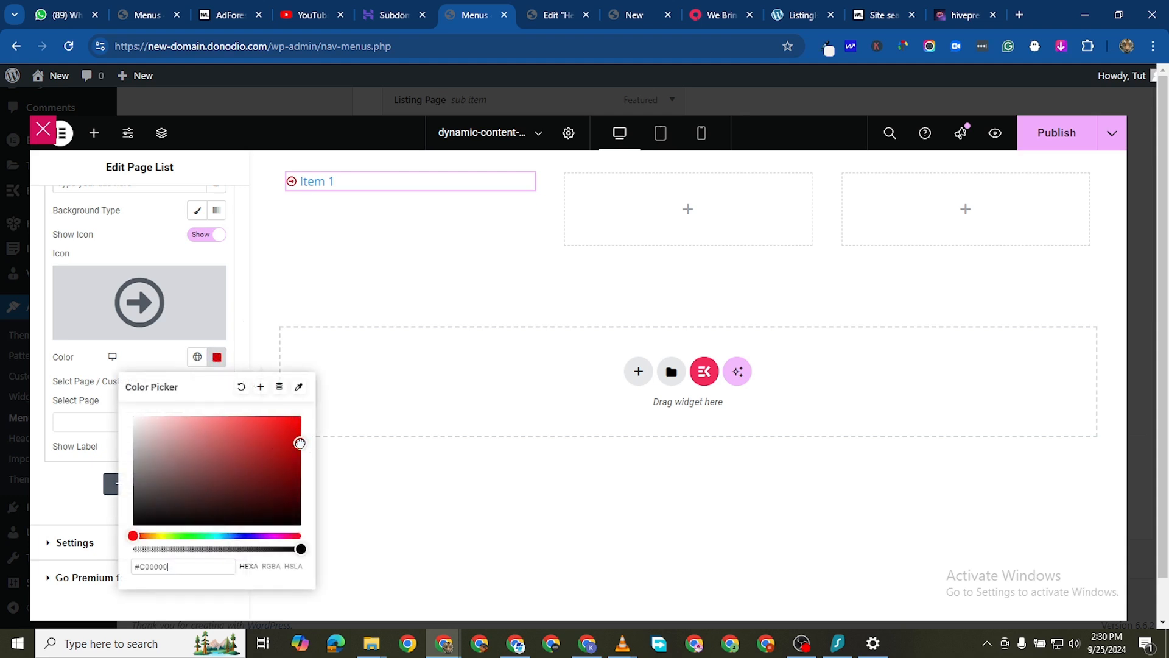
click(2, 492)
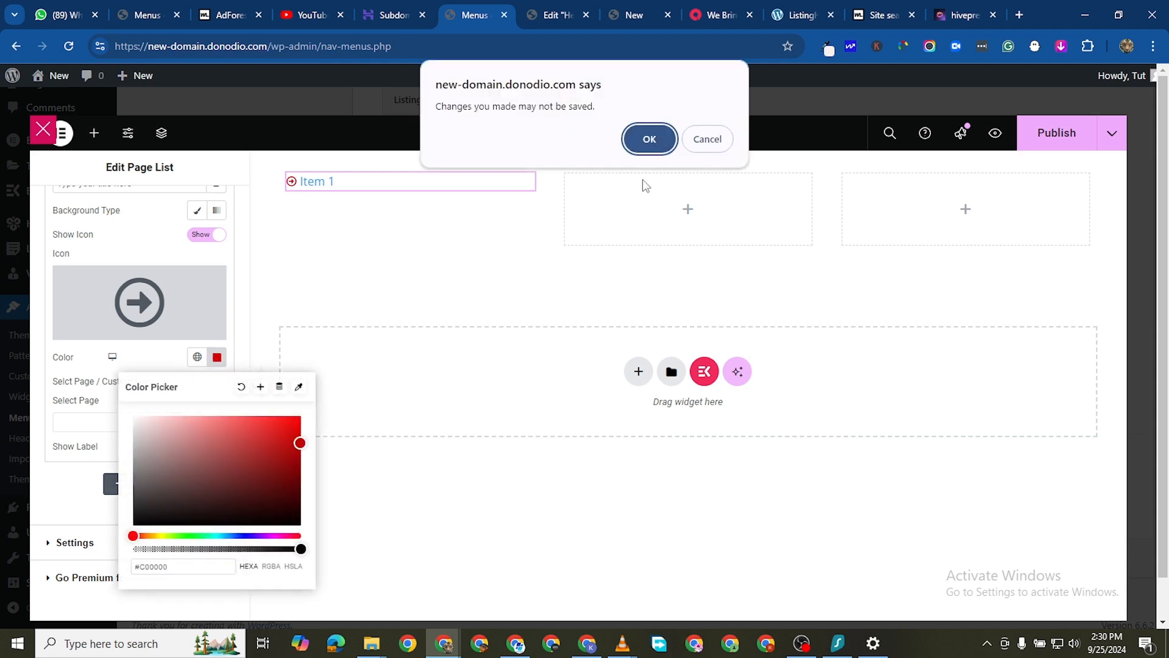
click(706, 140)
Step: Link the list item to the Listings page and change its text to "Listine One"
click(76, 430)
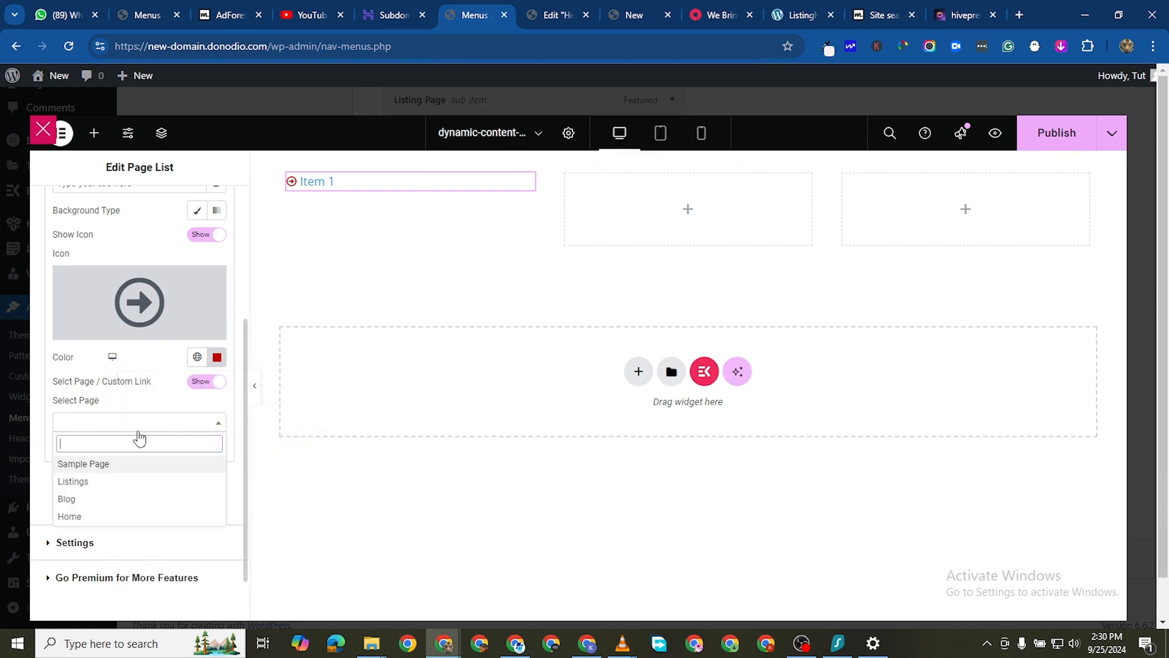
click(117, 482)
scroll(140, 293, up, 3)
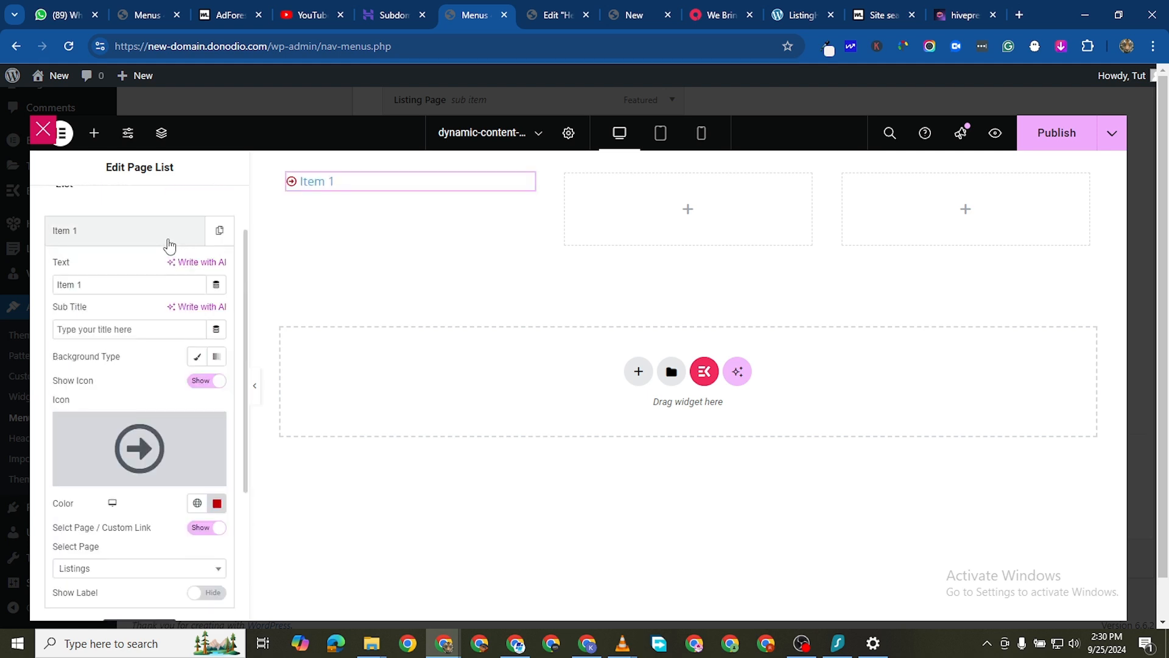
double_click(101, 286)
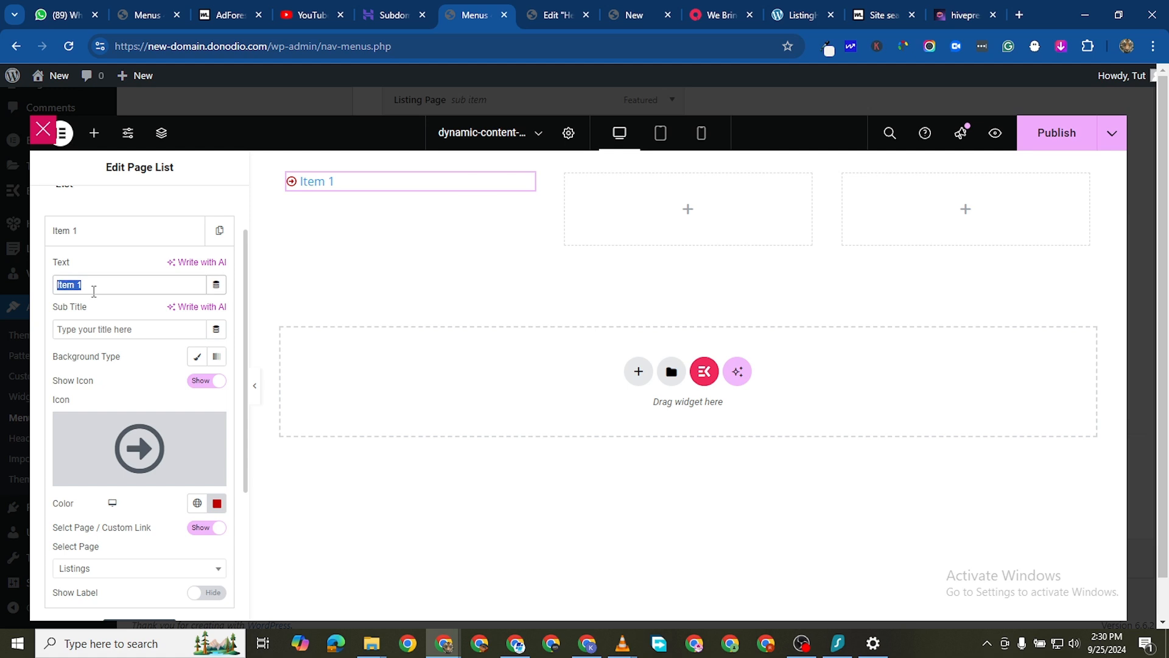
text(Listine O)
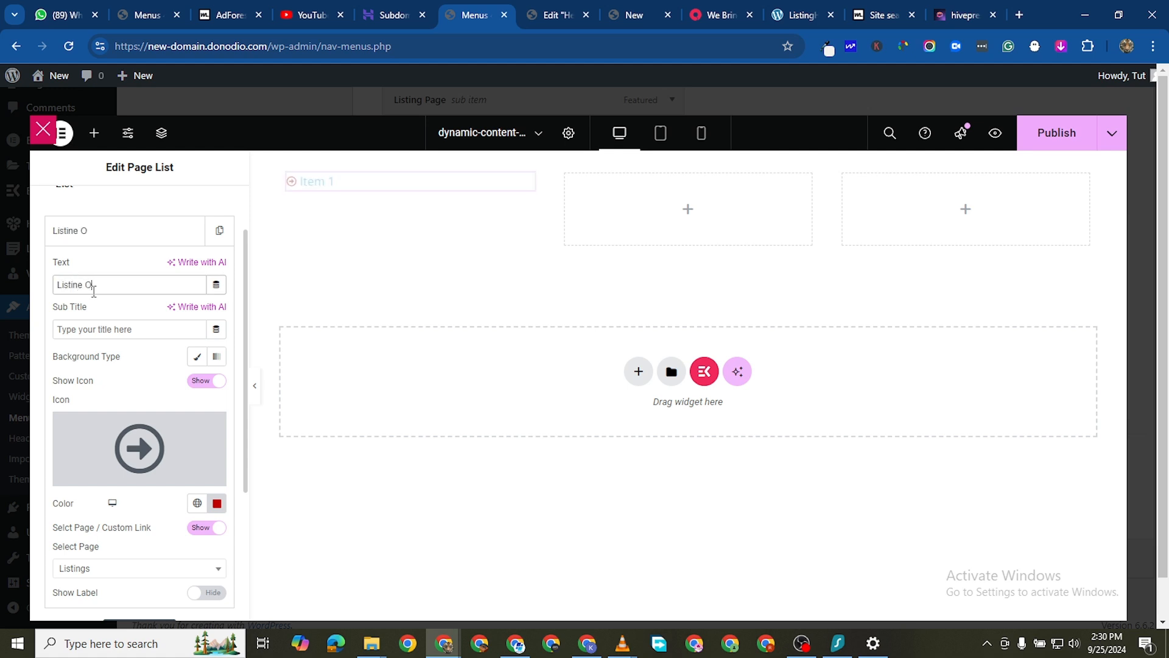
text(ne)
Step: Show a label beside the list item and set the label text to "Just One"
scroll(110, 510, down, 2)
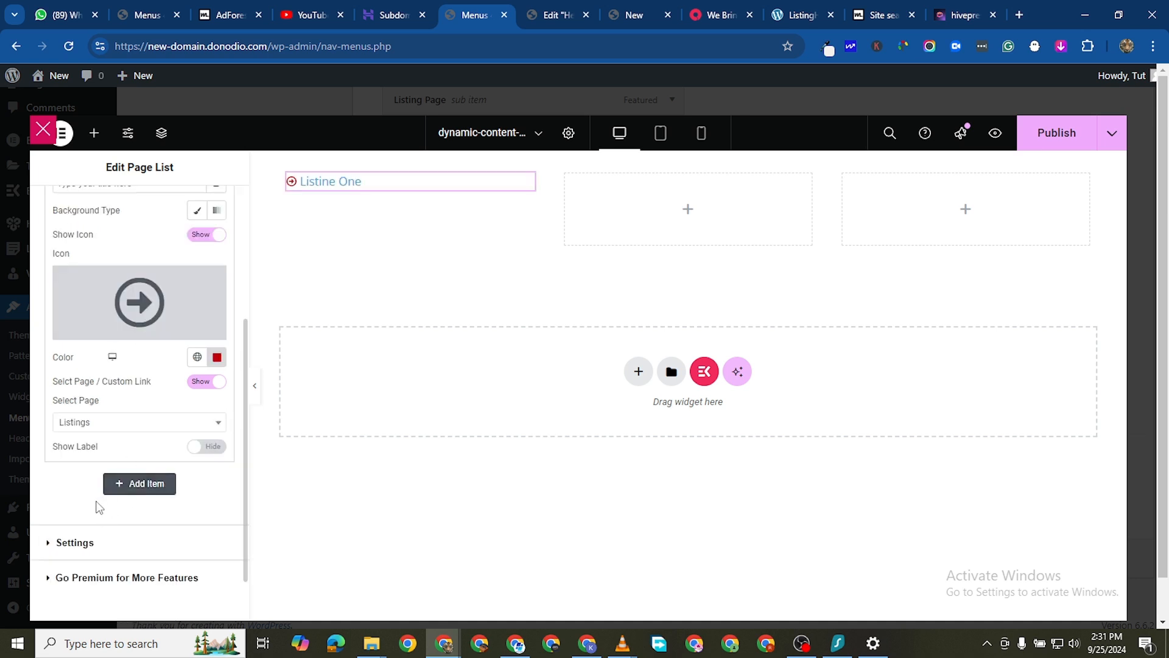
click(207, 447)
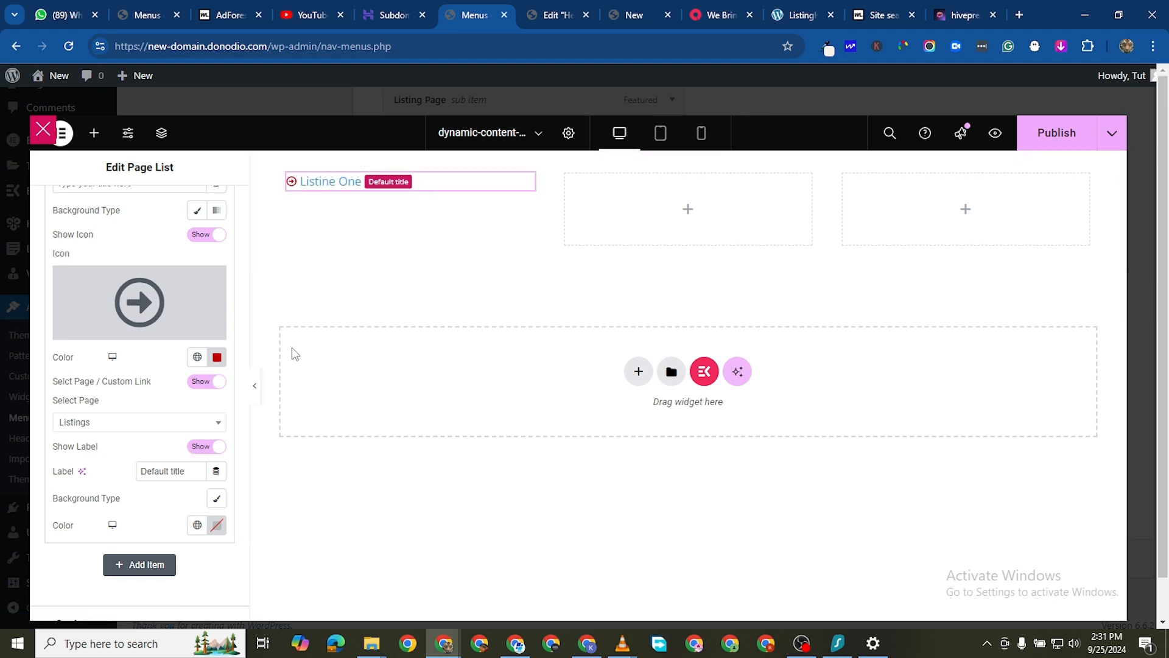
triple_click(170, 473)
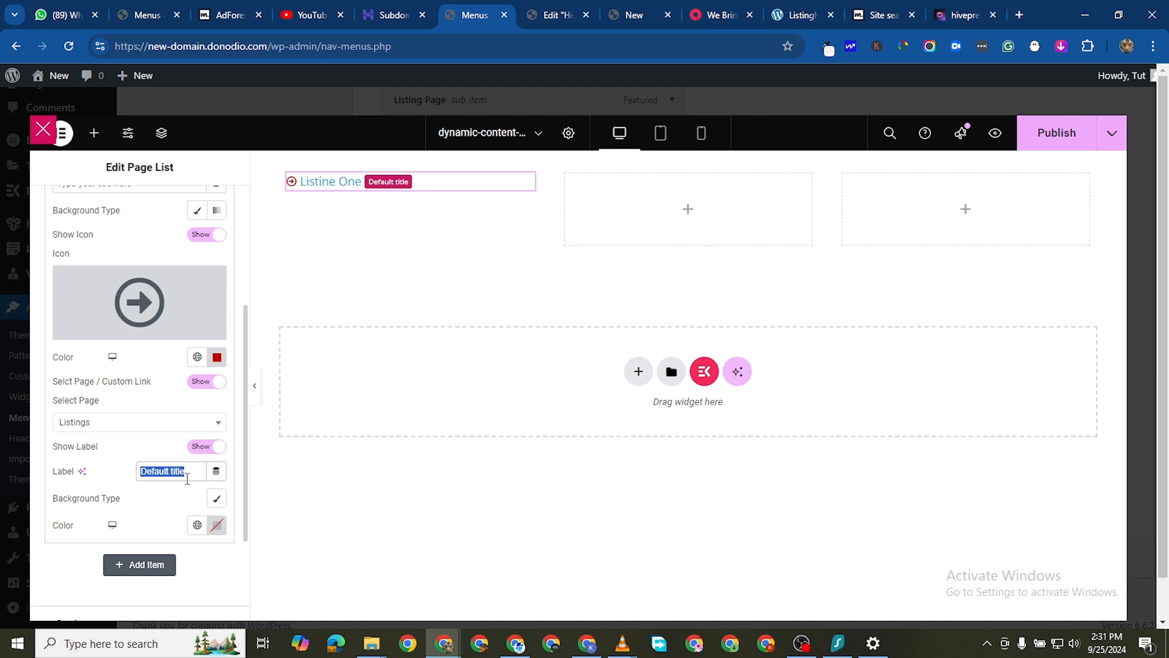
text(Ju)
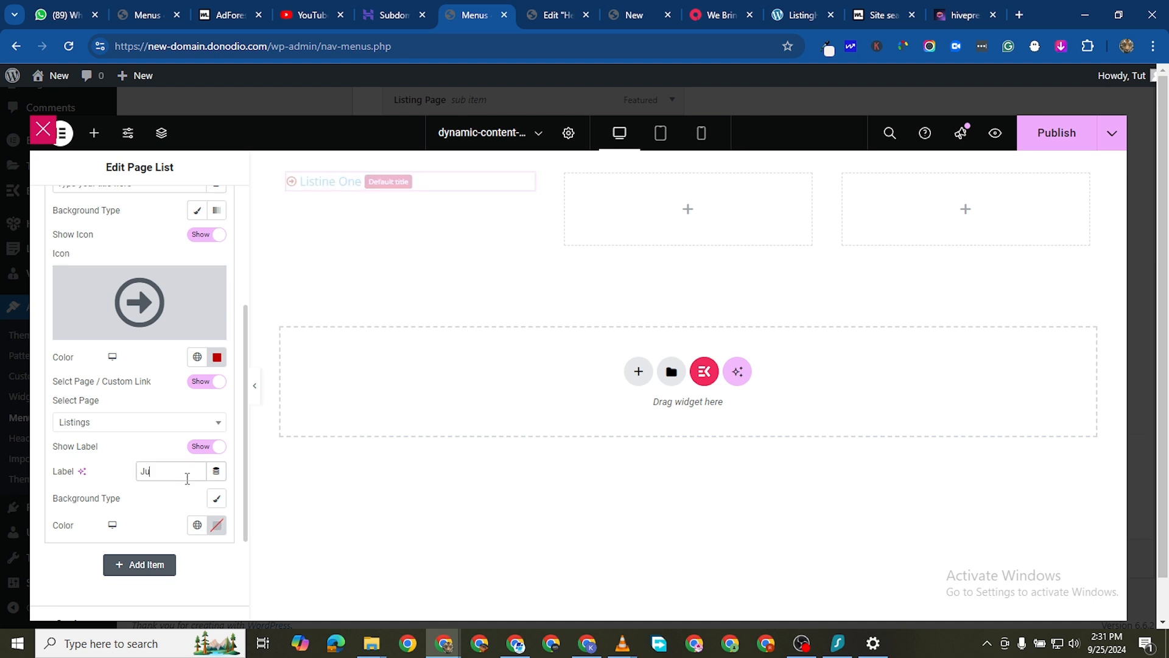
text(st One)
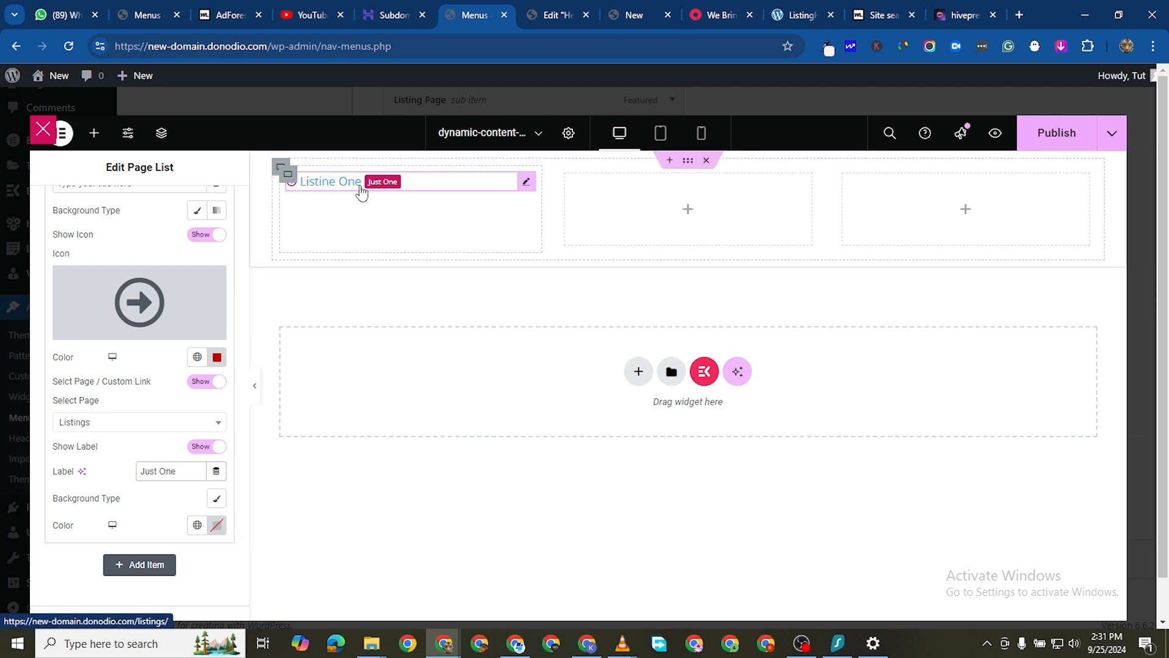
Step: Change the list item's label text to "Sale" and set the label color to white #FFFFFF
triple_click(158, 471)
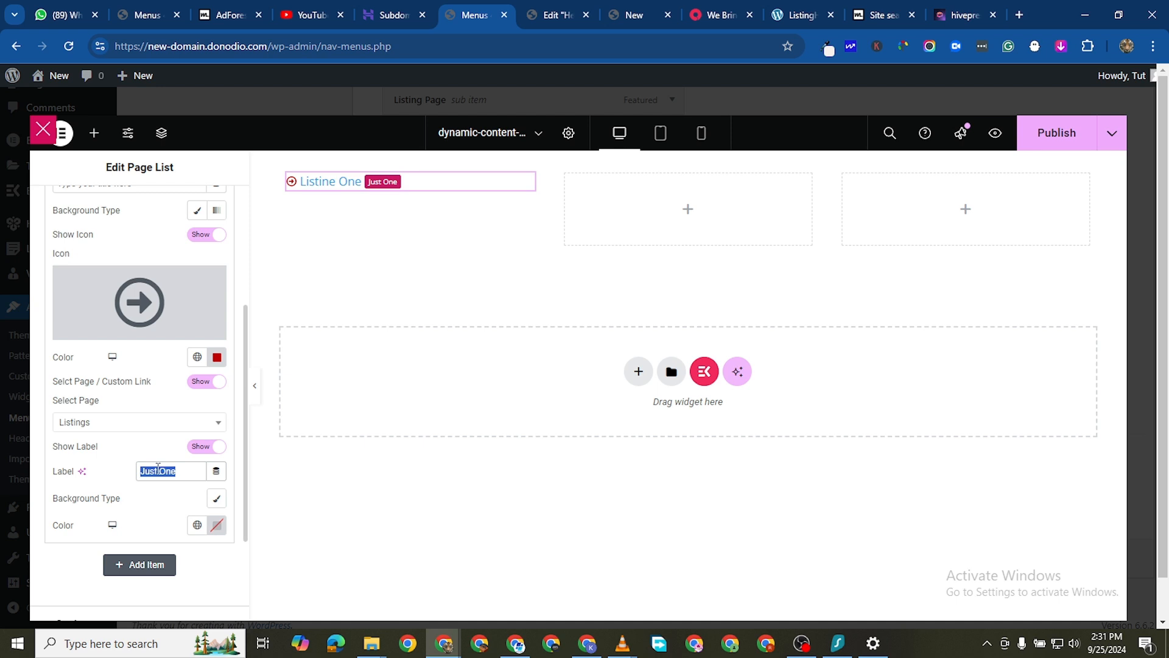
text(Sale)
click(217, 525)
drag(251, 345, 108, 333)
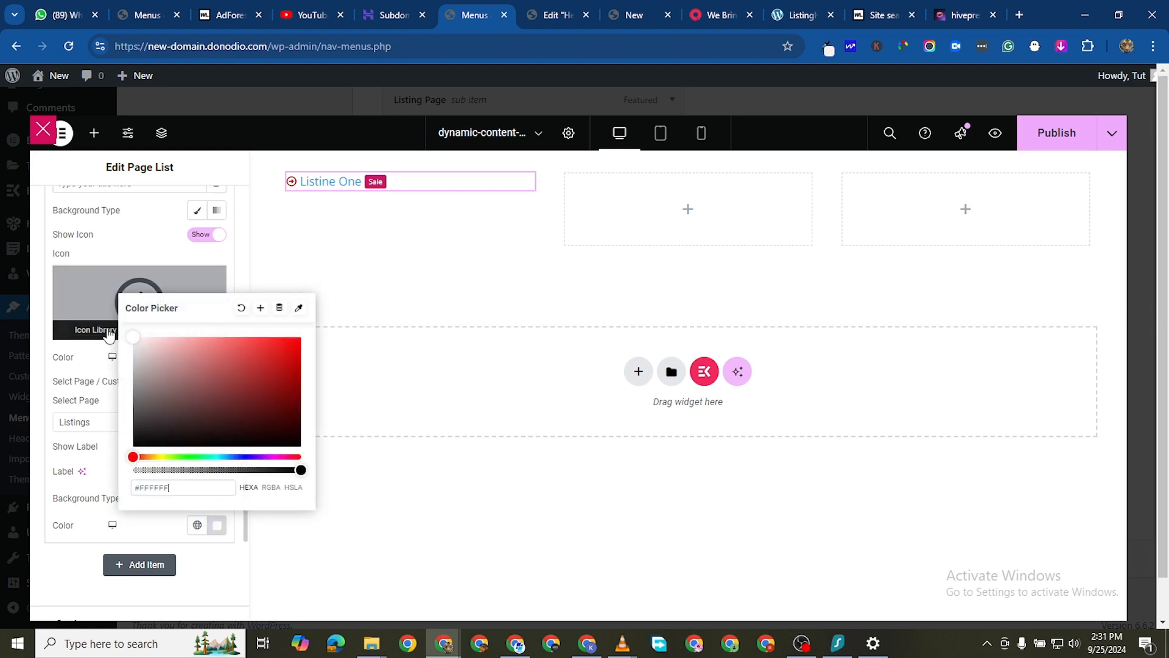
click(2, 456)
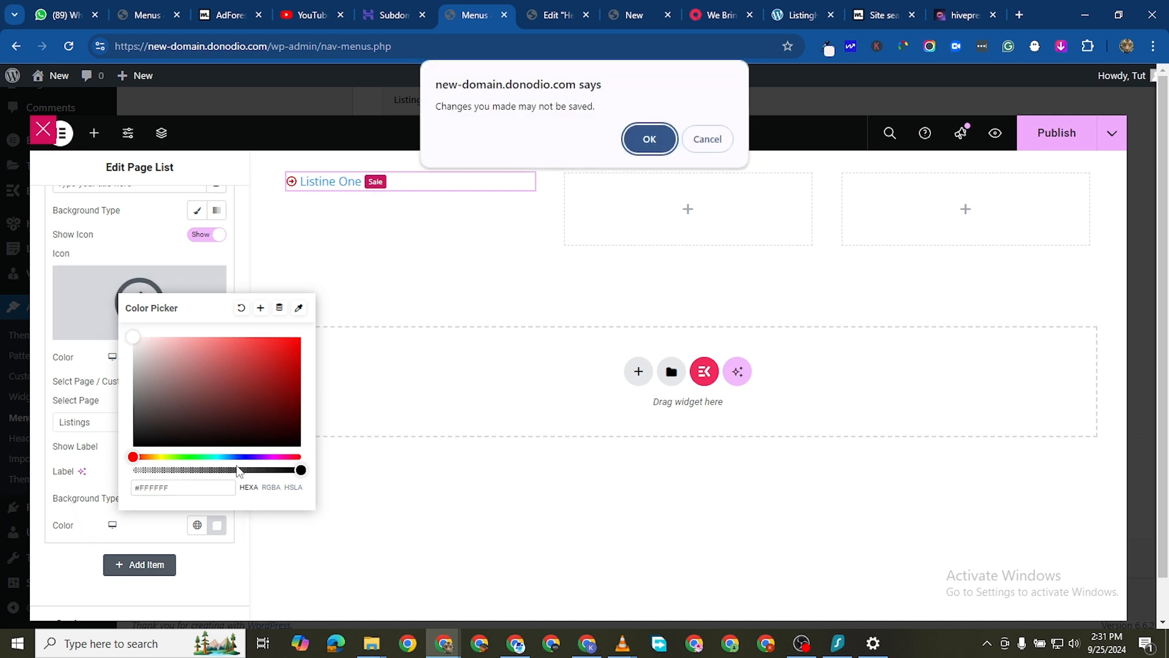
click(707, 139)
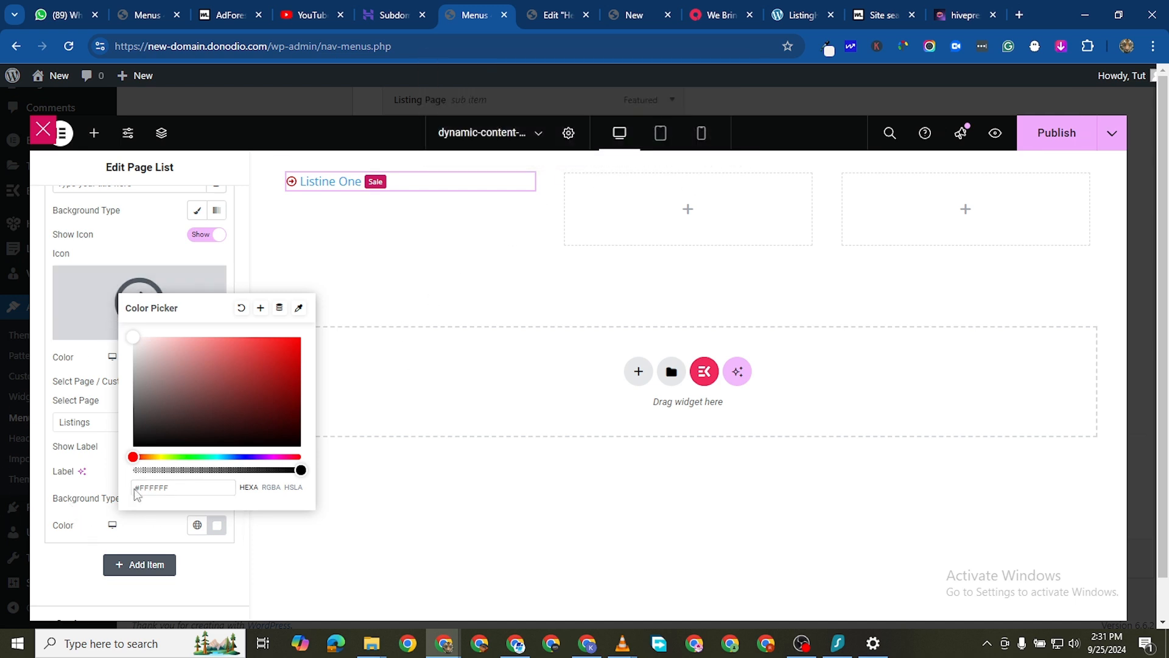
click(94, 531)
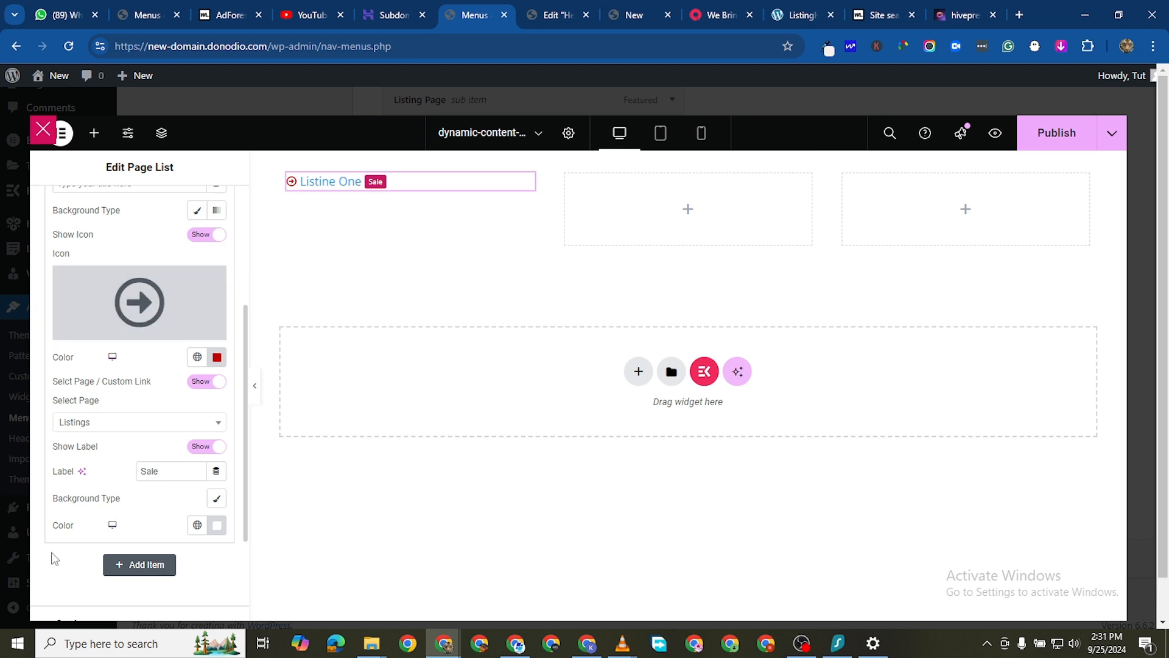
Step: Duplicate the "Listine One" list item until the page list has four items
scroll(118, 317, up, 3)
scroll(122, 313, up, 2)
click(140, 316)
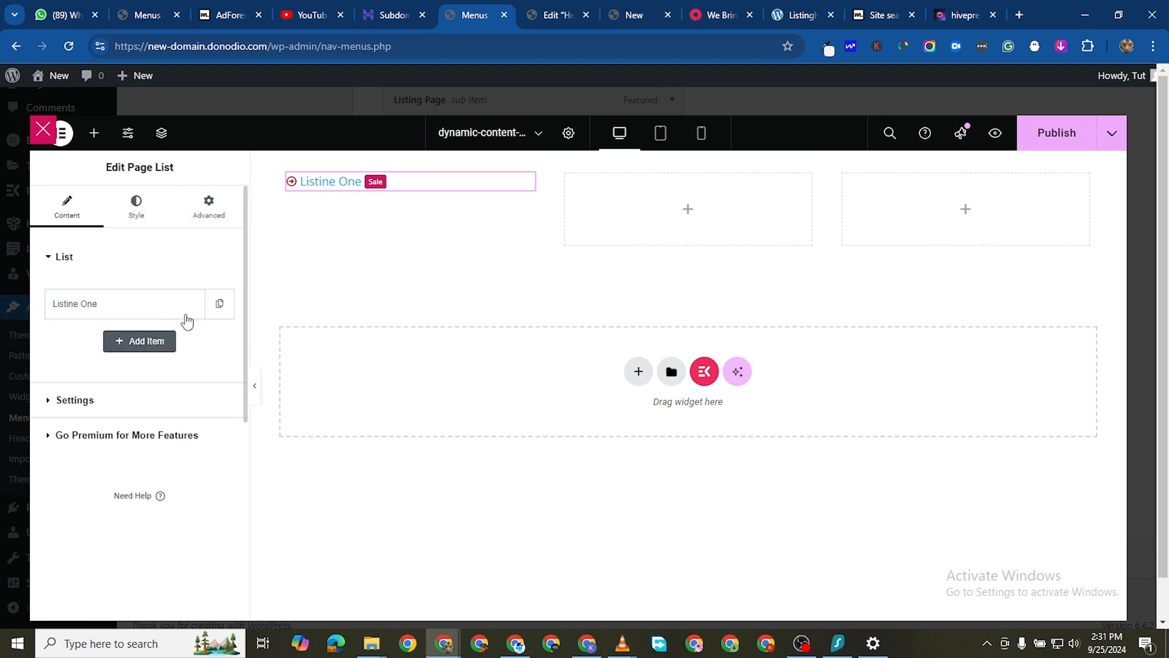
click(219, 304)
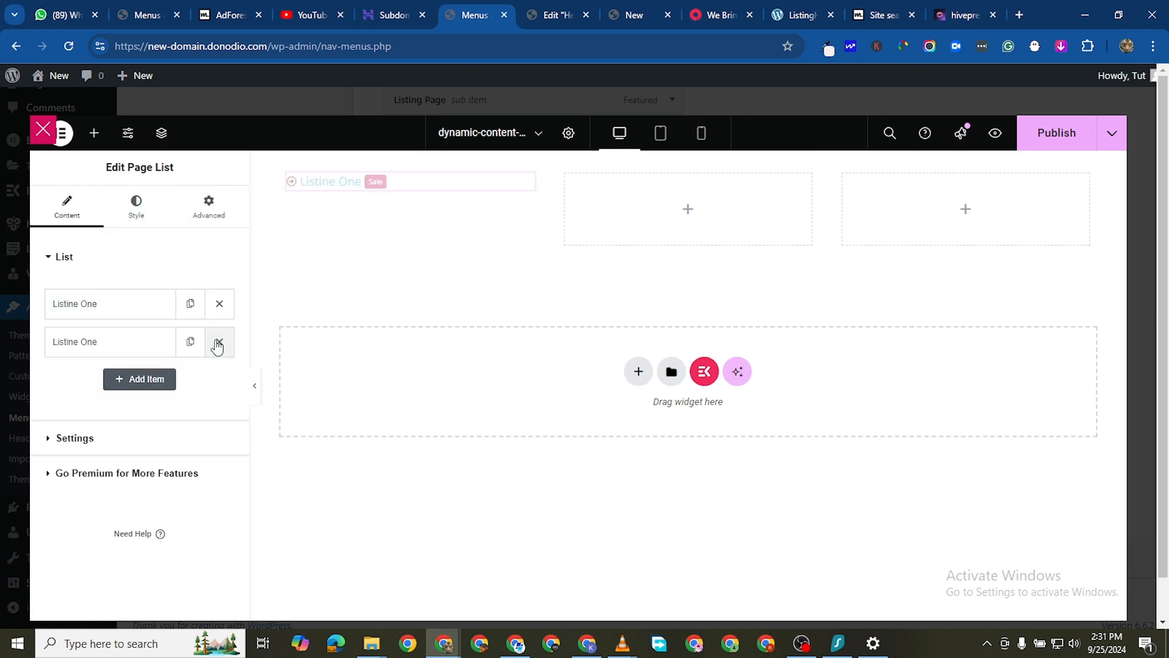
click(188, 385)
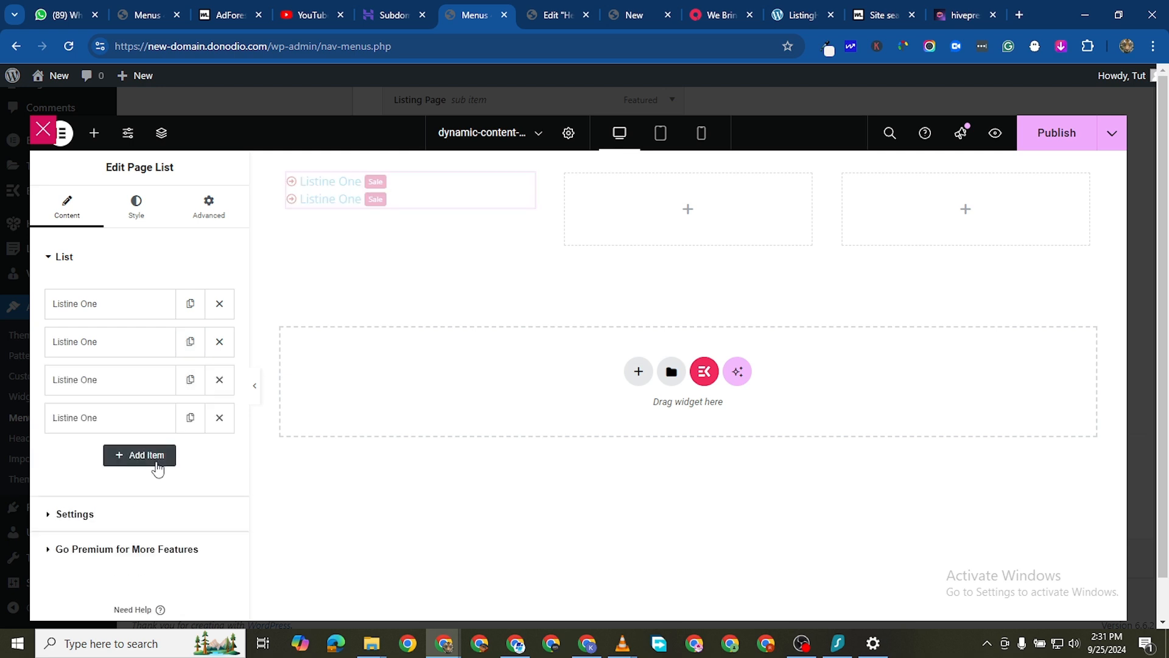
Step: Change the second list item's text to "Listine Two" and collapse the item
click(120, 345)
click(139, 396)
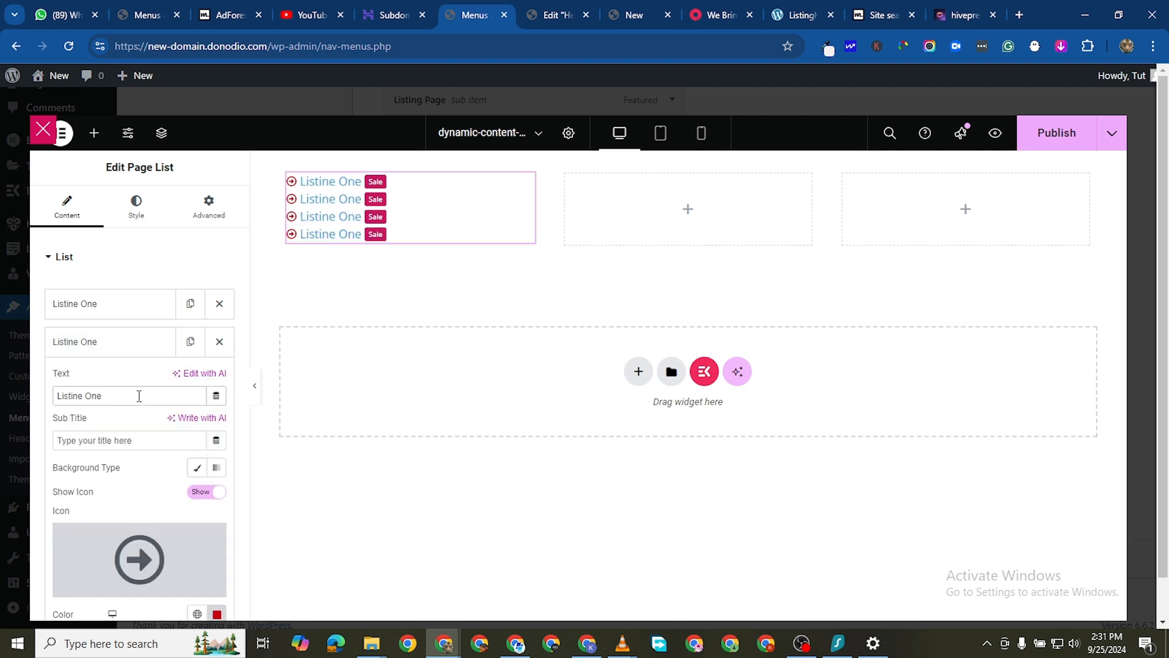
key(BackSpace)
key(BackSpace)
key(BackSpace)
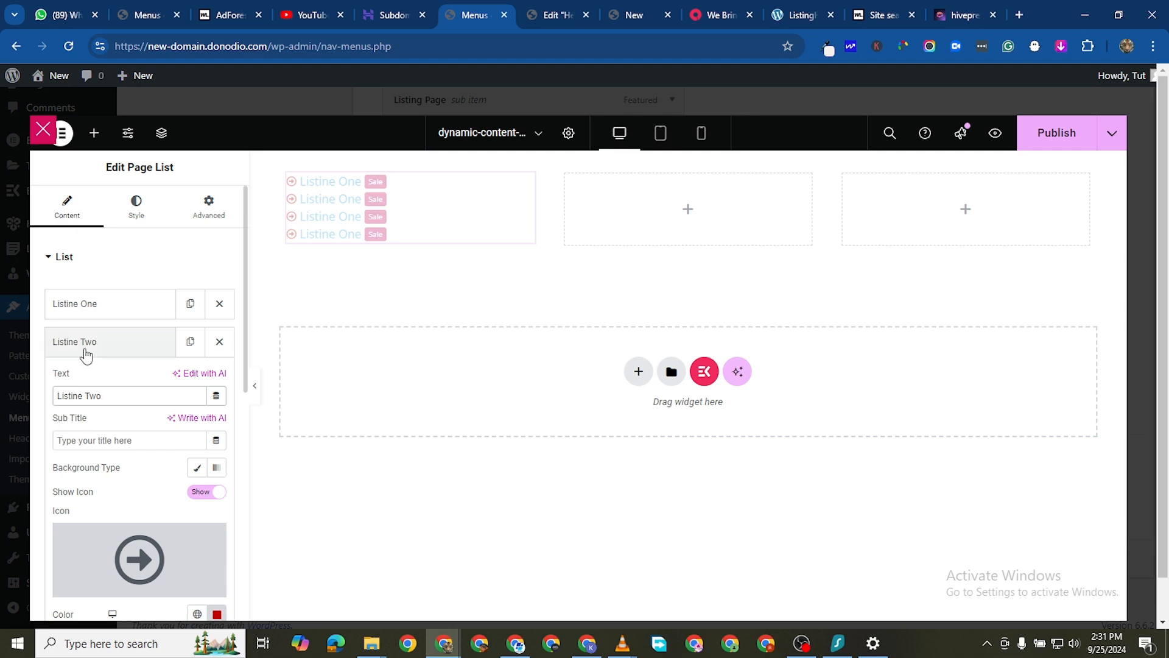
click(86, 346)
Step: Change the third list item's text to "Listine Three" and collapse the item
click(109, 389)
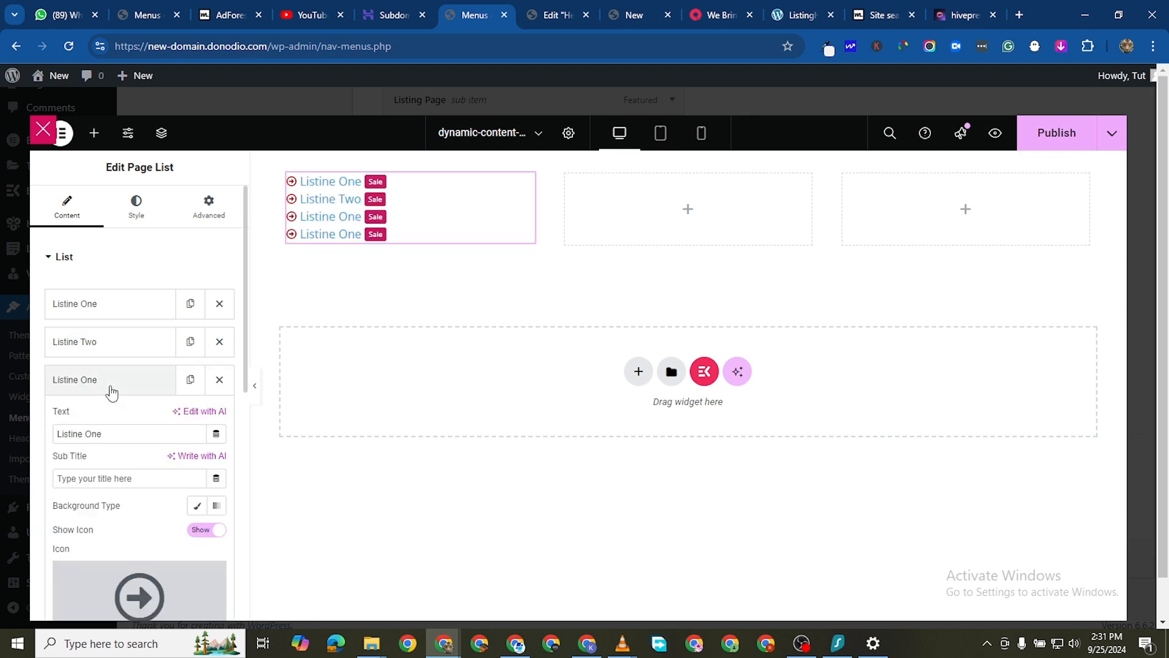
click(121, 441)
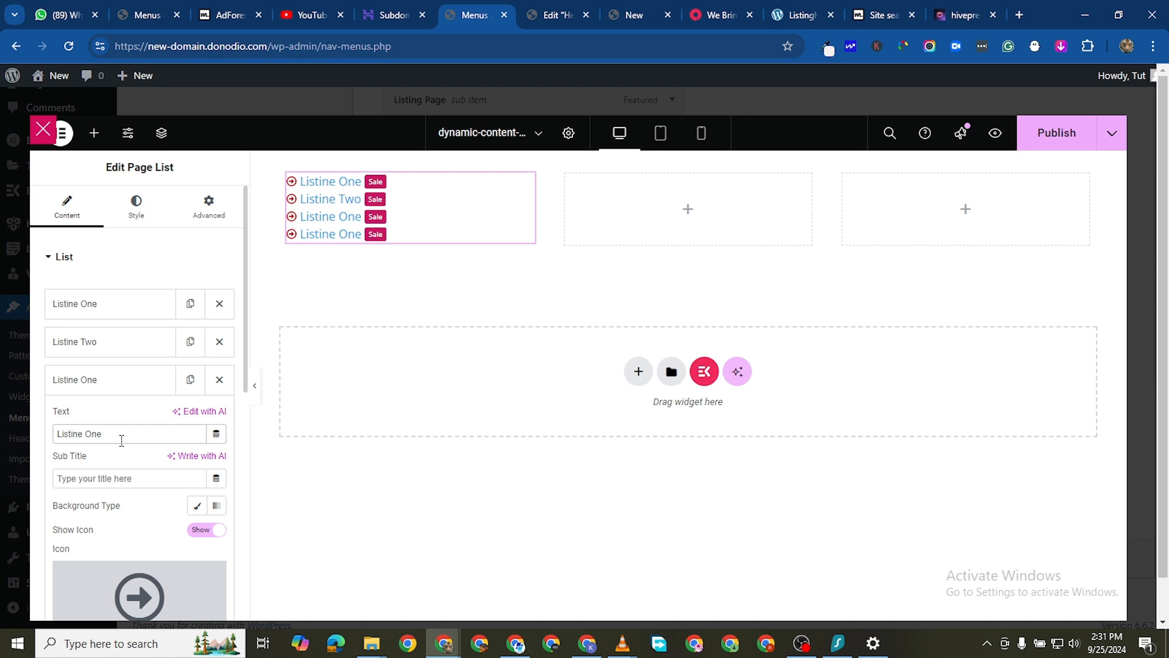
key(BackSpace)
key(BackSpace)
key(BackSpace)
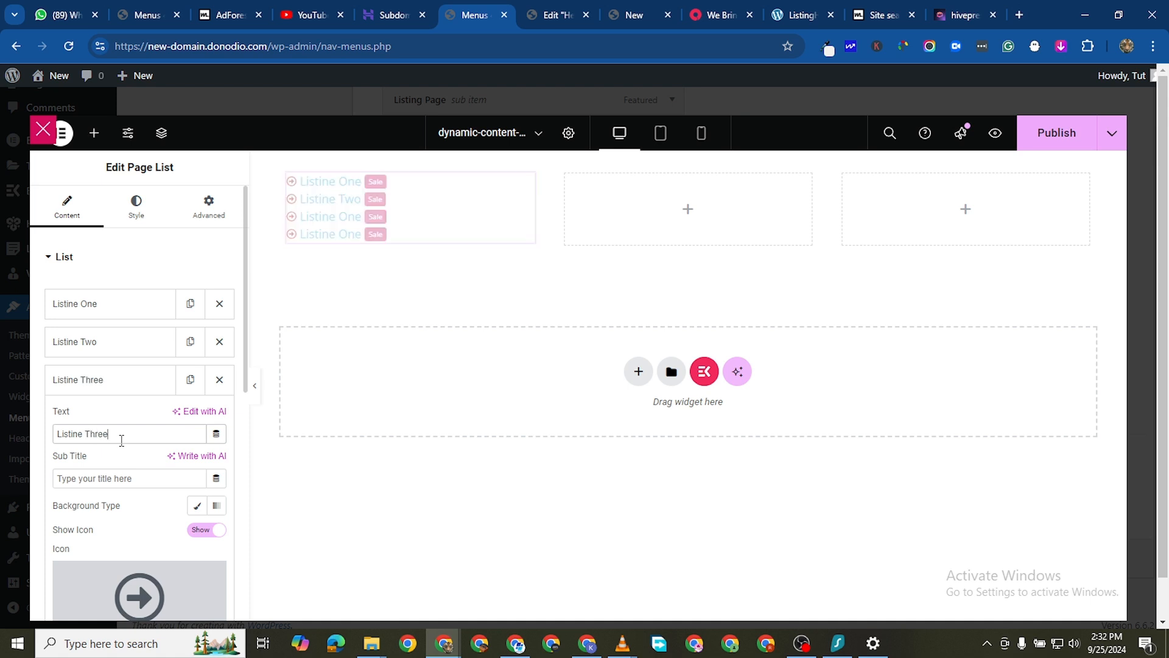
click(117, 385)
Step: Change the fourth list item's text to "Listine Four"
scroll(116, 396, down, 1)
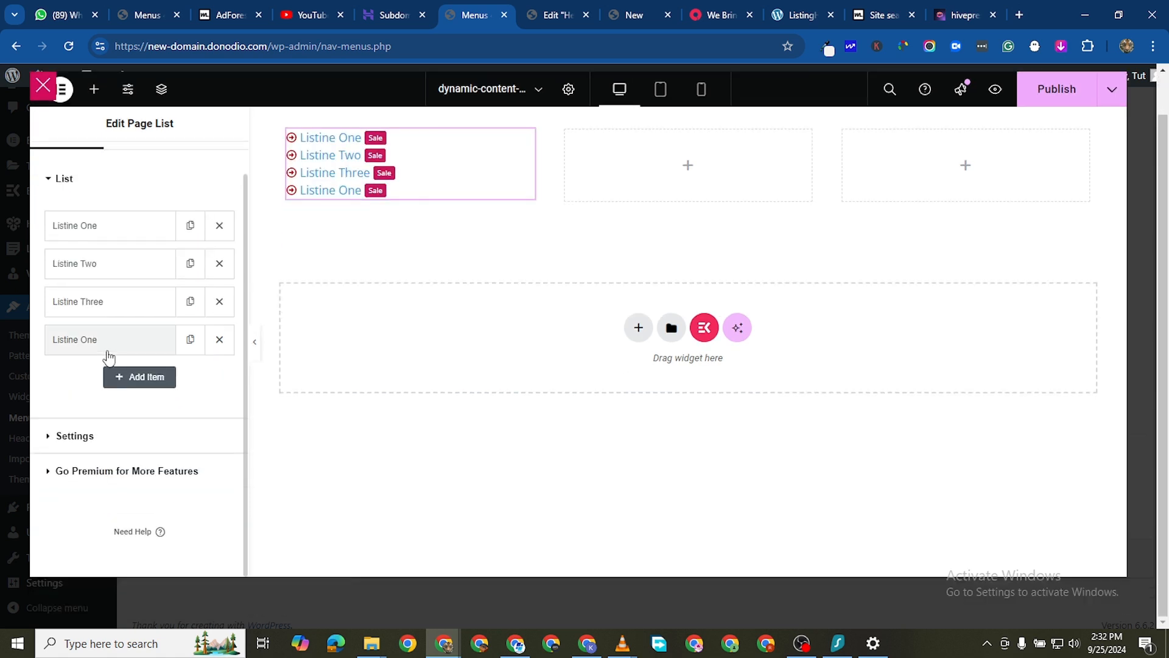
click(109, 347)
click(142, 393)
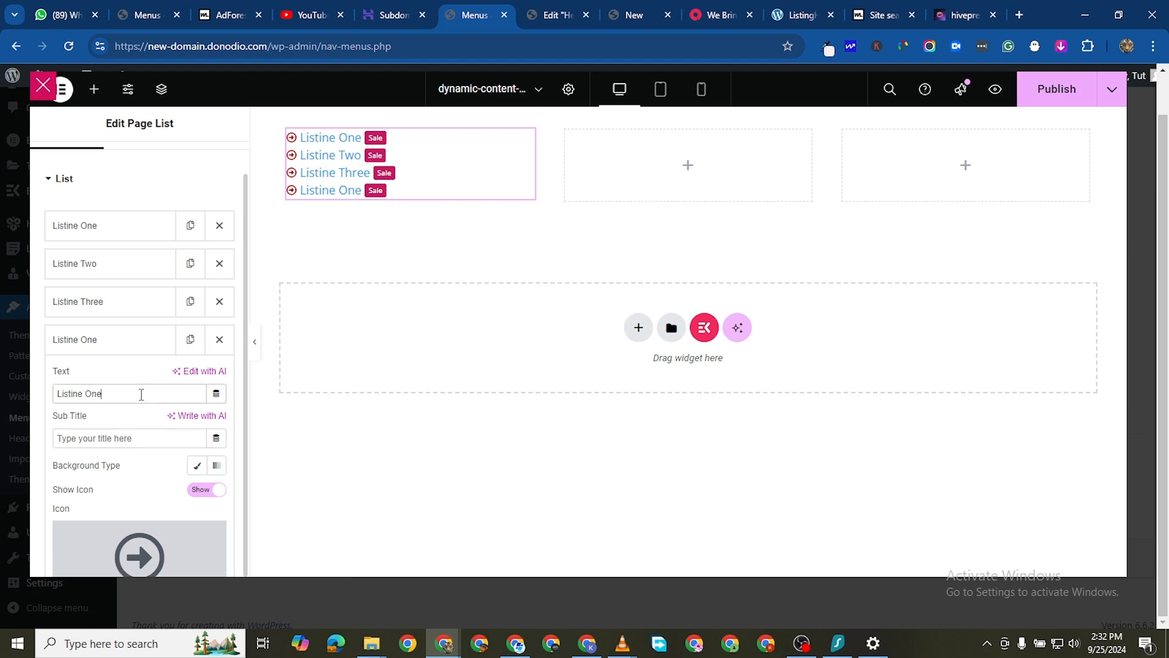
key(BackSpace)
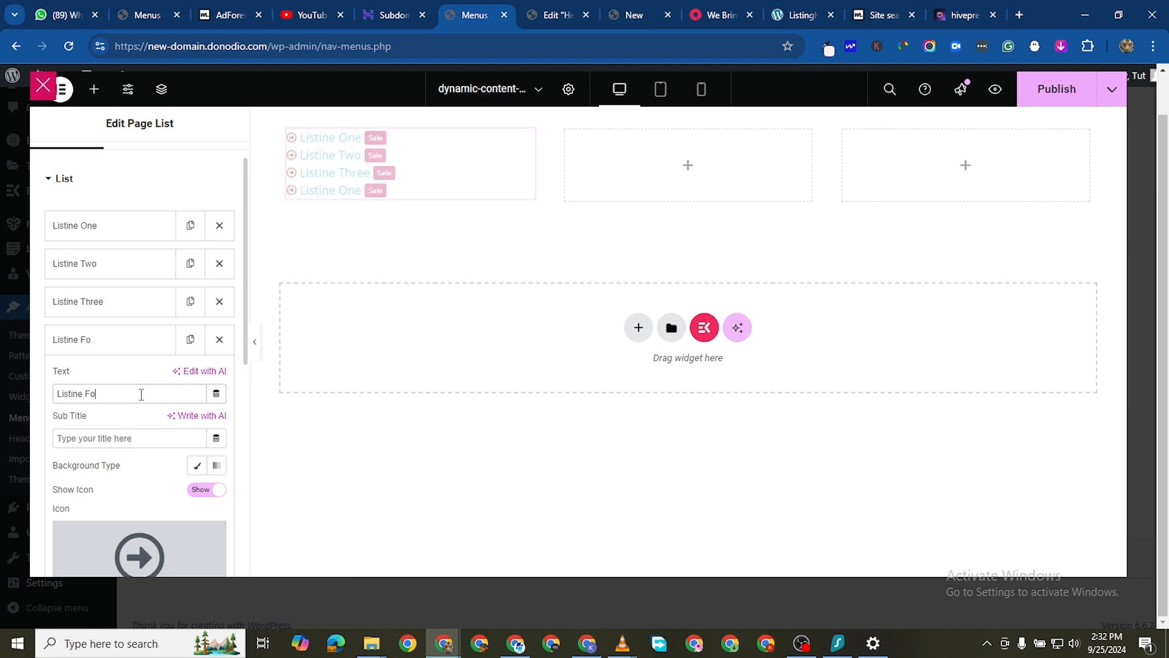
text(Four)
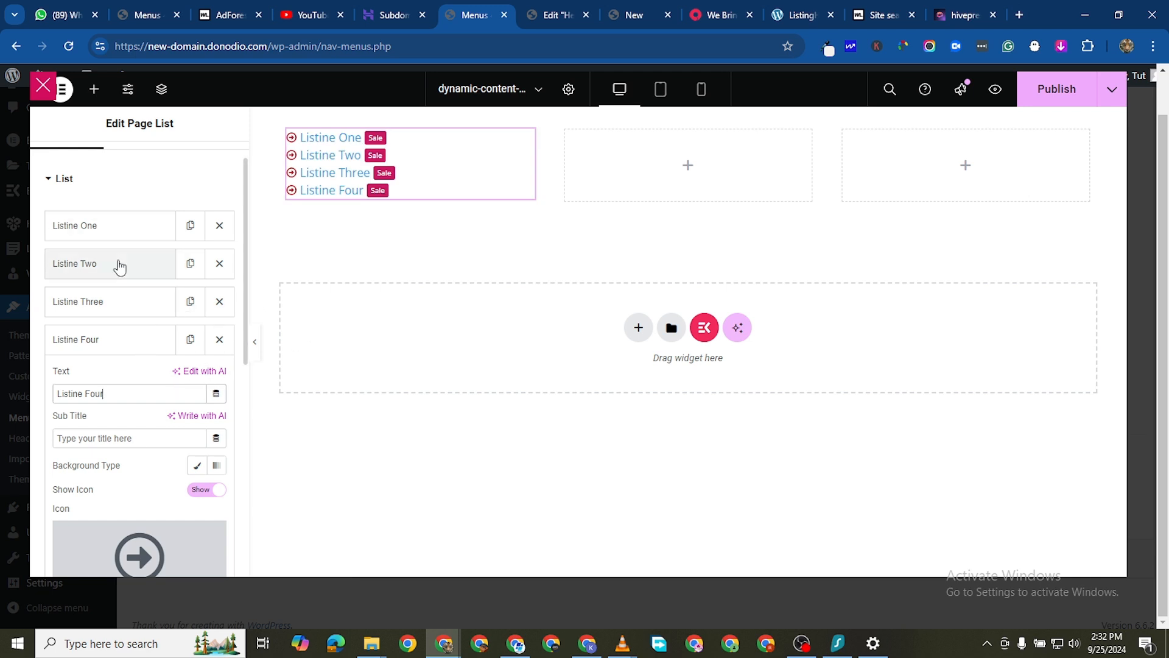
Step: Set the page list's text color to dark gray #636161 in its style settings
scroll(118, 262, up, 1)
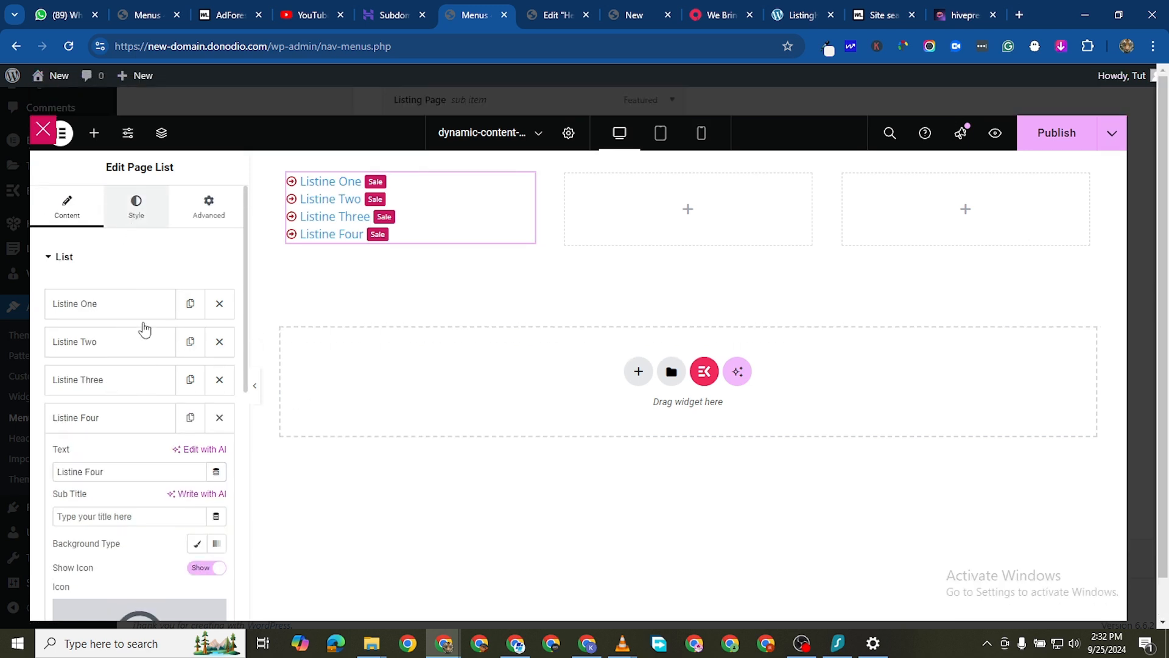
click(136, 207)
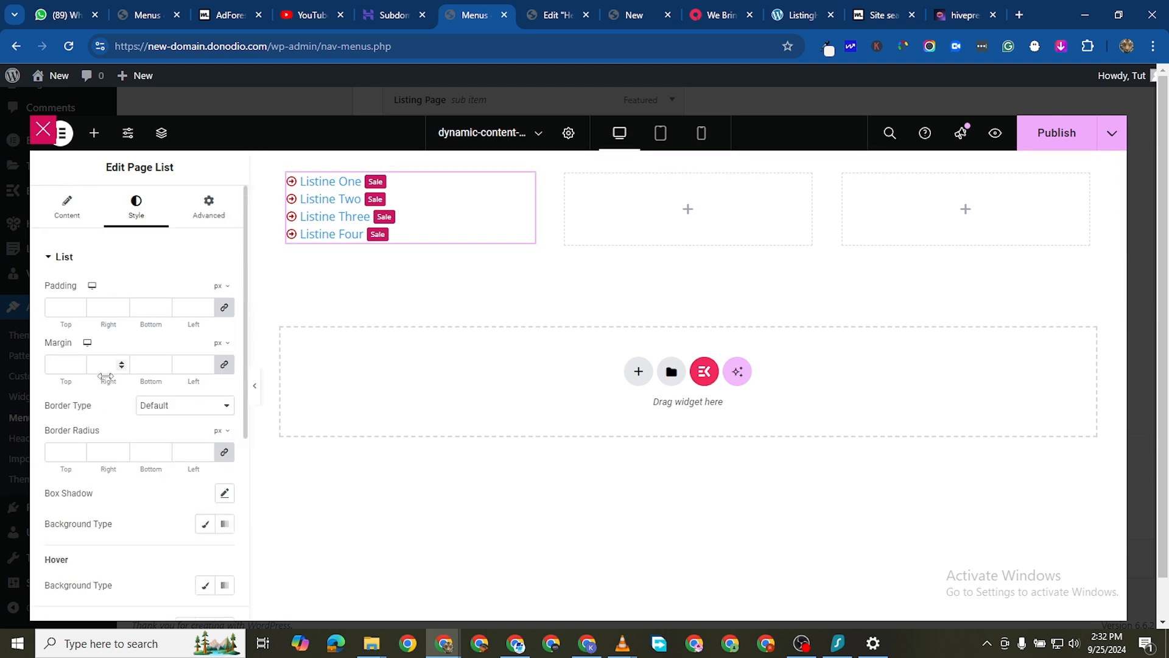
scroll(87, 482, down, 5)
scroll(87, 481, down, 1)
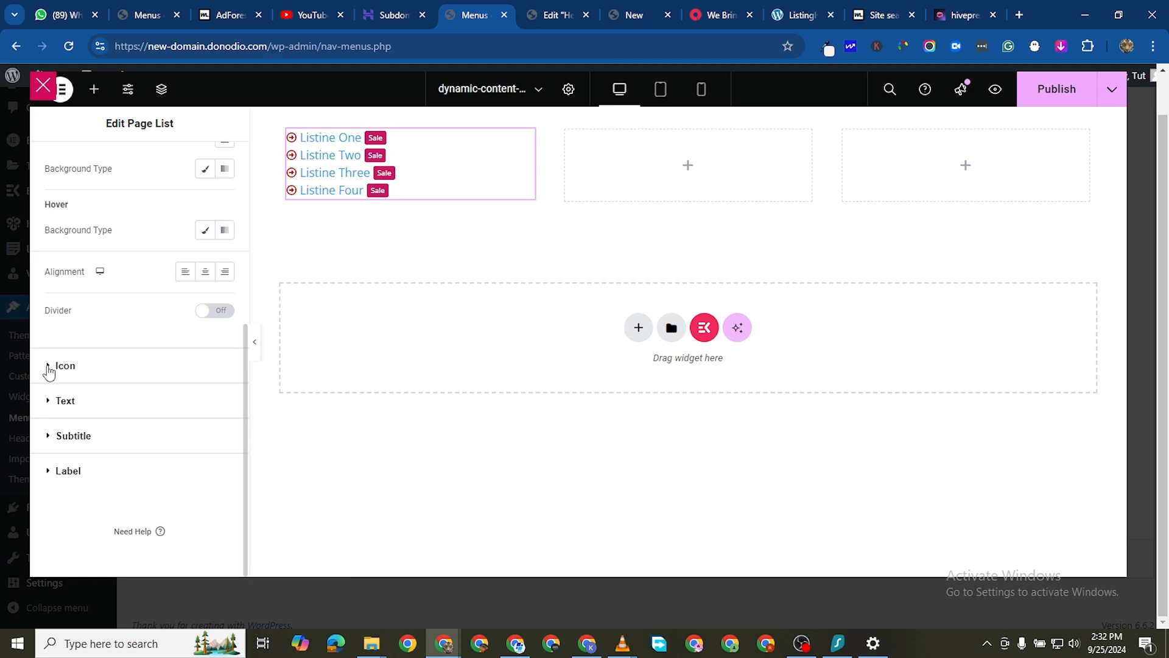
click(49, 405)
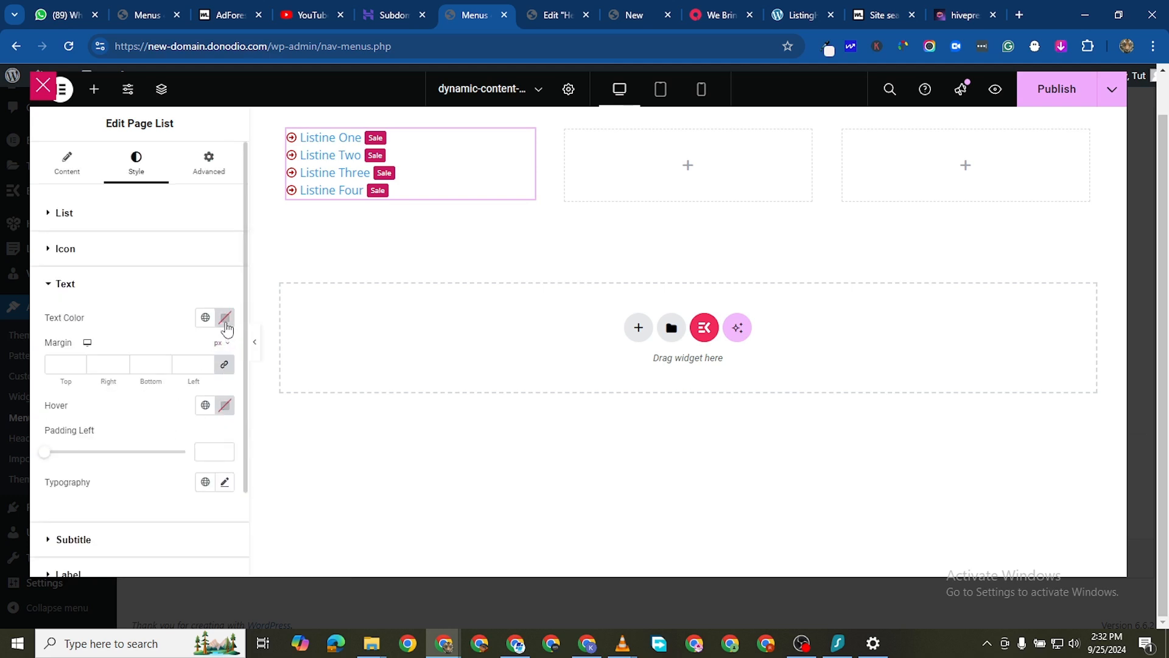
click(225, 322)
drag(182, 418, 146, 441)
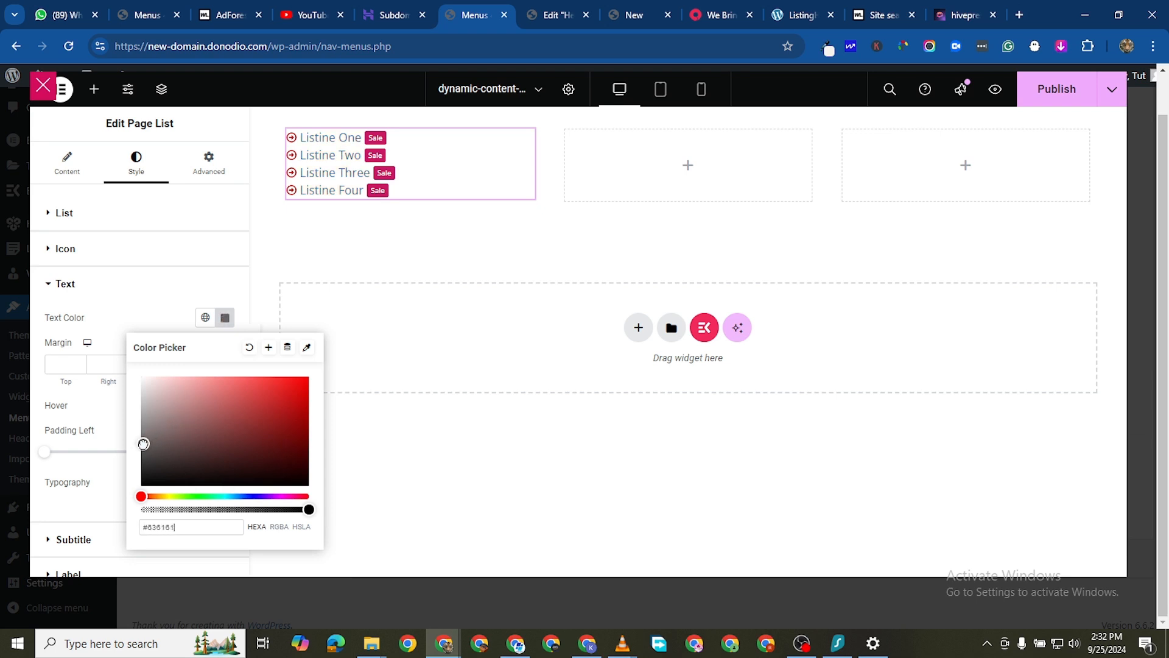
click(125, 297)
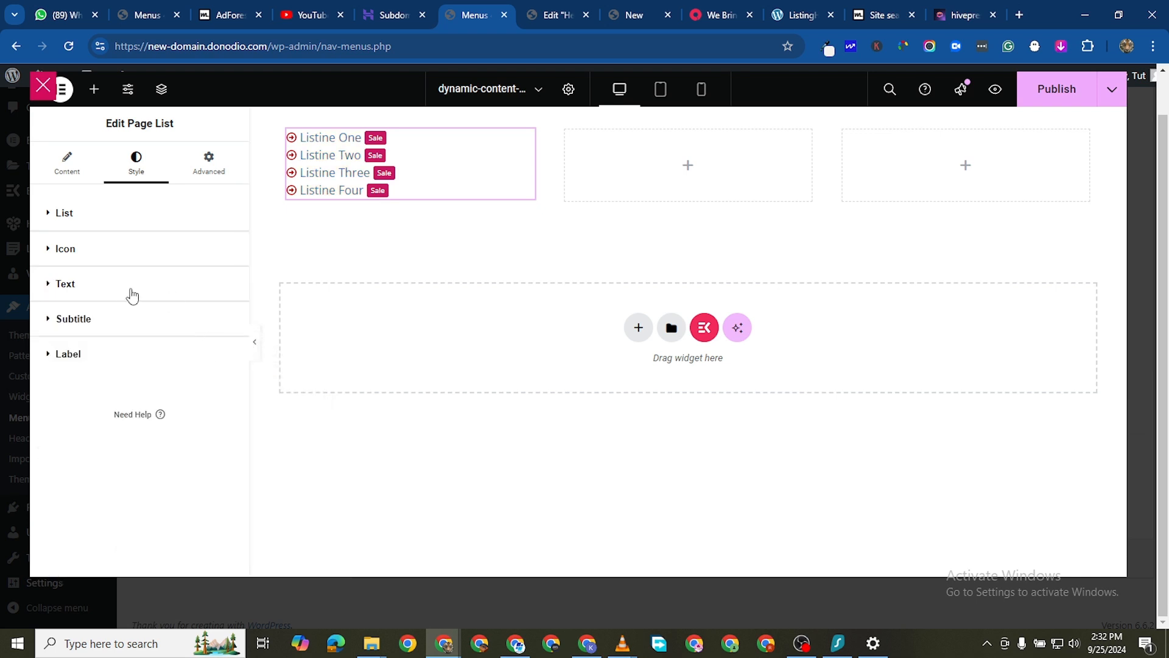
Step: Examine the page list's text style options, the first item's content options, and the list's layout and target settings
click(56, 285)
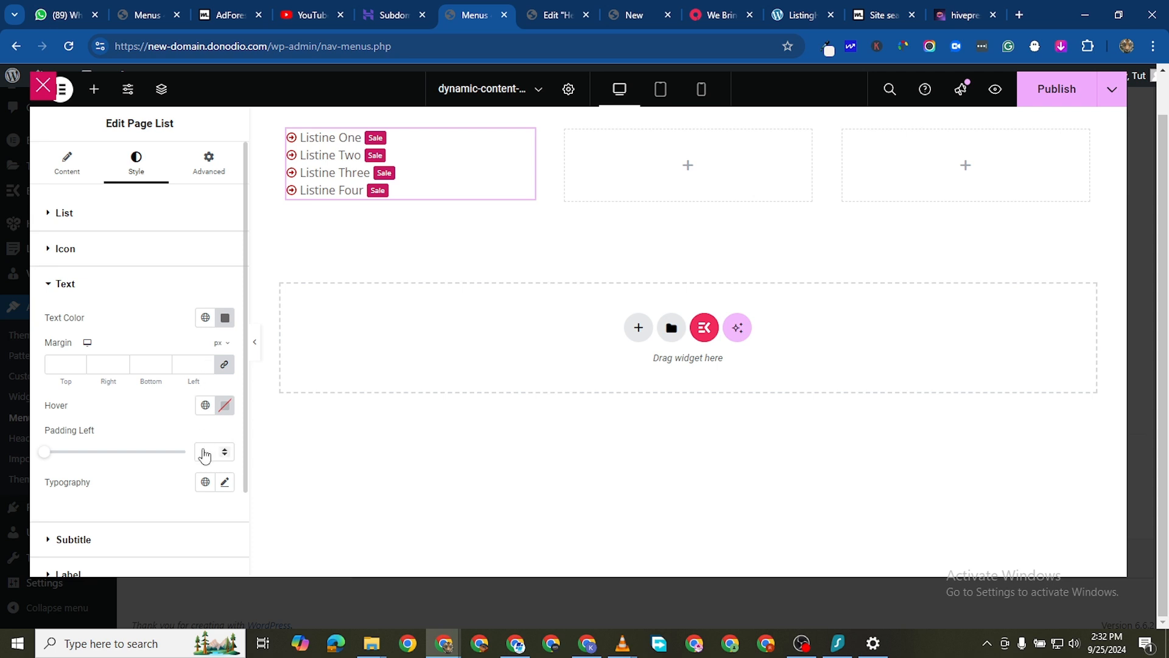
scroll(166, 362, up, 1)
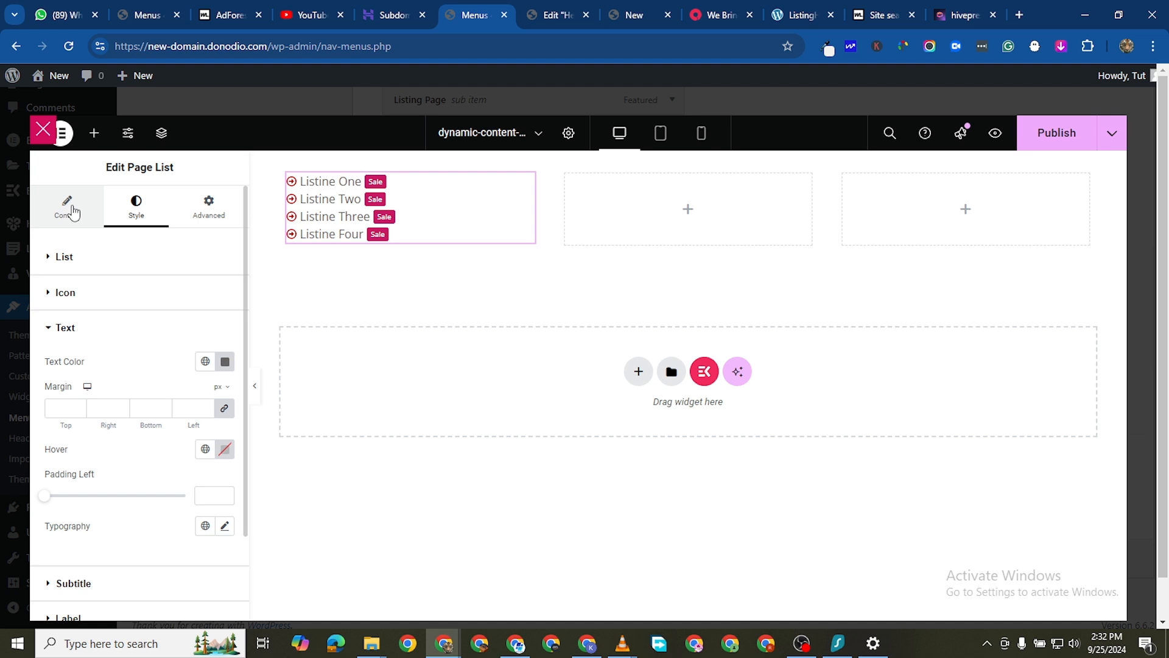
click(77, 214)
click(109, 310)
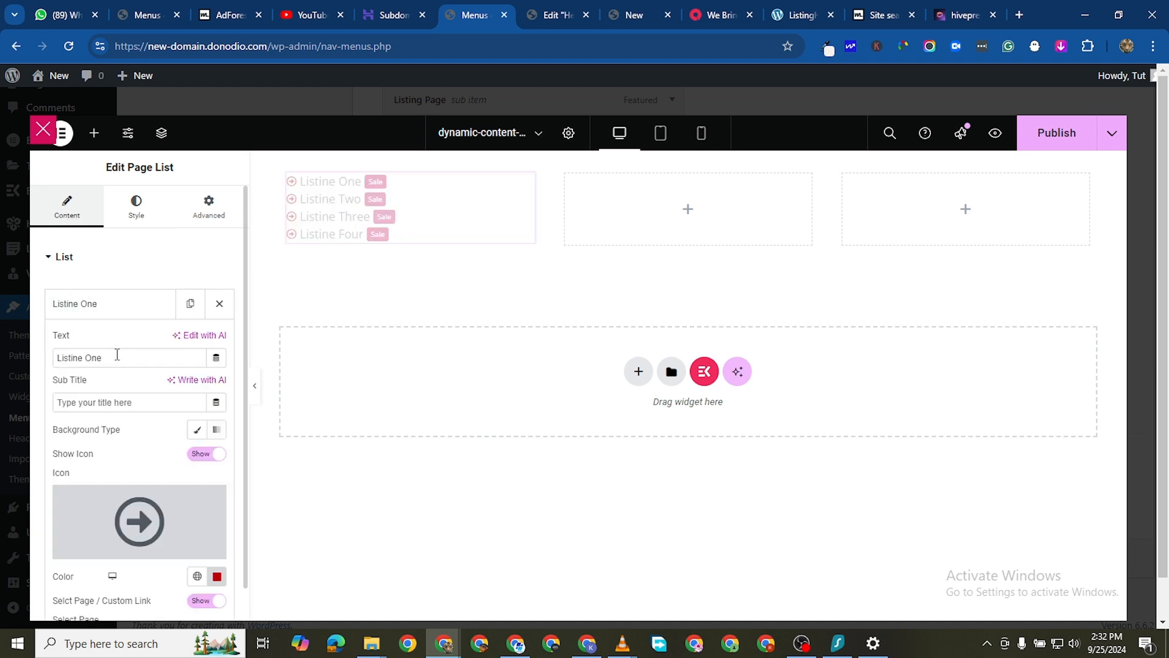
scroll(137, 444, down, 1)
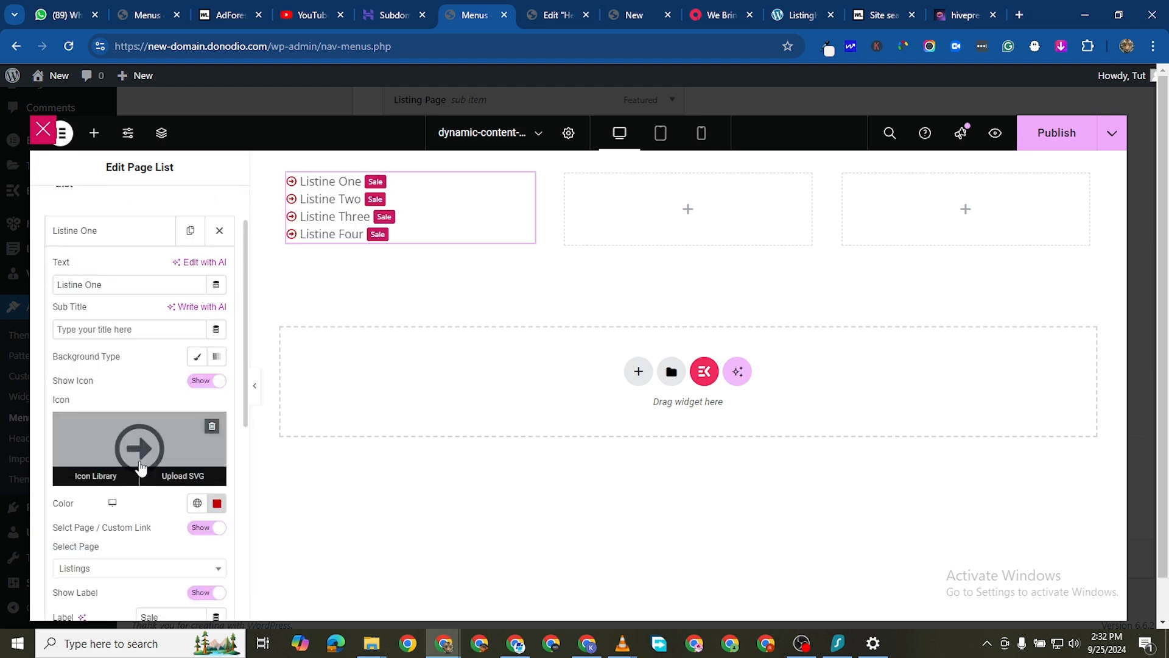
scroll(158, 505, down, 1)
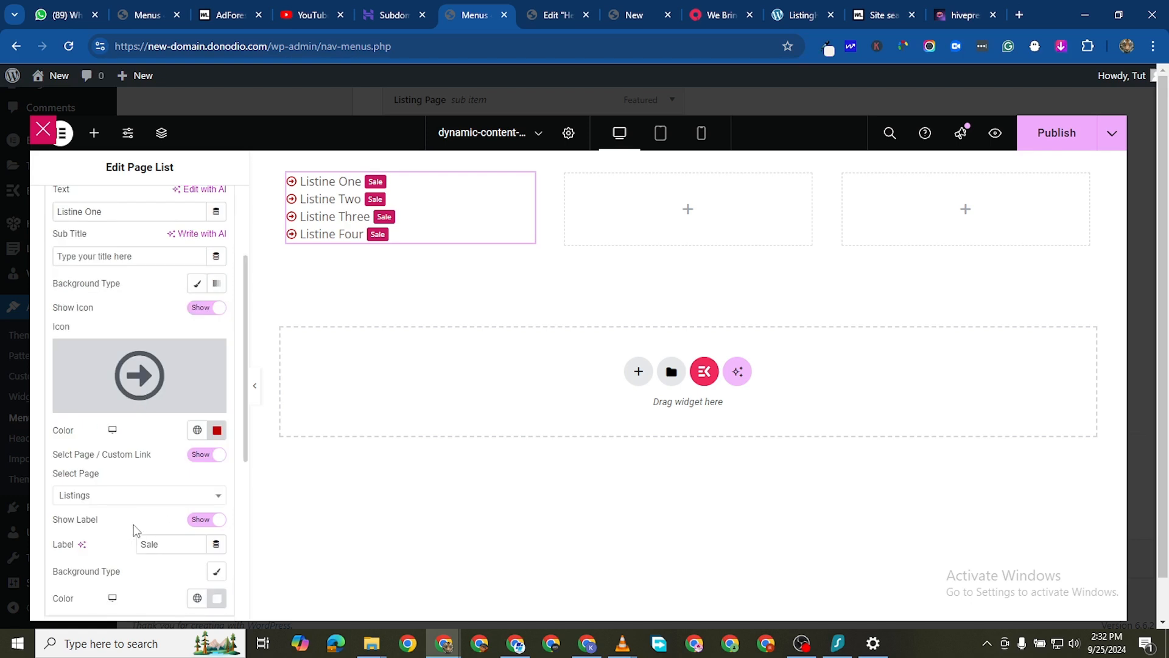
scroll(160, 513, down, 1)
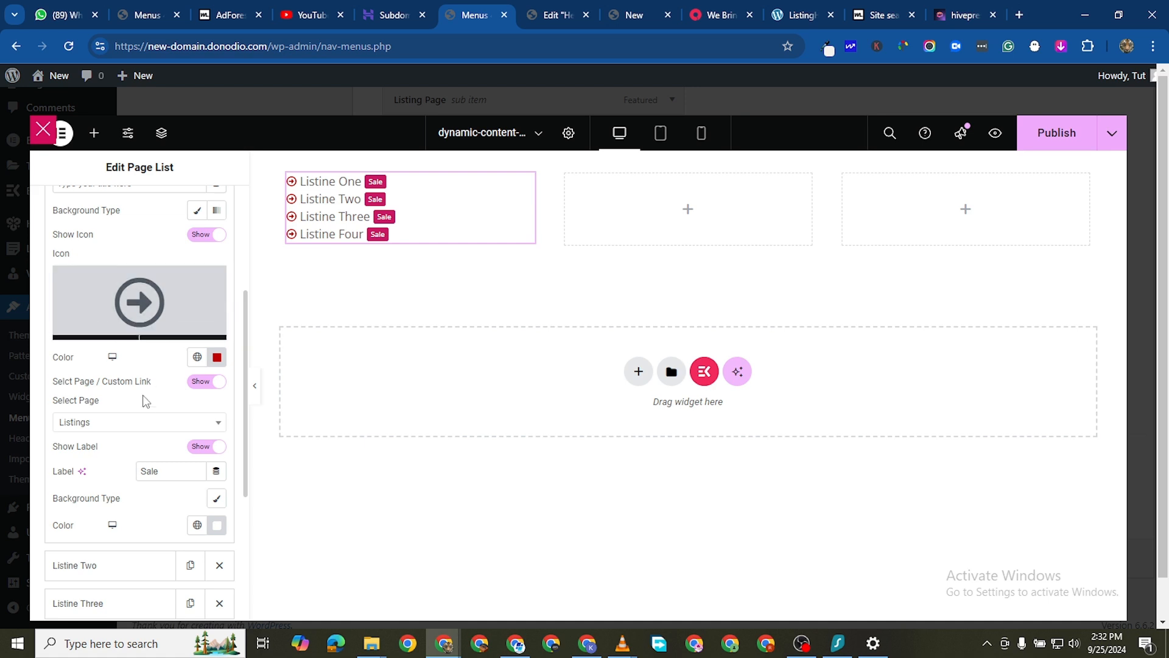
scroll(145, 399, down, 1)
scroll(146, 475, down, 2)
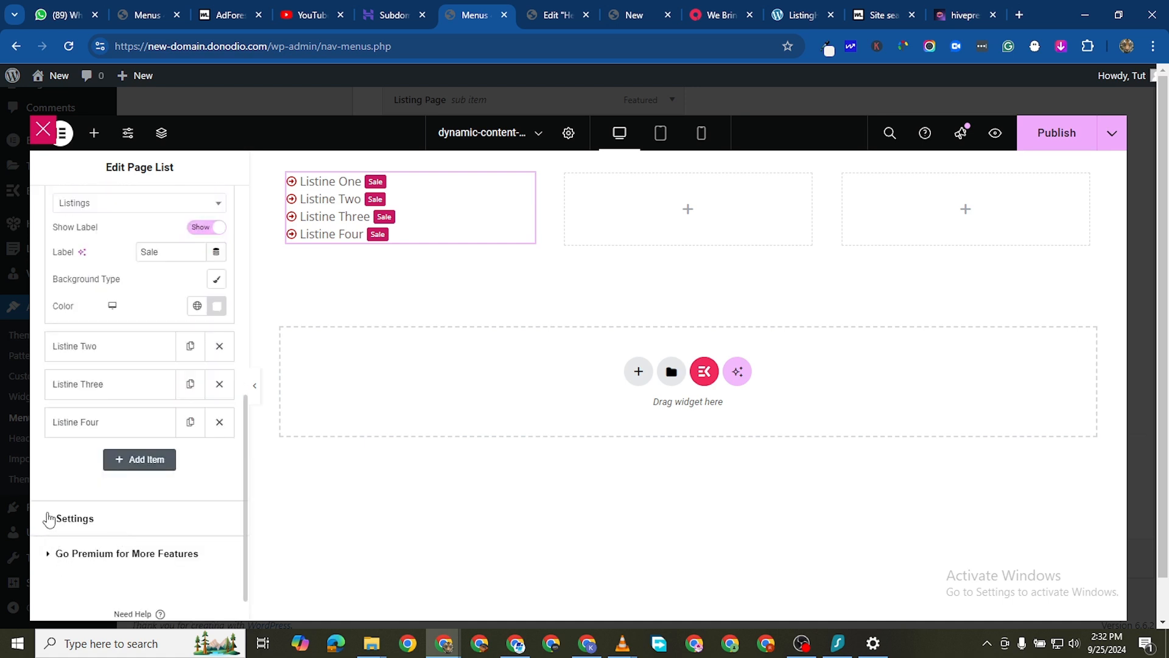
click(100, 518)
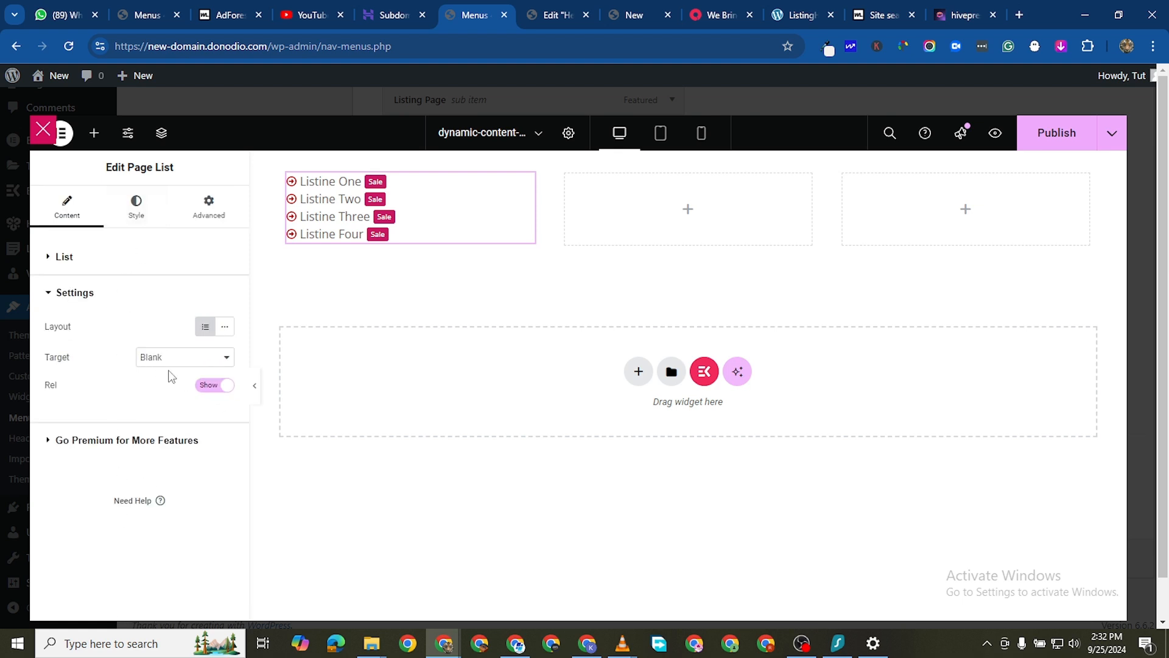
Step: Set the page list text's typography to the Poppins font family with 500 (Medium) weight
click(136, 207)
scroll(106, 365, down, 6)
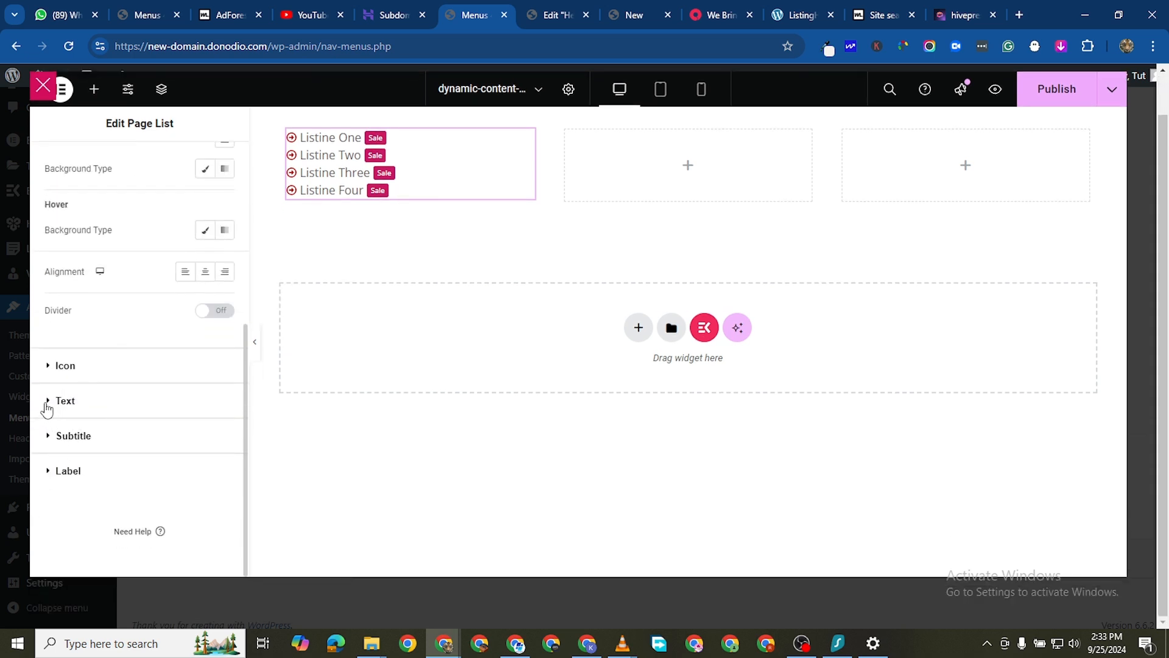
click(48, 404)
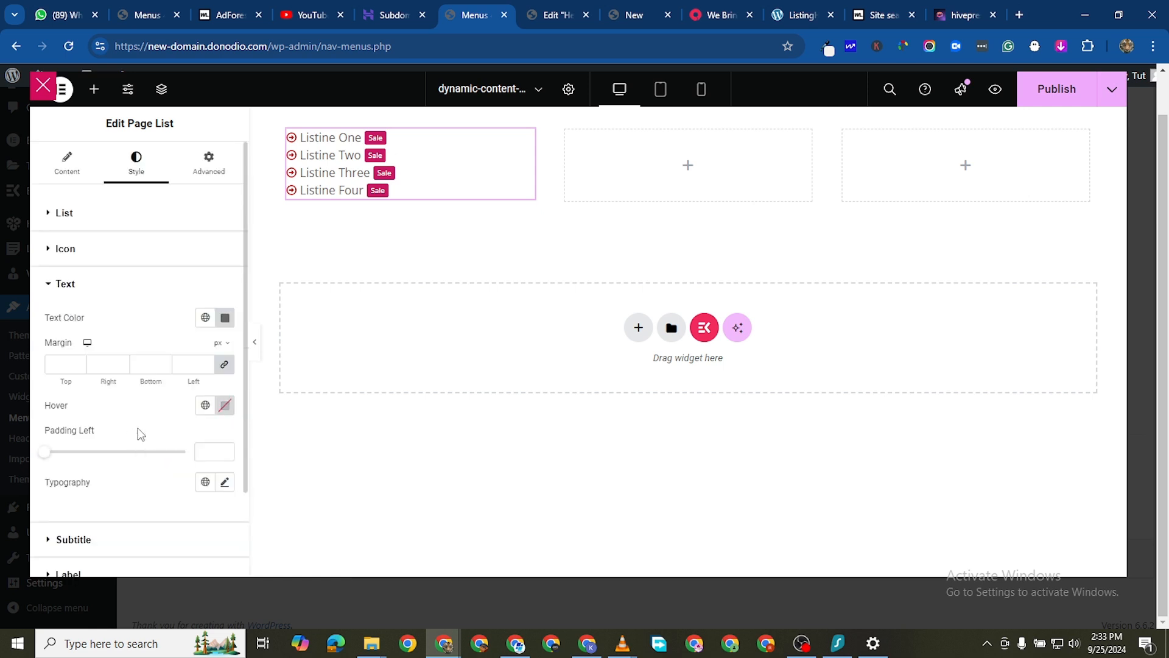
scroll(152, 432, down, 2)
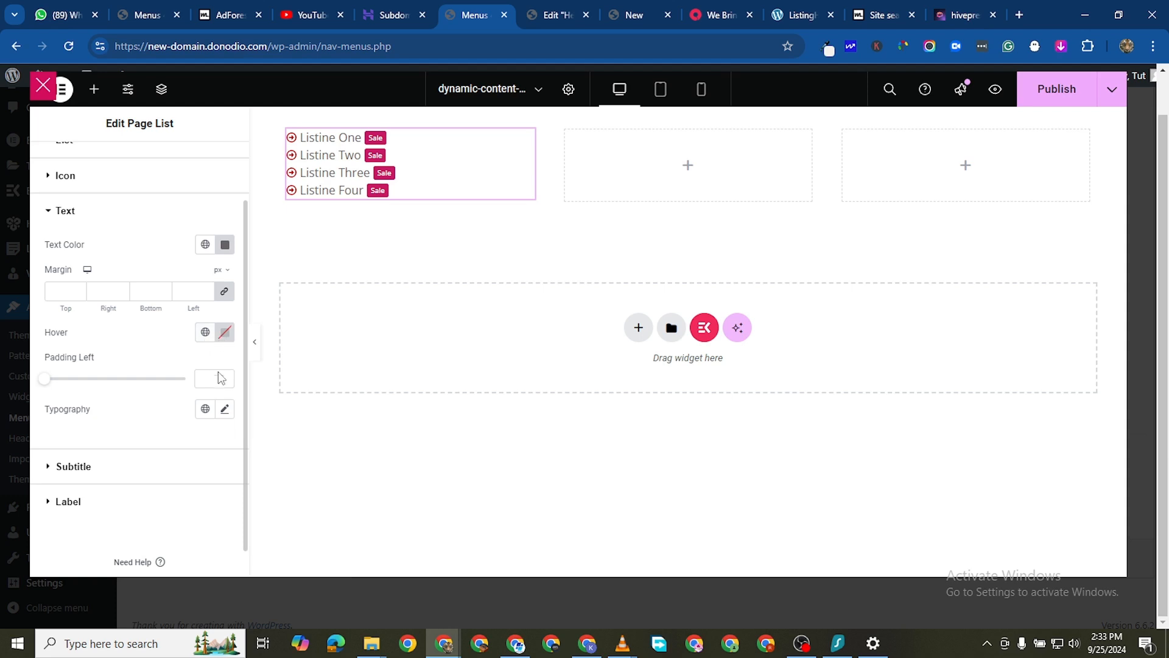
click(221, 413)
scroll(174, 484, down, 2)
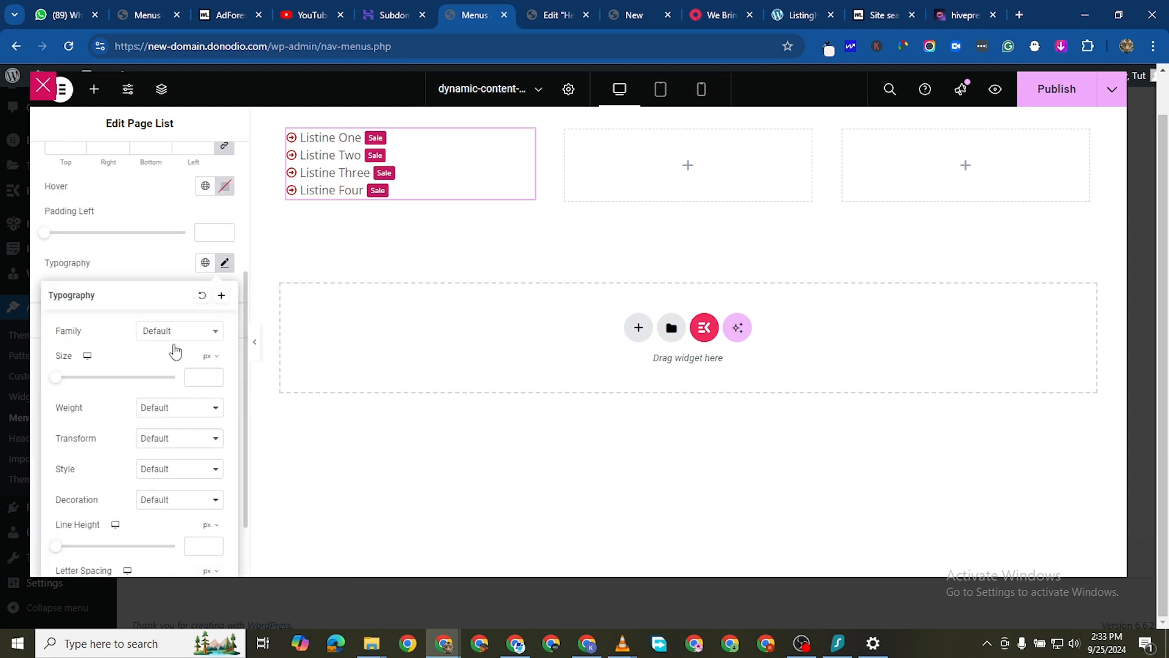
click(187, 332)
text(popp)
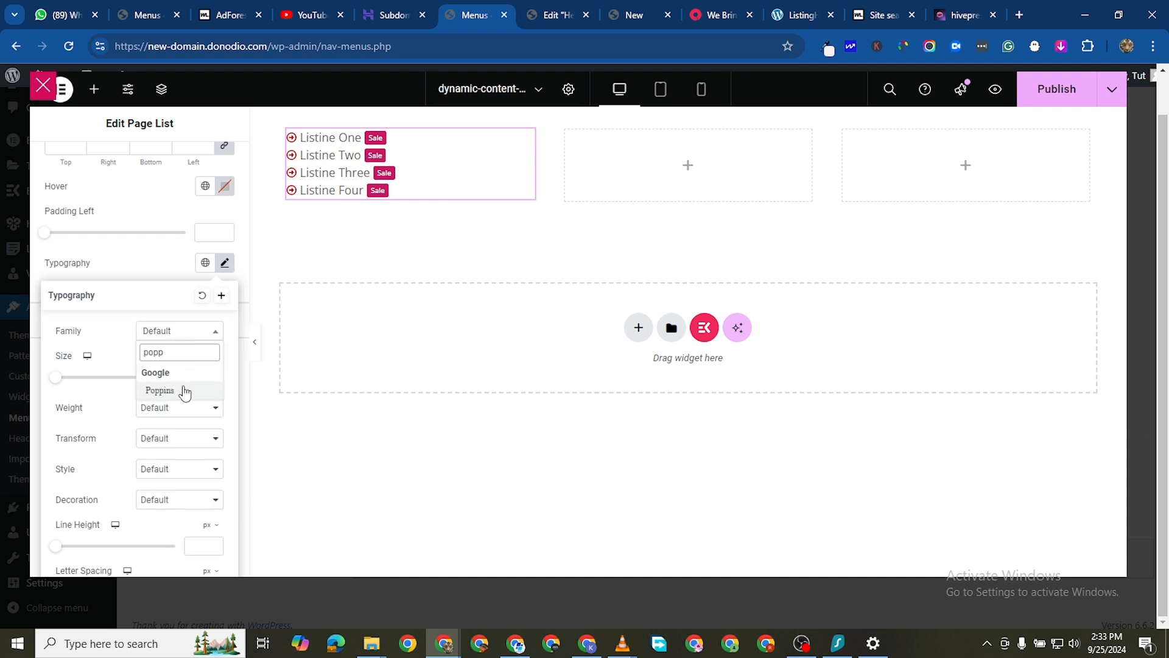
click(160, 391)
click(157, 409)
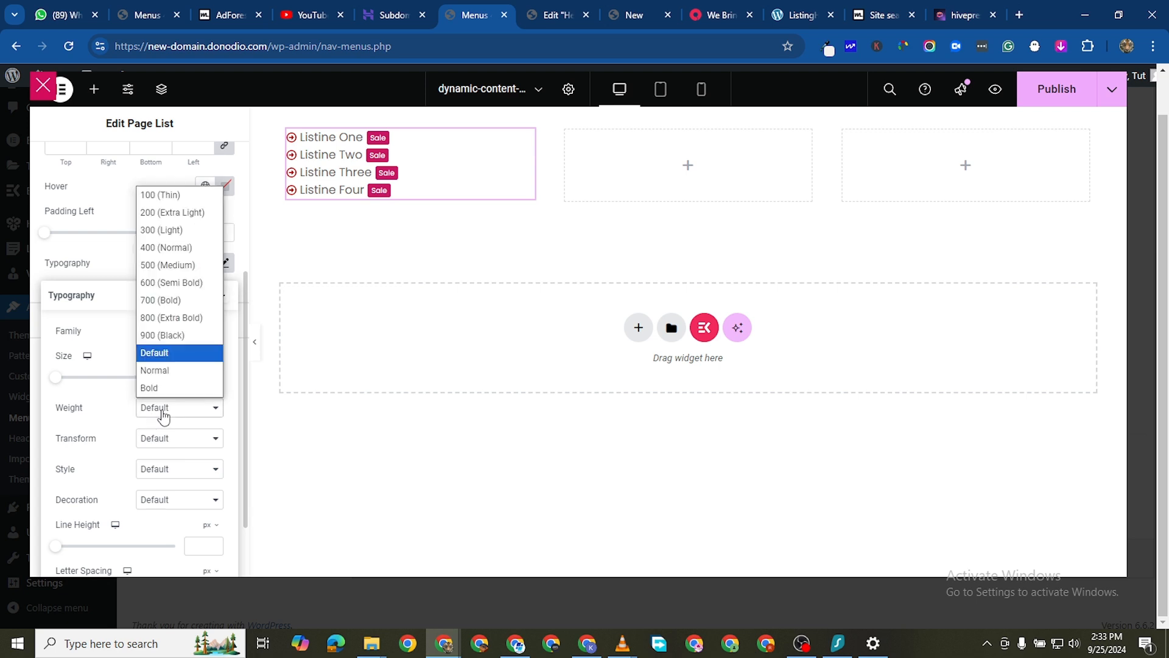
click(166, 266)
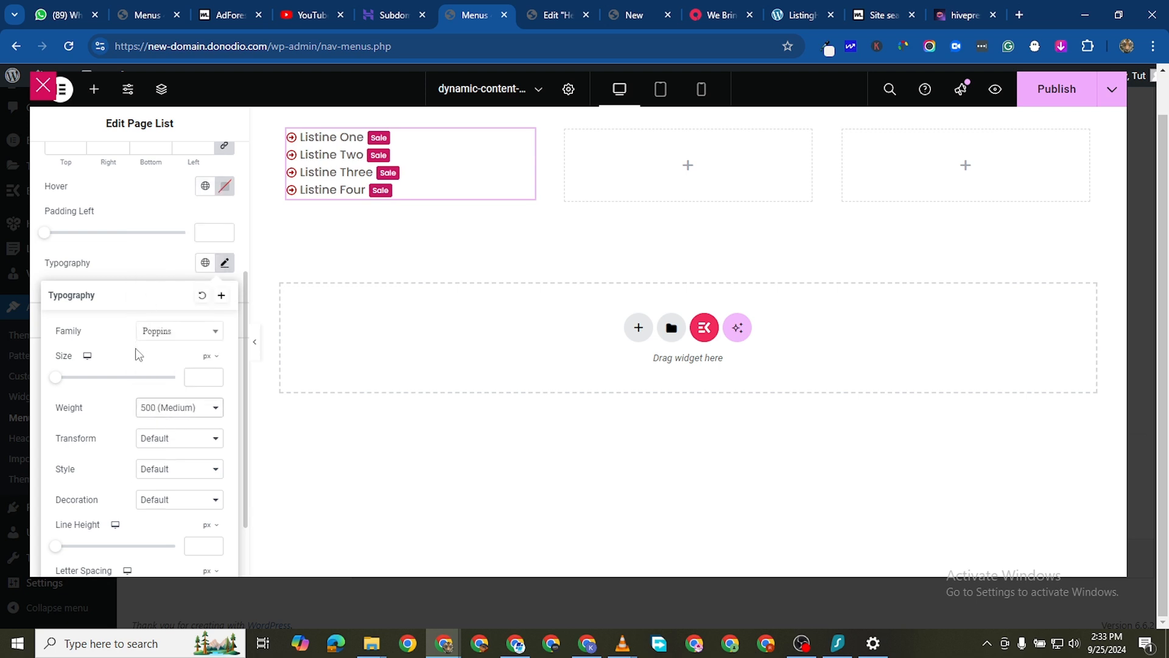
Step: Try a larger line height for the page list text
scroll(95, 472, down, 1)
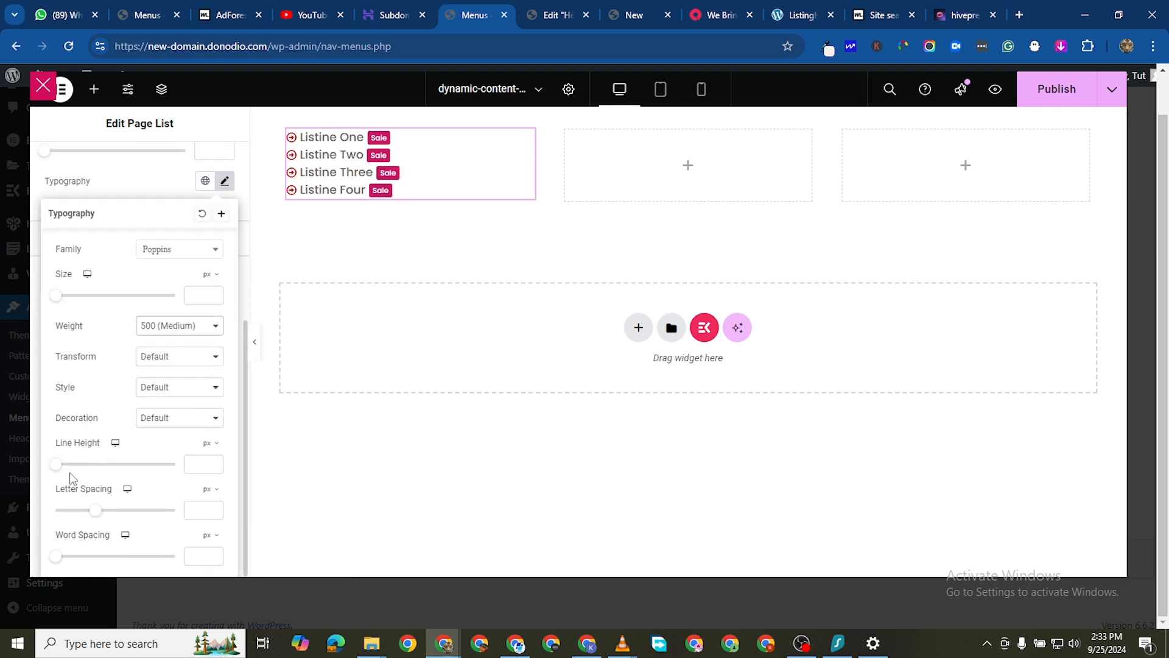
drag(59, 472, 83, 473)
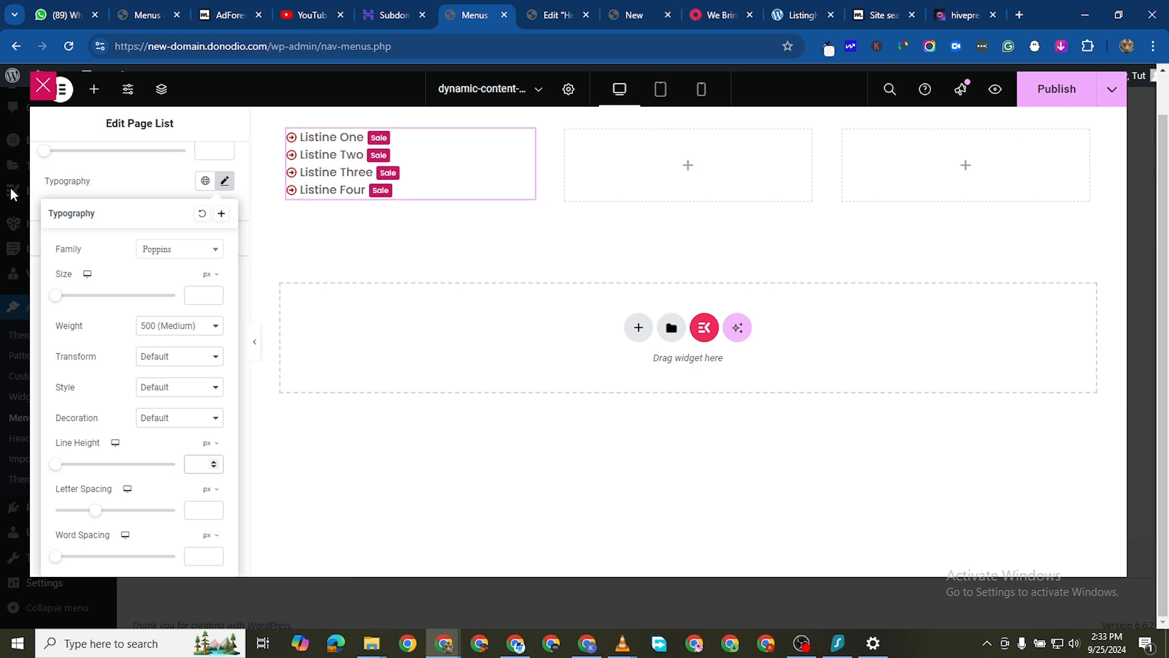
Step: Set the page list's padding to 4 px on all sides in its List style settings
click(86, 193)
scroll(91, 189, up, 5)
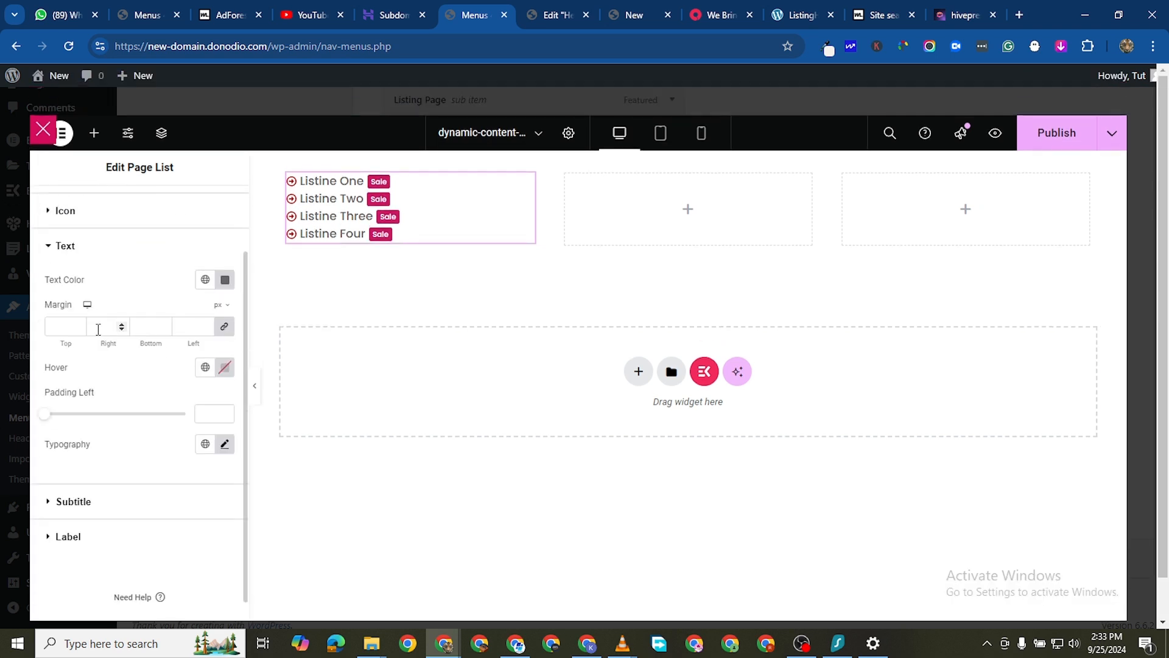
scroll(79, 366, up, 2)
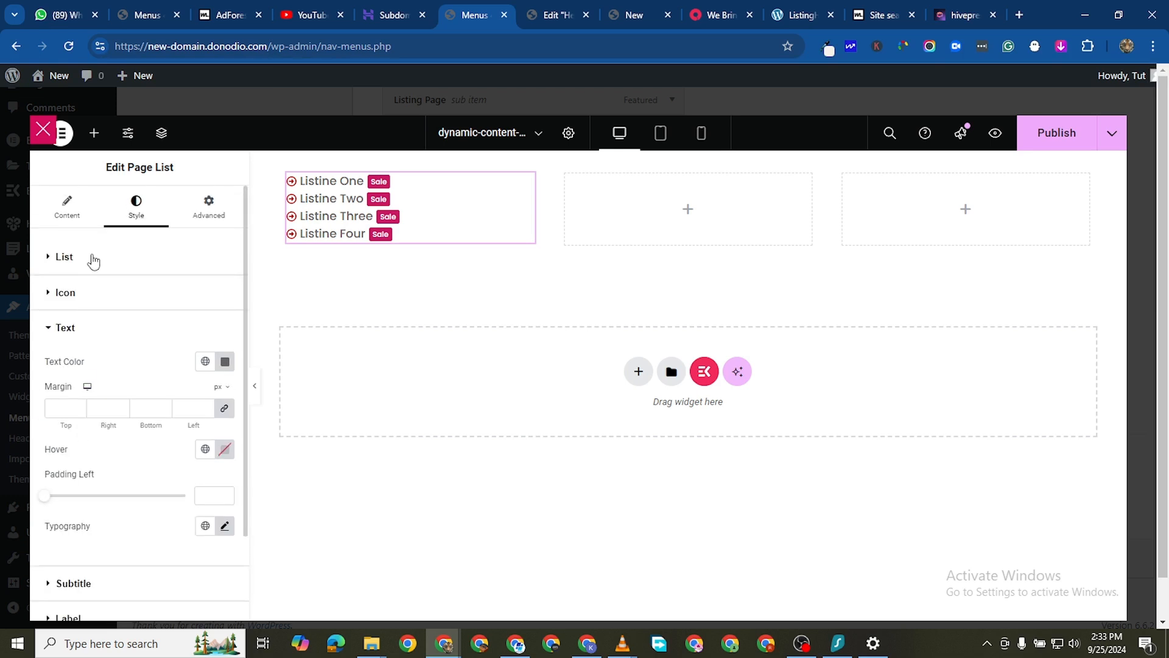
click(47, 262)
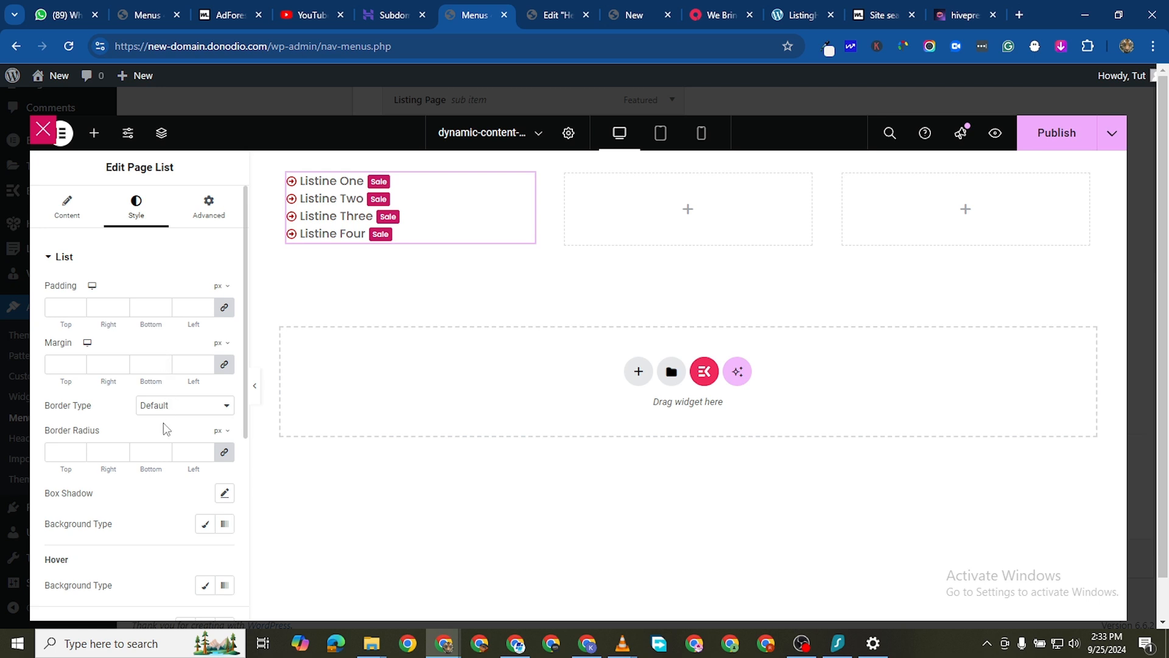
scroll(170, 507, down, 3)
scroll(170, 507, up, 2)
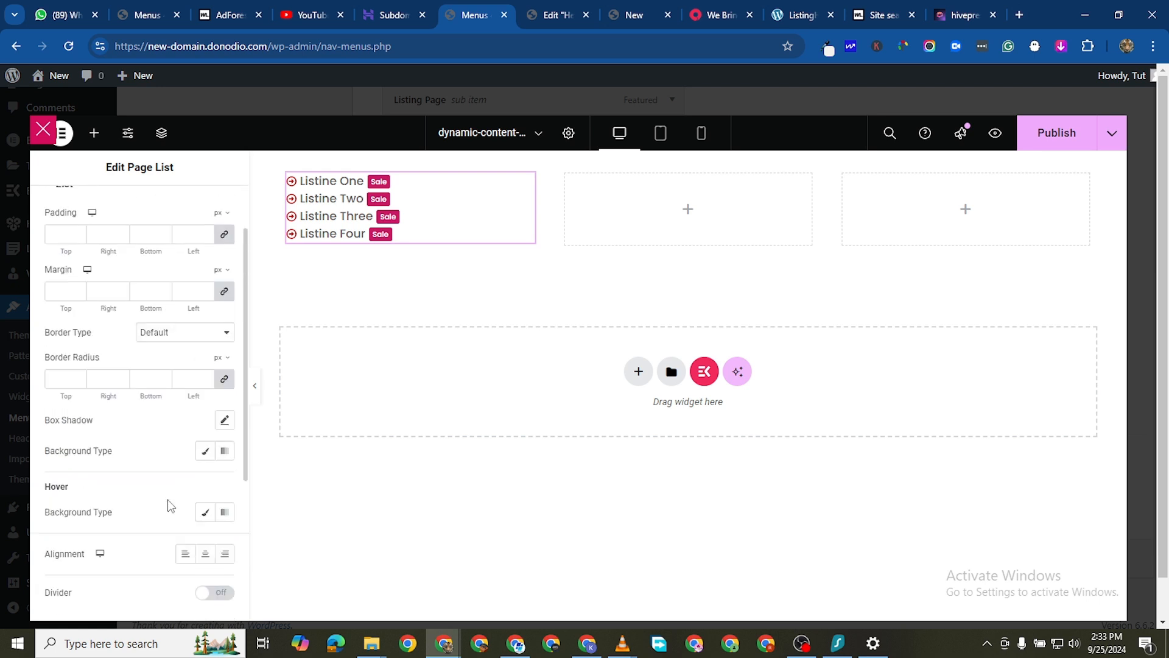
scroll(179, 360, up, 2)
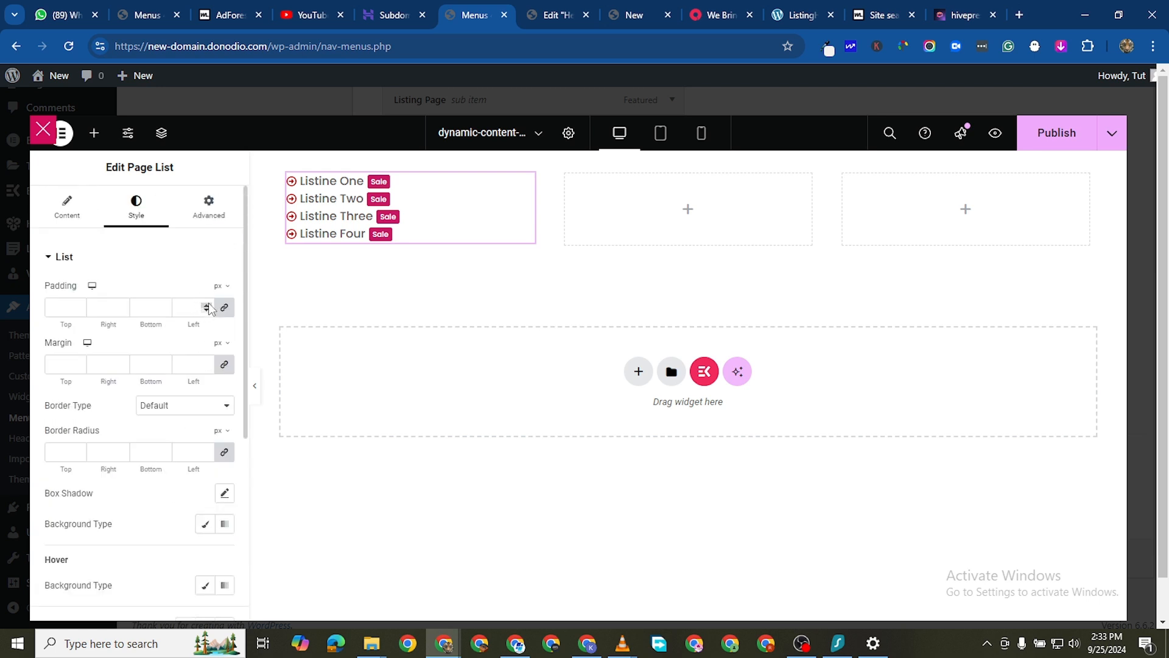
click(207, 305)
click(208, 306)
click(208, 306)
click(207, 306)
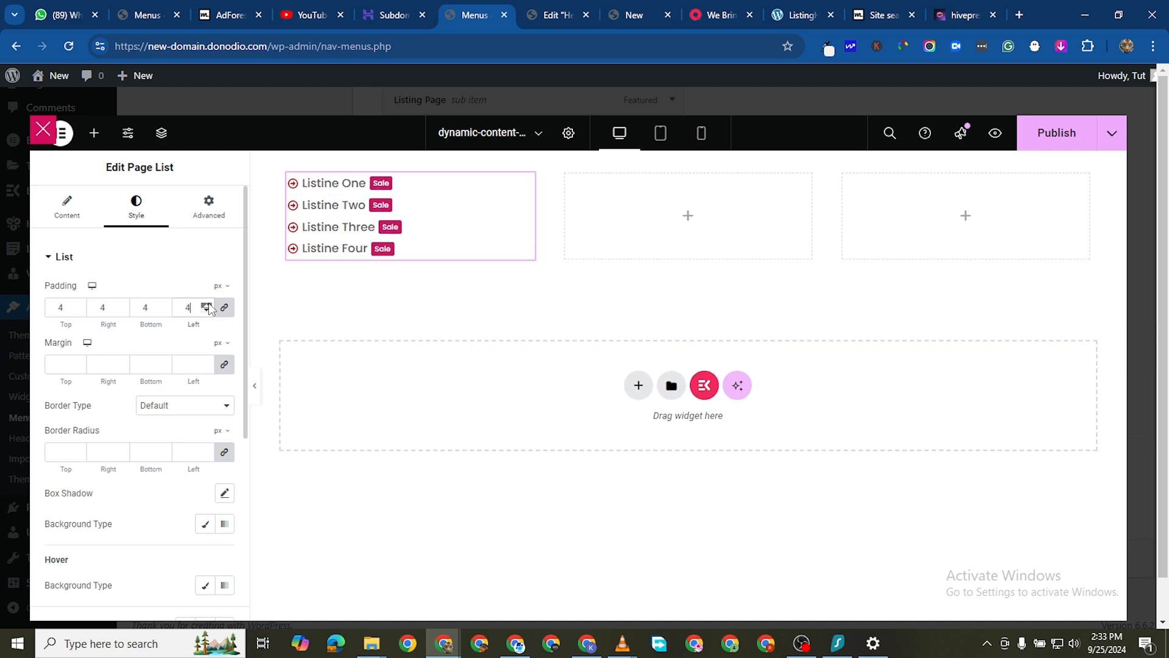
click(208, 305)
click(207, 310)
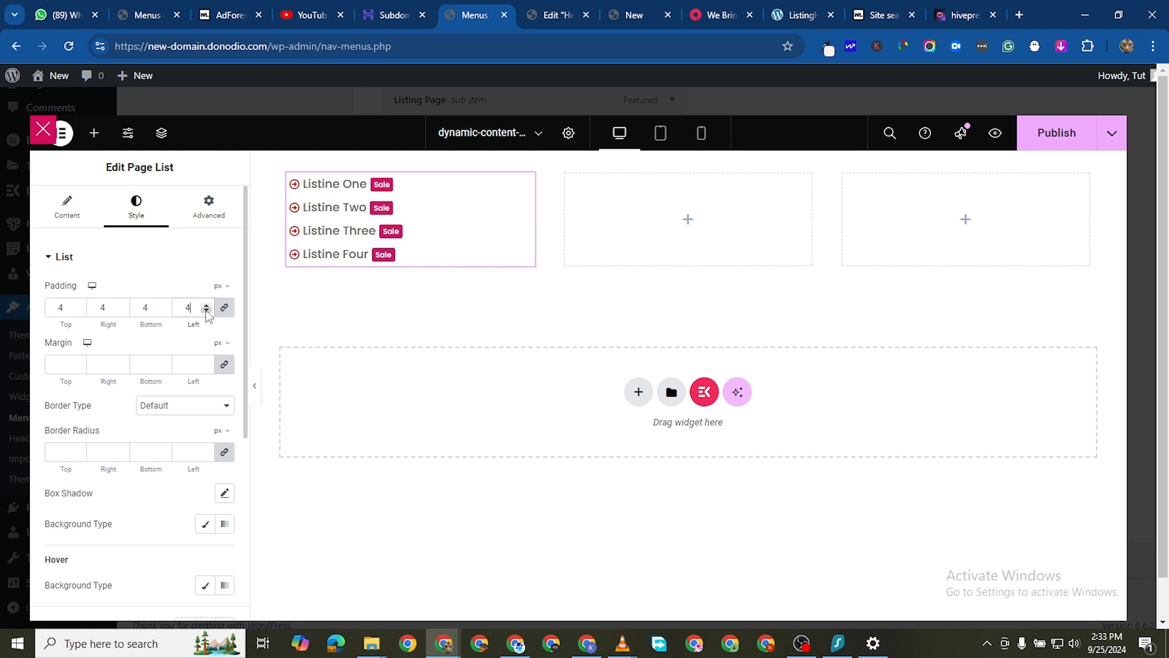
Step: Duplicate the styled page list and move the copy into the empty second column
right_click(527, 184)
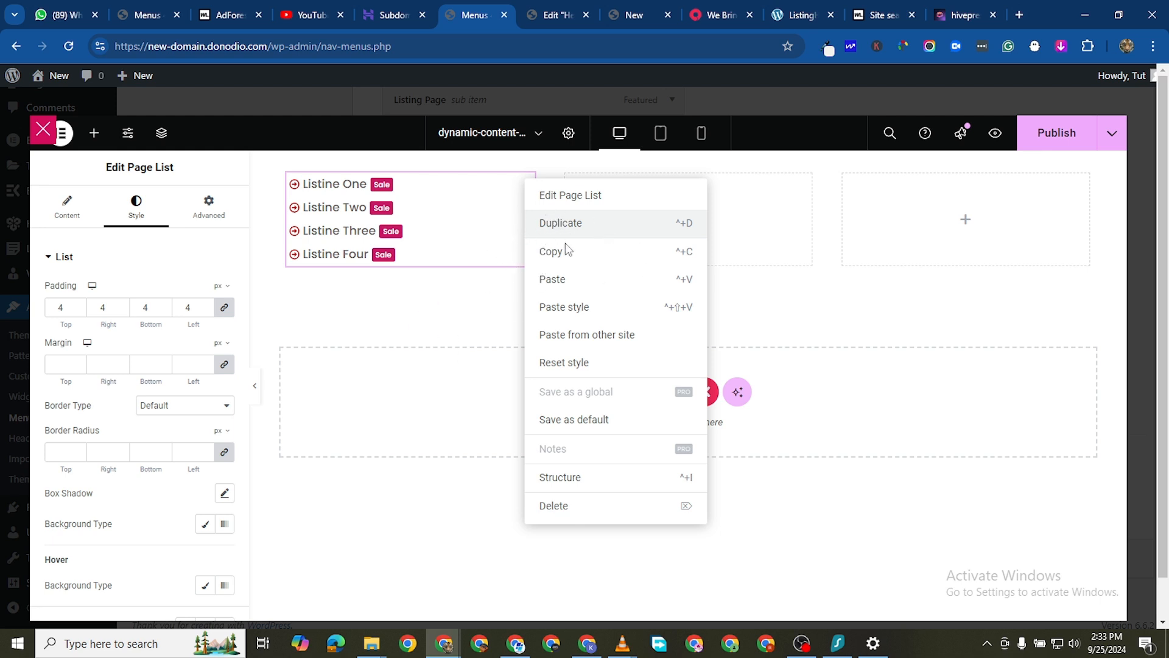
click(570, 223)
drag(520, 293, 686, 306)
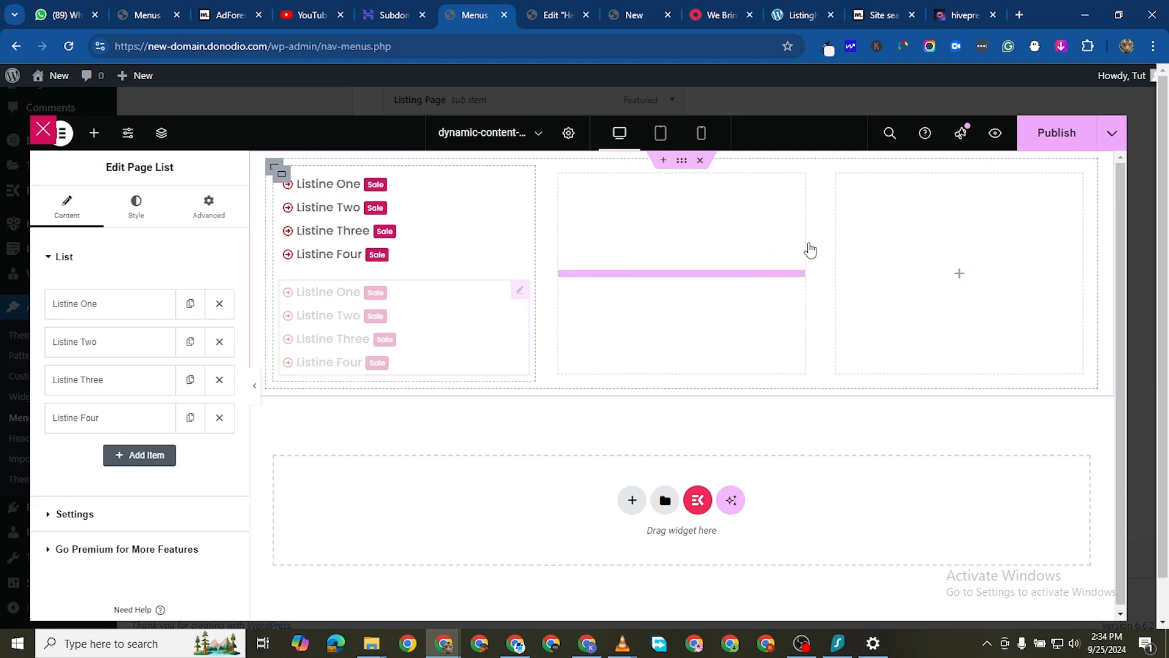
drag(756, 280, 658, 307)
drag(529, 378, 798, 183)
Step: Duplicate the empty third column to add a fourth, and place a copy of the page list in the third column
right_click(845, 178)
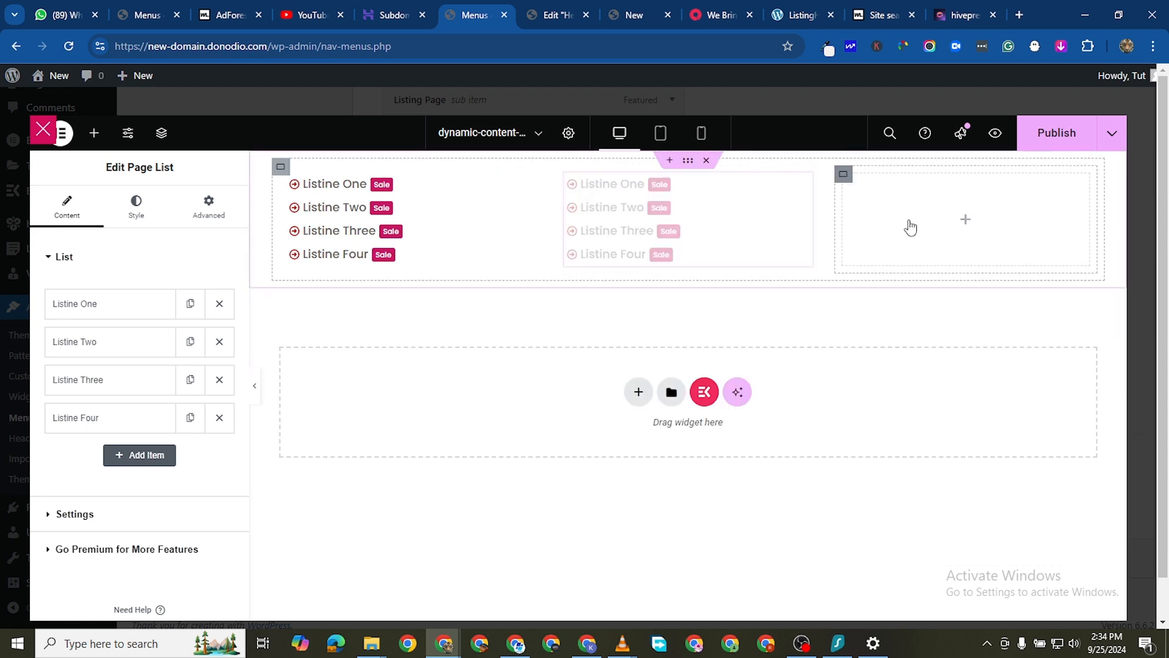
click(903, 226)
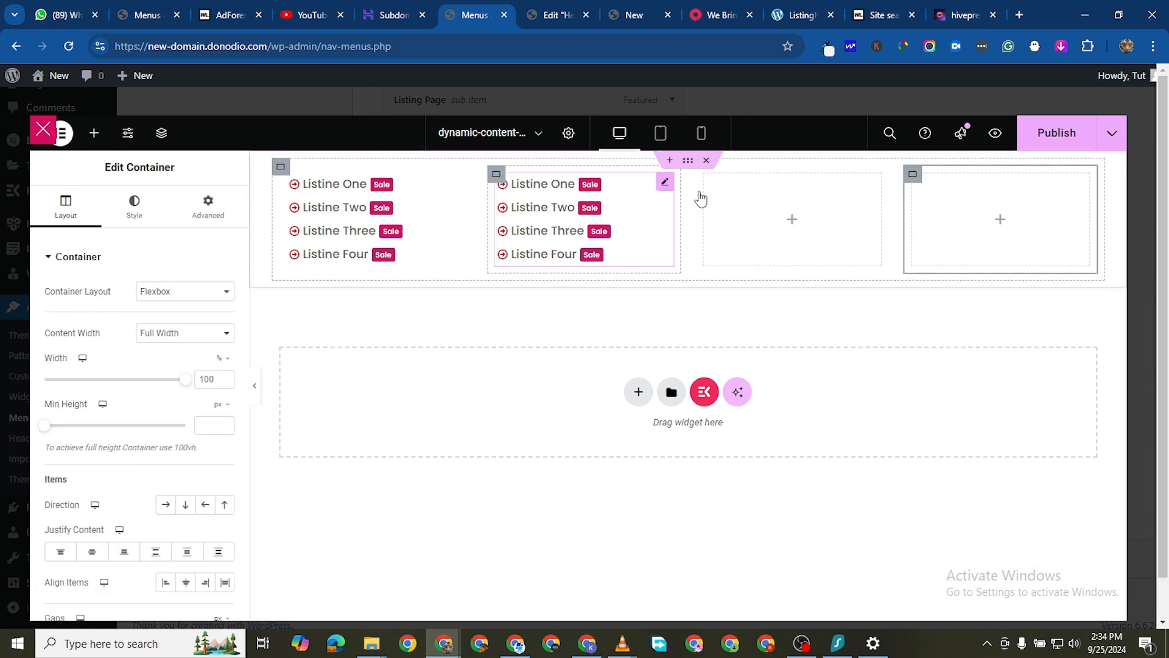
right_click(669, 183)
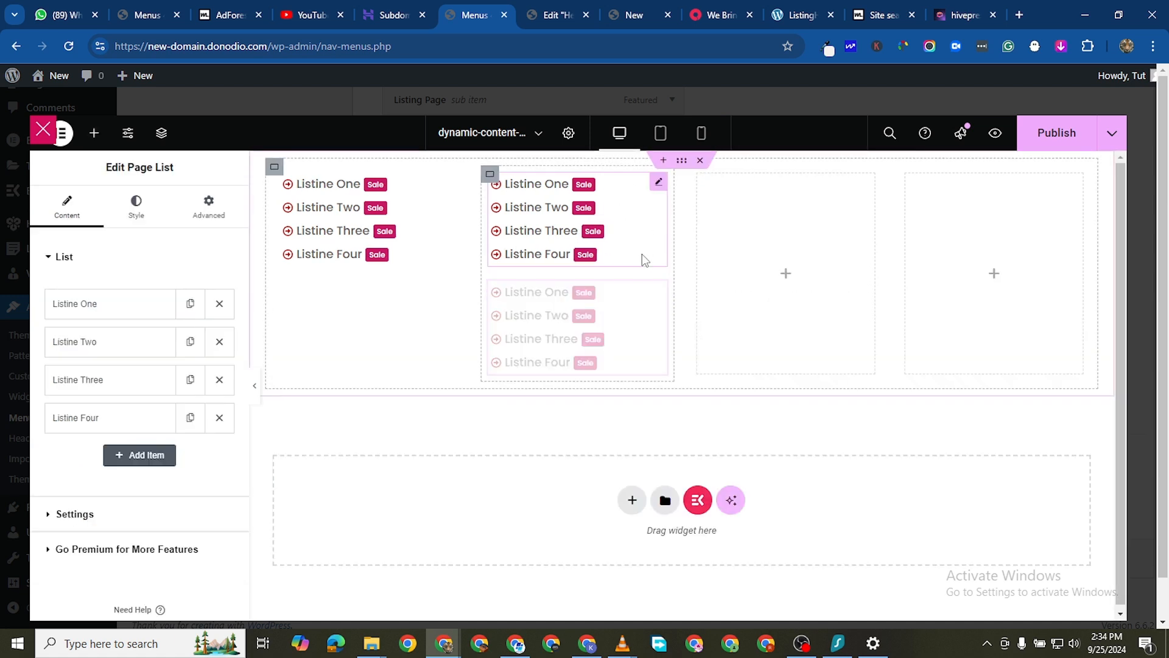
drag(658, 291, 835, 240)
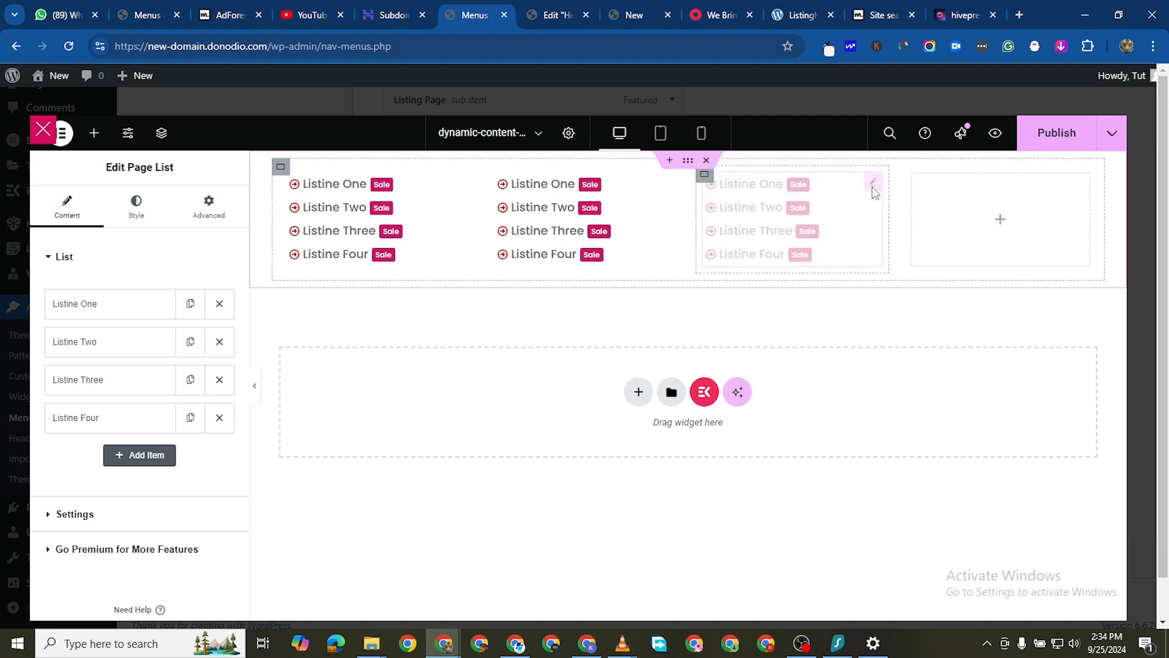
Step: Put a copy of the page list in the fourth column and delete the surplus duplicate from the third column
right_click(872, 187)
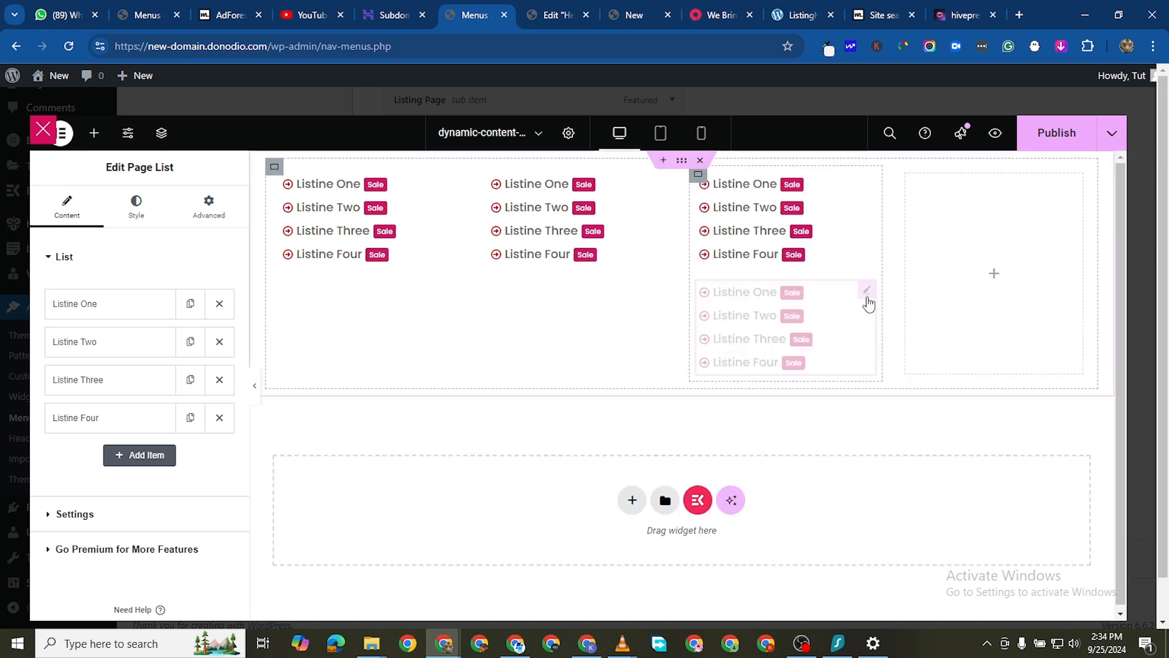
drag(864, 294, 802, 284)
right_click(865, 295)
click(904, 347)
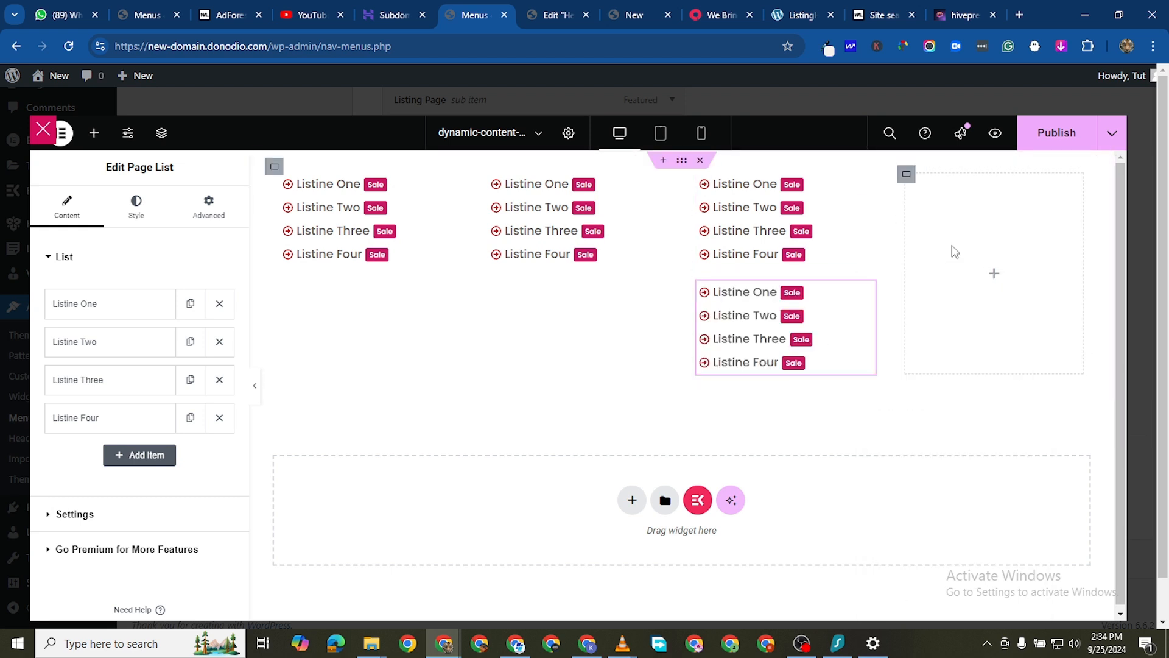
right_click(994, 362)
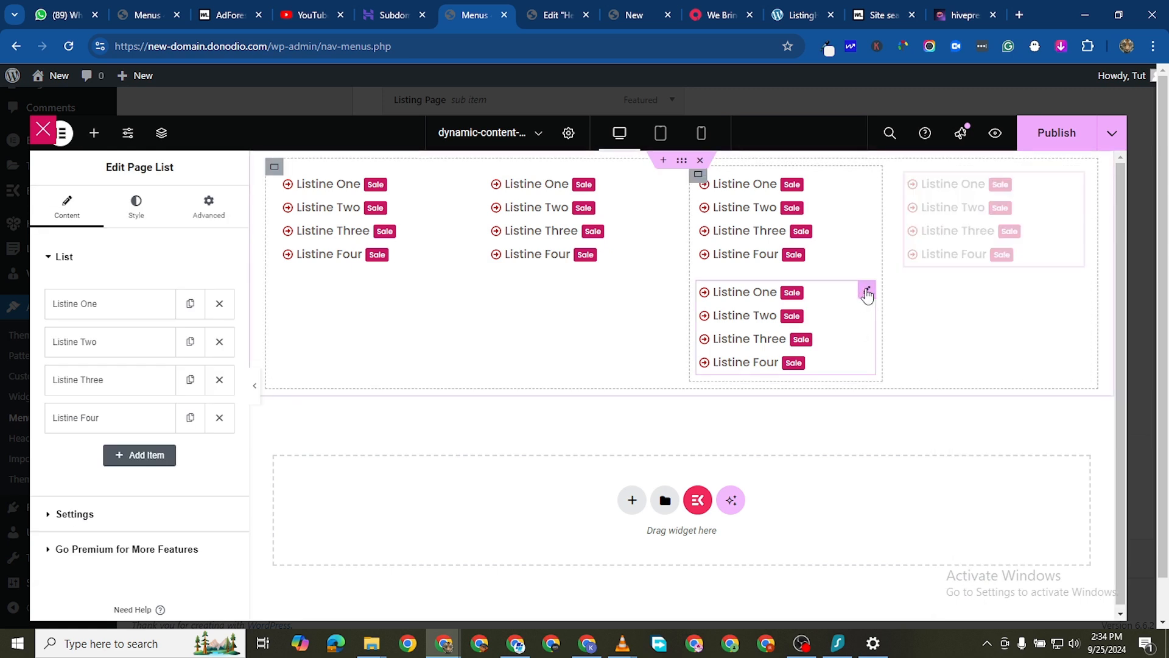
right_click(852, 426)
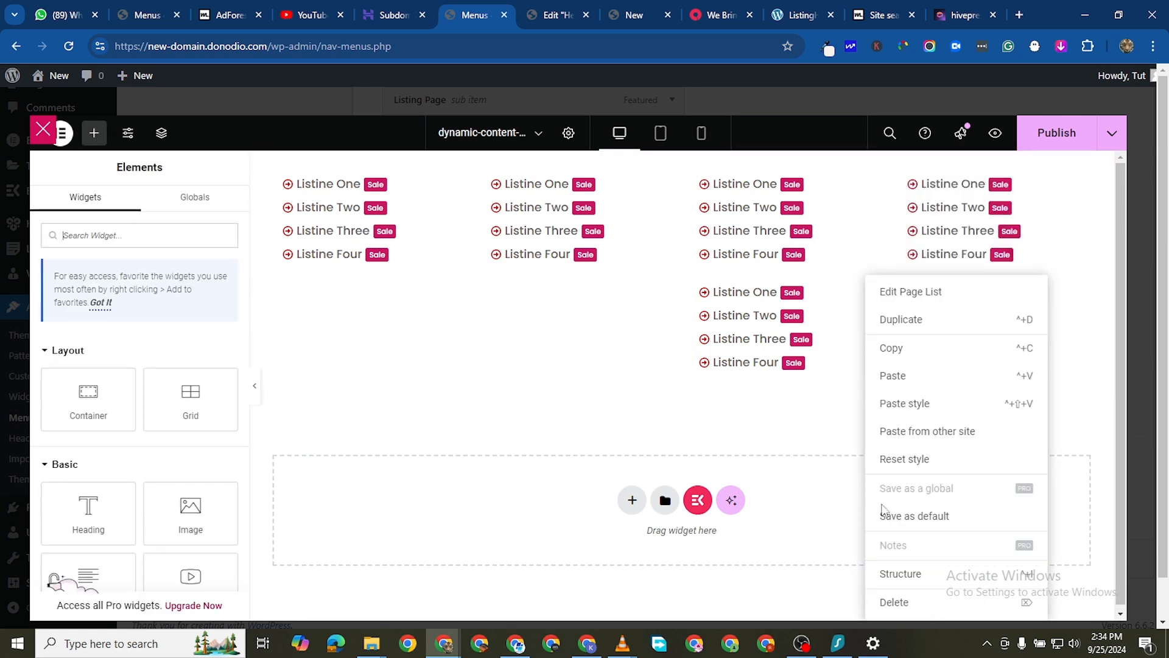
click(915, 602)
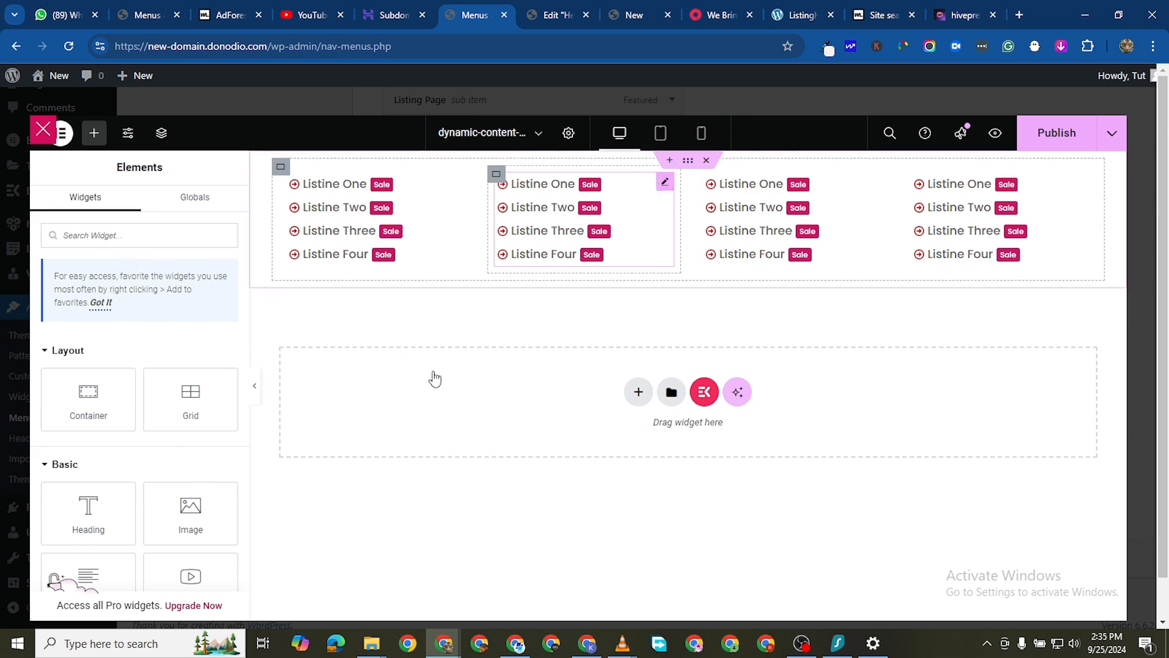
Step: Examine the label style options of the second column's page list, including typography, margin, padding and alignment
scroll(52, 394, down, 1)
scroll(193, 413, up, 1)
scroll(426, 378, down, 1)
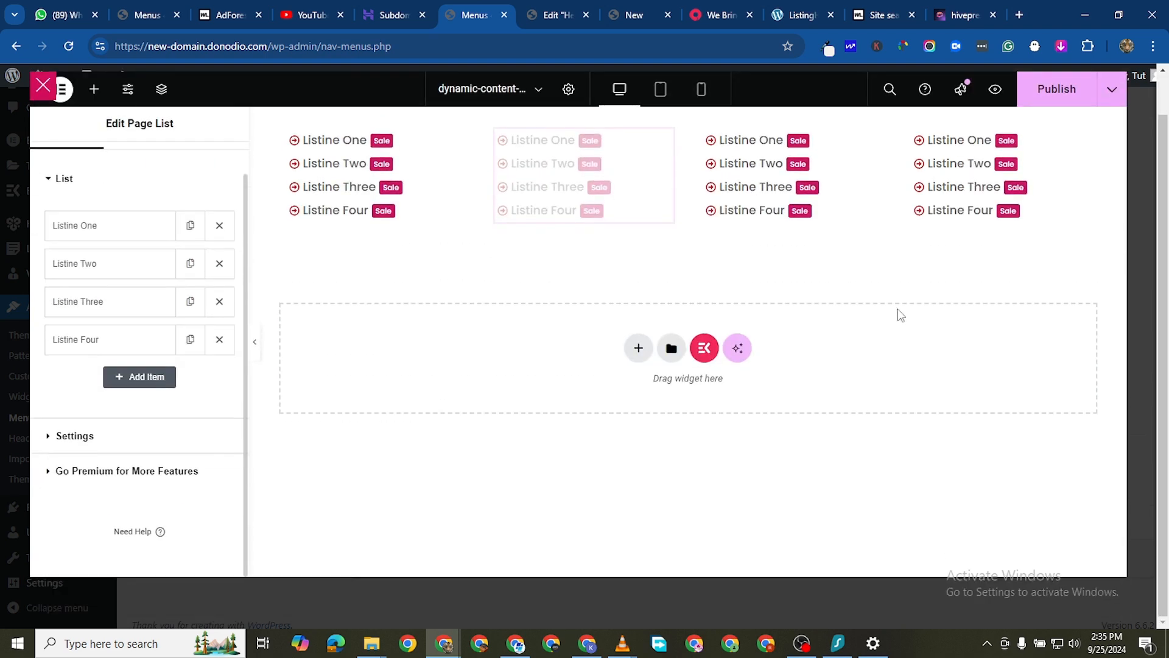
scroll(670, 299, up, 1)
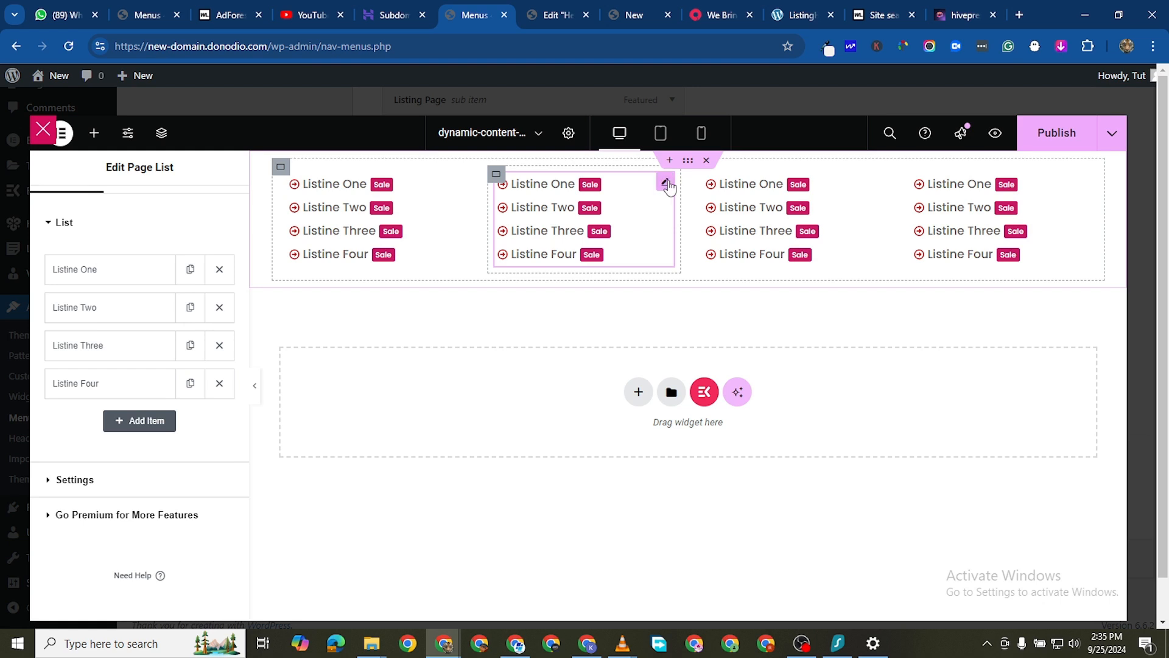
click(666, 184)
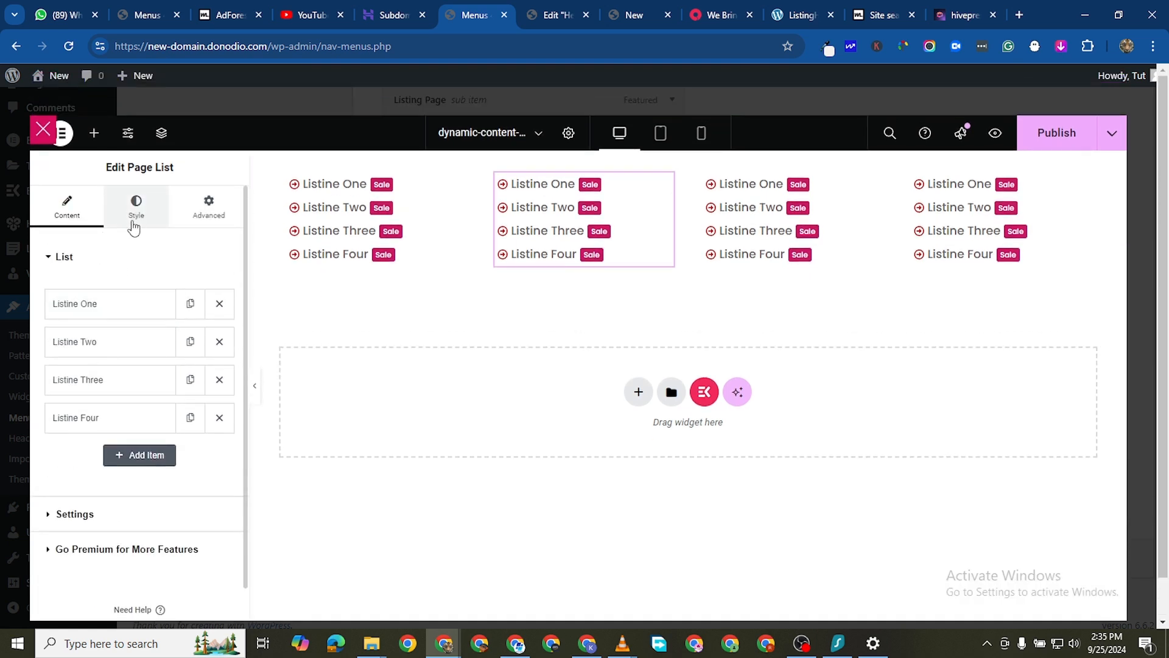
scroll(120, 515, down, 6)
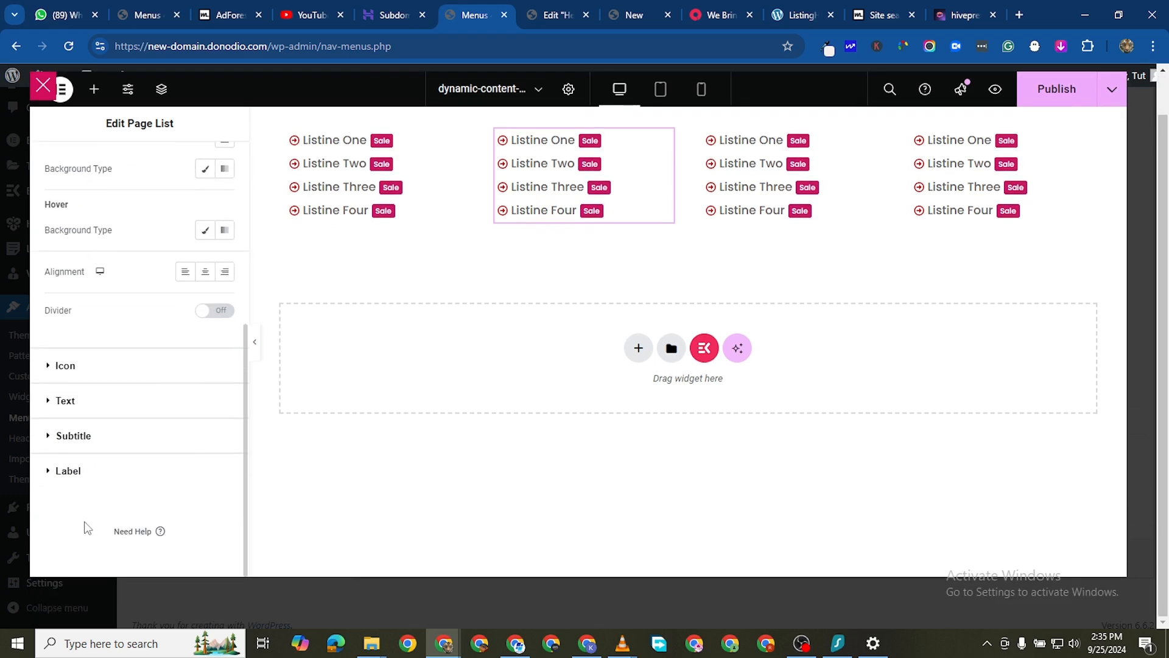
click(68, 470)
scroll(159, 447, down, 3)
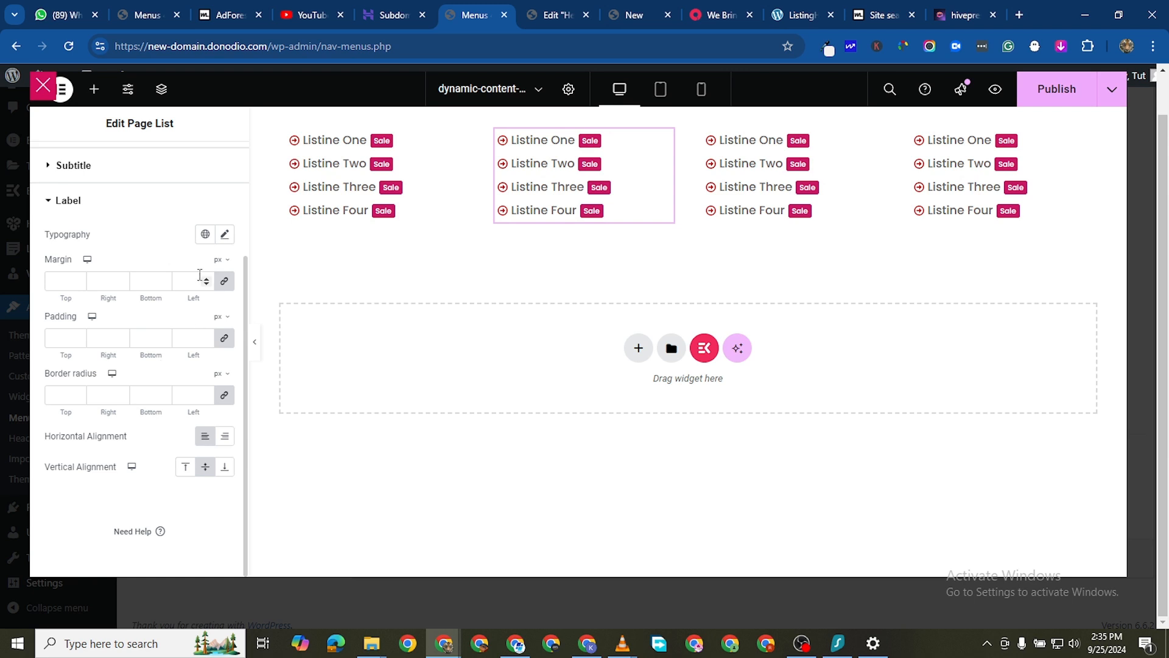
scroll(121, 337, up, 5)
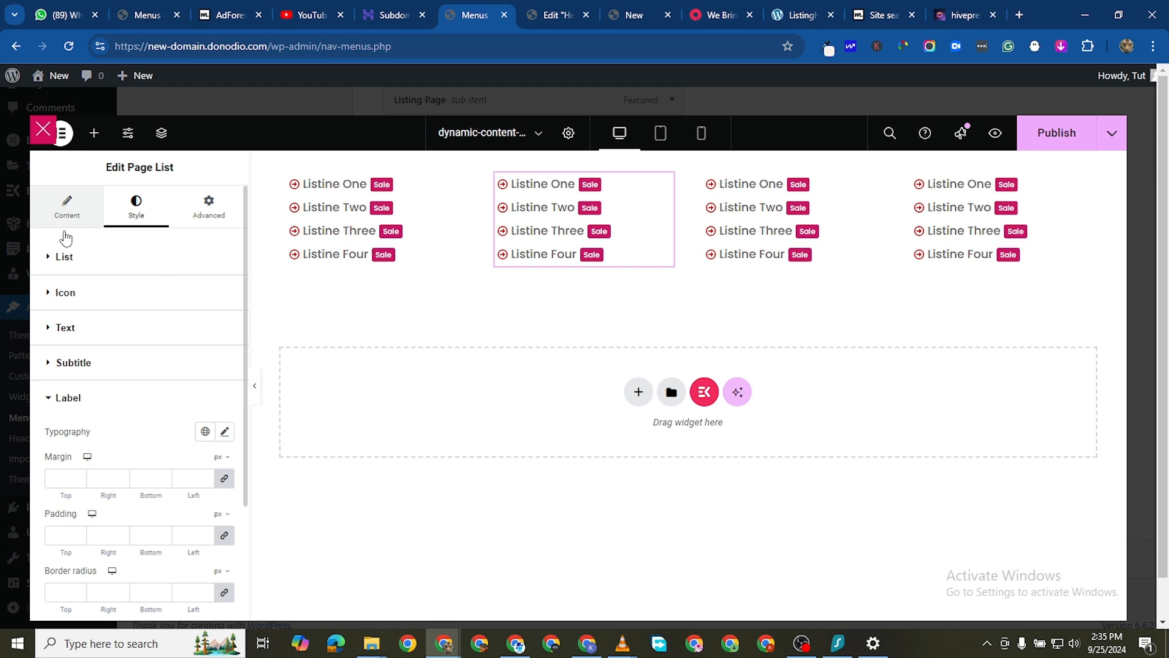
Step: Set the label color of the second column's Listine One item to #F3F3F3, staying on the page with the changes intact
click(63, 210)
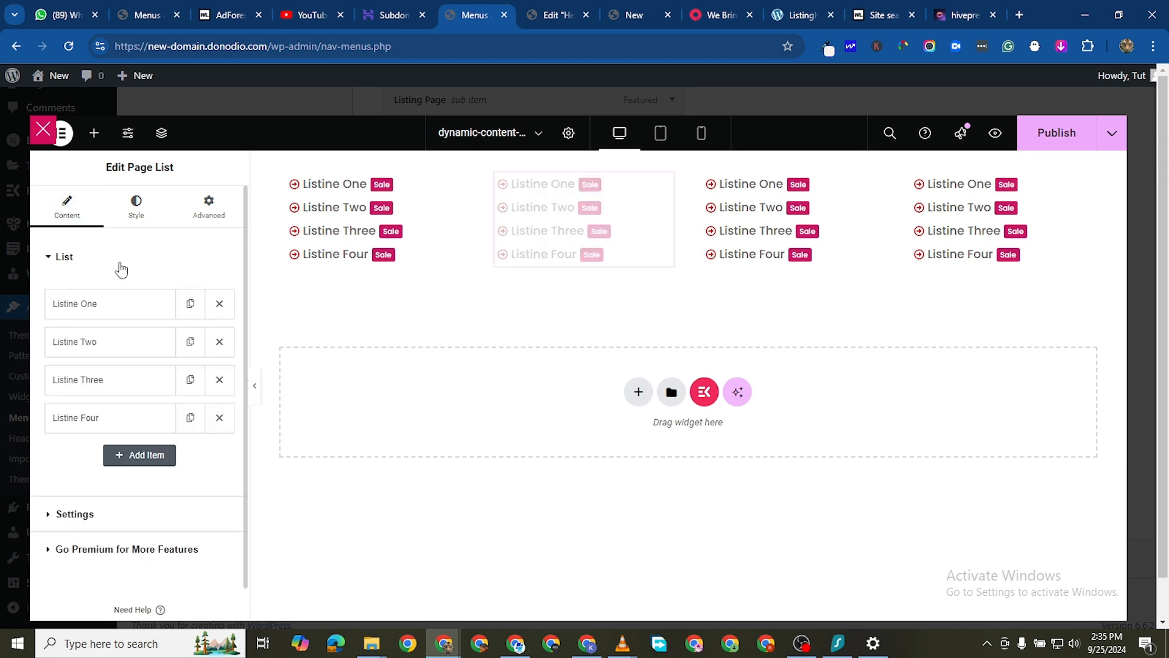
click(124, 305)
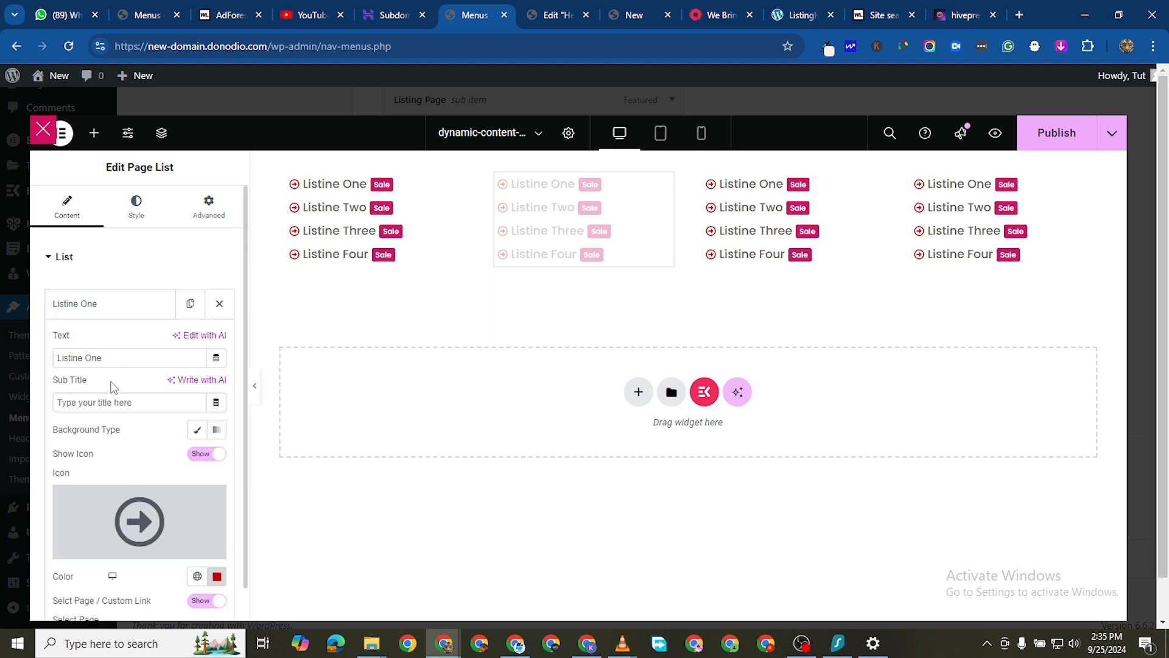
scroll(153, 487, down, 1)
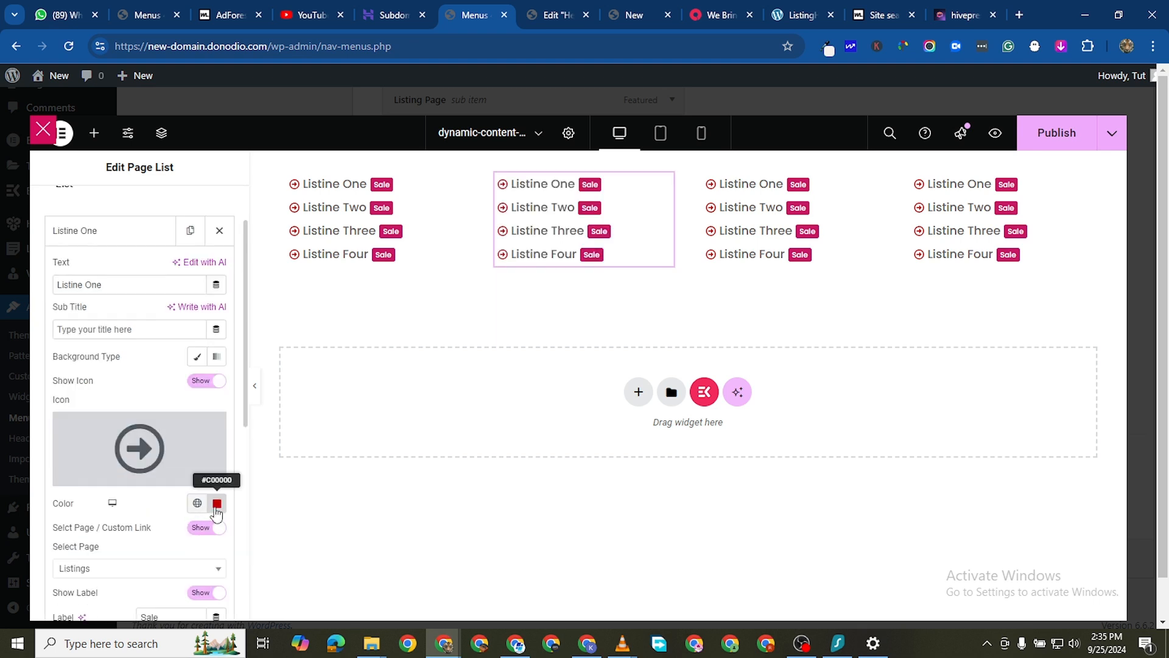
scroll(174, 484, down, 3)
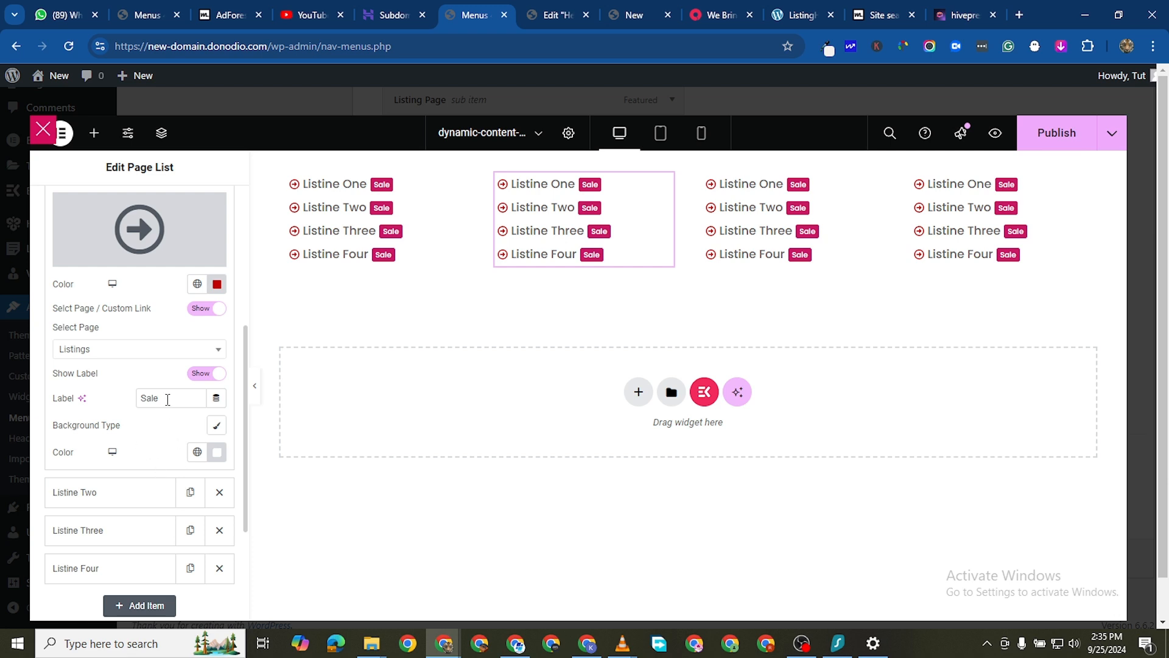
click(217, 453)
drag(162, 307, 125, 263)
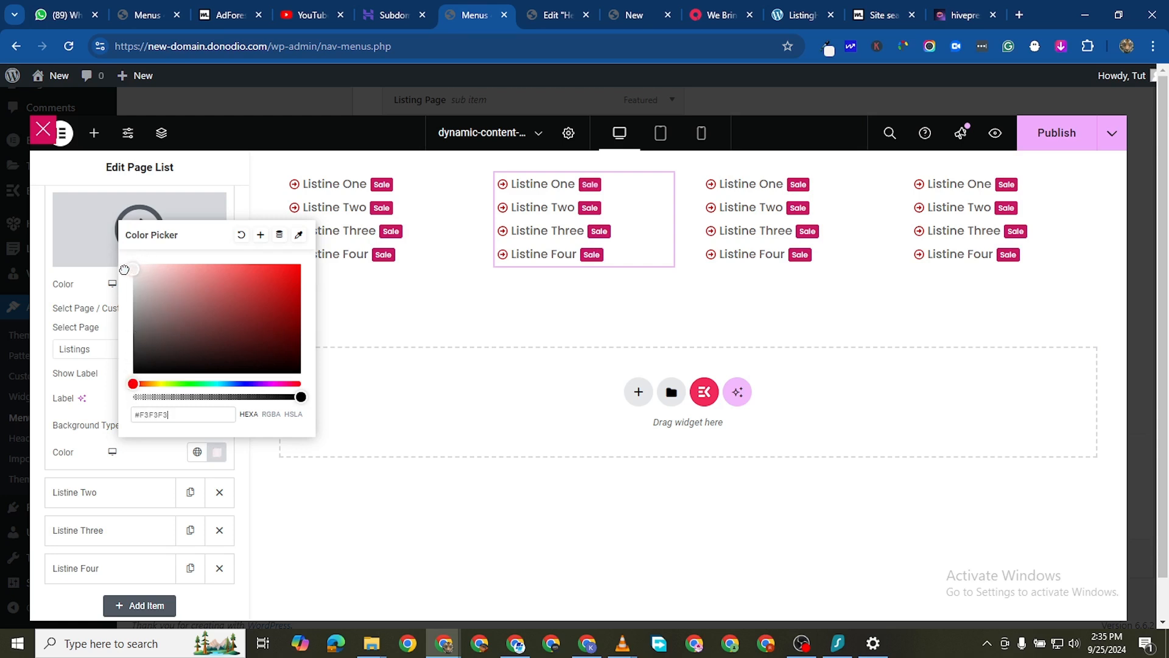
click(28, 428)
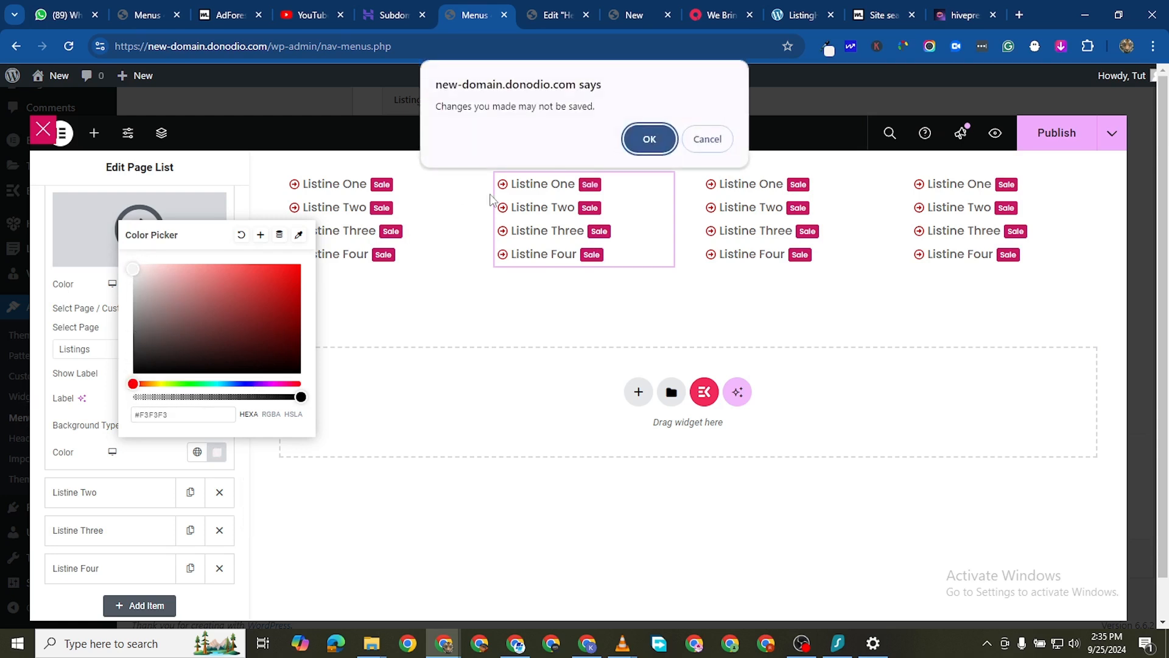
click(709, 142)
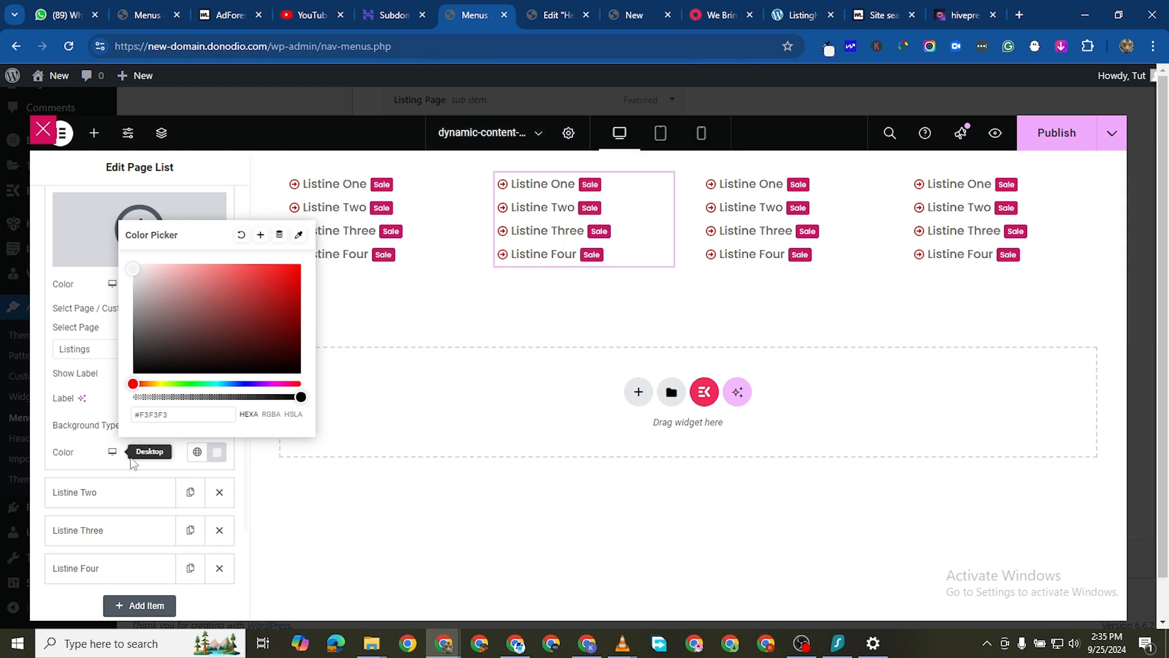
Step: Publish the mega menu content, close its editor and save the Test item's mega menu options
click(1044, 133)
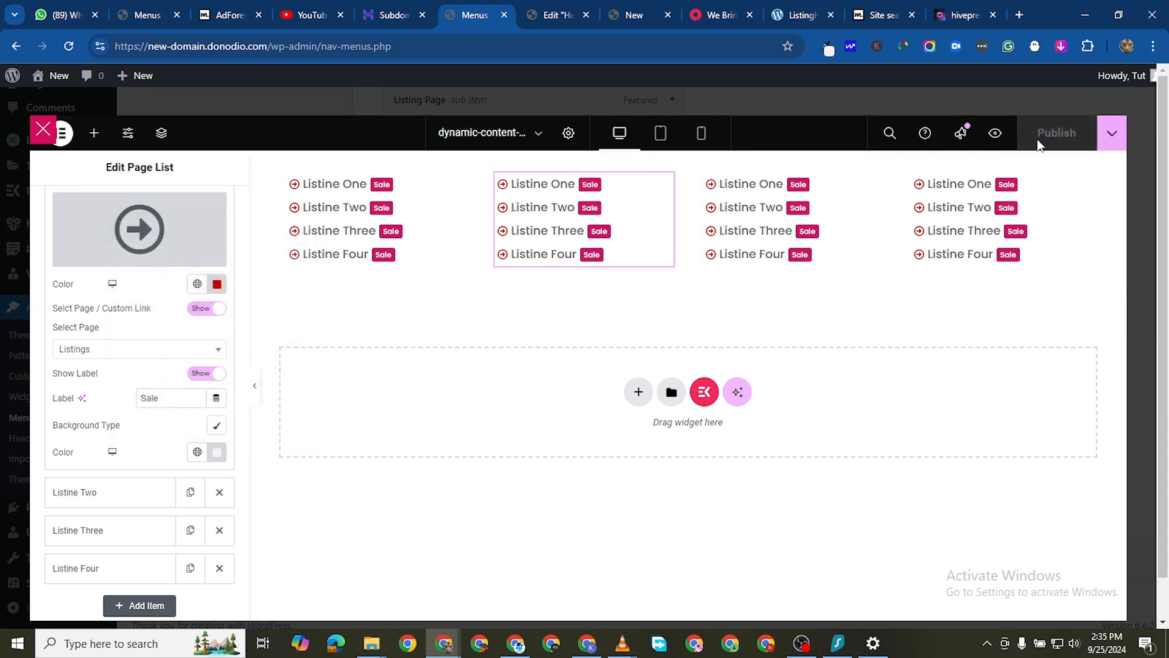
click(43, 131)
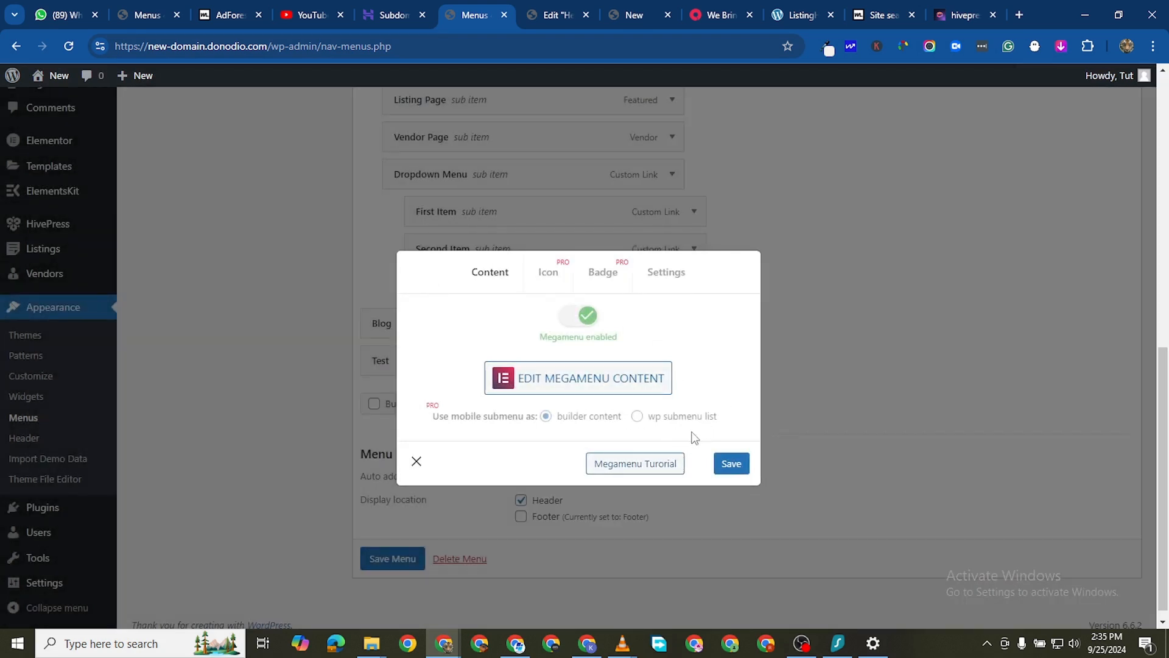
click(731, 464)
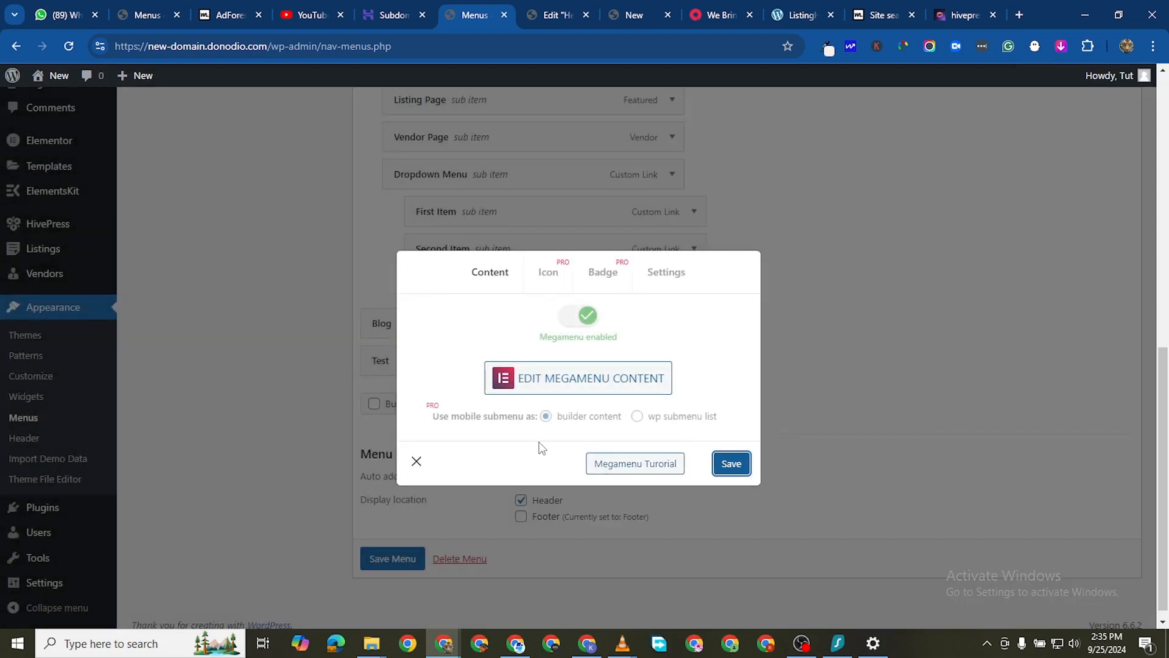
Step: Save the Test item's mega menu settings with default width and relative position, and reload the live homepage to check the Test dropdown
click(671, 274)
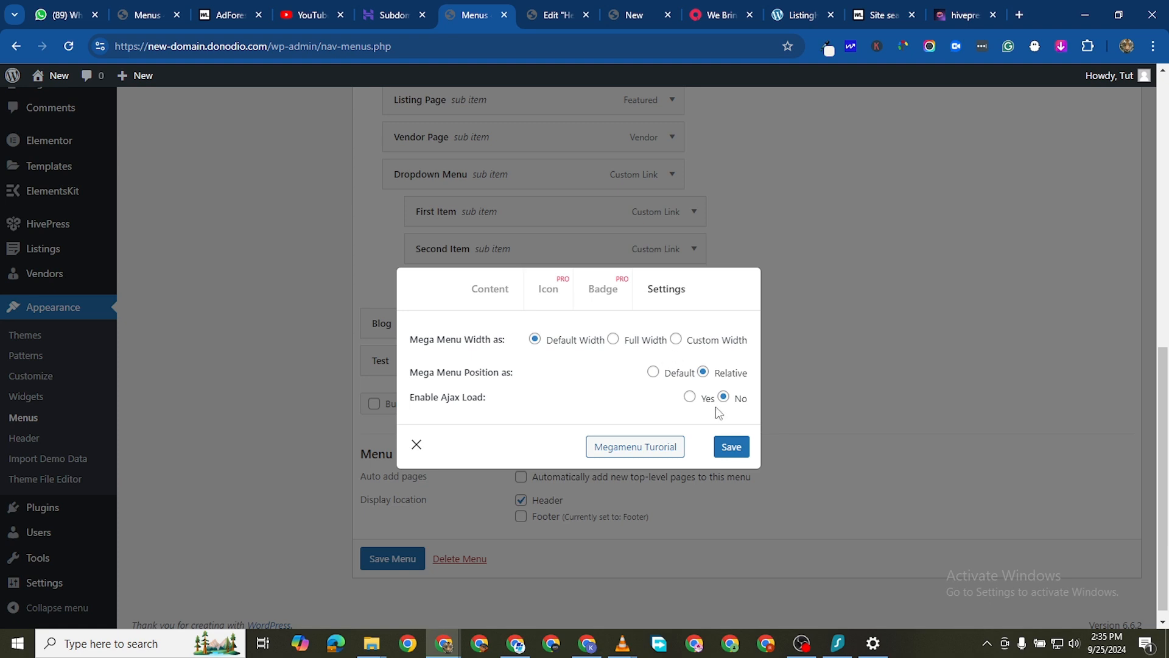
click(732, 449)
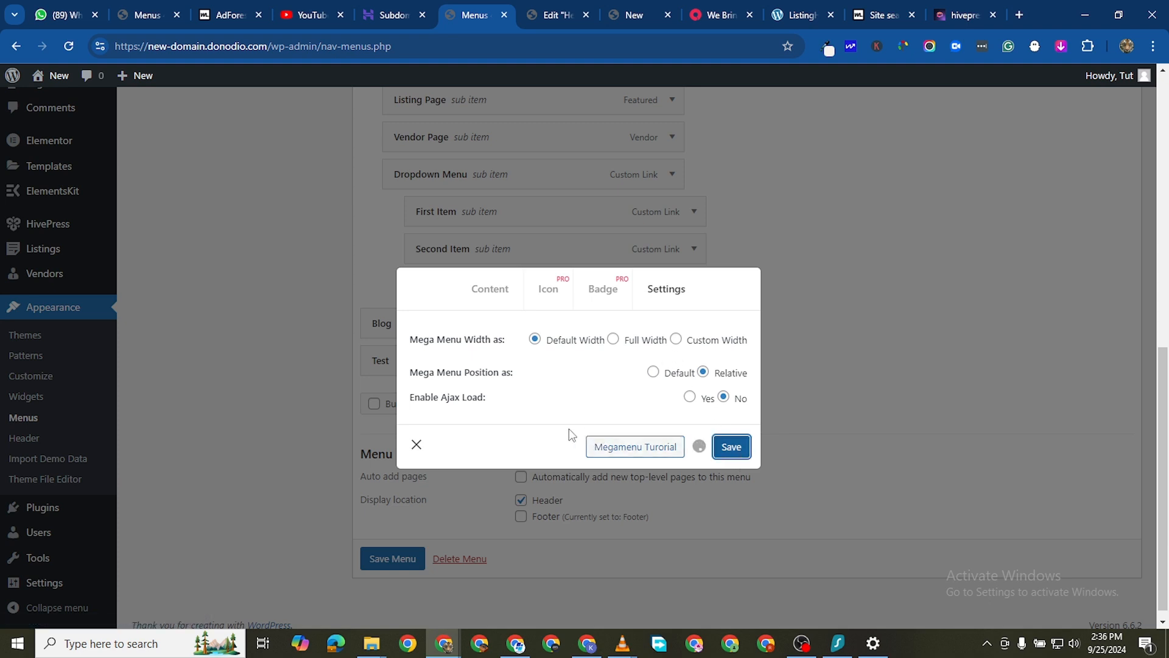
click(651, 20)
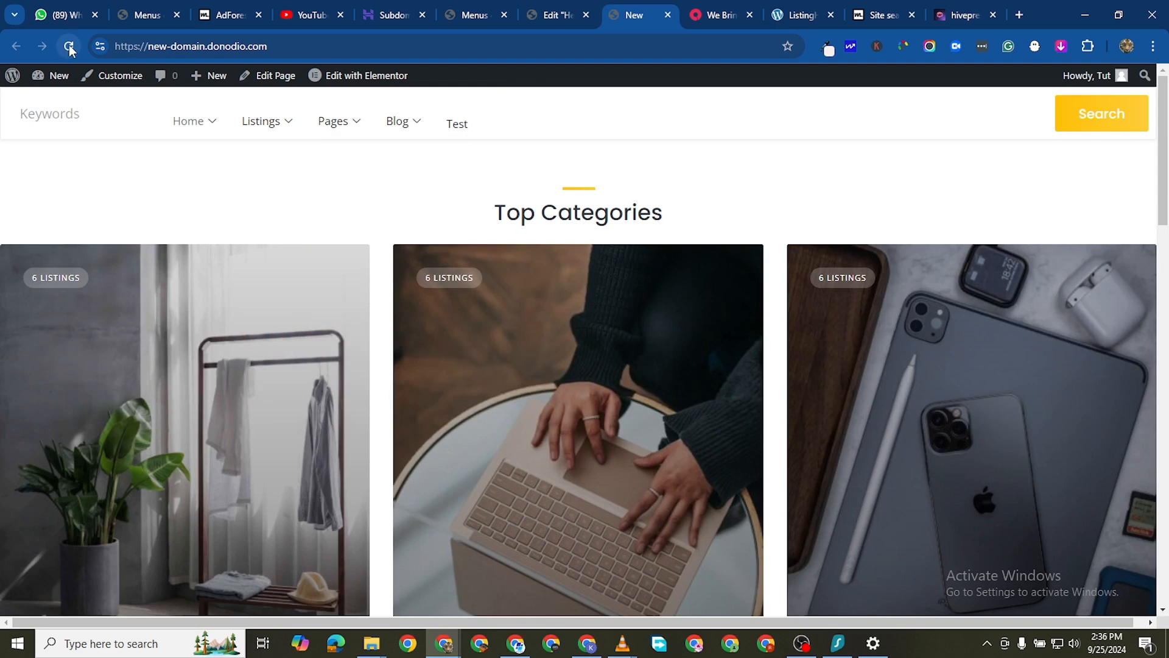
click(70, 46)
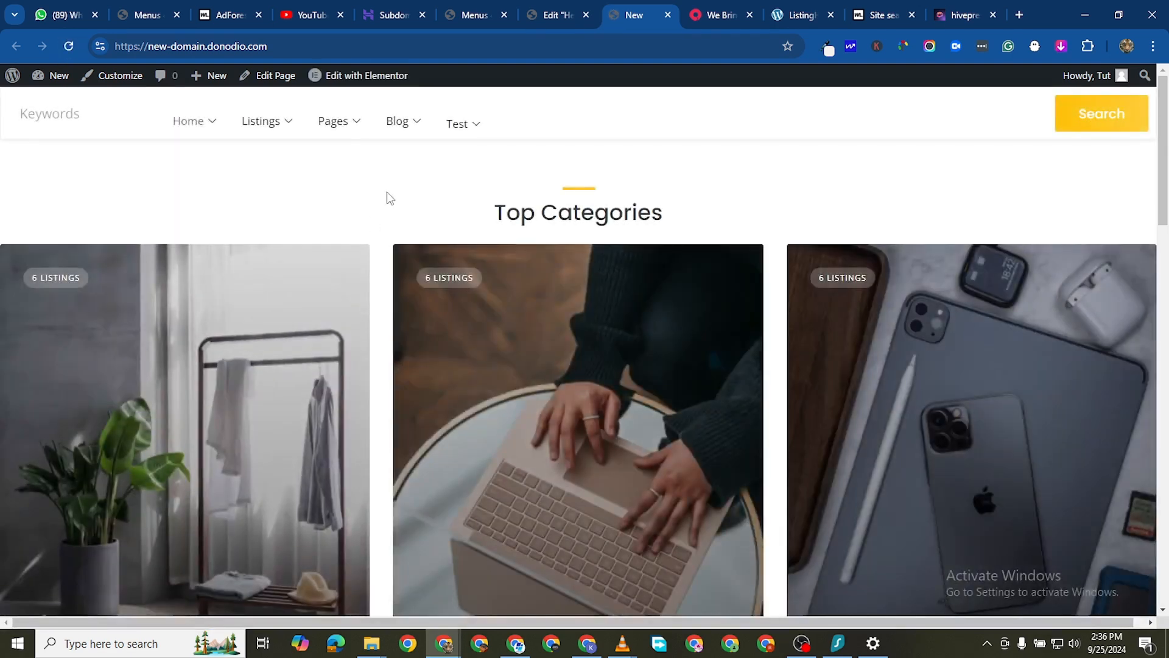
mouse_move(461, 138)
Step: Give the Test item's mega menu a custom width of 1080px and save its settings
click(545, 19)
click(476, 19)
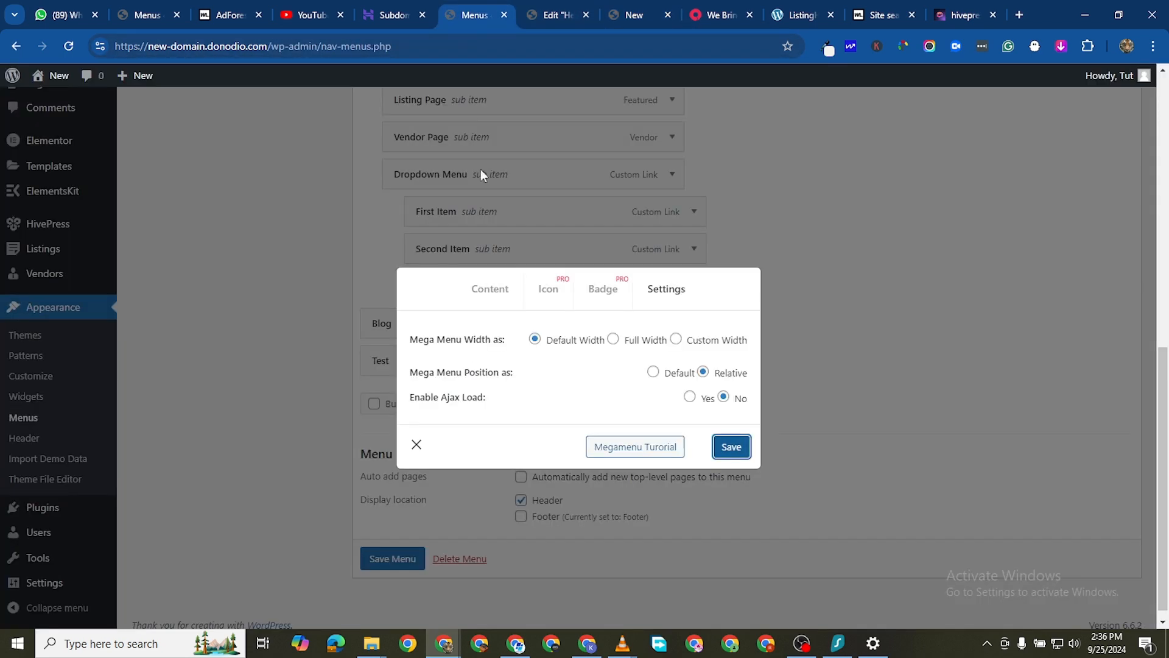
click(675, 340)
click(628, 356)
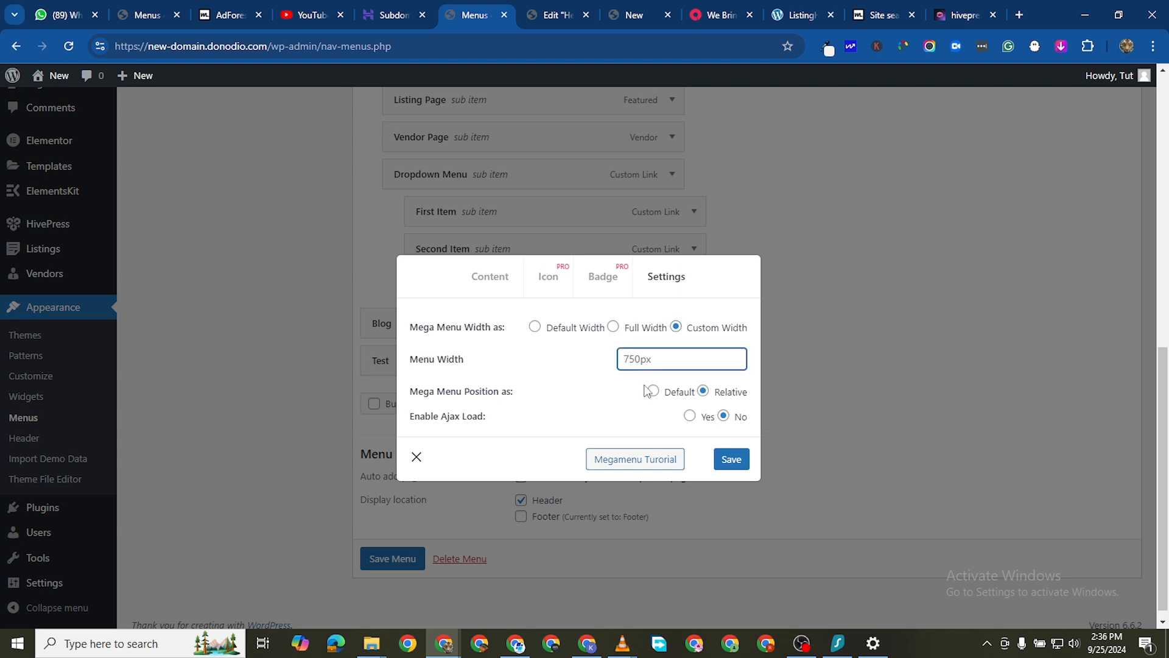
key(ctrl+a)
text(1080)
click(732, 459)
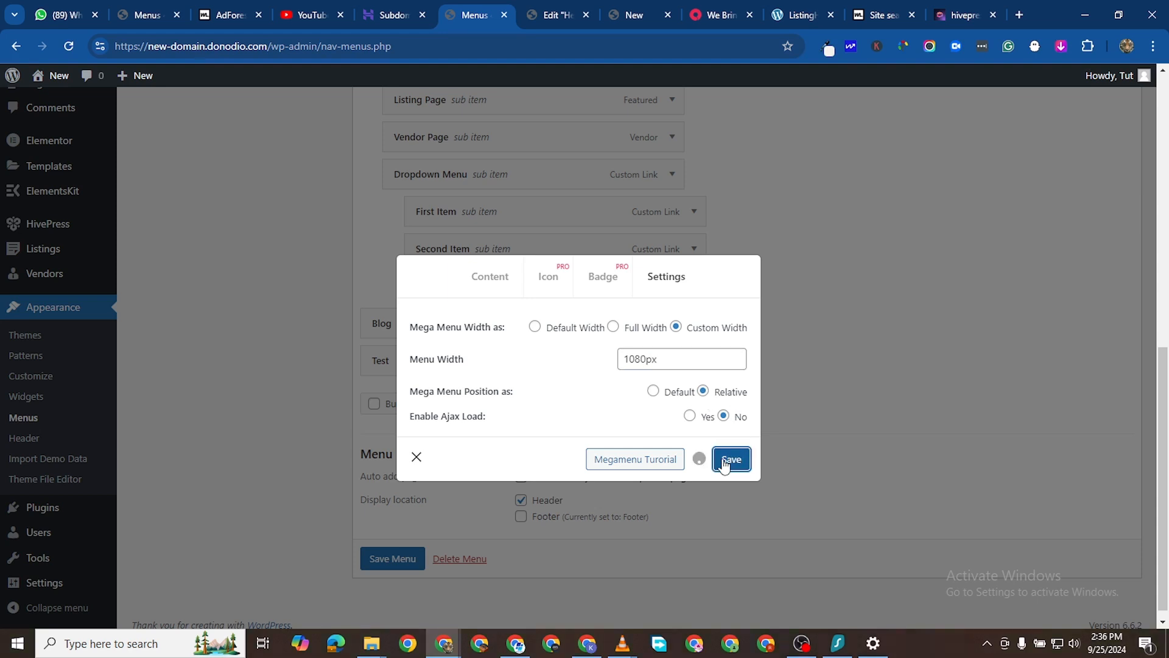
Step: Reload the live homepage and examine the Test mega menu's four columns over the page content
click(625, 20)
click(70, 46)
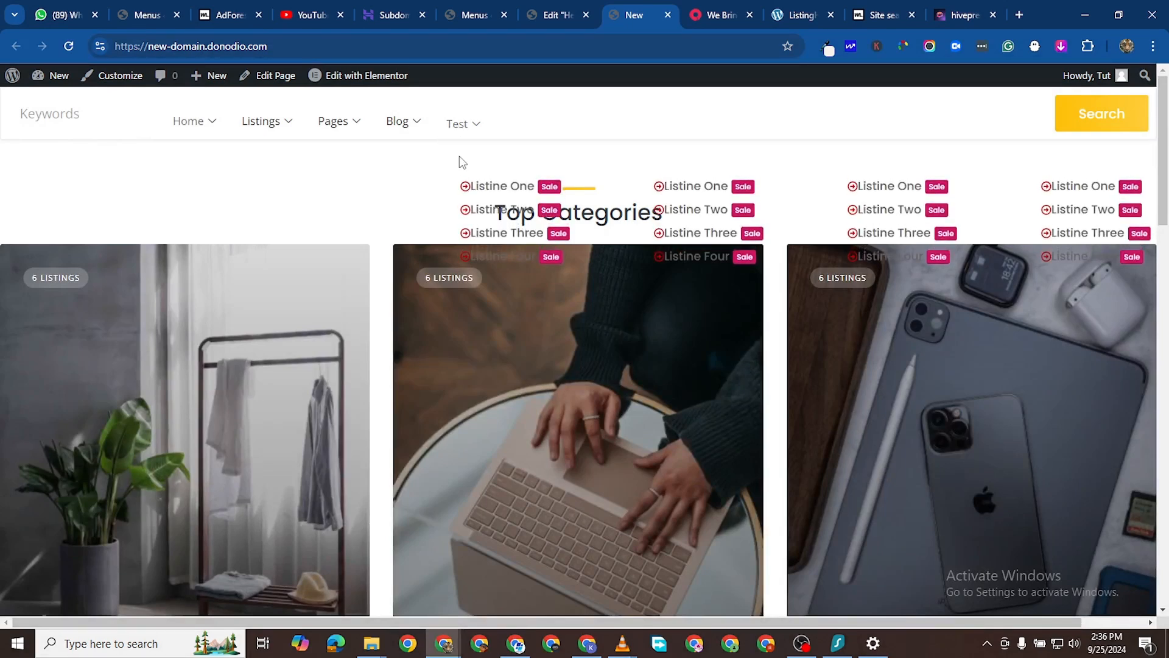
scroll(470, 141, down, 1)
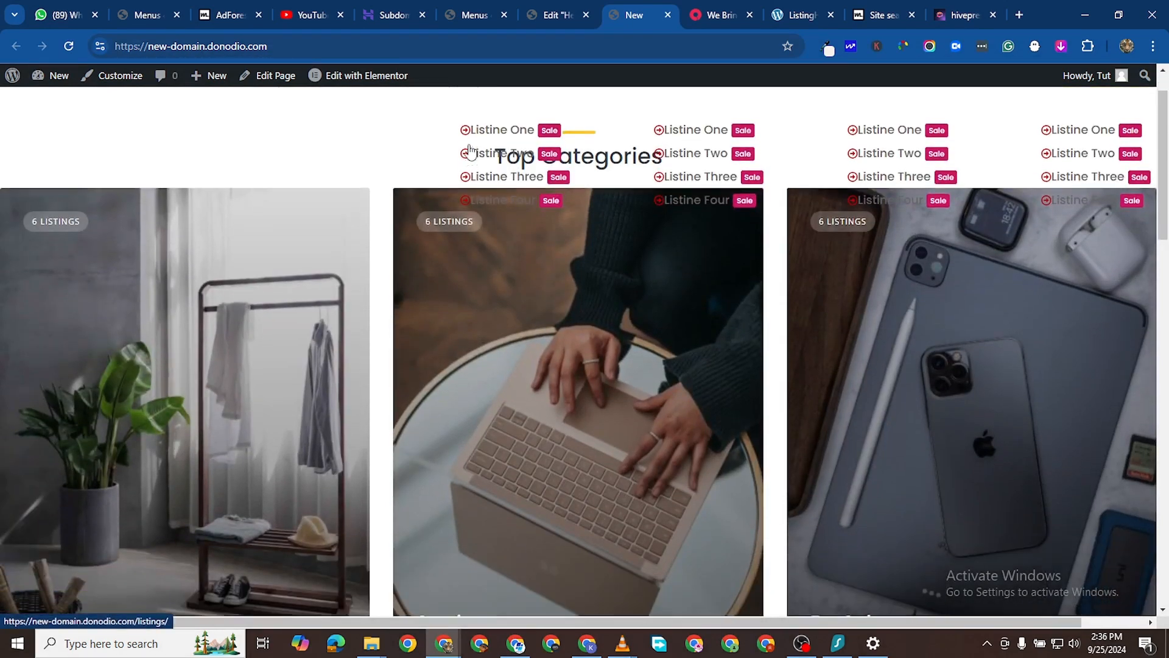
scroll(470, 149, up, 1)
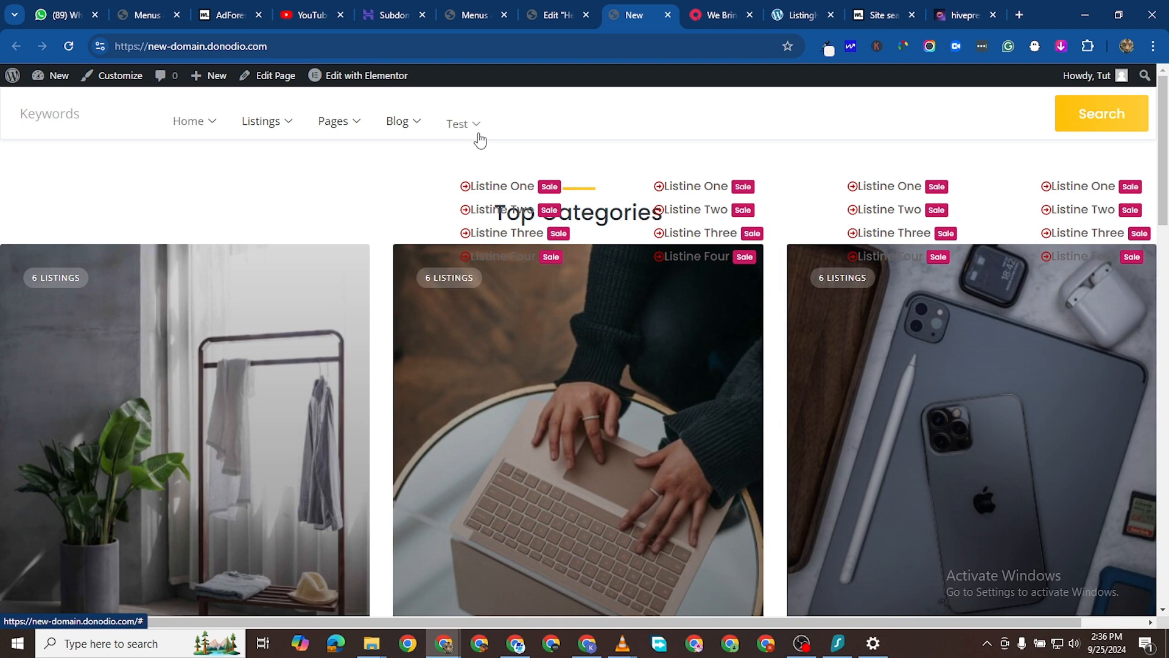